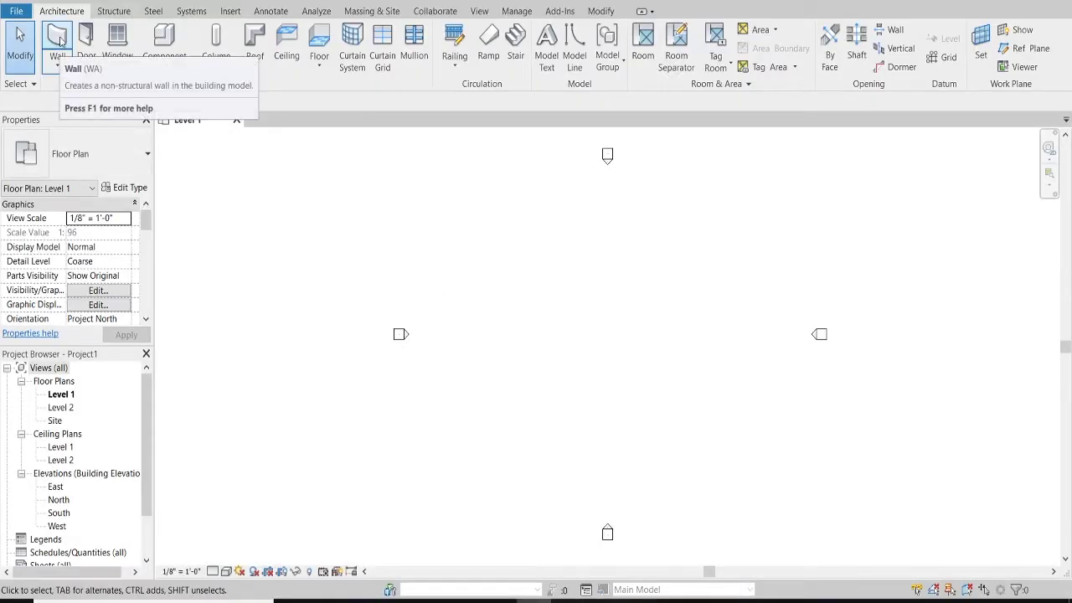
Draw a Curtain Wall: Storefront architectural wall and shorten it to 16'-0".
click(57, 42)
key(Escape)
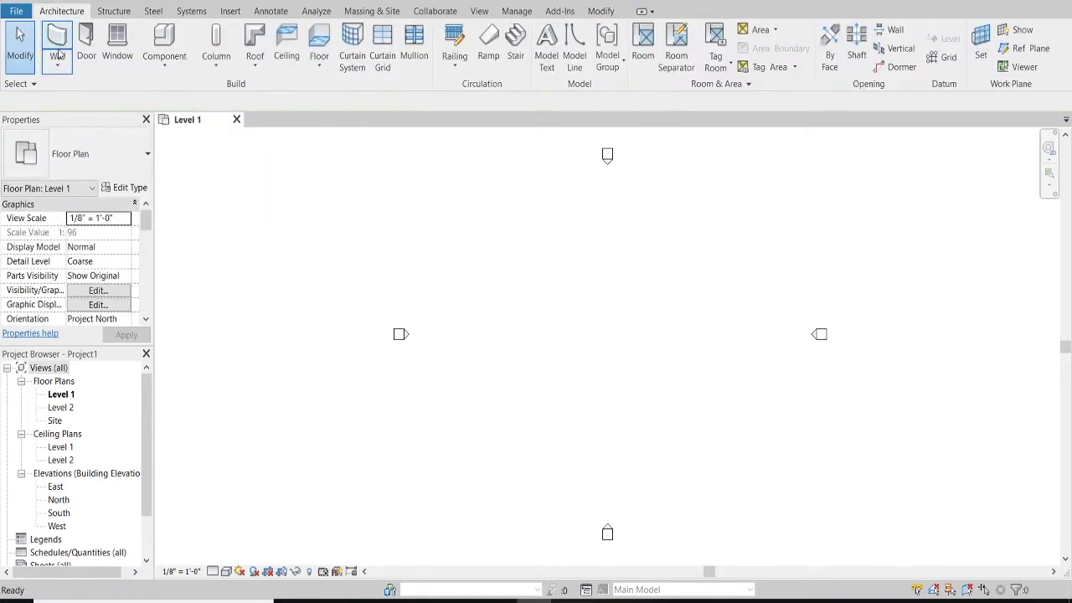
click(59, 54)
click(82, 92)
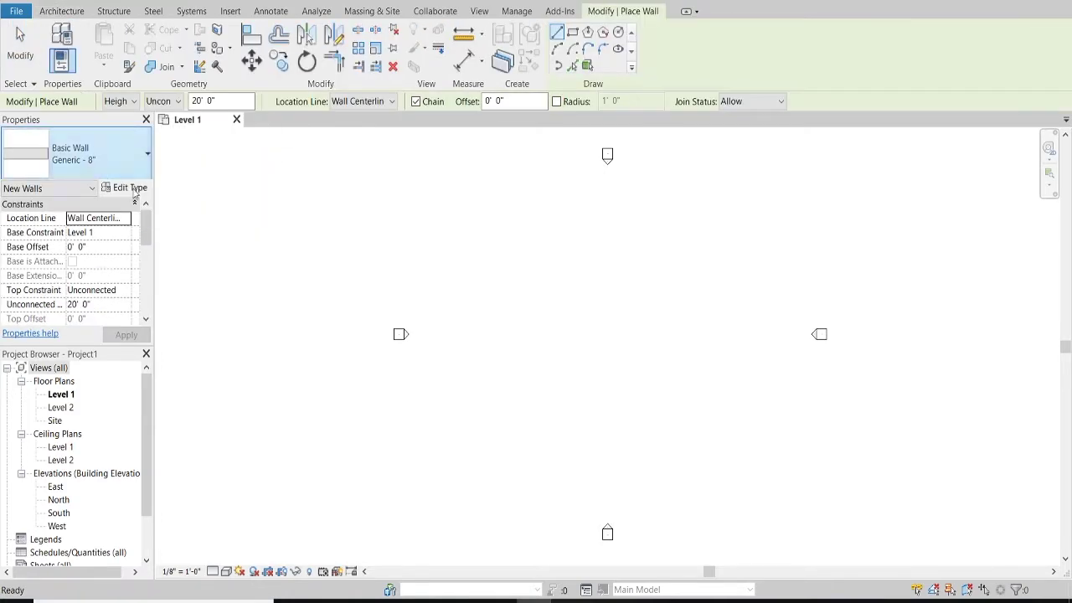
click(125, 154)
scroll(131, 407, down, 5)
click(50, 517)
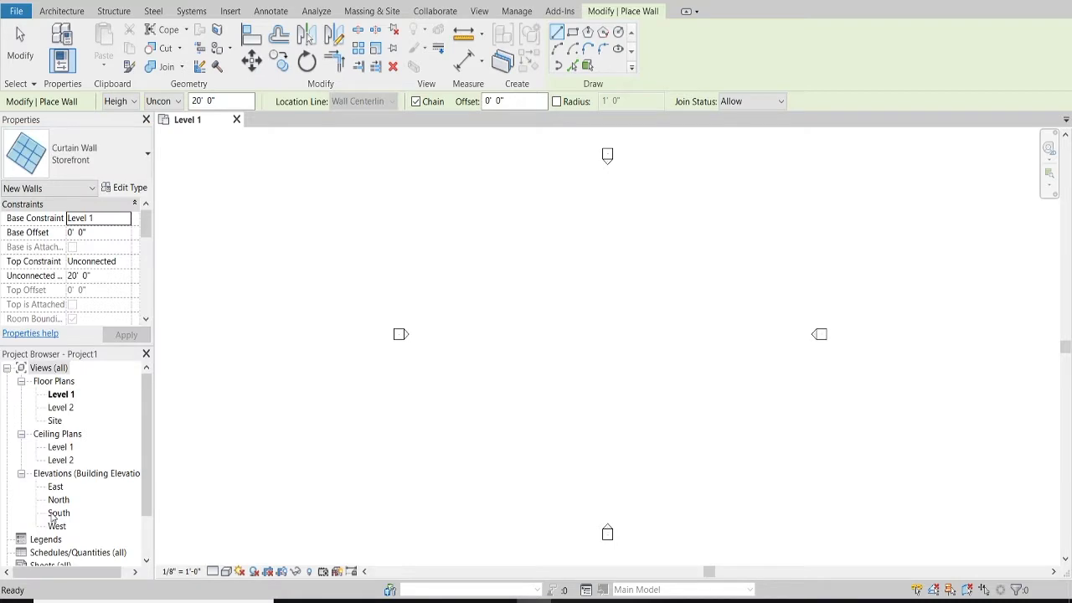
scroll(581, 265, up, 4)
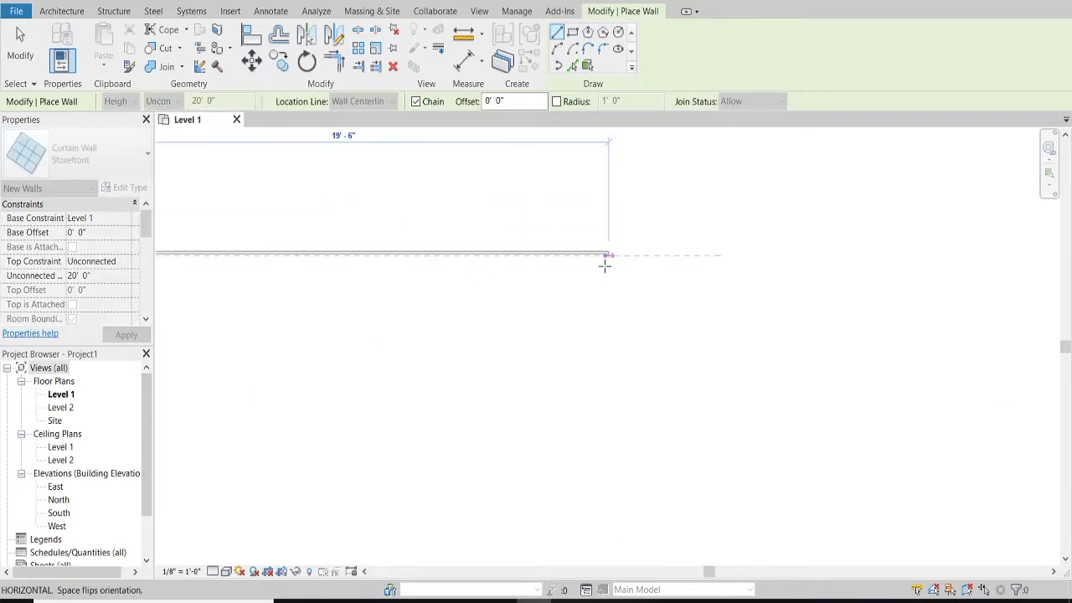
key(Escape)
key(Escape)
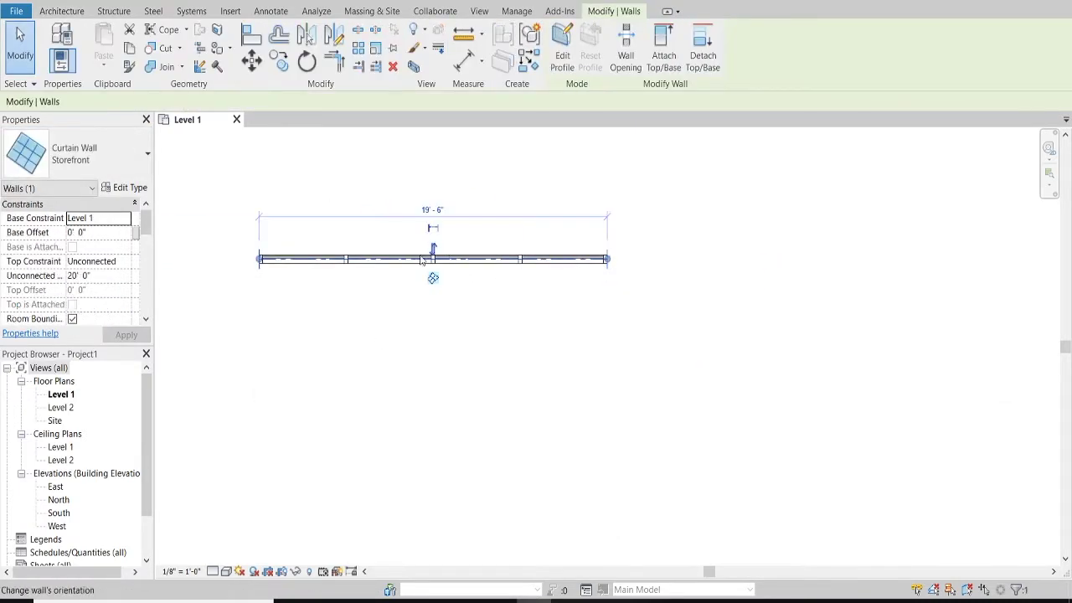
drag(582, 260, 545, 260)
key(Escape)
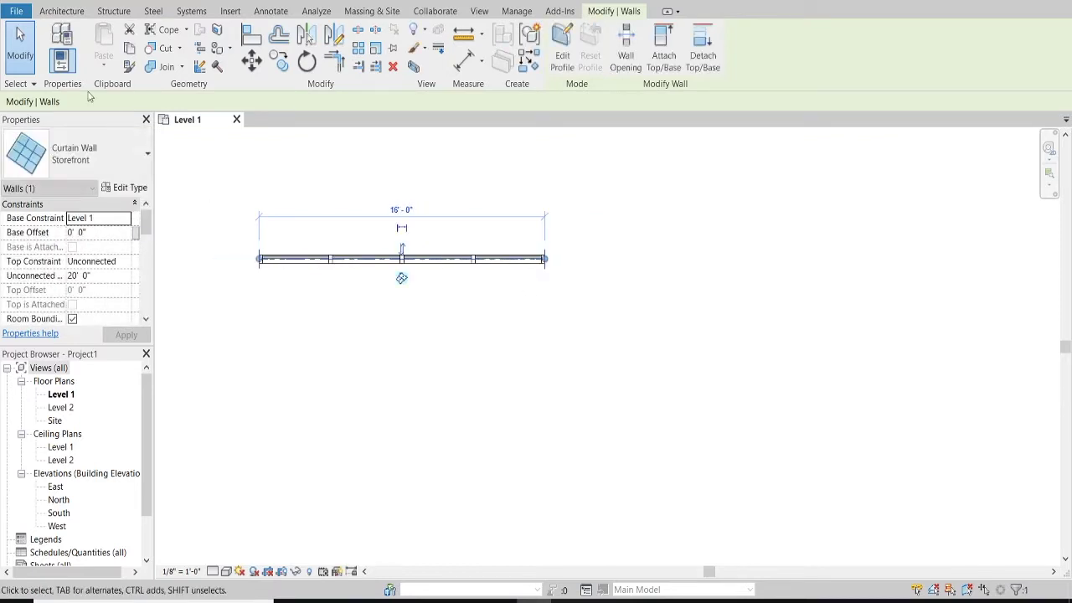
Chain walls (WA) from its end to close a roughly 16' by 8' storefront rectangle.
key(w)
key(a)
click(545, 259)
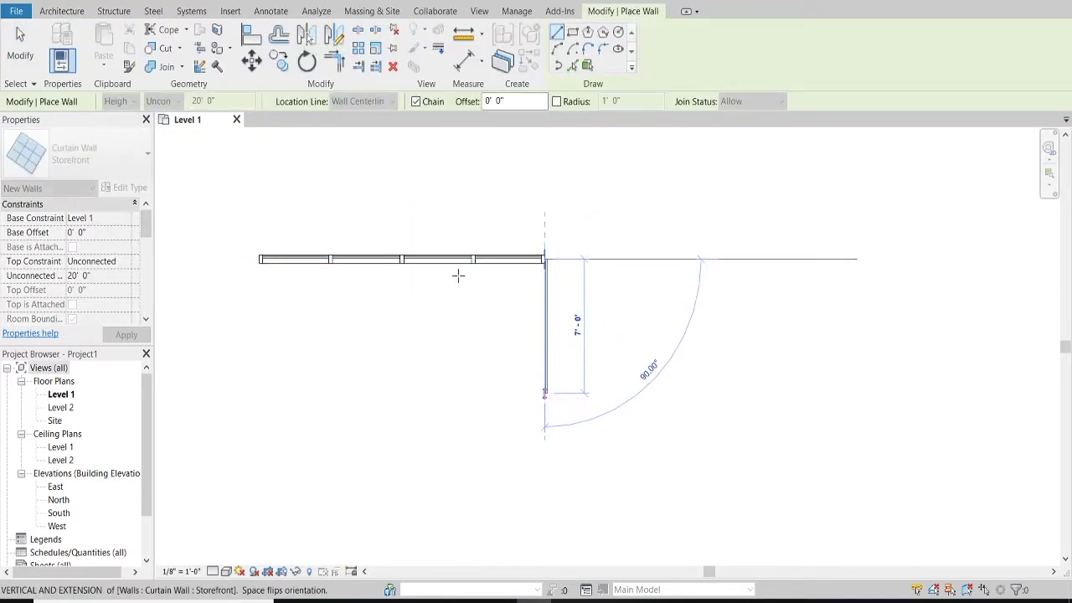
click(276, 409)
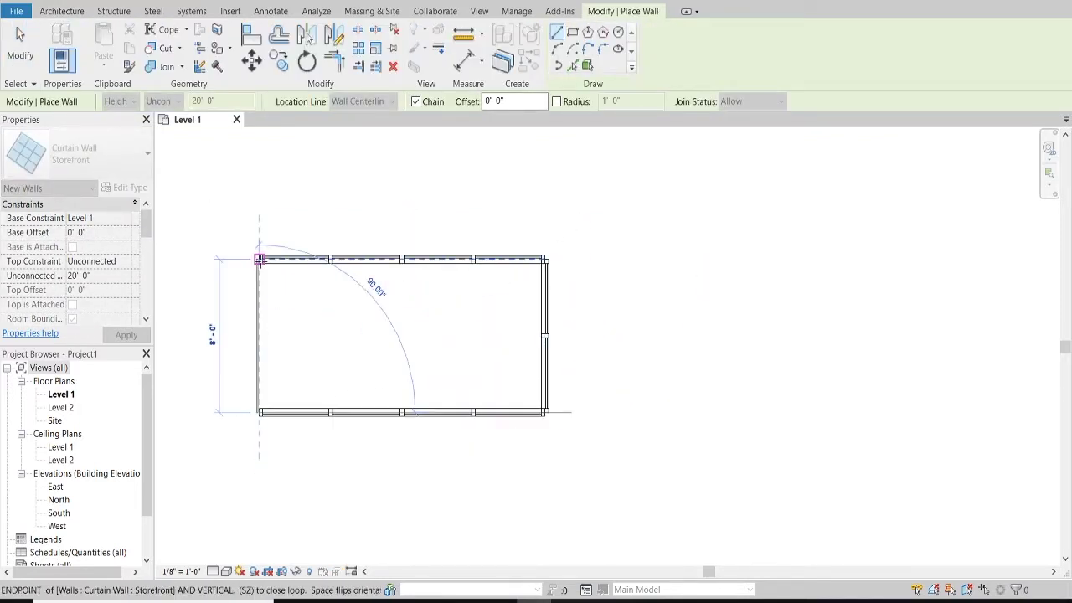
click(258, 259)
key(Escape)
click(259, 327)
key(Escape)
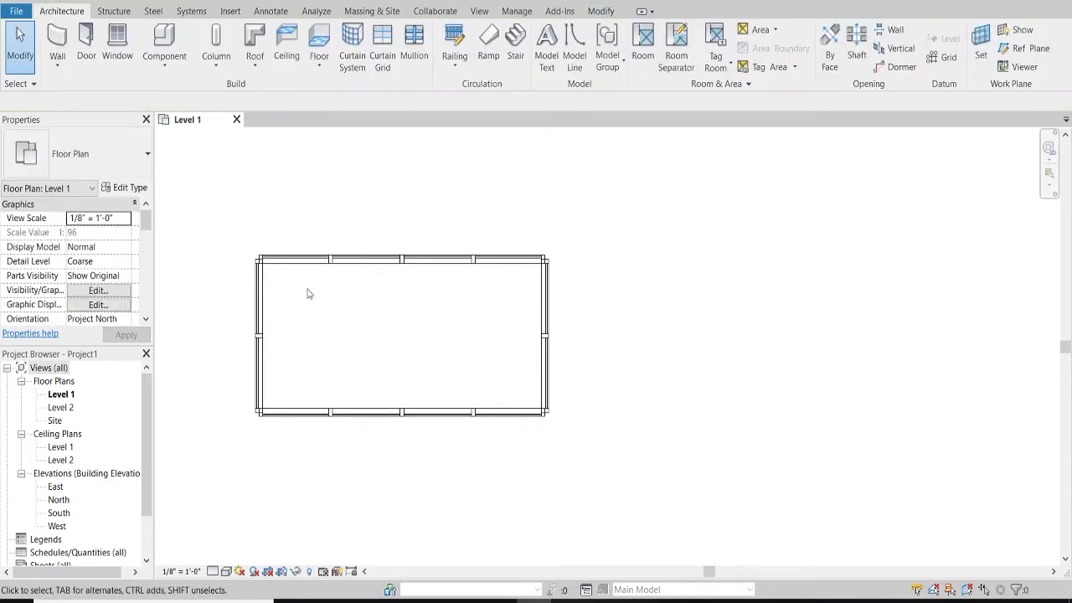
Pan around the Level 1 plan, selecting and deselecting individual storefront walls.
scroll(275, 289, up, 3)
click(252, 287)
click(240, 352)
click(278, 265)
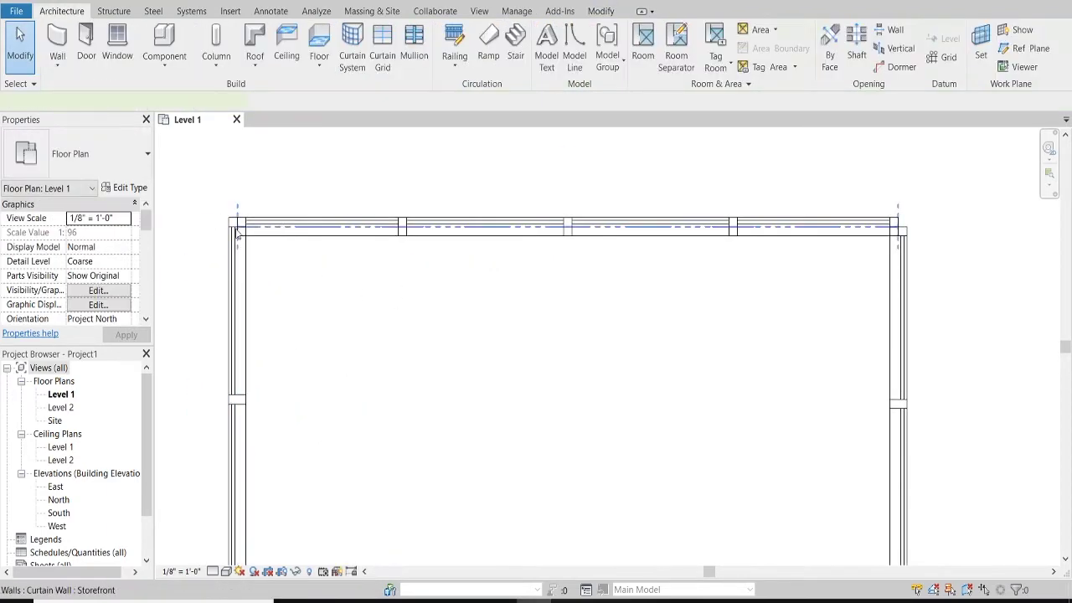
click(268, 223)
click(320, 297)
middle_drag(242, 561, 284, 300)
scroll(284, 300, up, 2)
click(278, 276)
click(315, 259)
key(Escape)
click(288, 276)
key(Escape)
scroll(423, 361, down, 2)
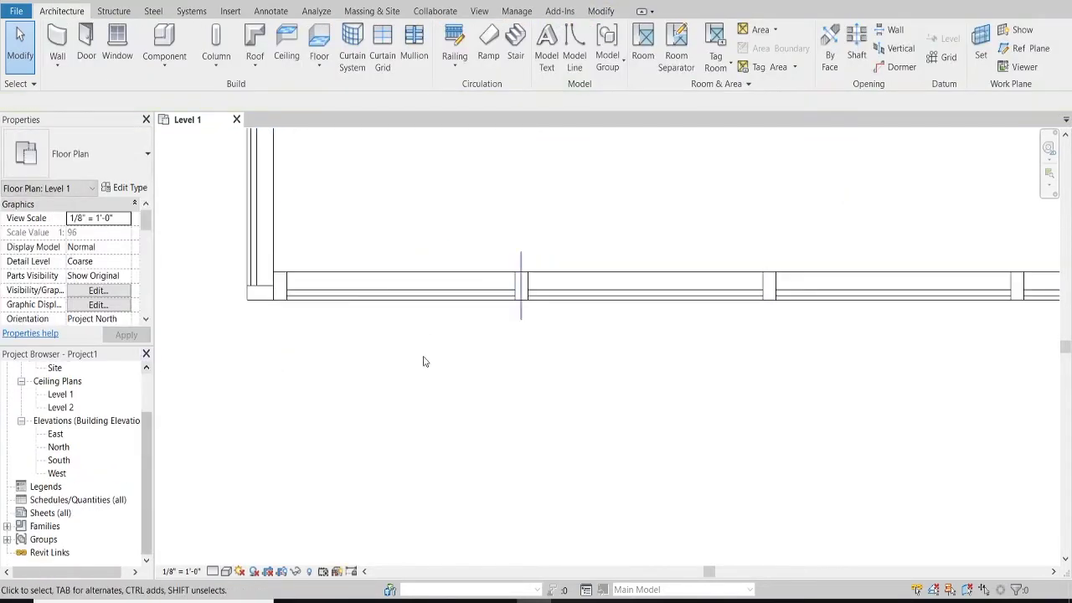
scroll(424, 361, down, 3)
click(655, 201)
key(Escape)
drag(379, 255, 306, 243)
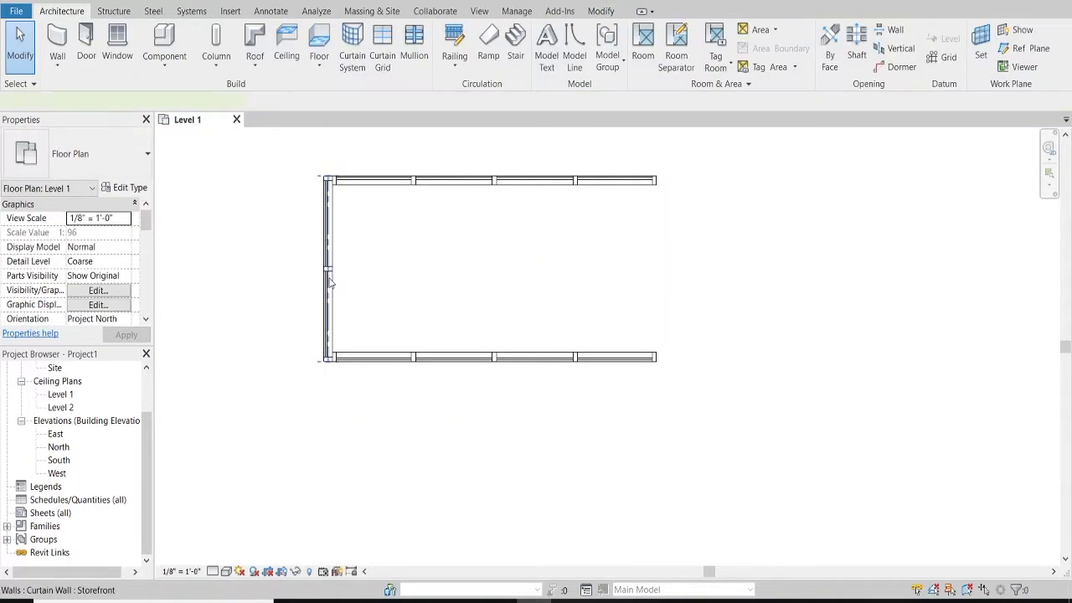
Select the left curtain wall and start a Move (MV), then cancel it.
click(328, 265)
key(m)
key(v)
scroll(495, 186, up, 5)
key(Escape)
scroll(491, 242, down, 3)
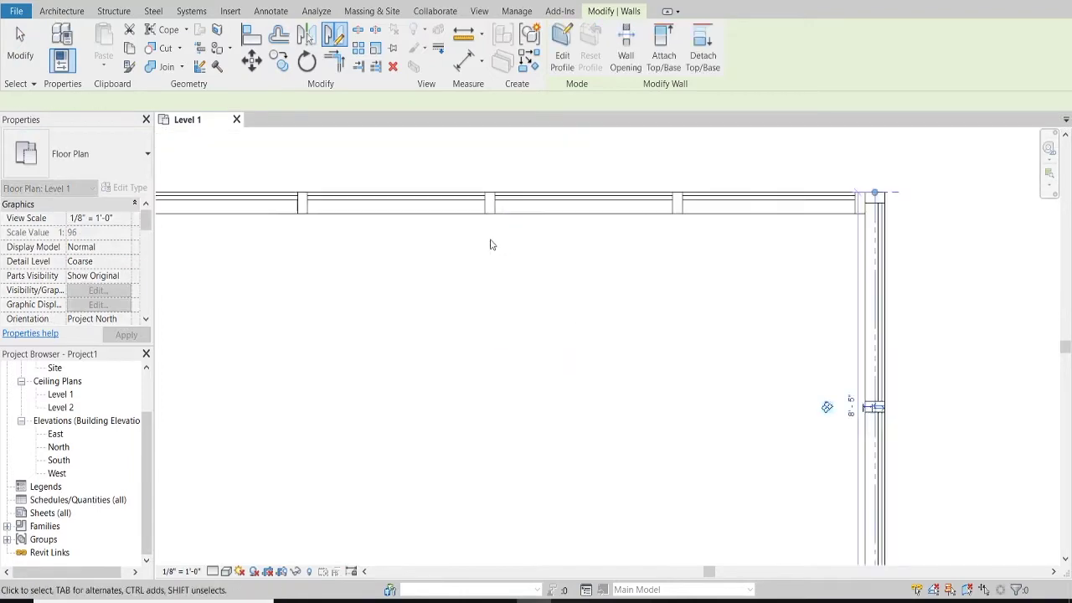
key(Escape)
scroll(581, 218, down, 3)
Select the storefront curtain walls and apply a 20'-0" Unconnected Height.
drag(418, 174, 675, 354)
key(Escape)
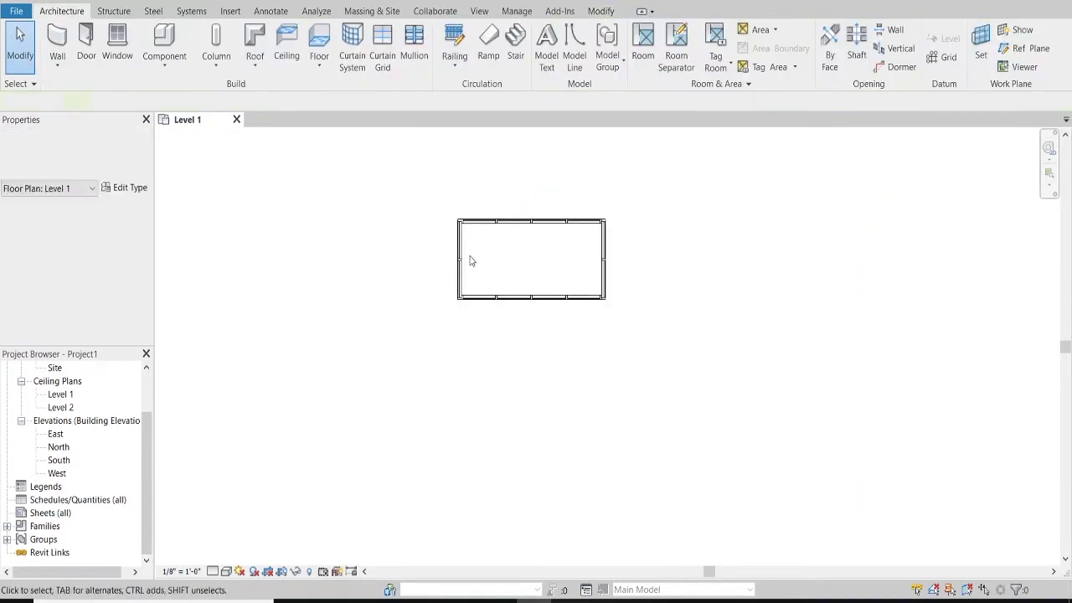
click(462, 259)
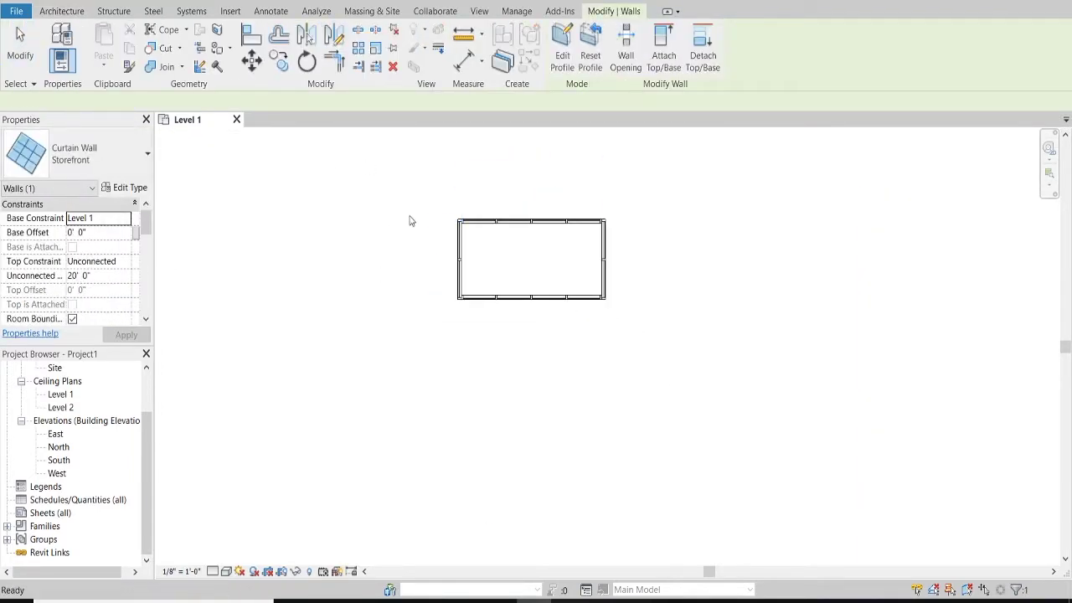
drag(410, 222, 653, 335)
key(Escape)
click(459, 259)
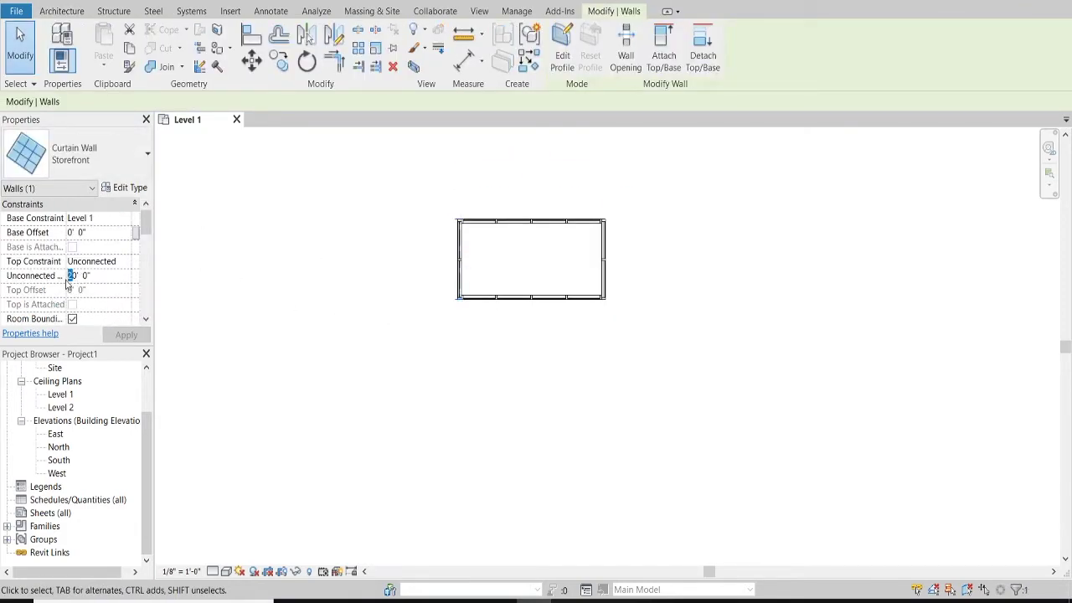
click(497, 298)
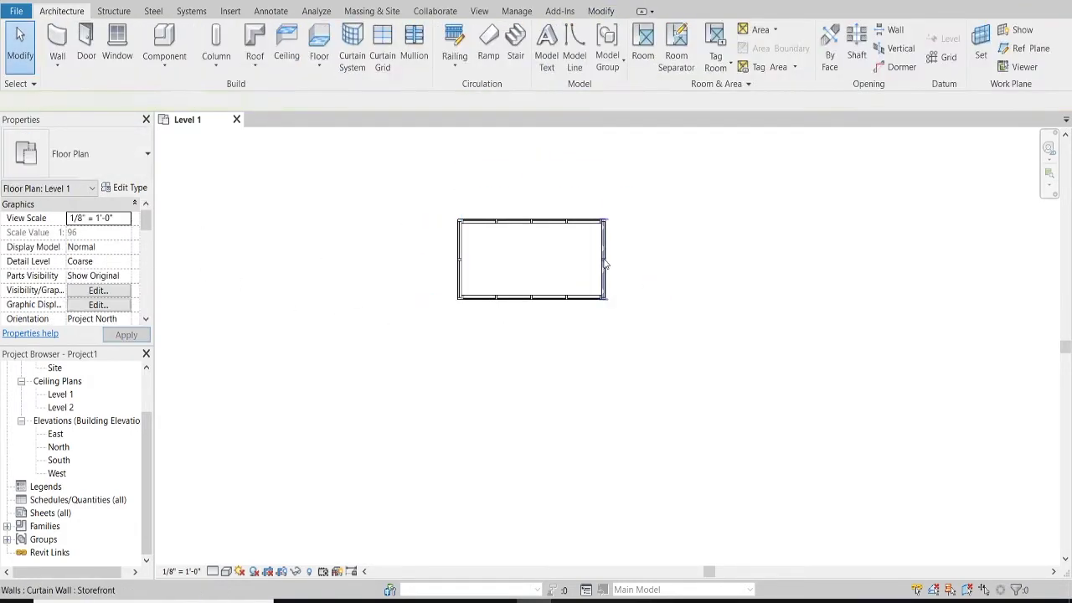
click(544, 222)
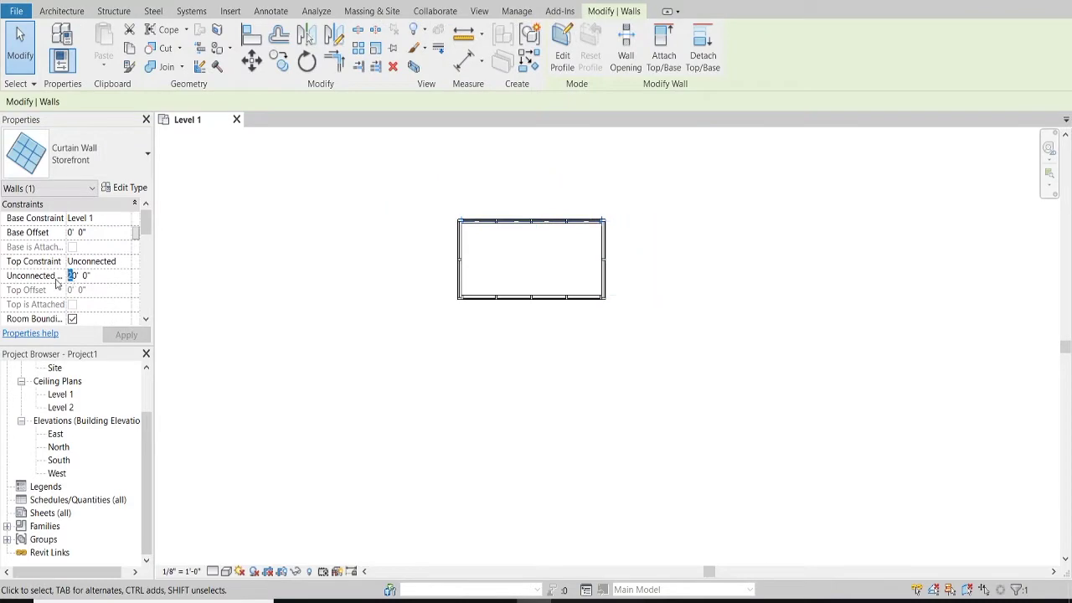
click(469, 347)
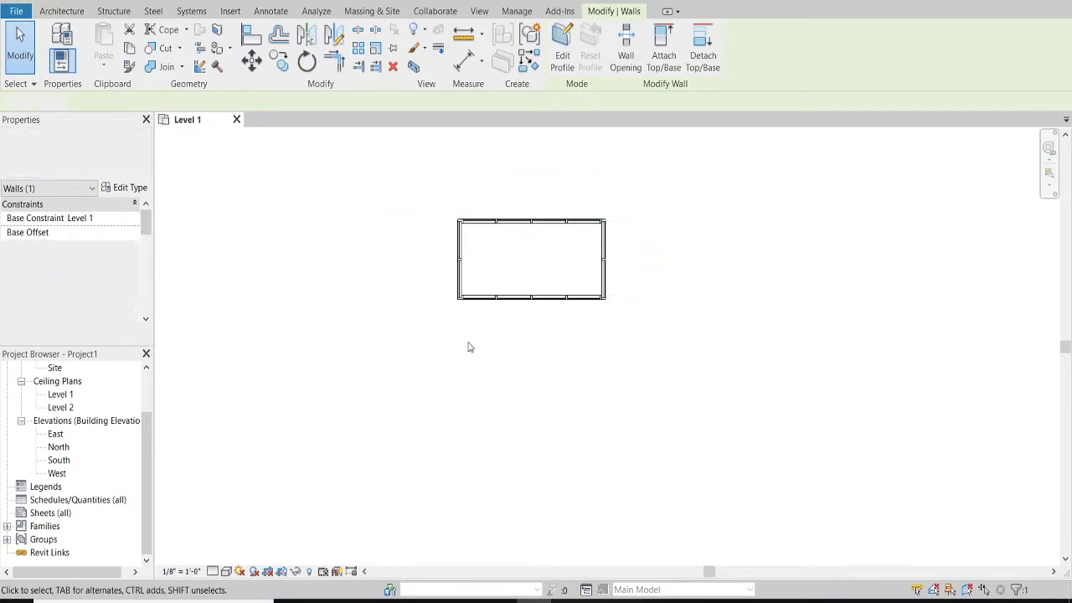
double_click(59, 460)
Try dragging the front curtain wall's bottom edge down, then undo the change.
click(534, 392)
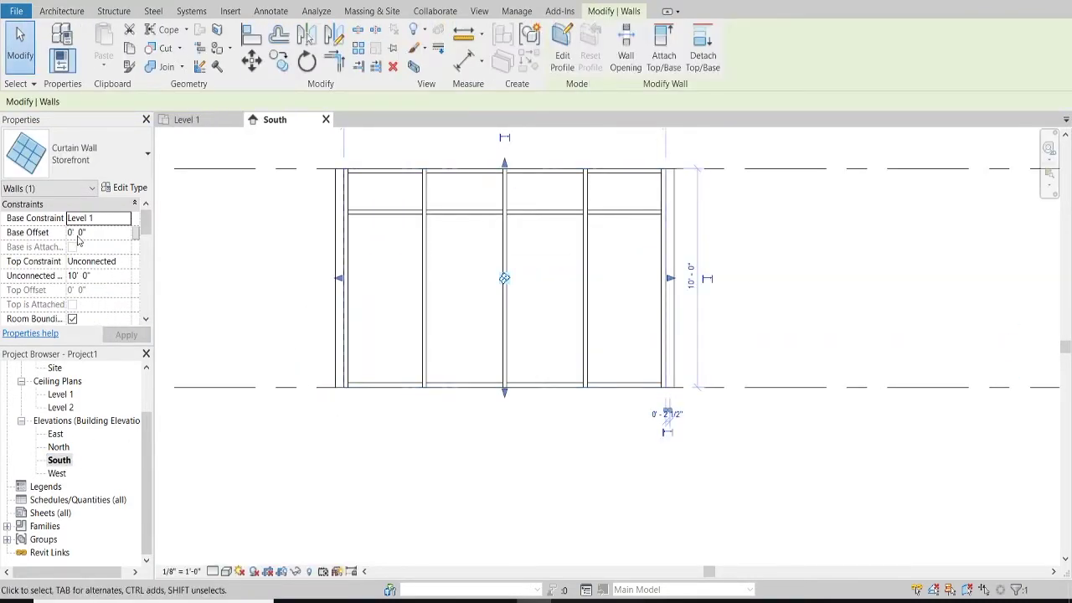
click(479, 548)
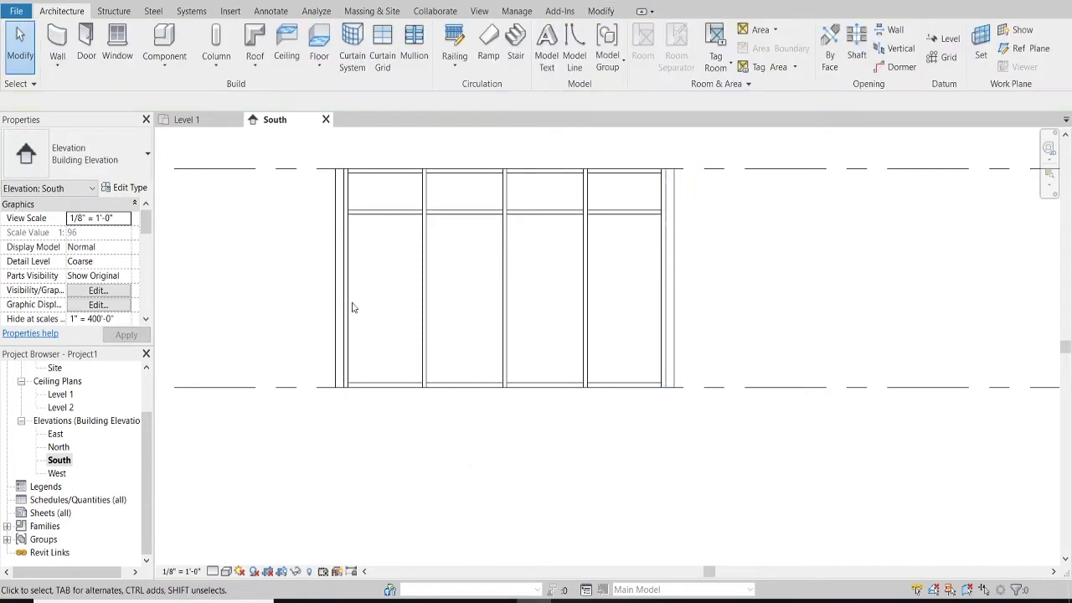
click(375, 385)
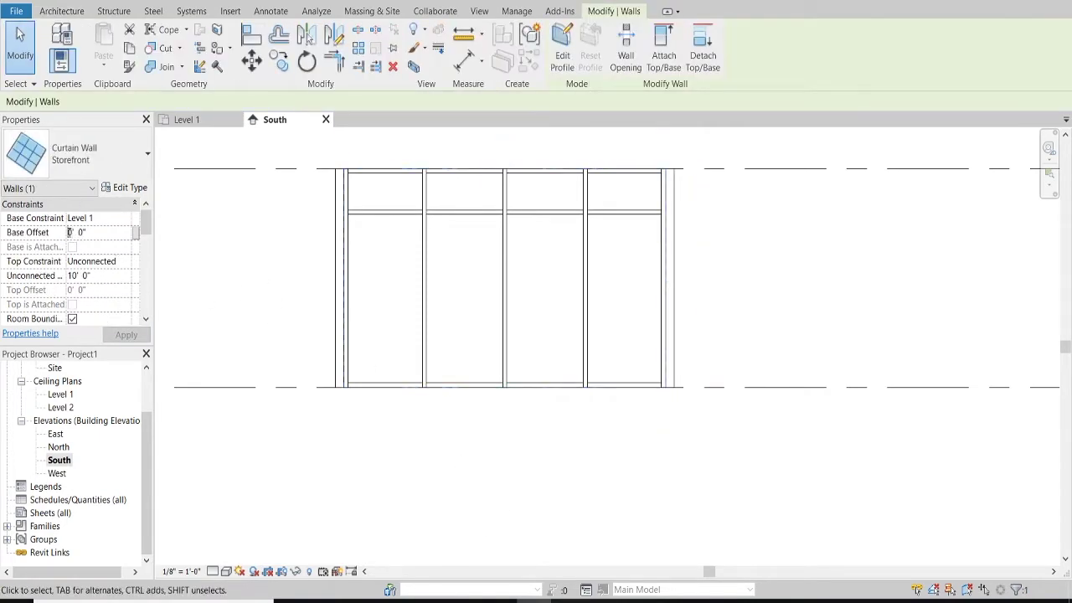
click(441, 481)
click(413, 447)
key(ctrl+z)
click(492, 394)
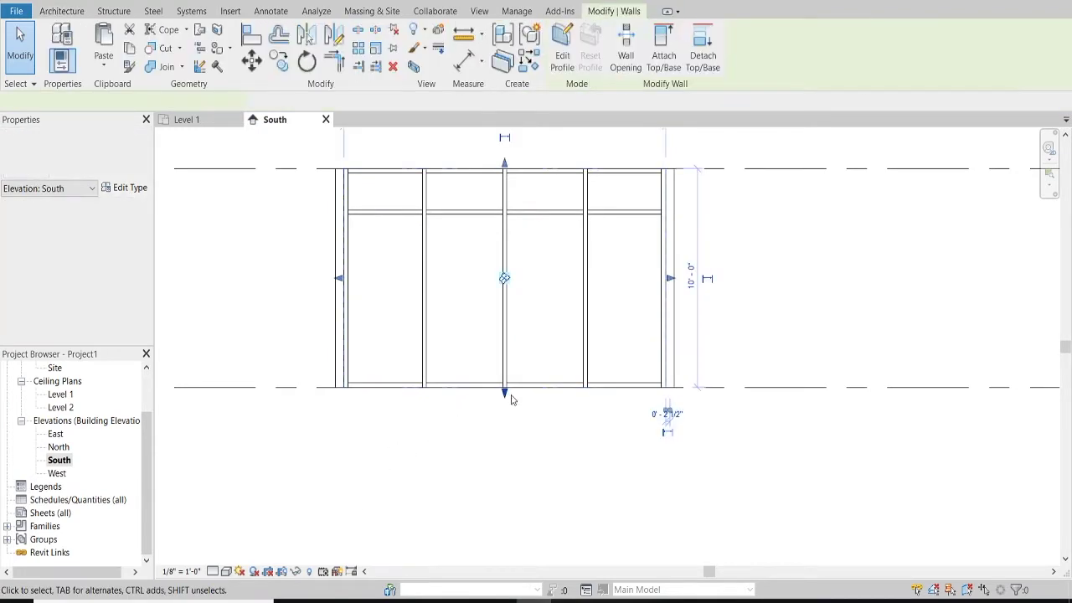
drag(494, 395, 501, 420)
key(ctrl+z)
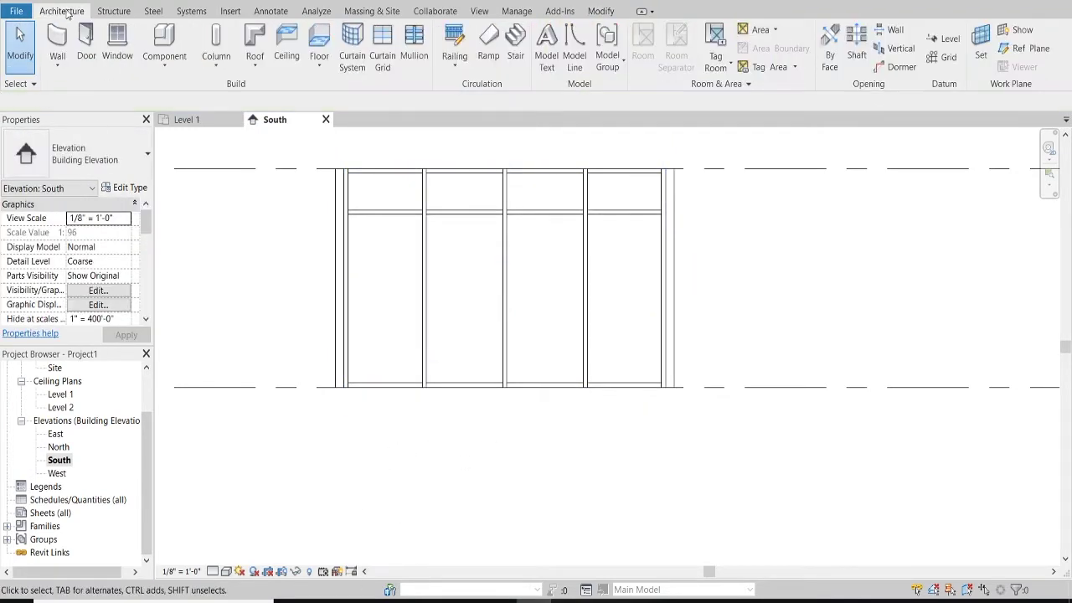
Draw a reference plane along Level 1 and move it 2'-0" below the level.
click(1002, 49)
click(268, 387)
click(731, 387)
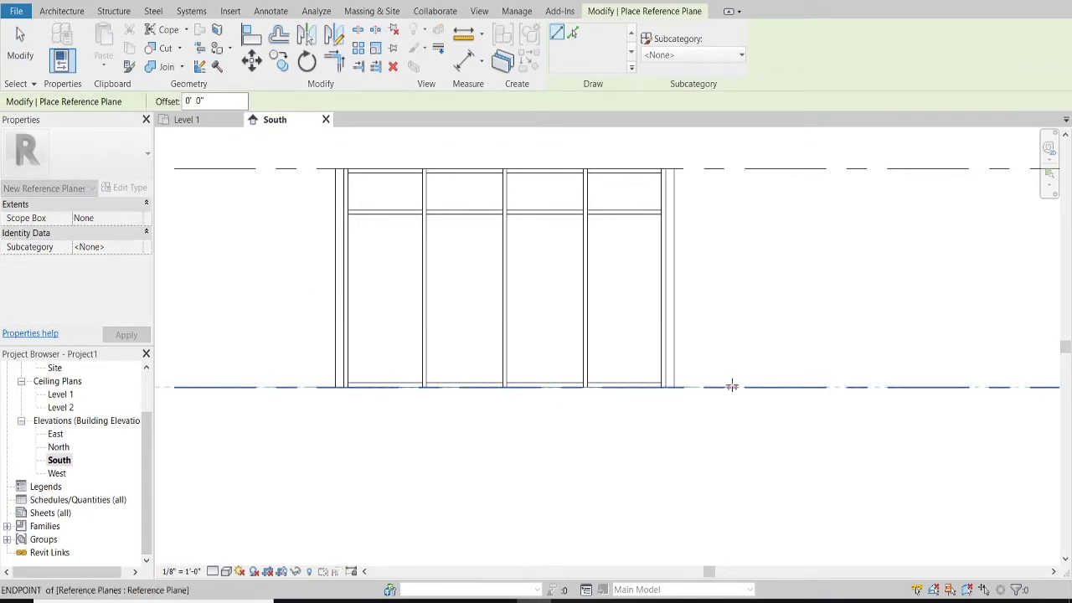
key(Escape)
click(712, 387)
click(251, 59)
click(670, 432)
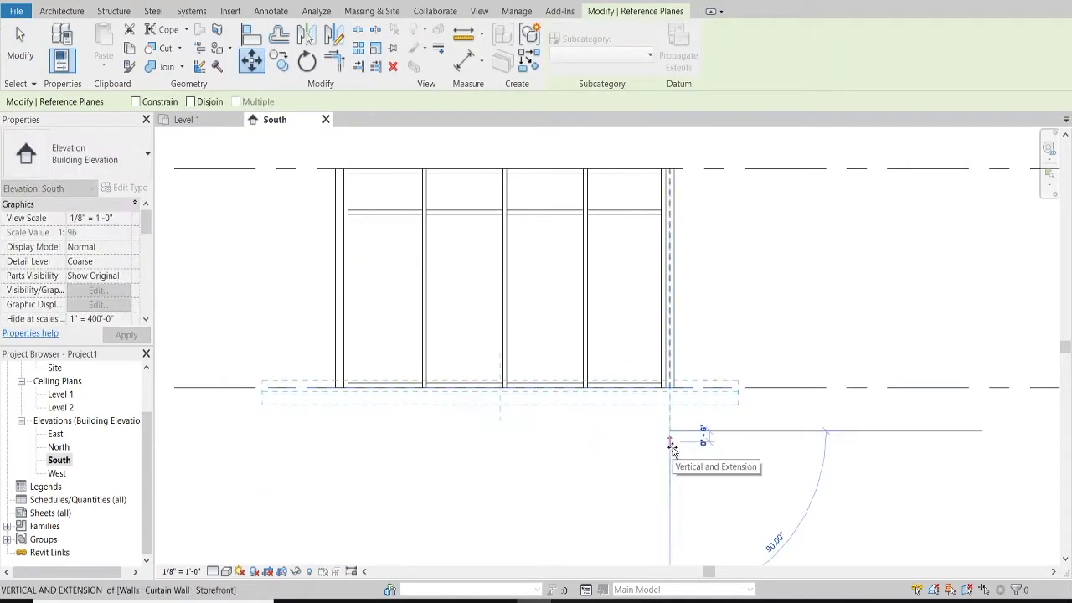
text(24)
key(Return)
Drag the front storefront wall's bottom down to the new reference plane.
click(505, 385)
drag(505, 394, 505, 430)
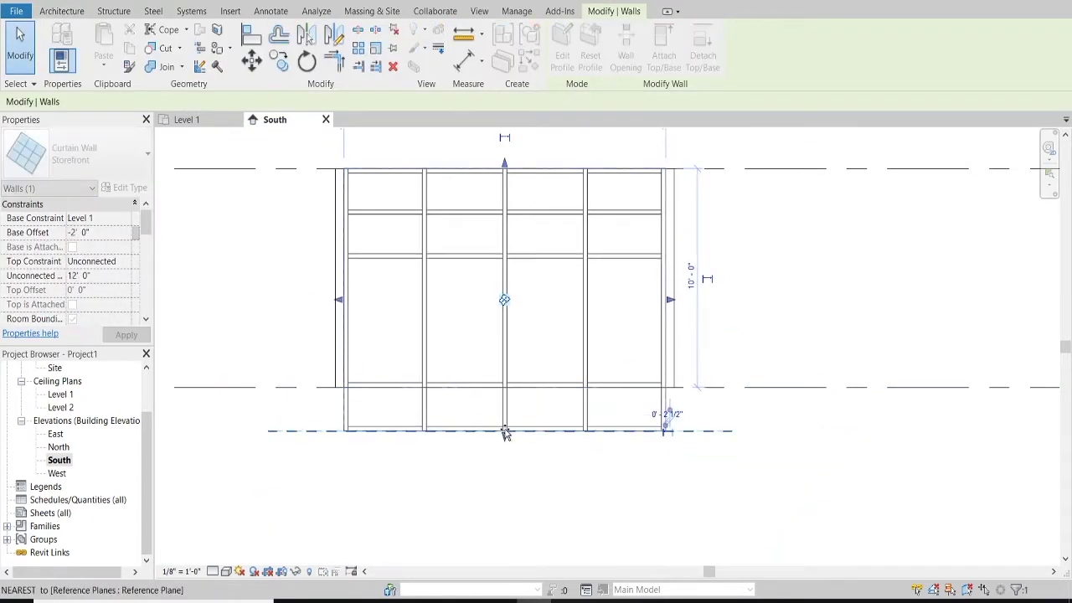
click(463, 501)
click(670, 277)
key(Escape)
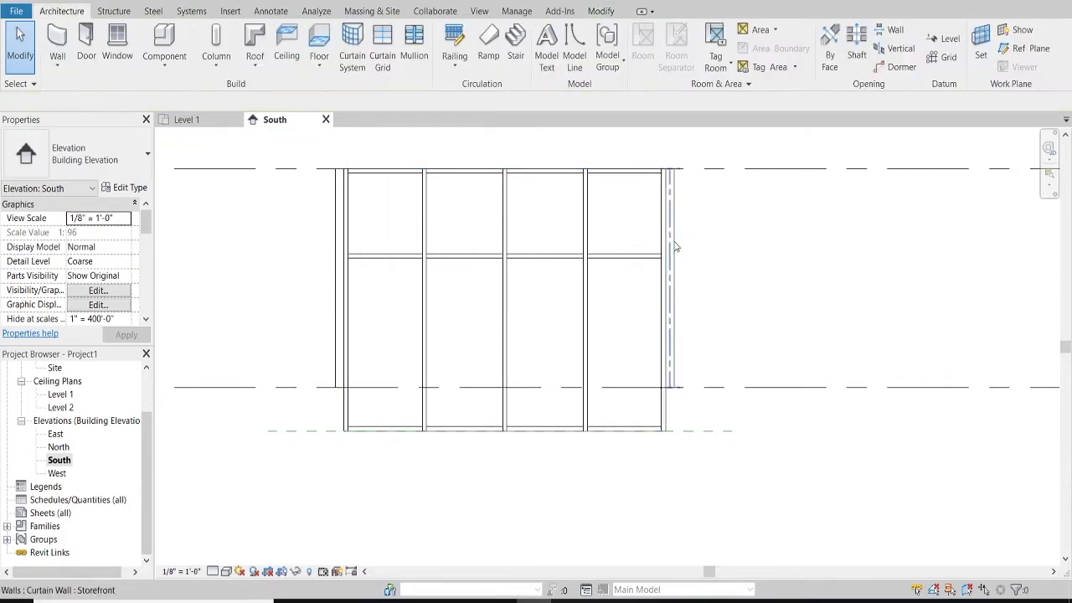
click(677, 247)
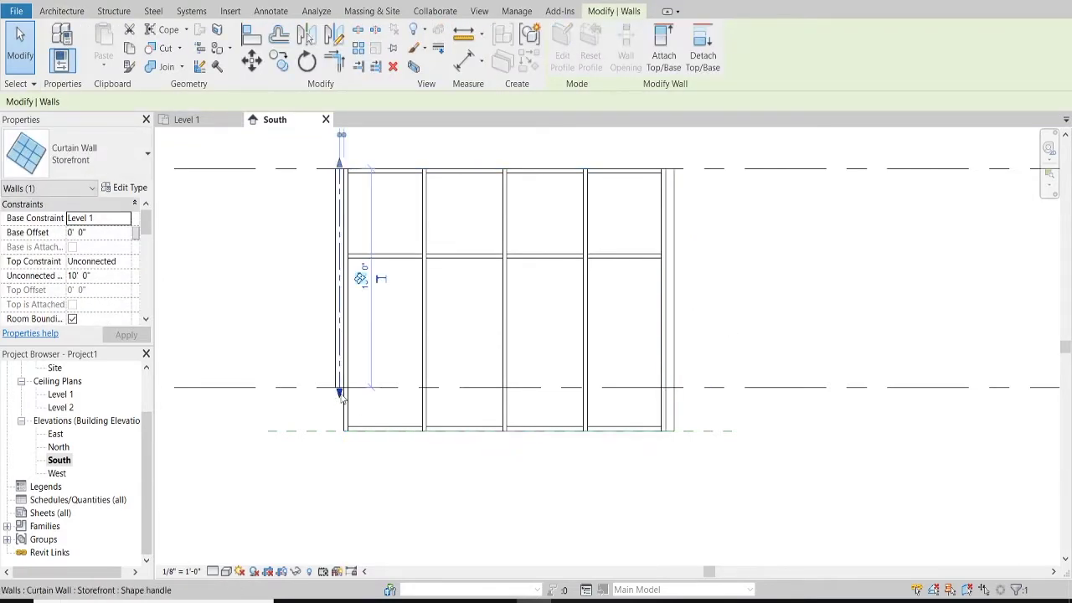
key(Escape)
double_click(59, 446)
scroll(651, 354, up, 5)
click(651, 354)
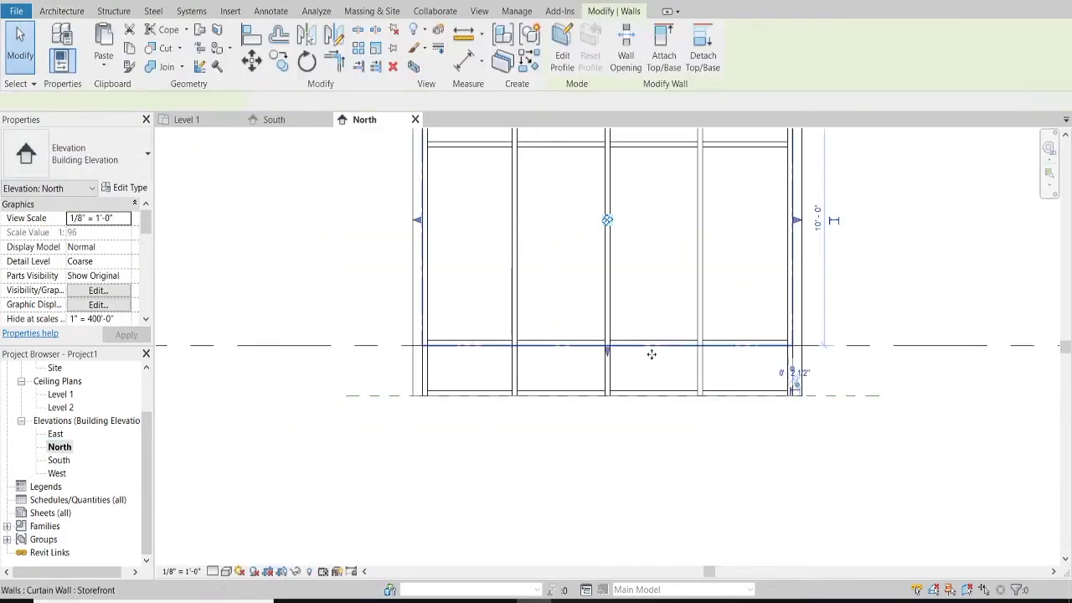
Check the model in the default 3D view, then review the North elevation's reference plane.
key(Escape)
scroll(607, 399, down, 5)
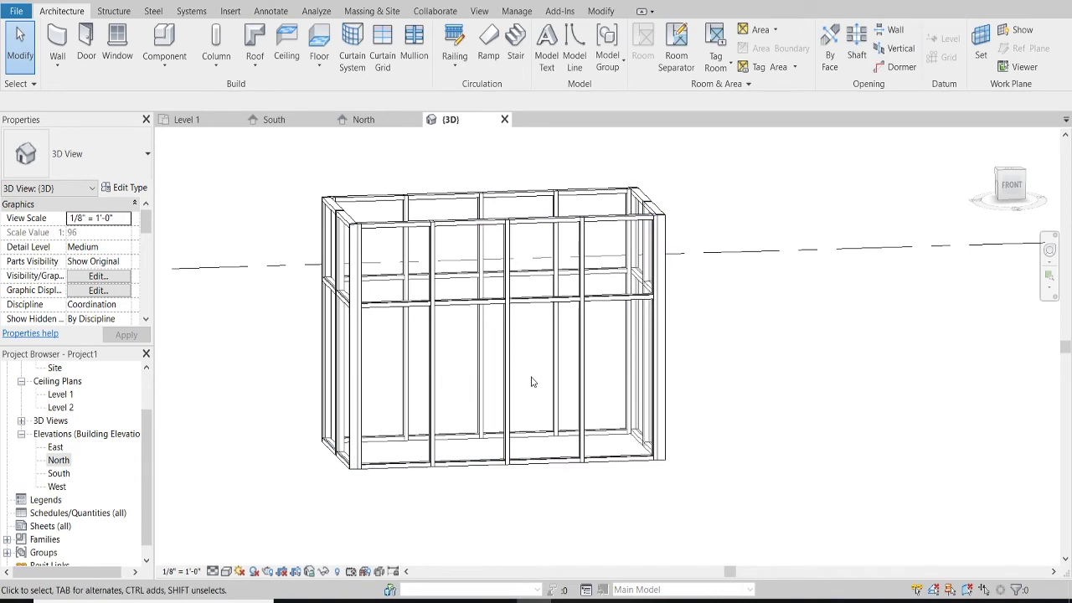
key(ctrl+F4)
scroll(531, 382, up, 3)
click(519, 401)
key(Escape)
Review the South, East and West elevations and Level 1 plan, then open Level 2.
click(274, 119)
click(454, 392)
scroll(431, 452, down, 2)
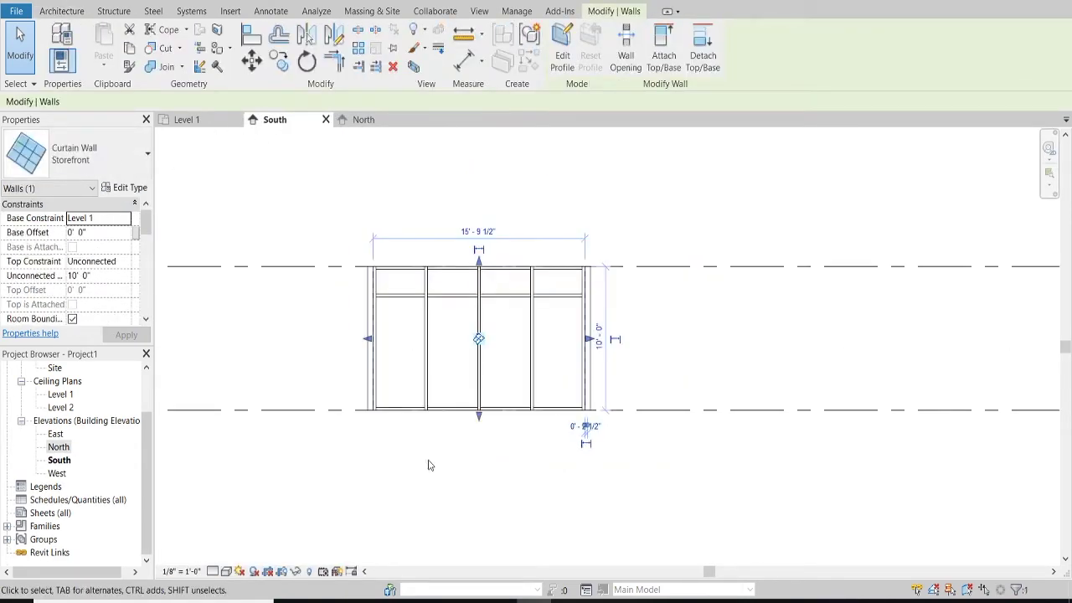
click(428, 465)
double_click(55, 434)
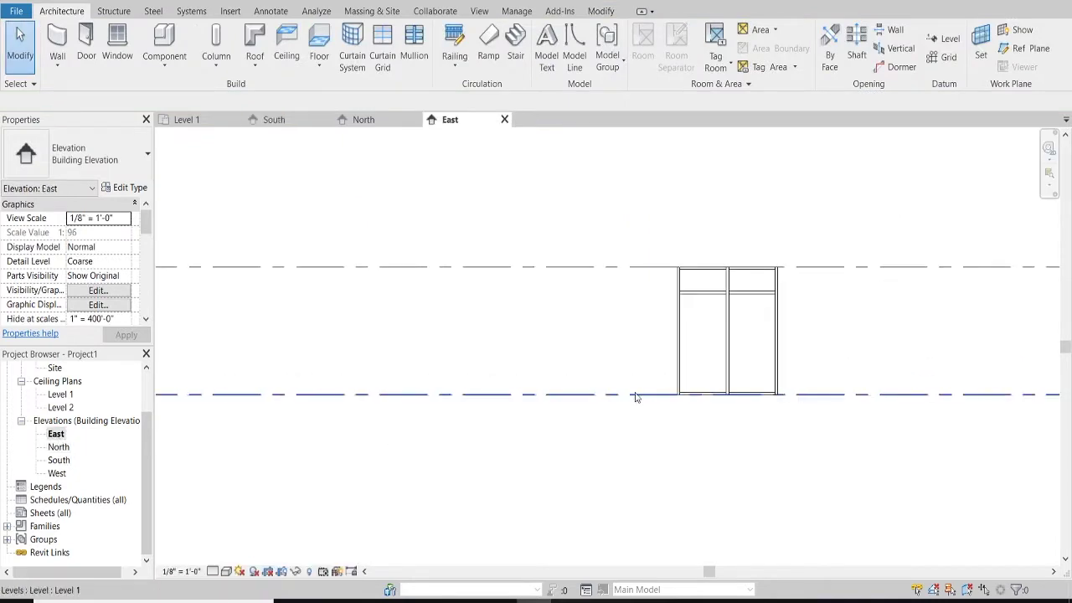
double_click(56, 474)
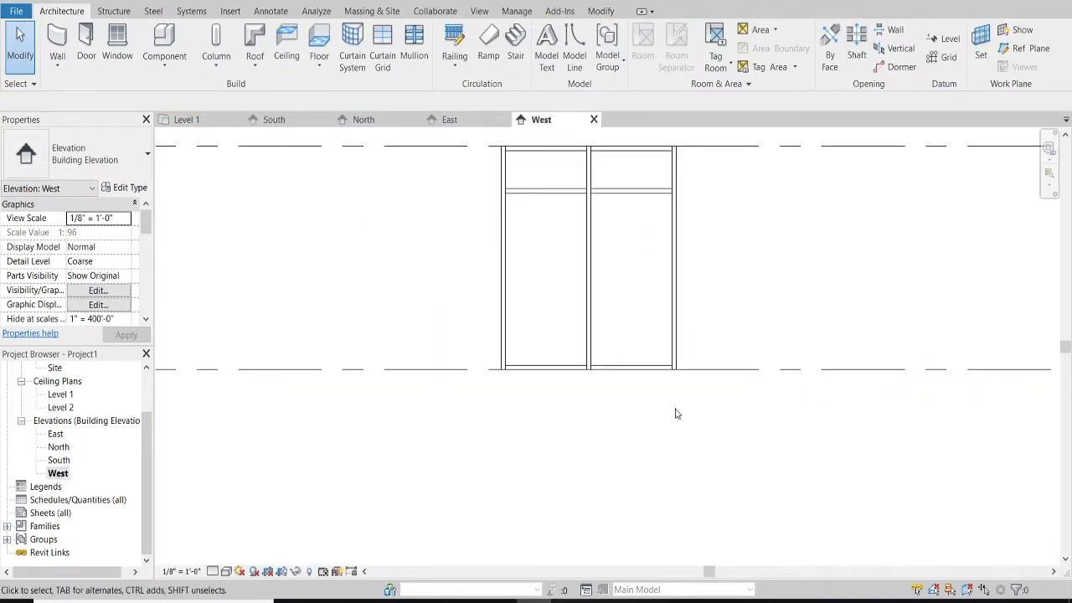
click(187, 120)
scroll(390, 258, up, 2)
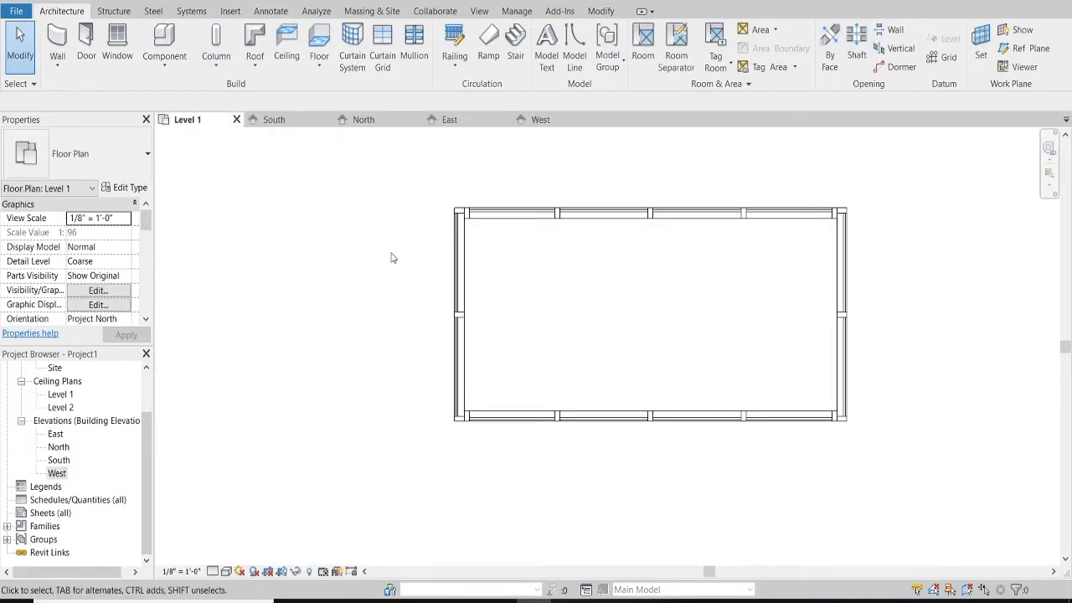
scroll(391, 258, down, 2)
scroll(55, 410, up, 1)
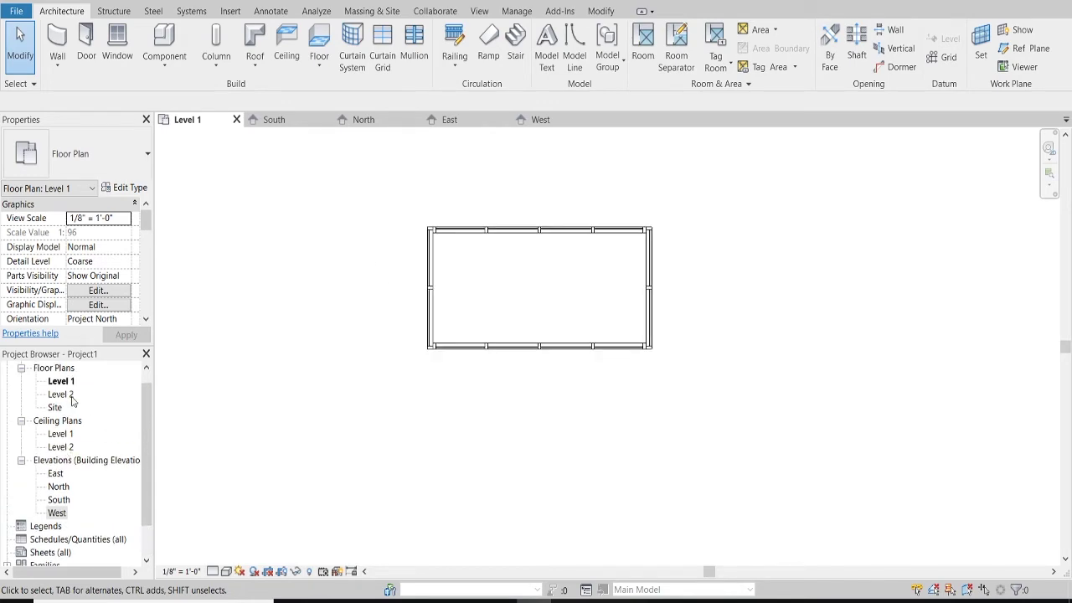
double_click(60, 394)
Start Roof by Footprint with the Generic - 9" type and inspect its layer structure.
click(254, 46)
click(76, 153)
click(51, 227)
click(126, 187)
click(824, 203)
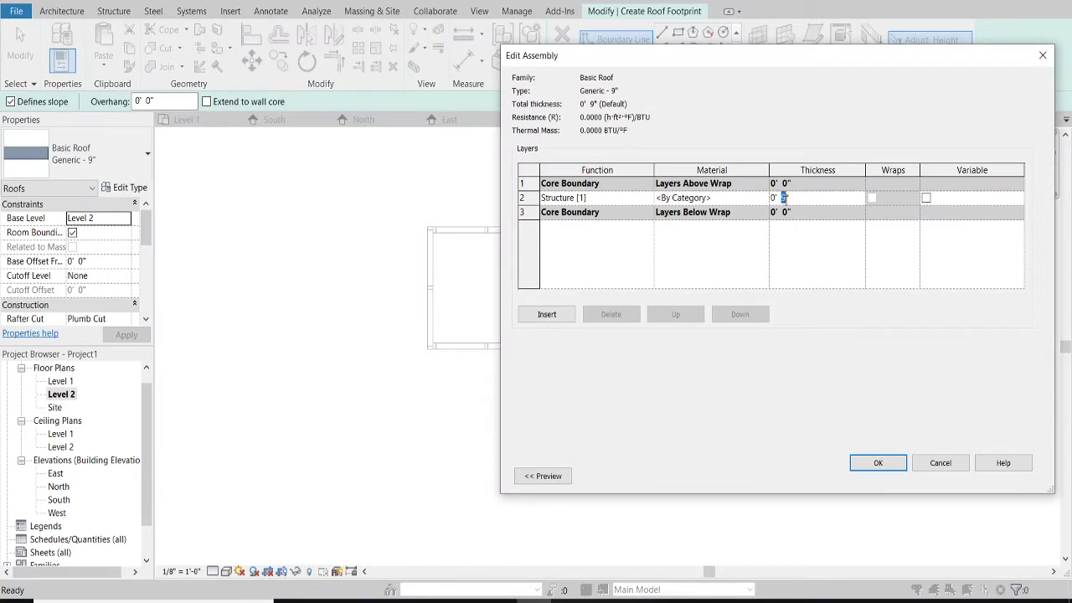
key(Return)
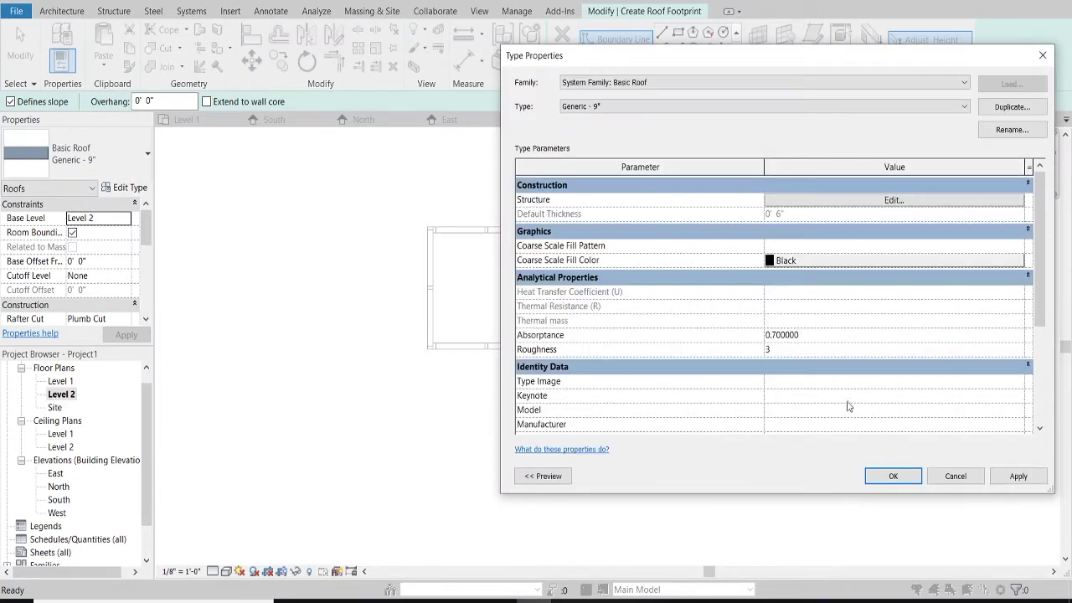
click(893, 201)
Duplicate the roof type as a new Generic - 6" type.
click(949, 469)
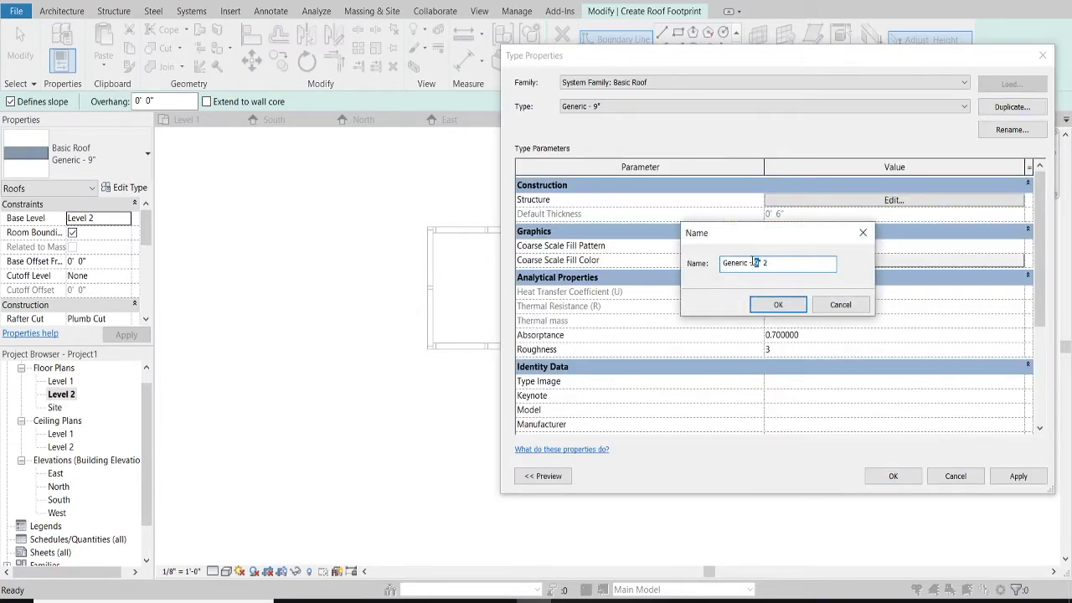
key(BackSpace)
key(BackSpace)
click(778, 304)
key(Return)
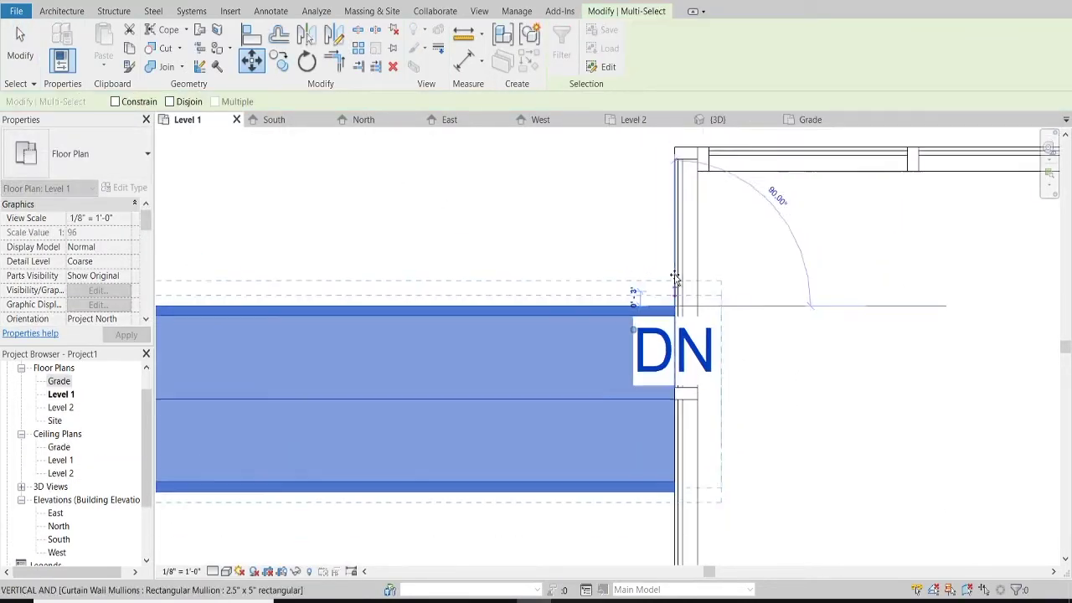
Widen the ramp by dragging its bottom sketch boundary down, then finish the sketch.
scroll(674, 186, down, 3)
key(Escape)
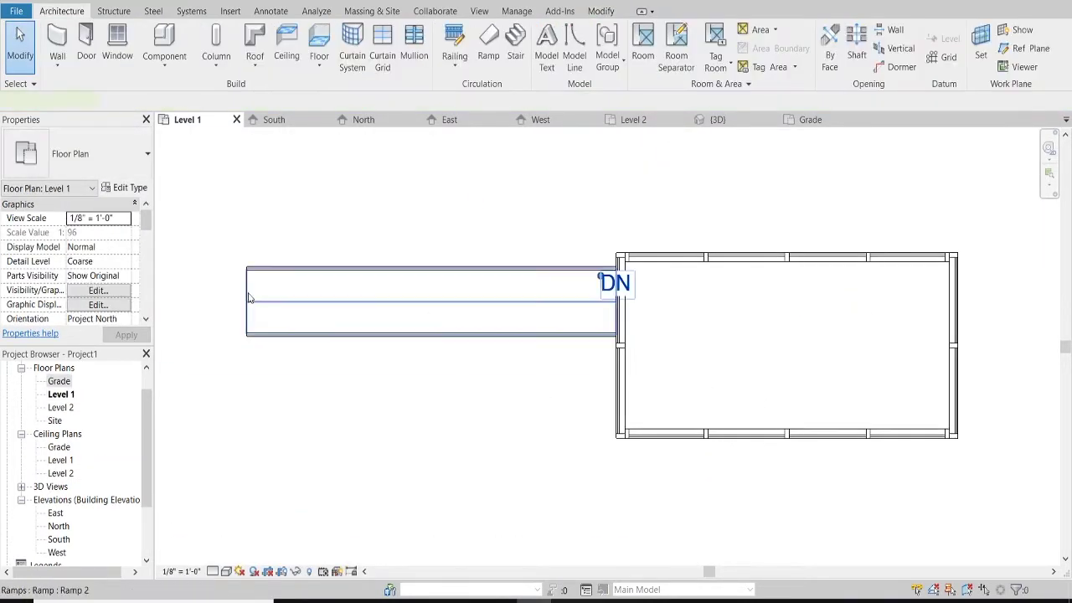
click(249, 297)
click(560, 48)
click(474, 335)
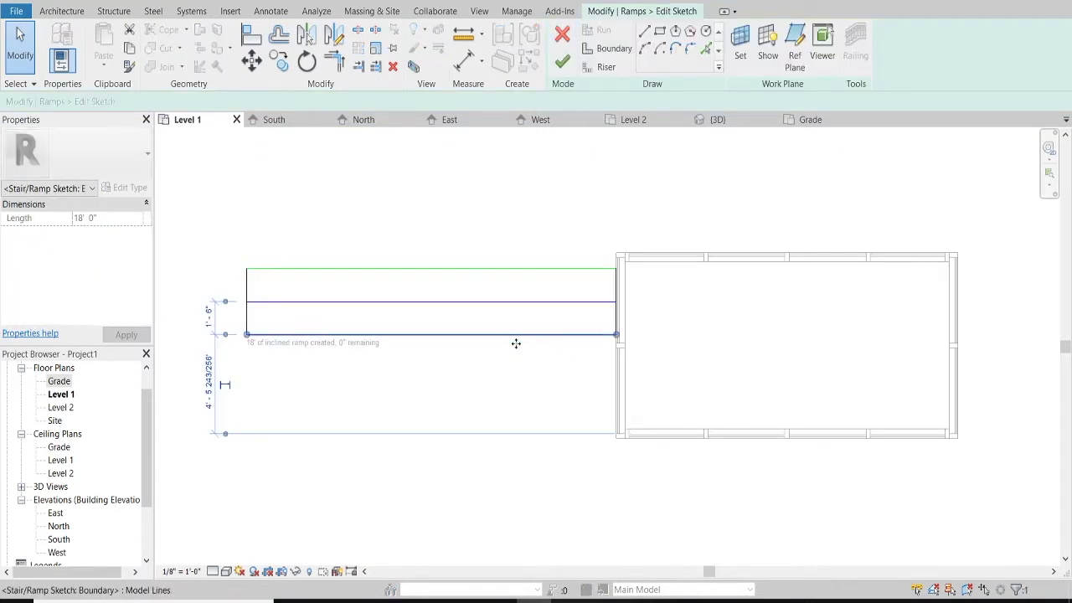
drag(514, 339, 514, 432)
scroll(567, 304, up, 3)
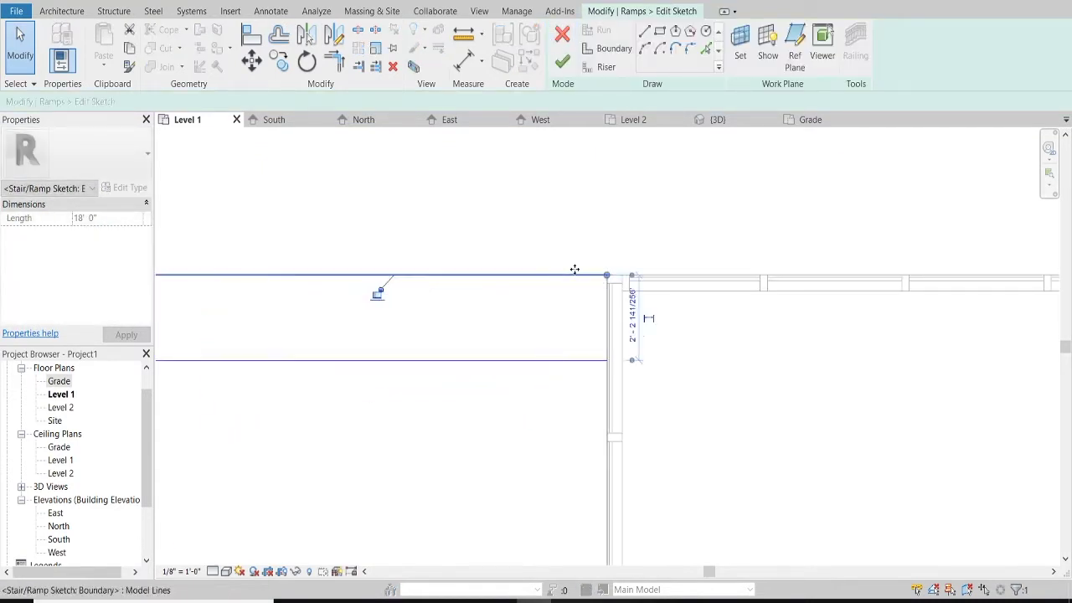
scroll(574, 271, down, 4)
click(562, 61)
Check the widened ramp against the pavilion in the 3D view.
key(Escape)
click(718, 119)
shift+middle_drag(452, 419, 540, 426)
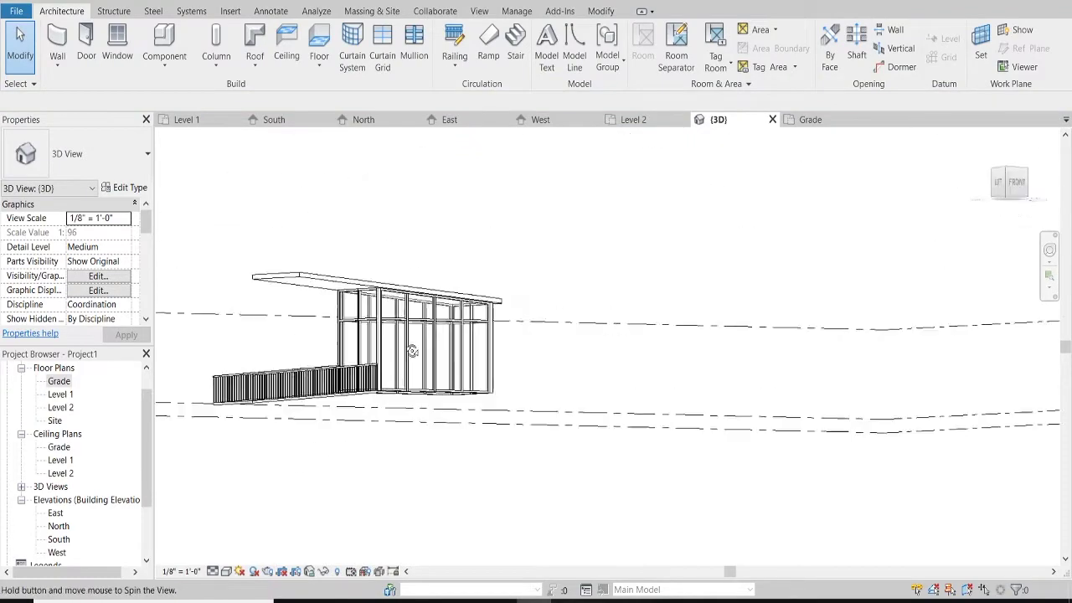
scroll(540, 426, down, 5)
shift+middle_drag(439, 335, 452, 389)
On Level 1, pull the ramp's bottom boundary back up to narrow it.
click(186, 119)
click(350, 299)
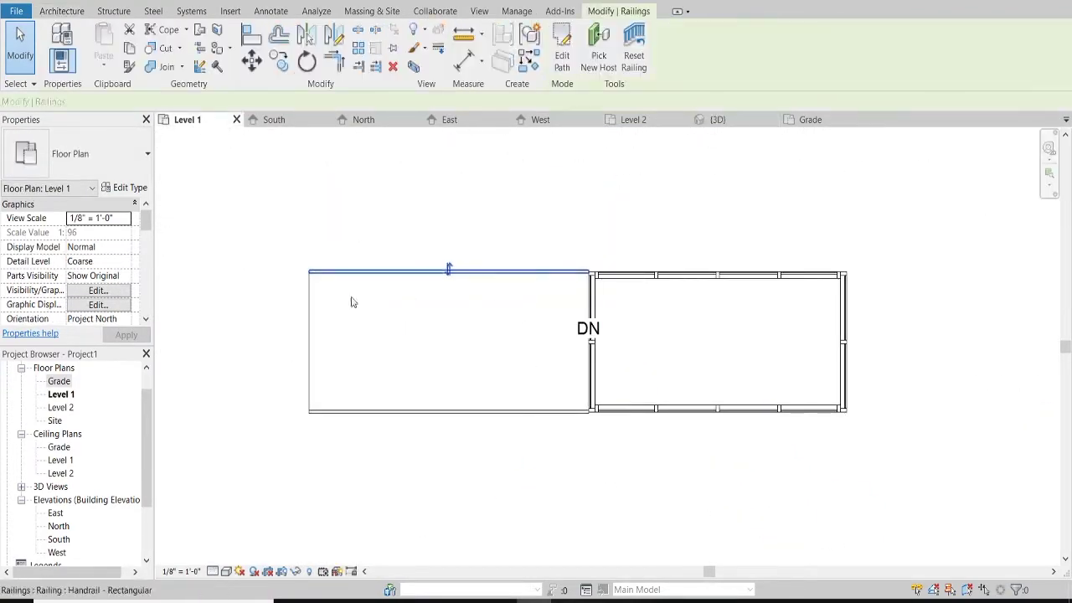
click(319, 339)
click(566, 48)
click(486, 410)
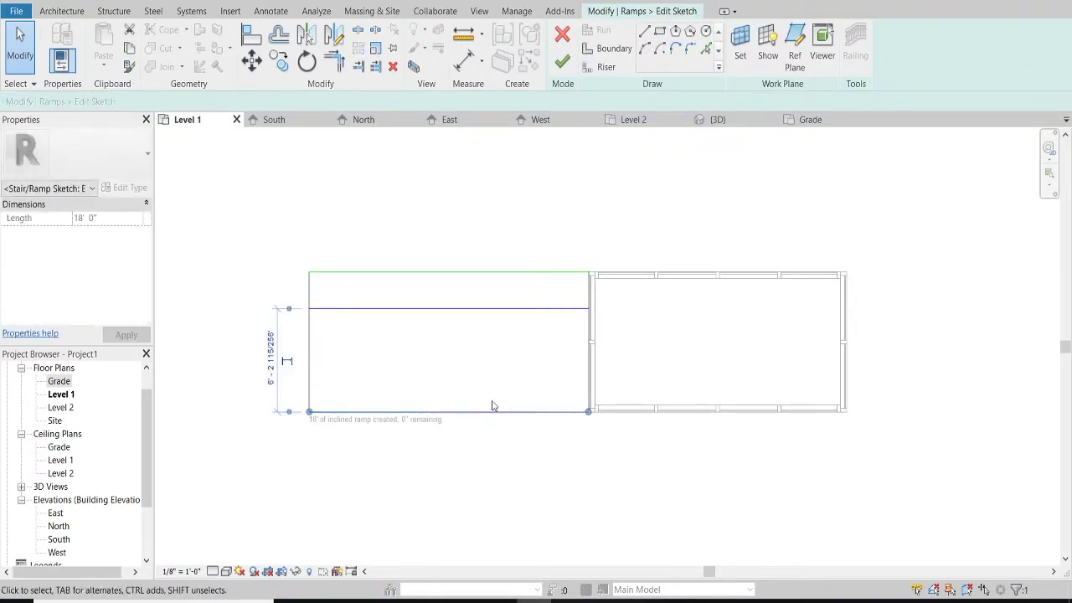
drag(507, 412, 512, 308)
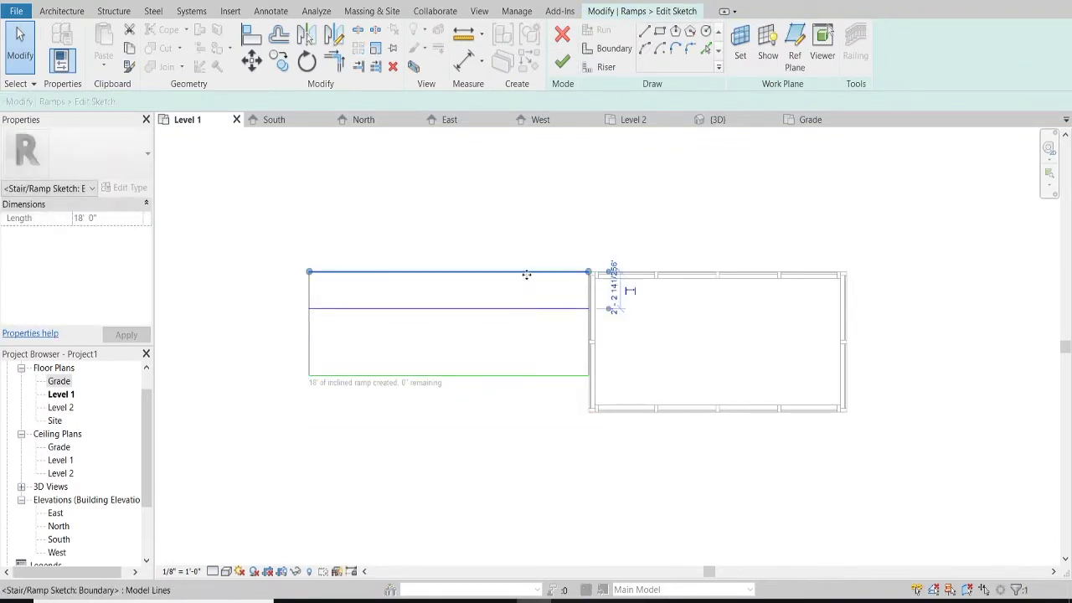
scroll(504, 262, up, 3)
scroll(504, 262, down, 2)
click(562, 62)
Select the storefront wall beside the ramp to locate its corner.
scroll(641, 421, up, 3)
click(563, 411)
scroll(562, 411, down, 3)
scroll(636, 394, up, 3)
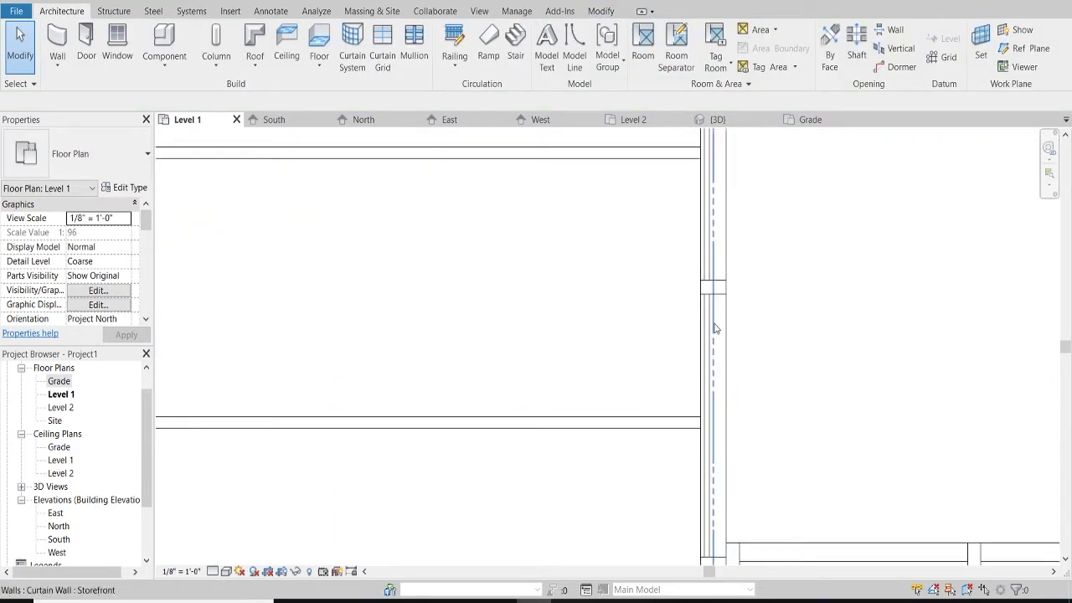
click(718, 352)
scroll(638, 395, down, 1)
Move the whole ramp sketch outline to the pavilion's left wall corner and finish.
click(237, 321)
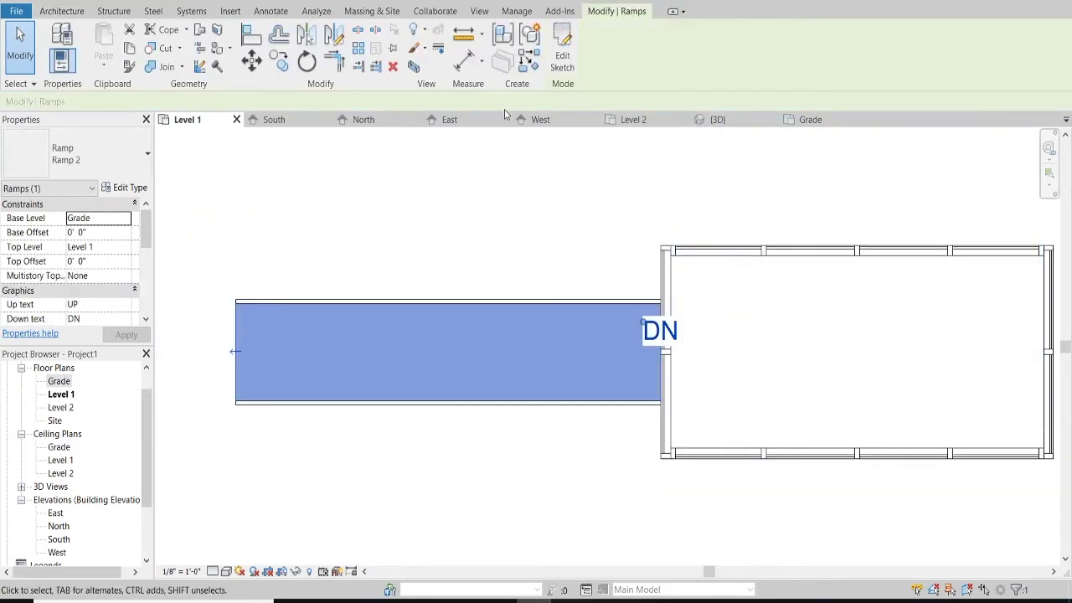
click(562, 46)
scroll(678, 324, up, 2)
key(m)
key(v)
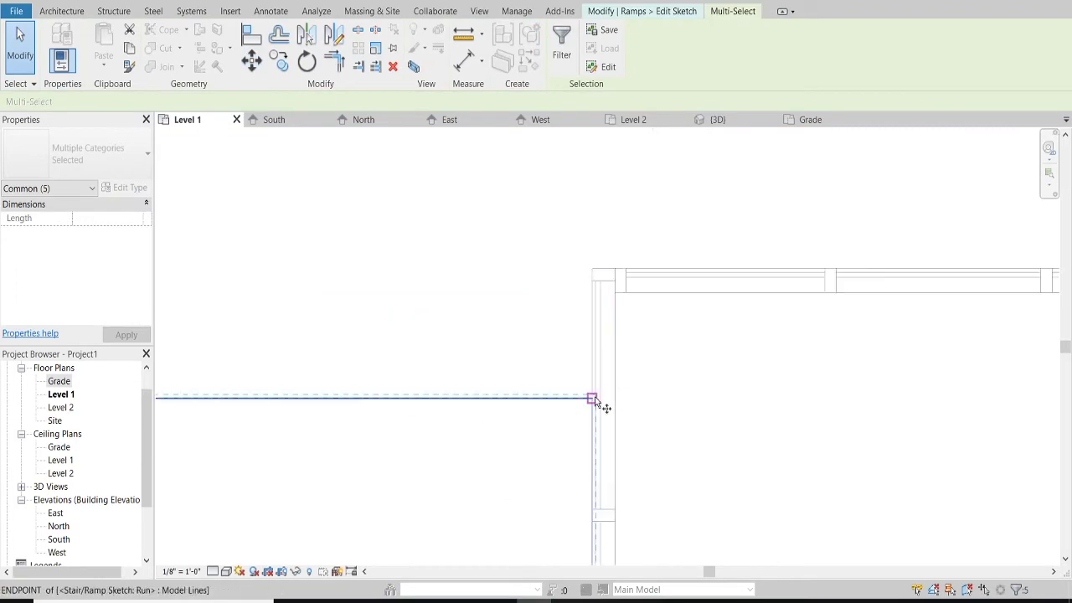
click(593, 395)
key(Escape)
key(Escape)
scroll(517, 331, down, 2)
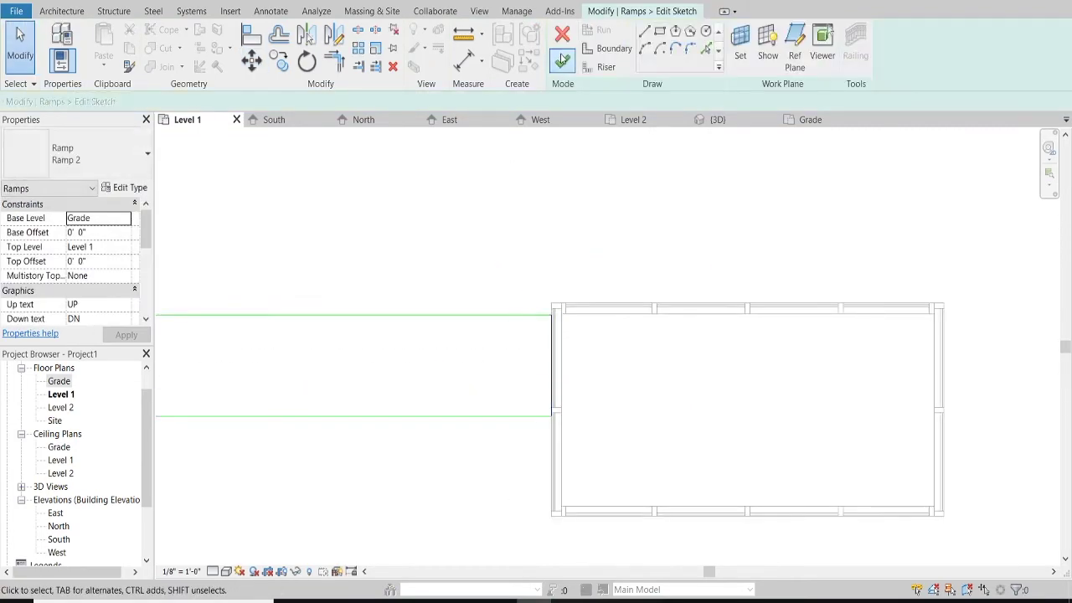
click(562, 59)
Select the ramp railing in the 3D view.
click(426, 445)
scroll(470, 393, down, 1)
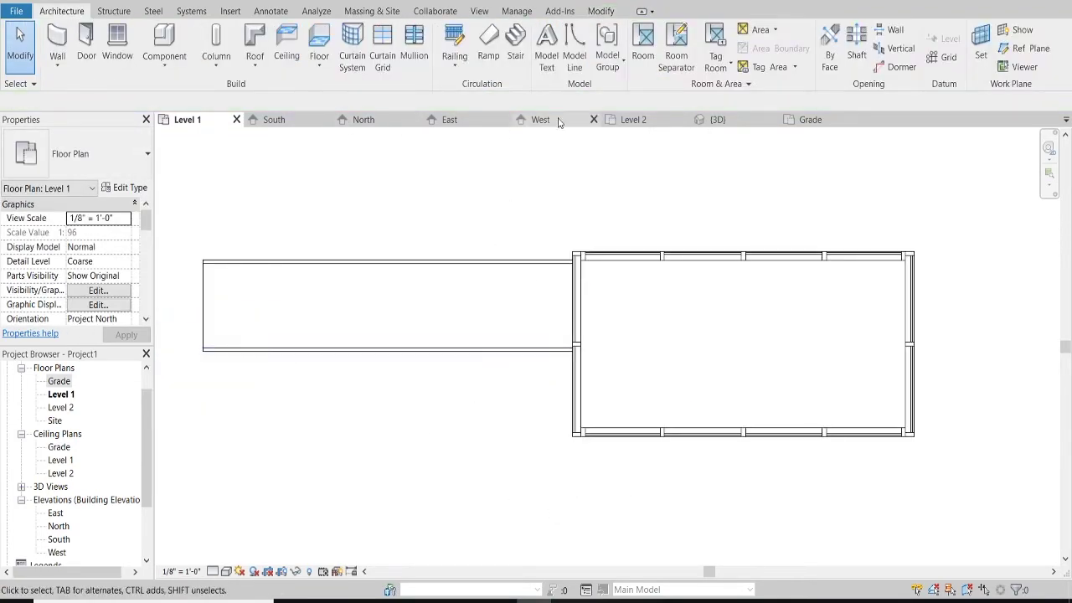
click(716, 119)
click(377, 398)
Try the Glass Panel - Bottom Fill type on the ramp railing.
click(130, 150)
click(83, 223)
click(129, 151)
key(Escape)
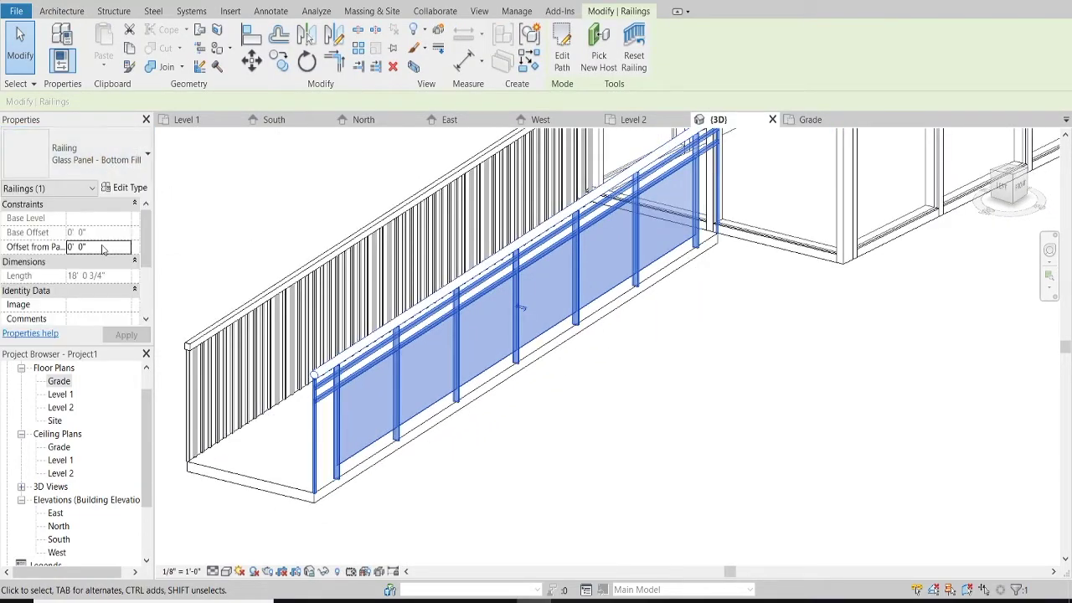
mouse_move(478, 471)
shift+middle_down()
mouse_move(534, 414)
mouse_move(509, 376)
shift+middle_up()
Try Handrail - Pipe, then Handrail - Rectangular on the railing.
click(130, 151)
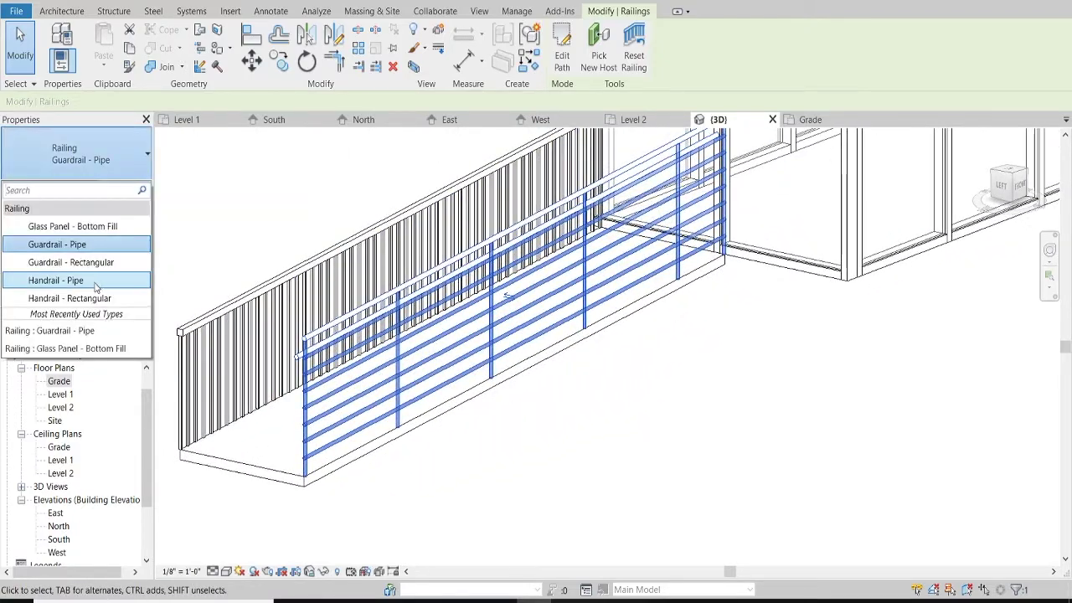
click(55, 280)
click(130, 153)
click(69, 298)
click(130, 154)
click(69, 298)
shift+middle_drag(520, 420, 233, 203)
Settle on Guardrail - Rectangular for the railing and view it around the ramp.
click(129, 153)
click(69, 258)
key(Escape)
mouse_move(586, 419)
shift+middle_down()
mouse_move(699, 459)
mouse_move(555, 491)
shift+middle_up()
scroll(555, 491, up, 3)
scroll(536, 337, up, 2)
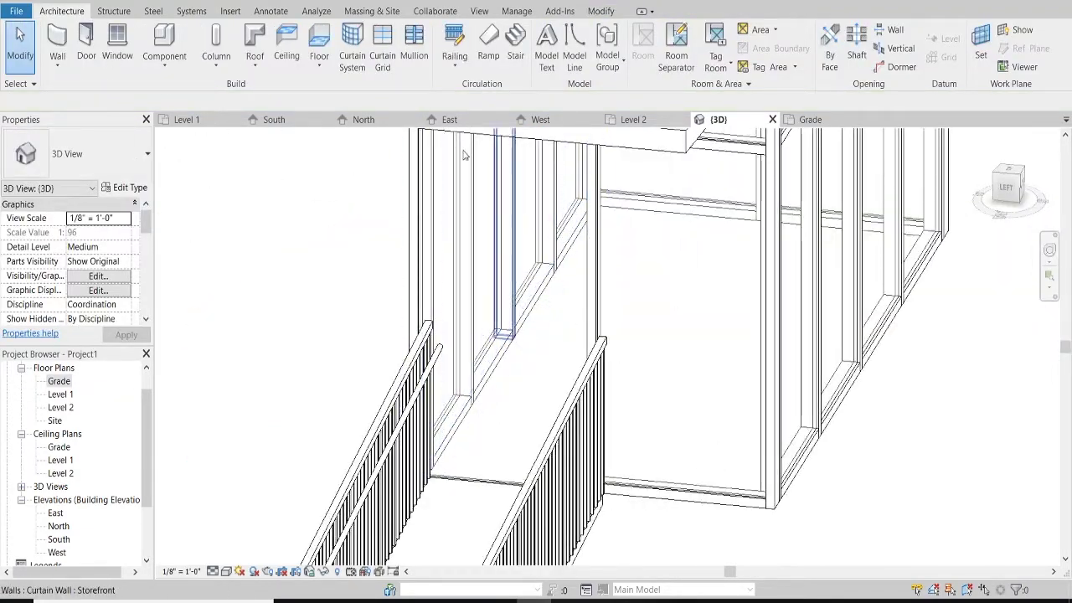
Look over the pavilion in the 3D and North elevation views, then open Level 1.
key(ctrl+Tab)
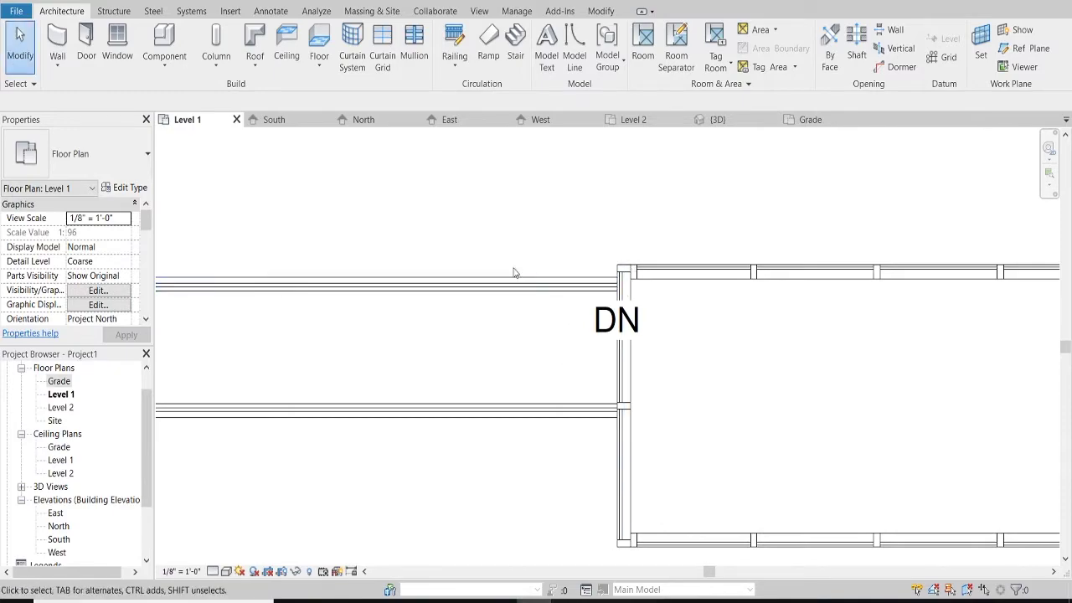
scroll(514, 272, down, 2)
key(ctrl+Tab)
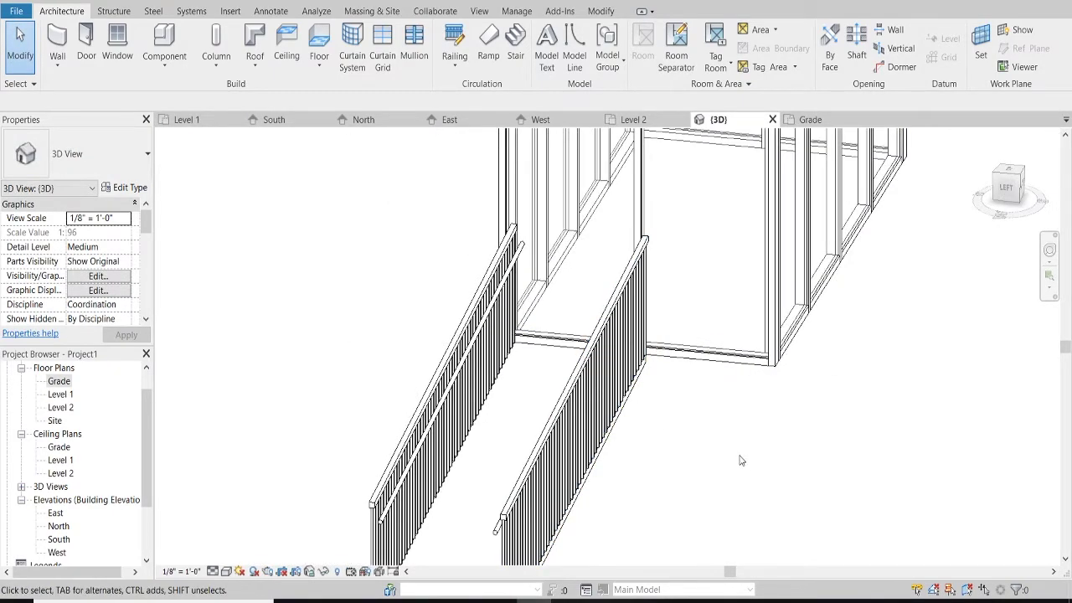
scroll(940, 235, down, 5)
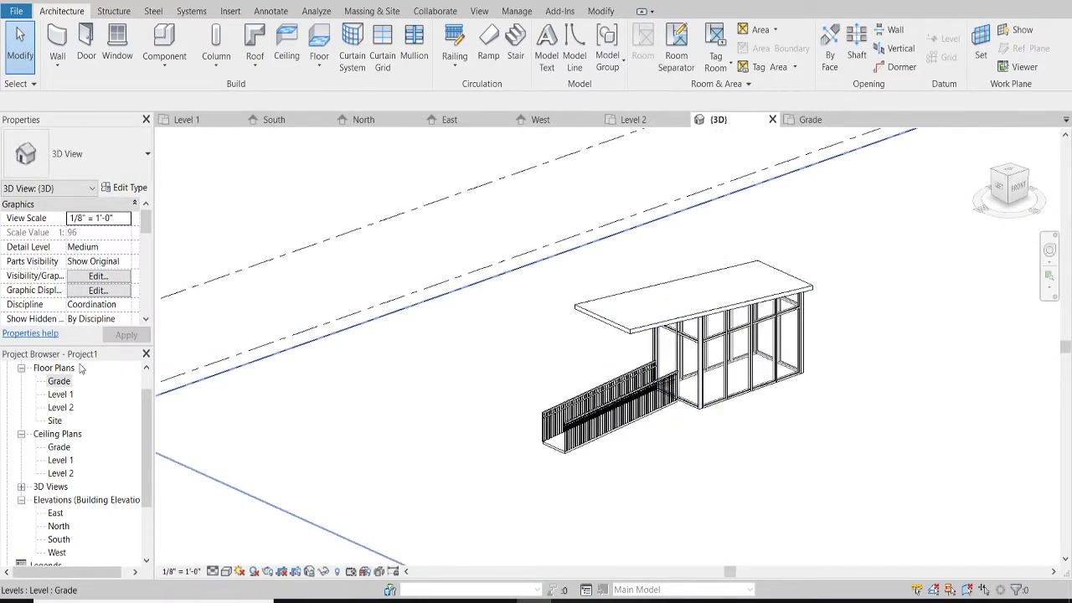
double_click(59, 526)
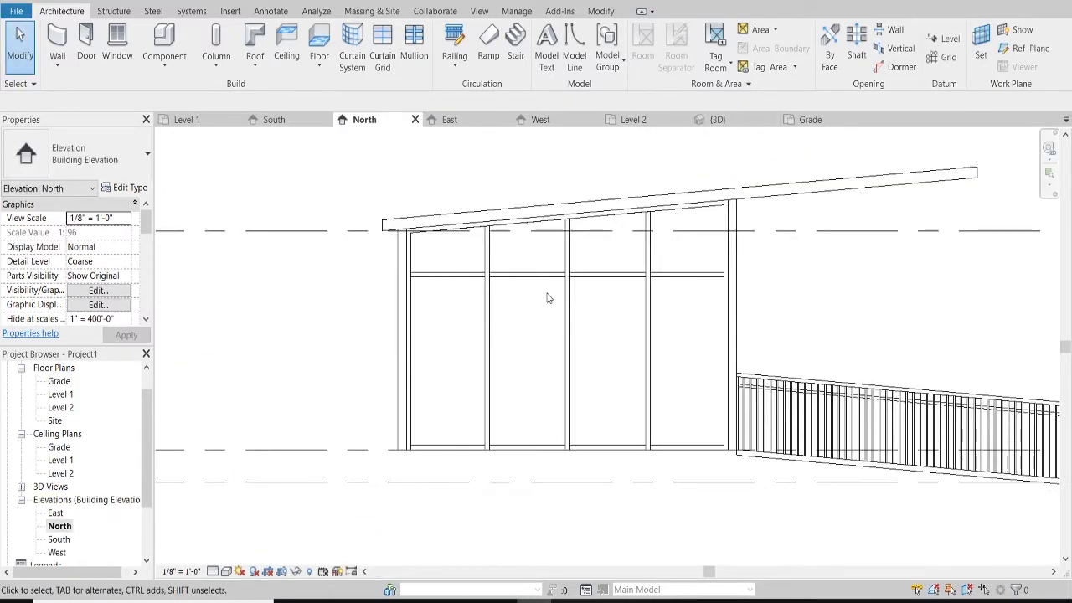
scroll(472, 417, up, 1)
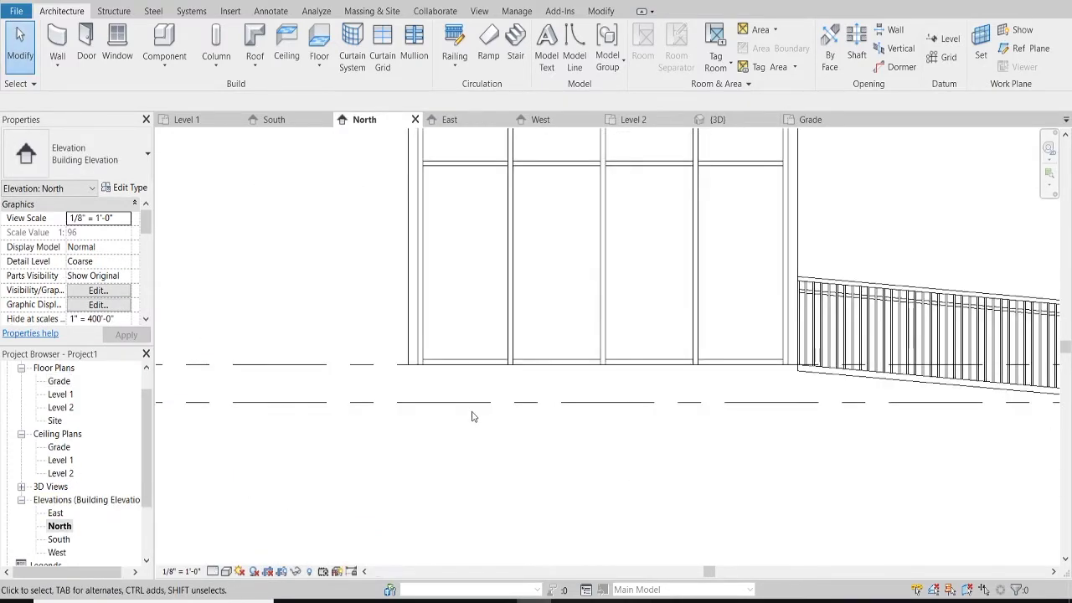
scroll(352, 490, down, 2)
key(ctrl+Tab)
mouse_move(574, 246)
shift+middle_down()
mouse_move(730, 370)
mouse_move(734, 232)
mouse_move(636, 276)
shift+middle_up()
click(202, 127)
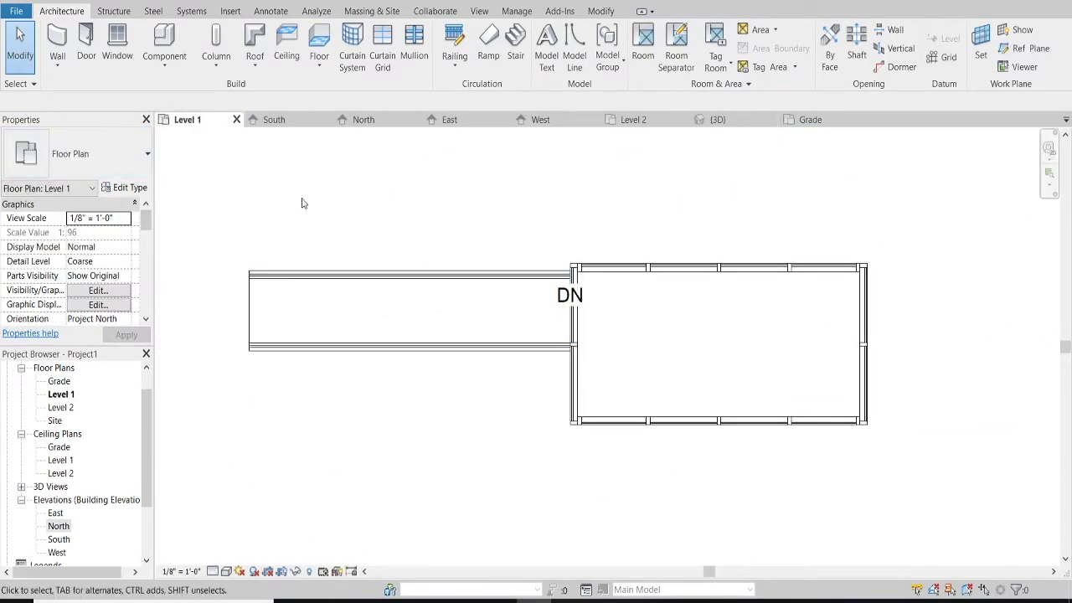
Start a Wood Joist 10" - Wood Finish floor bounded by the storefront walls.
click(319, 50)
click(147, 153)
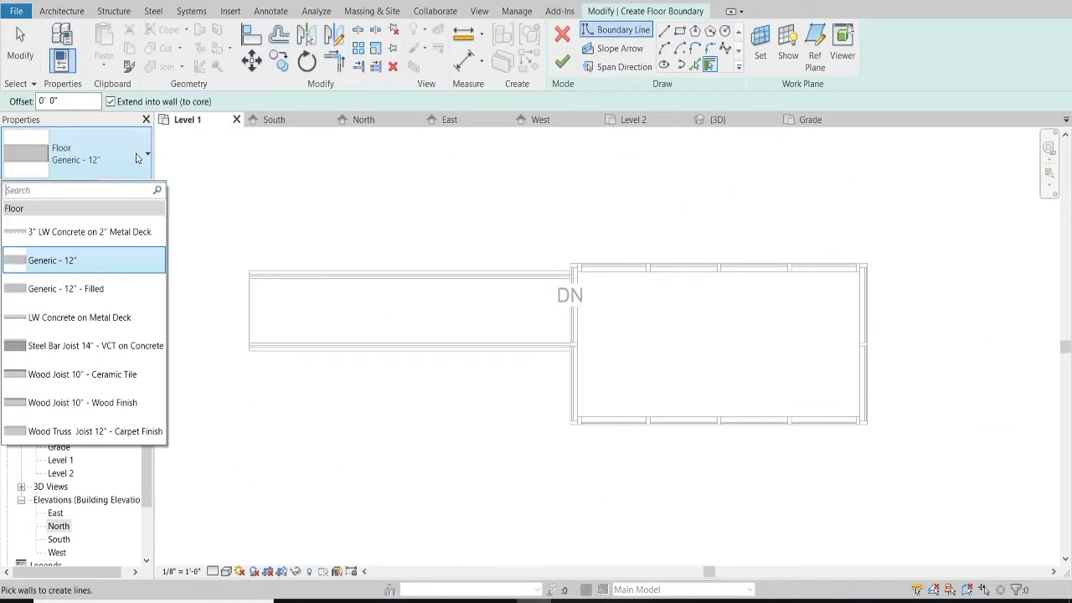
click(118, 406)
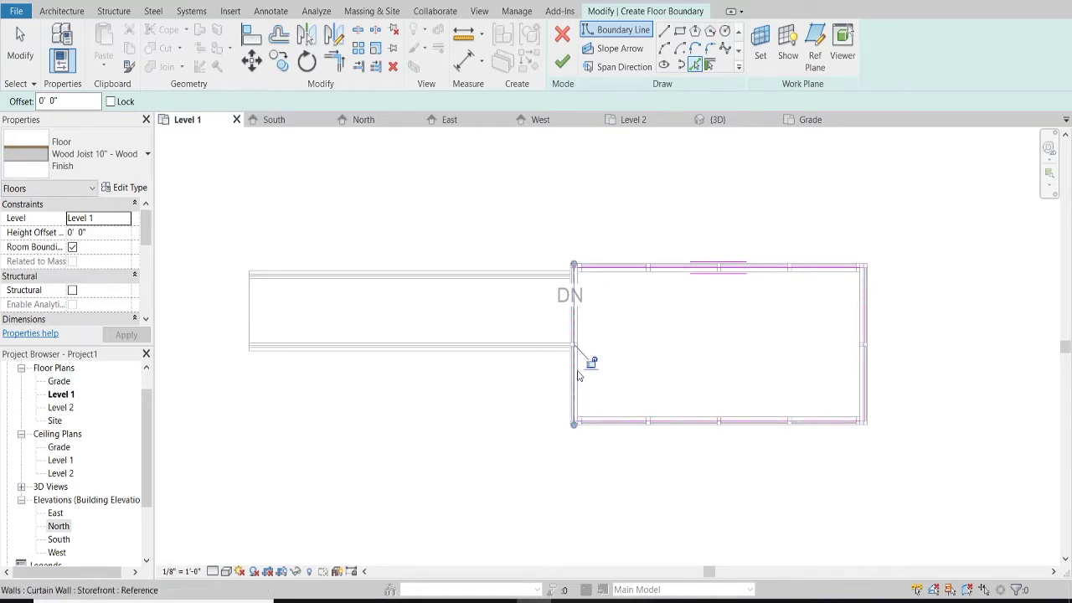
click(562, 61)
click(1001, 577)
scroll(842, 421, up, 5)
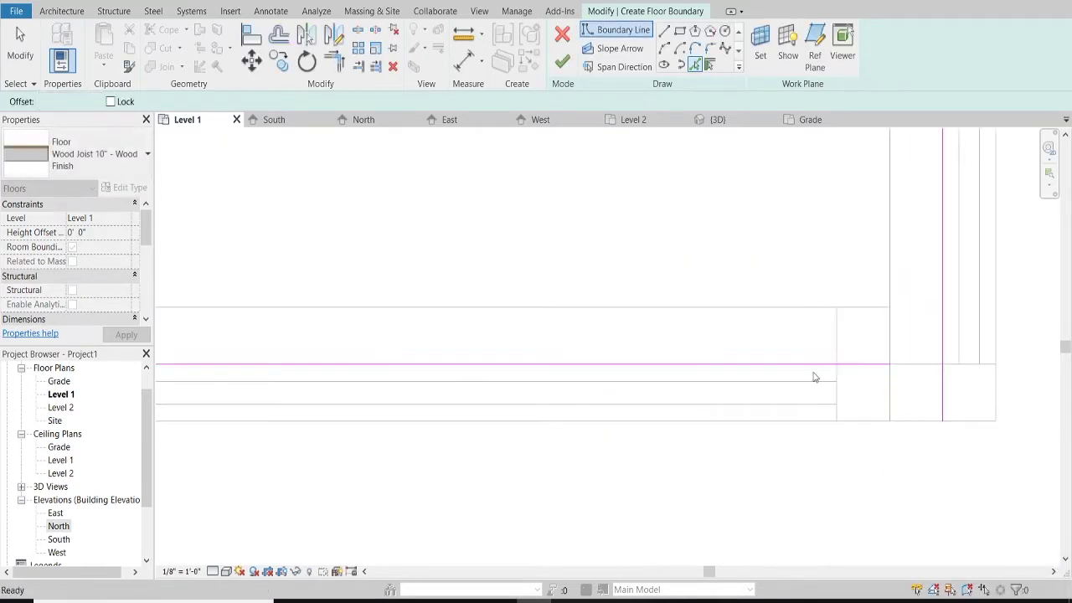
key(Escape)
key(Escape)
Trim the floor boundary line ends at the corners and create the floor.
click(890, 364)
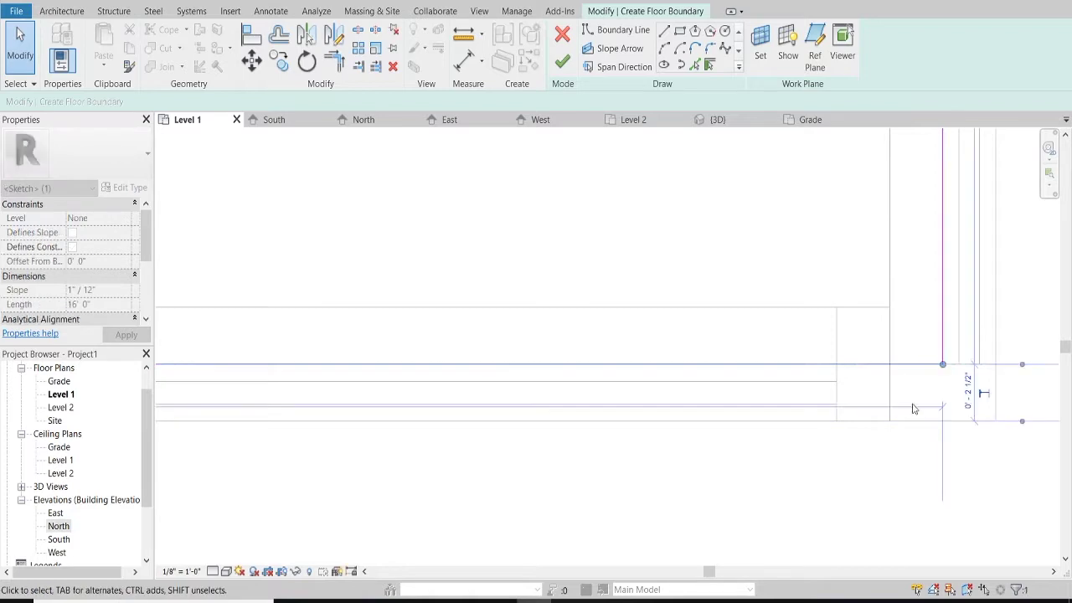
scroll(776, 354, down, 5)
scroll(181, 380, up, 5)
key(Escape)
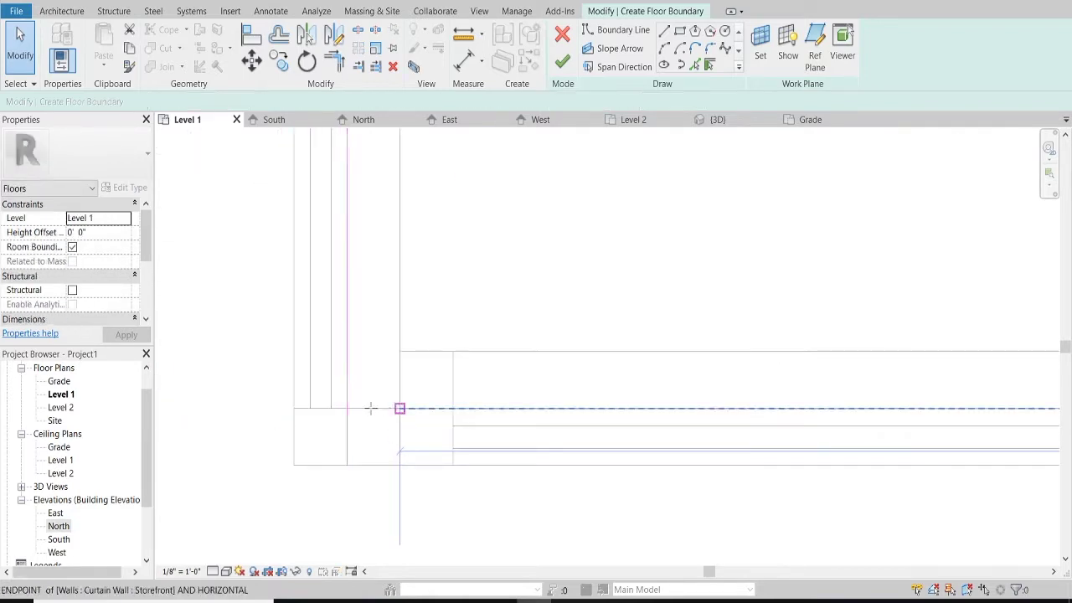
click(347, 409)
scroll(347, 409, down, 5)
scroll(398, 350, up, 5)
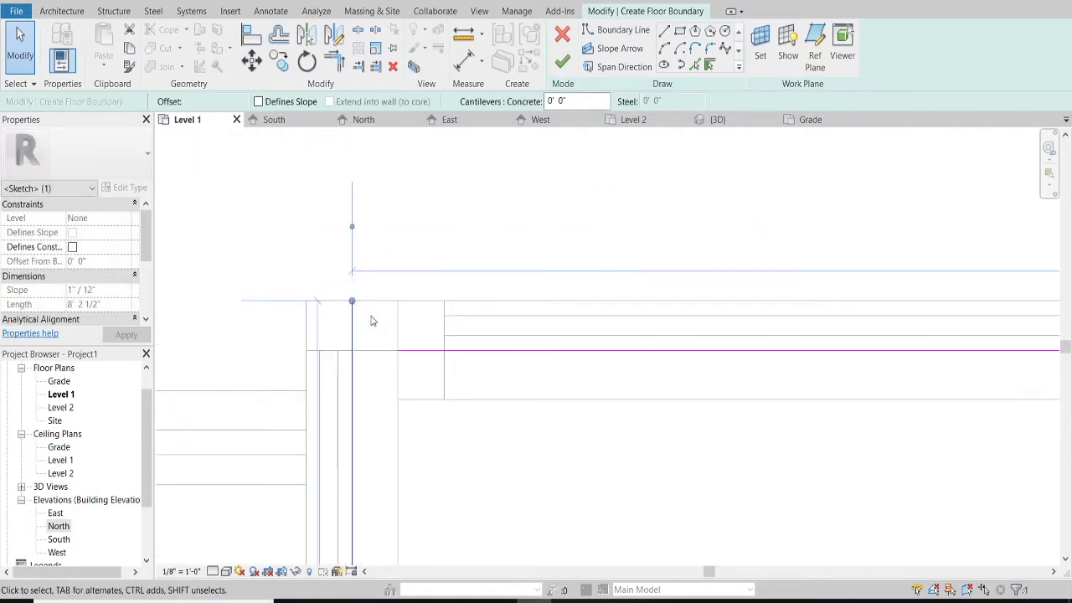
scroll(404, 356, down, 5)
scroll(471, 214, up, 5)
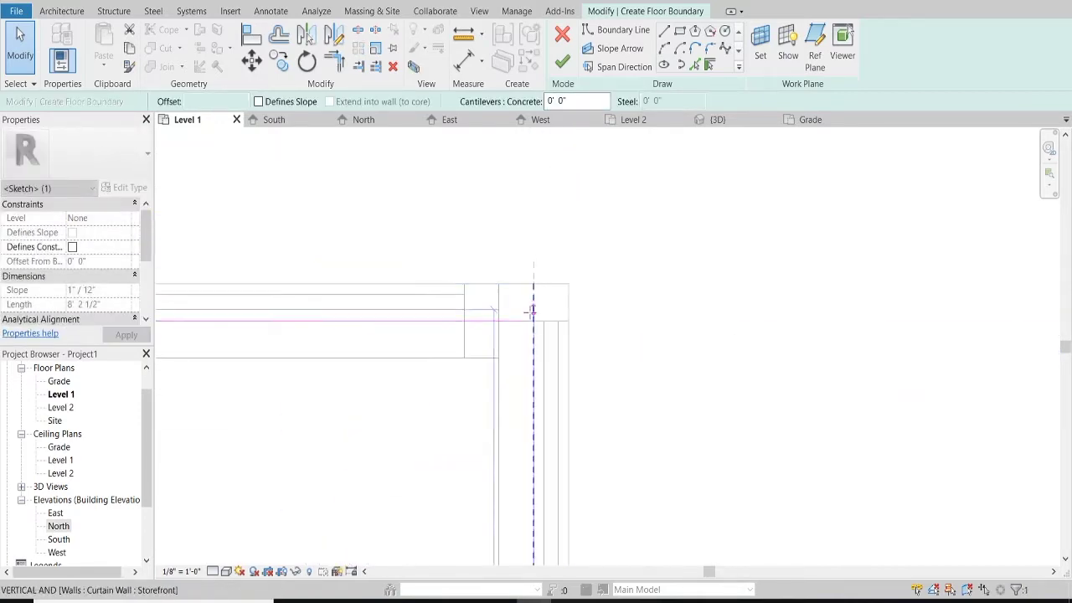
click(561, 62)
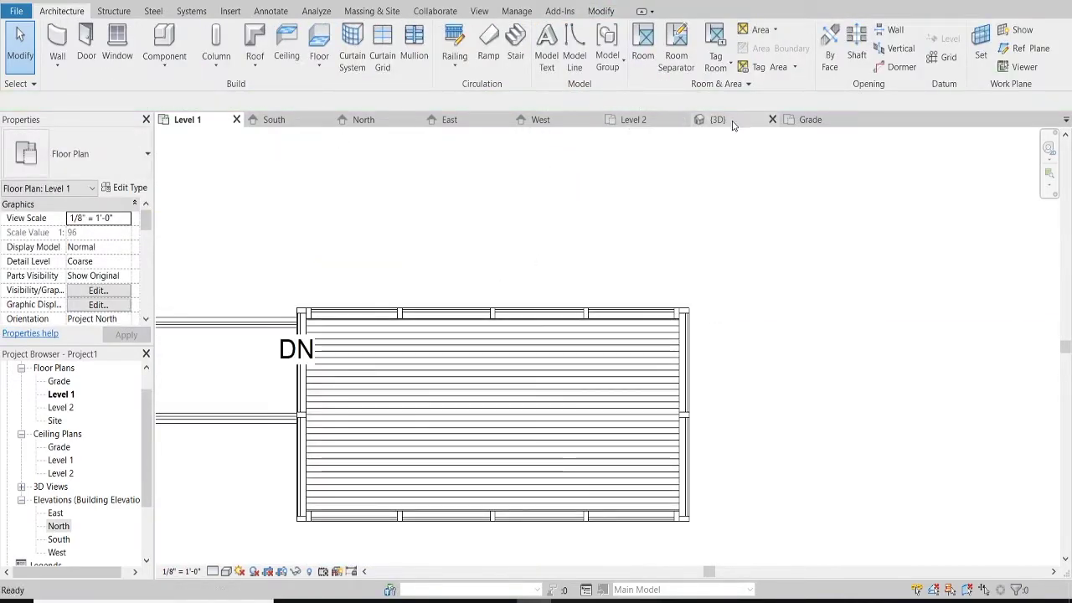
Inspect and select the new floor in the 3D view.
click(732, 123)
shift+middle_drag(790, 444, 732, 413)
click(629, 439)
Turn the 3D model to a front view, zoom through the South elevation, then open Grade.
mouse_move(630, 439)
shift+middle_down()
mouse_move(583, 495)
mouse_move(564, 478)
mouse_move(556, 493)
mouse_move(499, 433)
shift+middle_up()
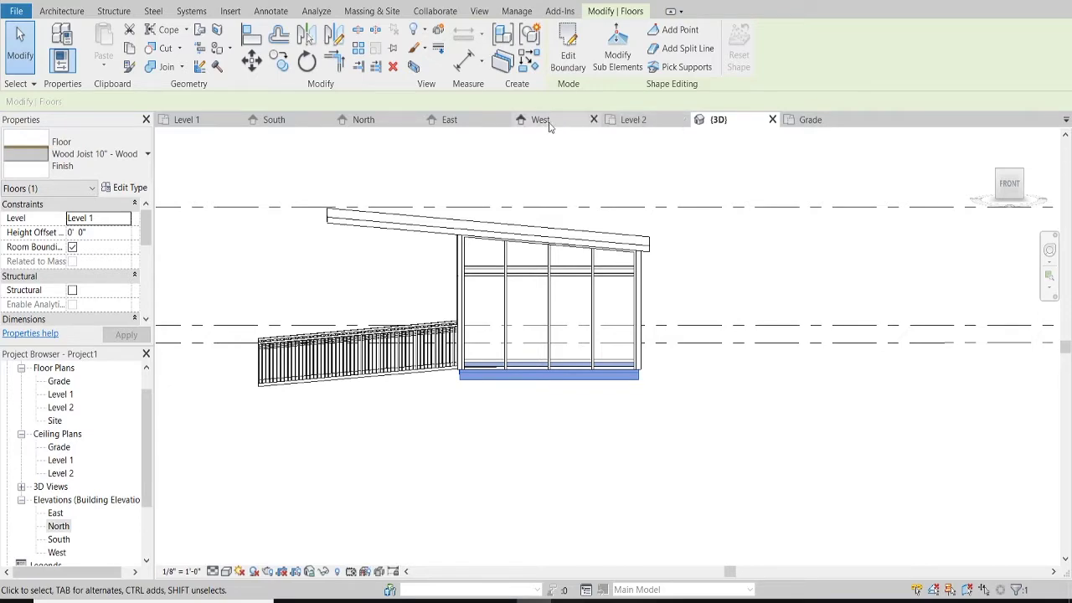
click(274, 119)
scroll(533, 282, down, 3)
scroll(636, 354, up, 5)
scroll(515, 394, down, 2)
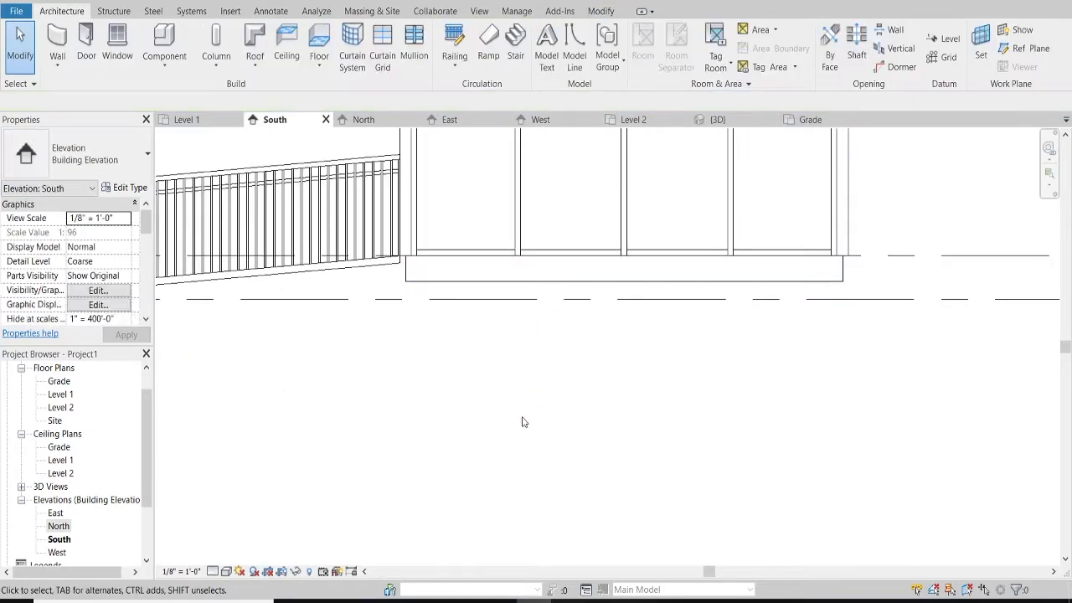
scroll(507, 392, down, 3)
scroll(549, 377, up, 3)
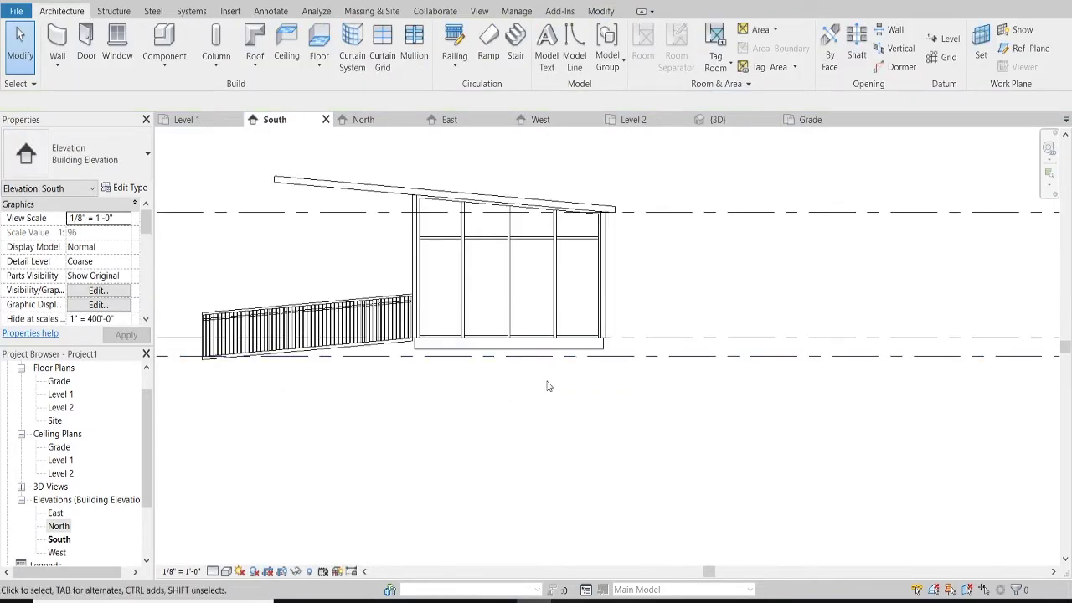
scroll(417, 350, down, 2)
scroll(343, 318, up, 4)
scroll(297, 323, down, 1)
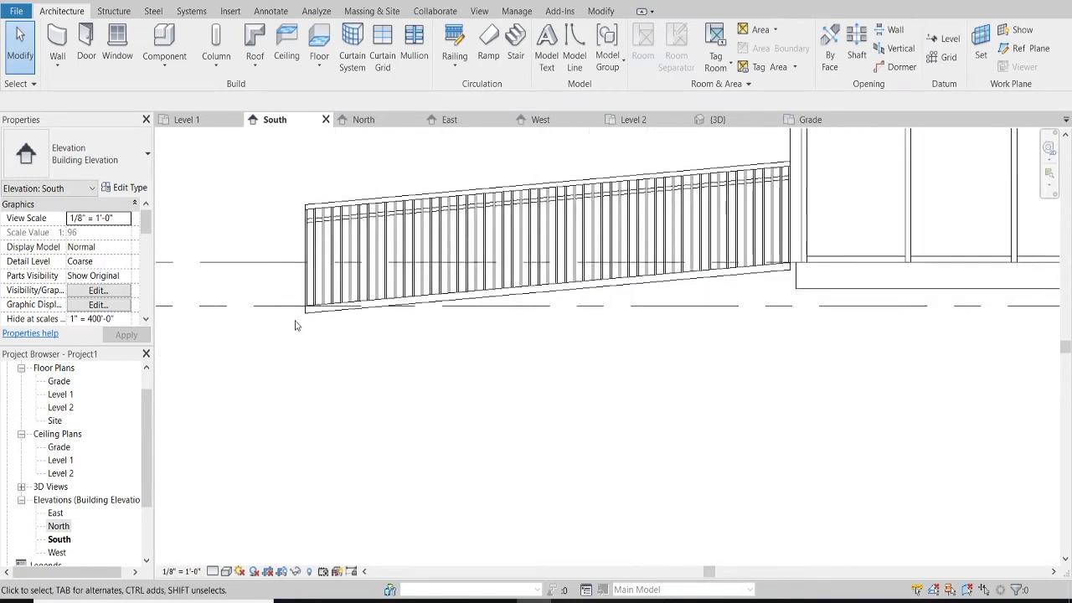
scroll(410, 344, down, 1)
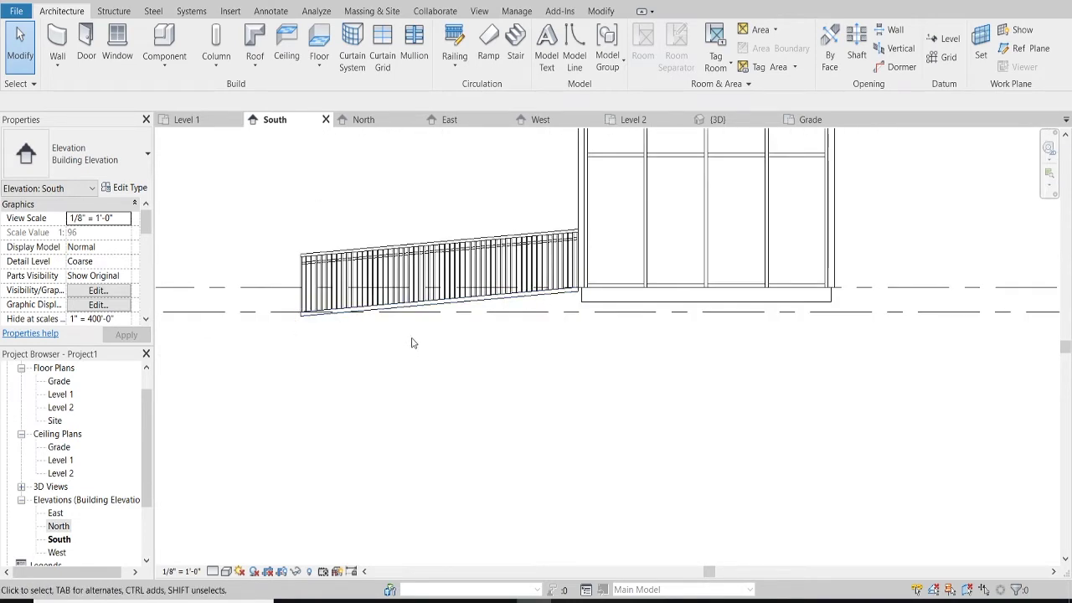
click(820, 120)
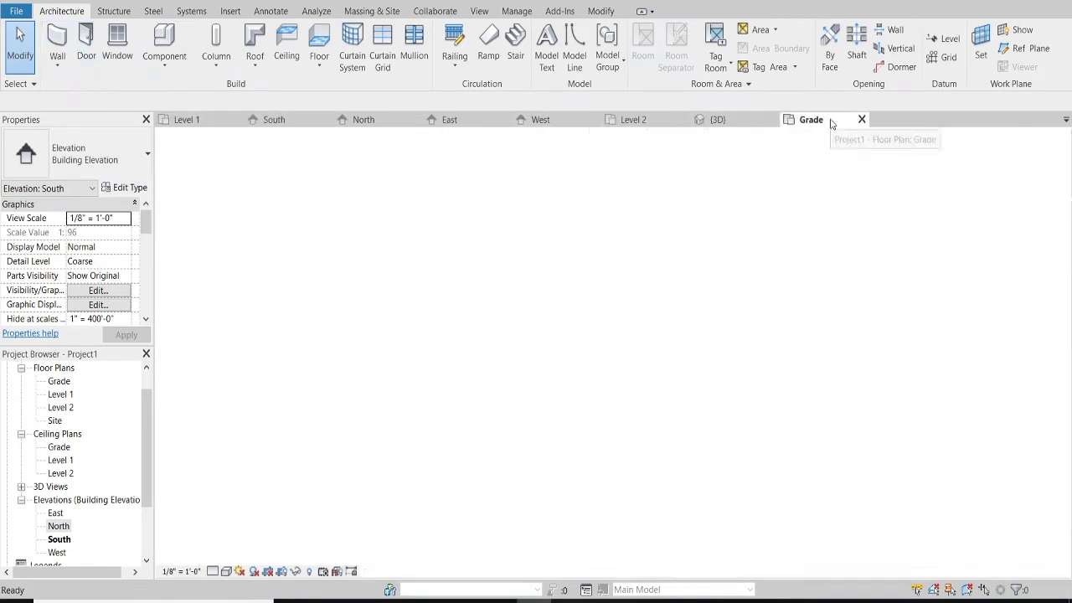
Start an isolated foundation and browse to the US Imperial Structural Foundations folder.
click(116, 12)
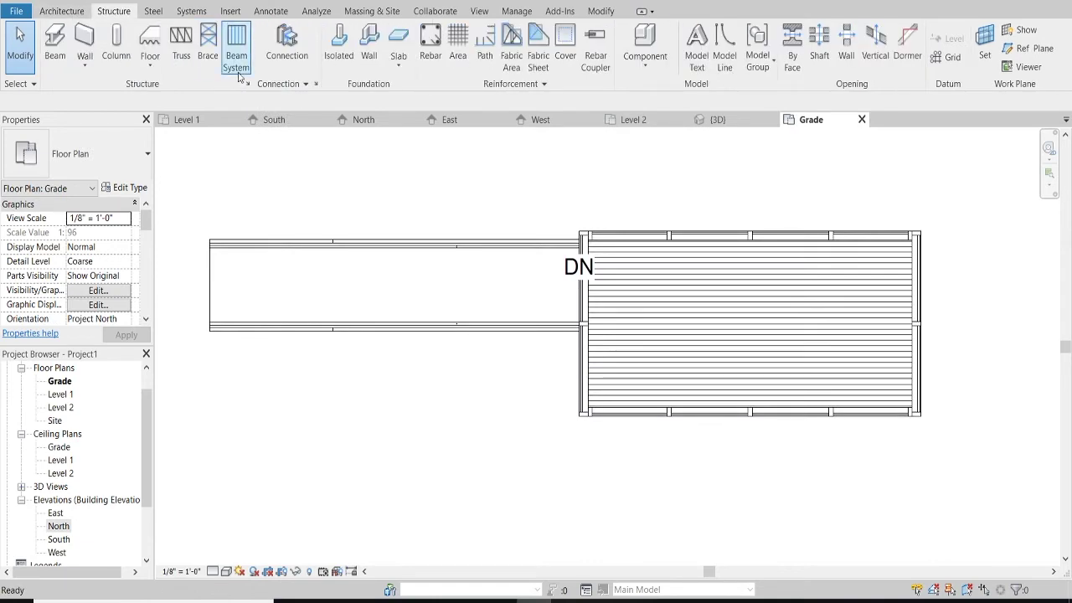
click(342, 38)
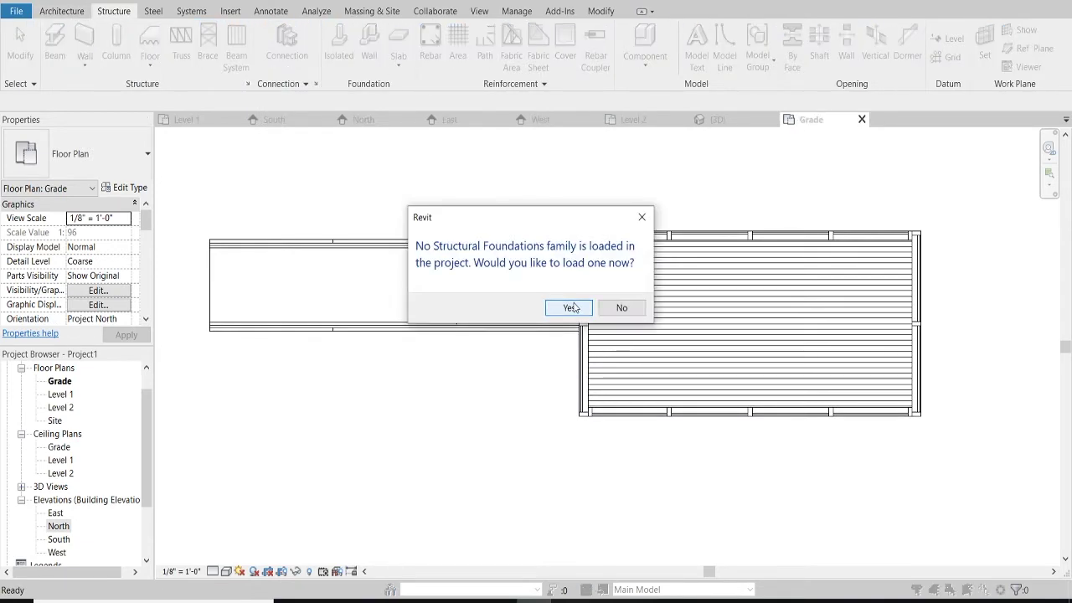
click(569, 307)
click(767, 100)
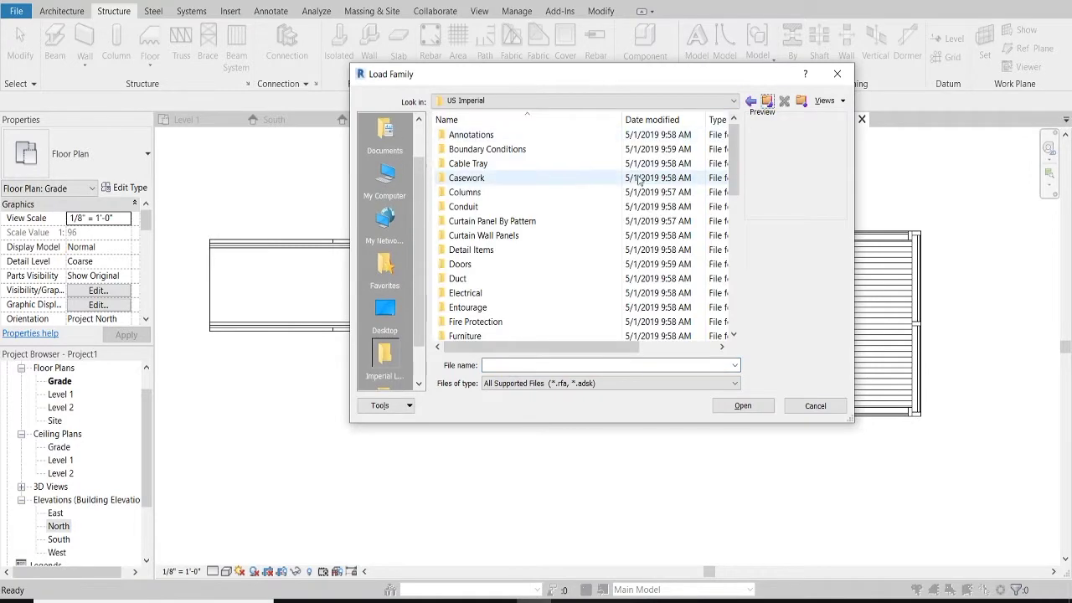
scroll(492, 252, down, 5)
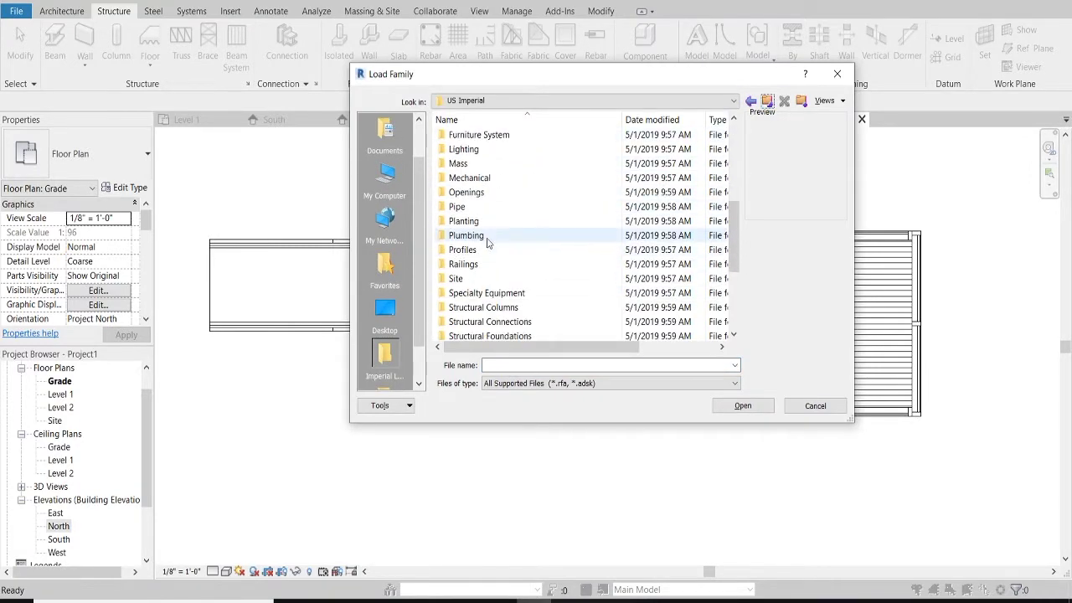
scroll(493, 244, up, 2)
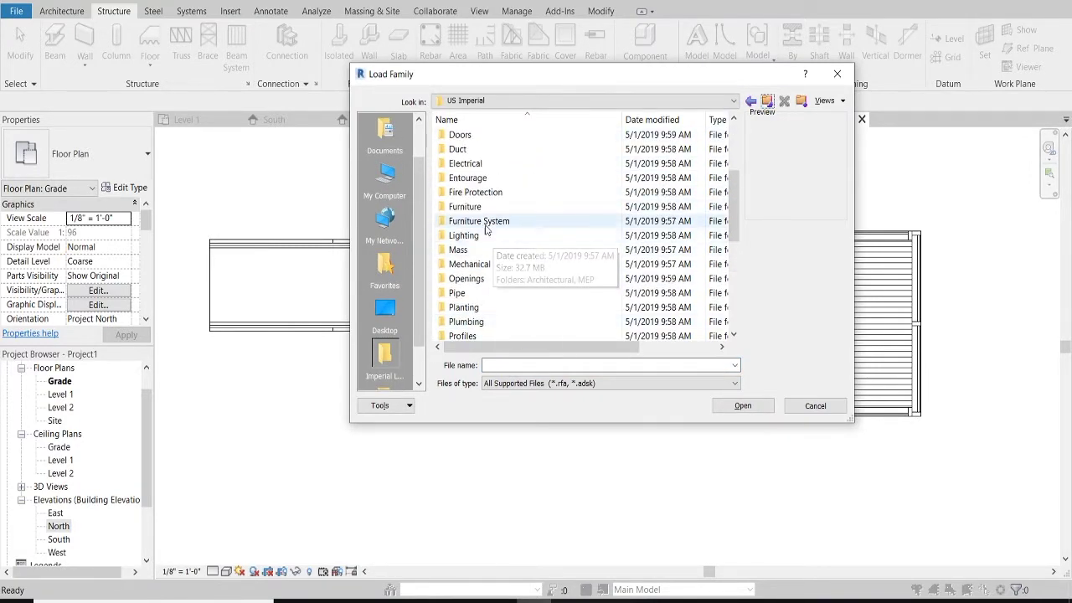
scroll(470, 211, down, 5)
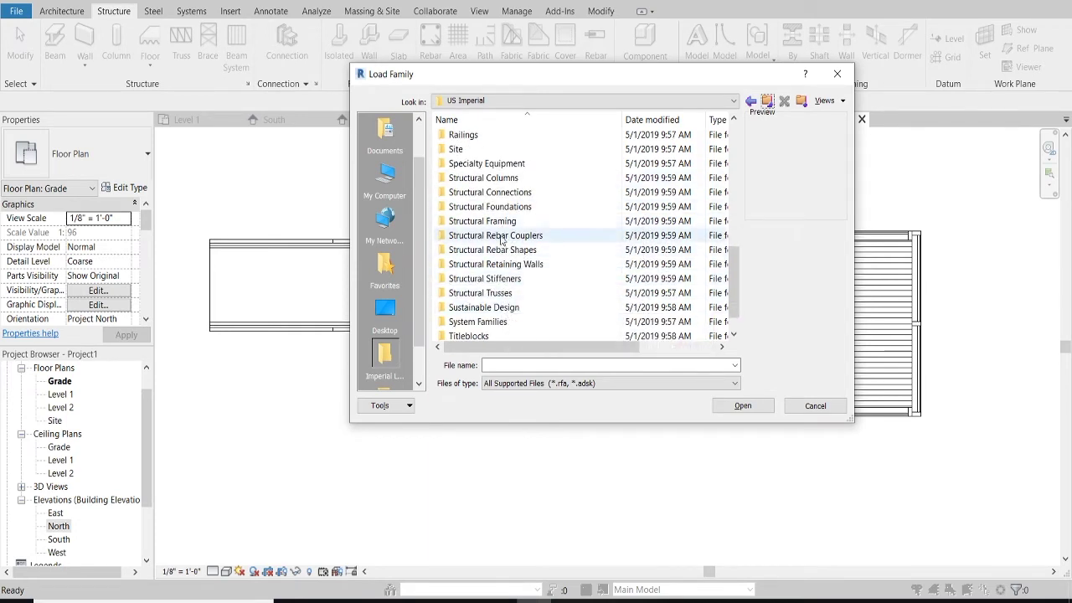
double_click(489, 207)
Compare the pile cap family previews and load Pile Cap-4 Pile.rfa.
click(475, 149)
click(475, 163)
key(Down)
key(Down)
key(Down)
key(Down)
key(Down)
key(Down)
click(474, 134)
click(473, 149)
scroll(474, 302, down, 1)
click(474, 293)
click(474, 250)
click(475, 163)
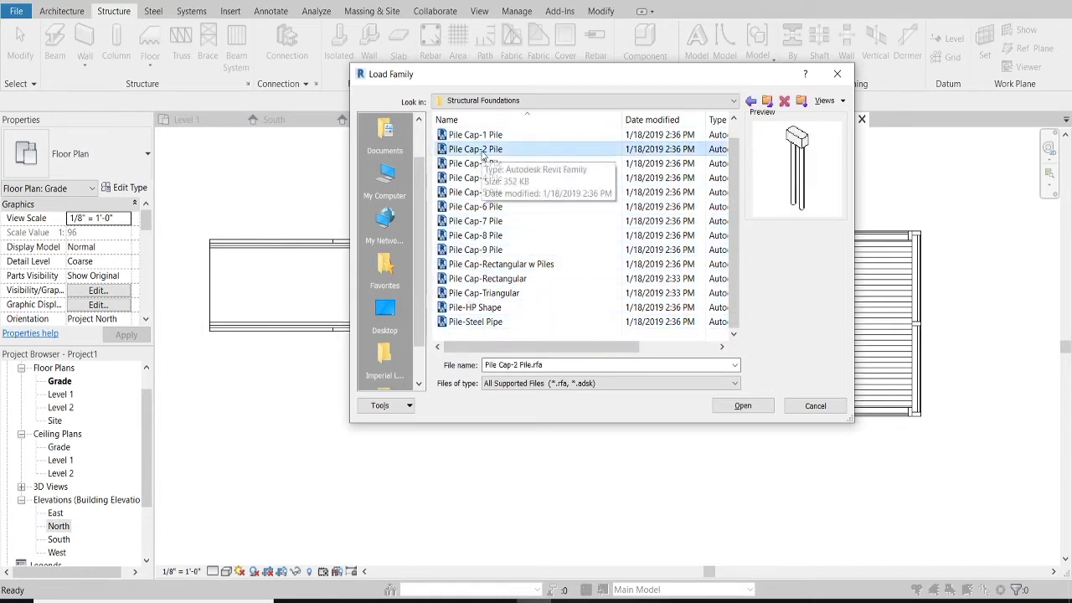
click(475, 177)
click(742, 406)
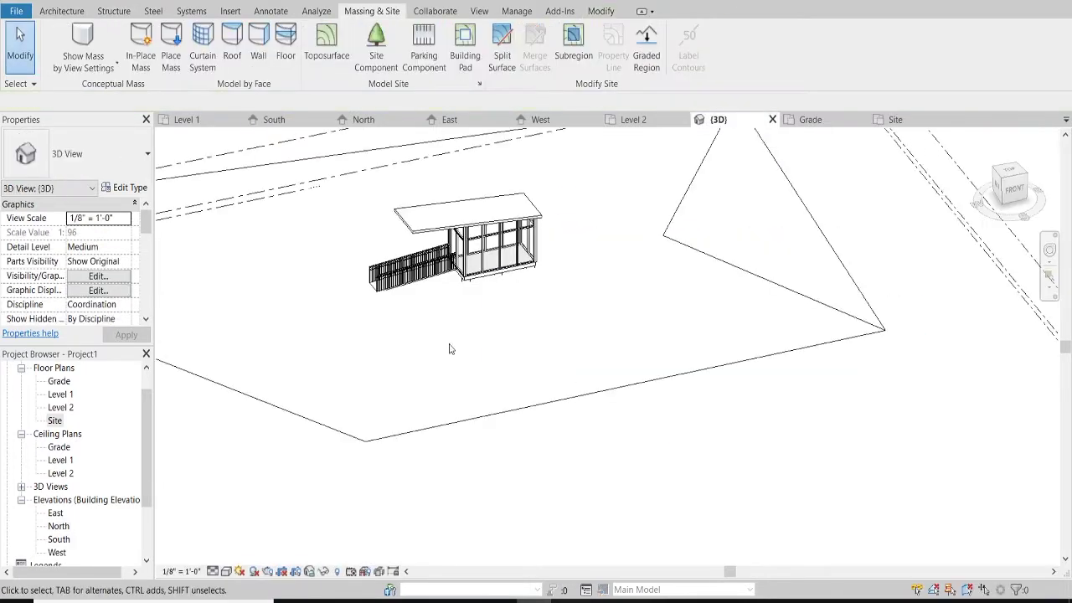
Turn on the 3D section box and pull its front and left faces inward.
click(201, 353)
scroll(72, 319, down, 5)
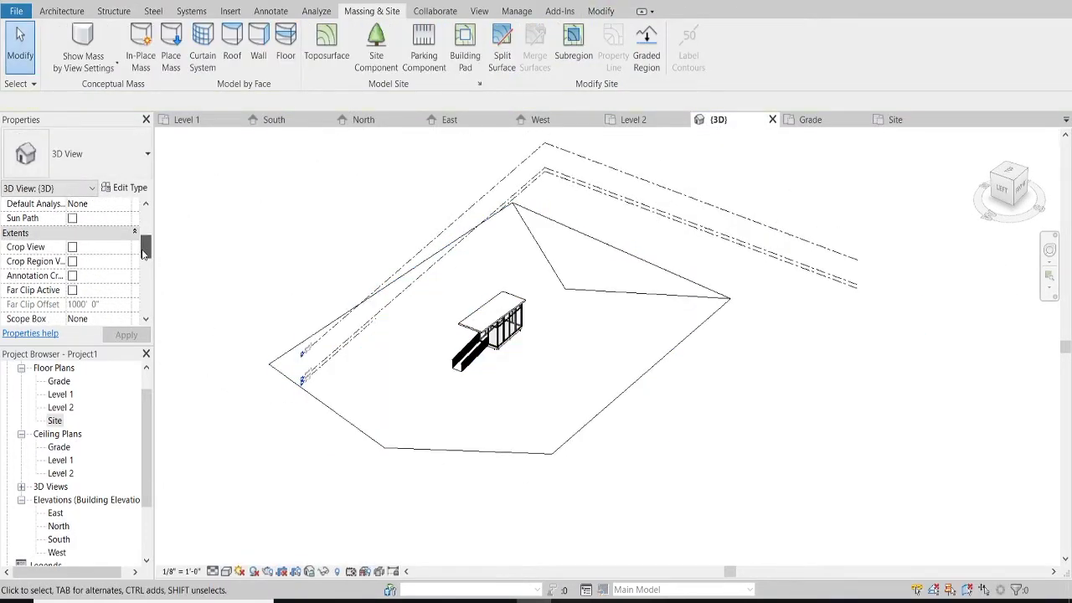
scroll(72, 318, down, 2)
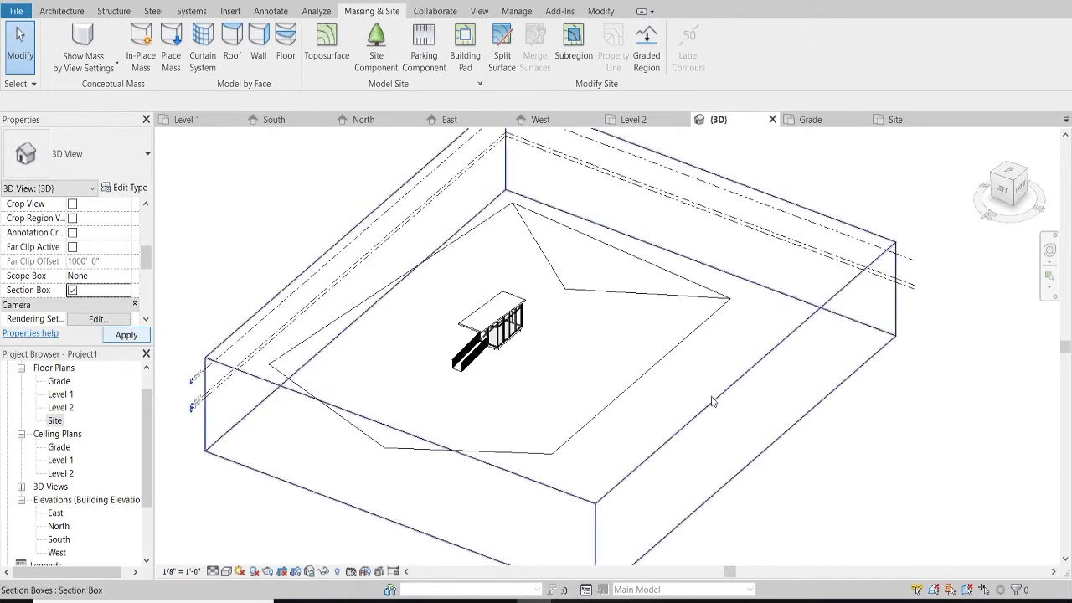
click(712, 394)
drag(344, 457, 410, 399)
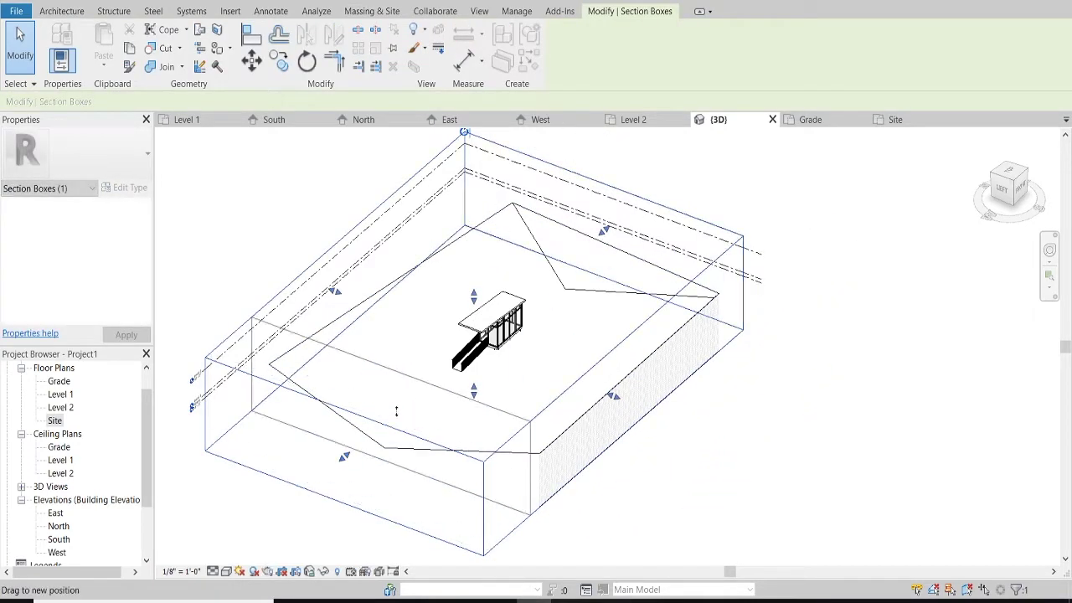
drag(334, 291, 364, 302)
click(263, 210)
Check the South elevation, then re-enable the section box in 3D and shrink two faces further.
click(321, 122)
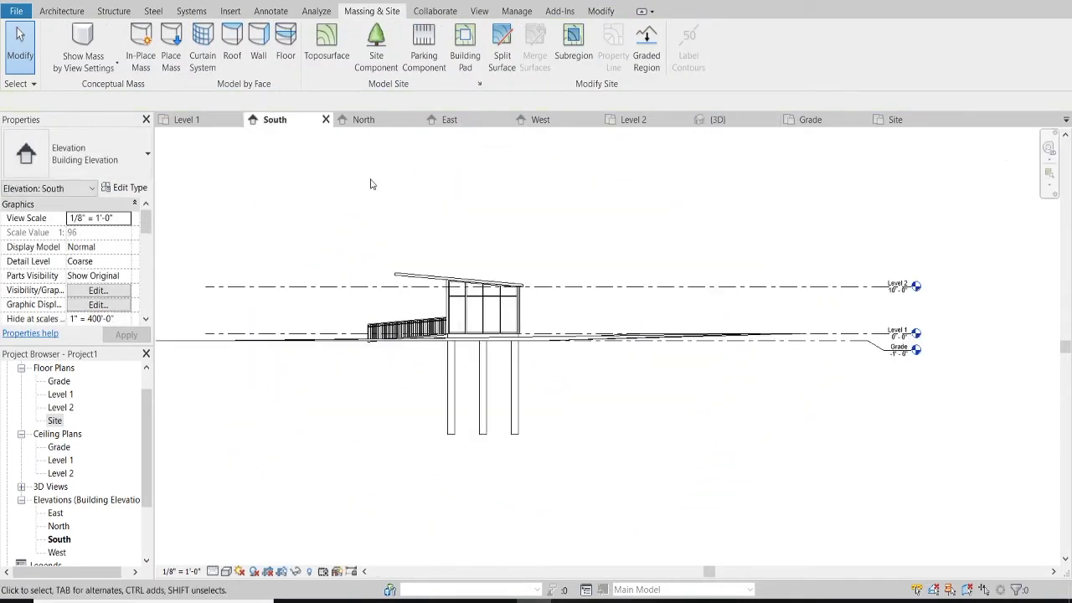
click(711, 119)
scroll(131, 272, down, 2)
scroll(132, 273, down, 2)
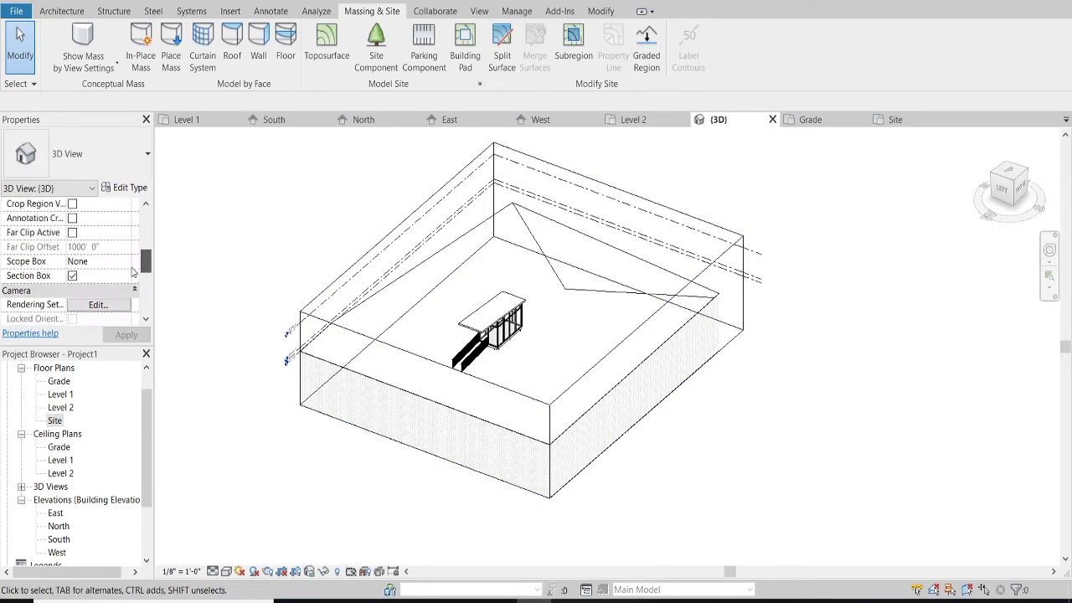
click(72, 276)
click(455, 461)
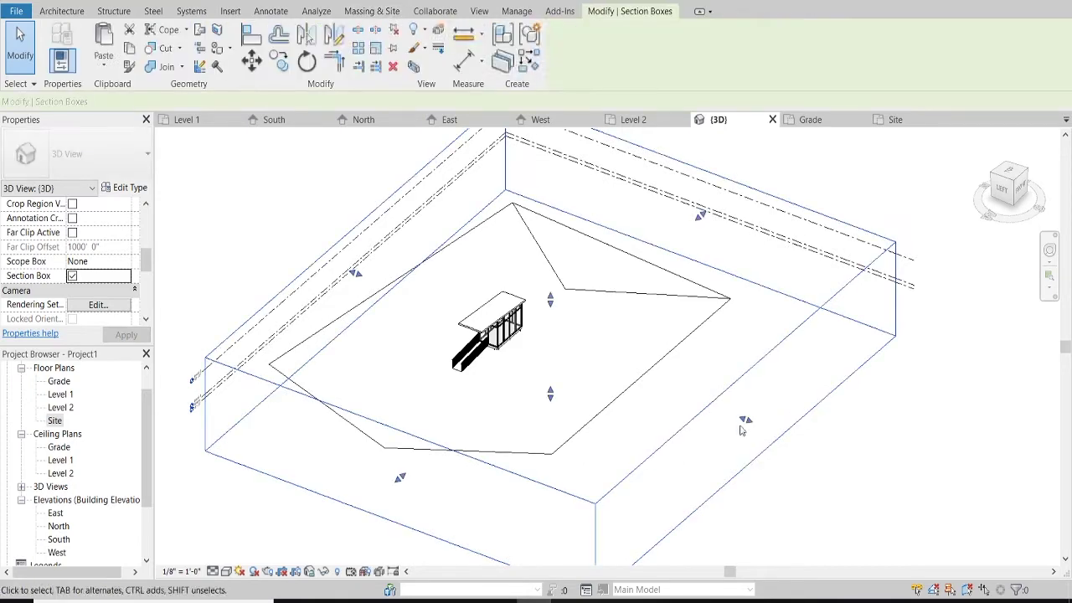
drag(376, 410, 436, 373)
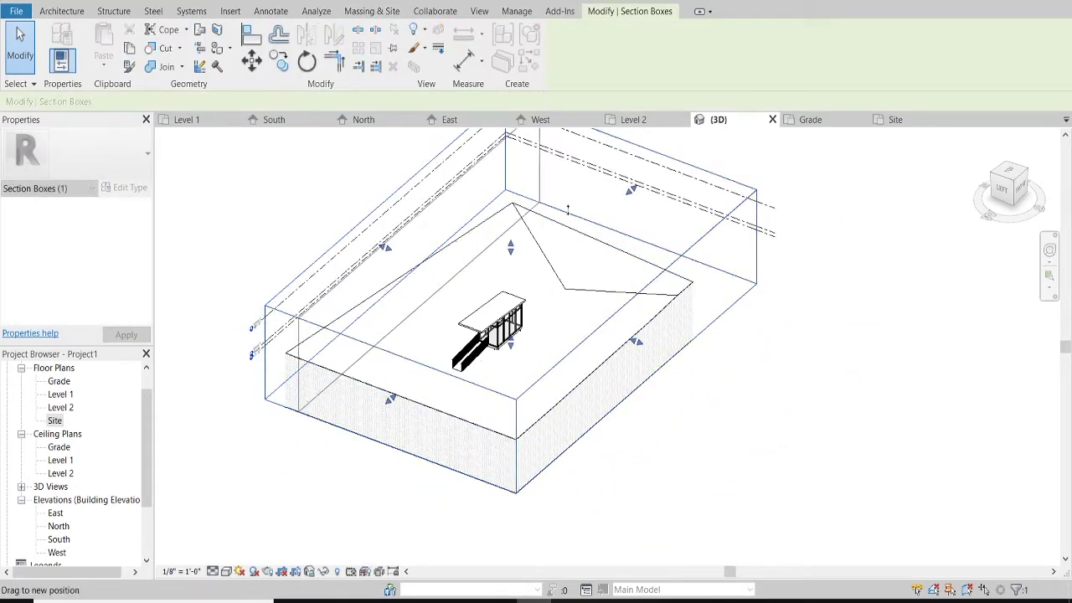
drag(631, 189, 604, 233)
View the model from the FRONT and zoom in on the building and cut topography.
click(1023, 188)
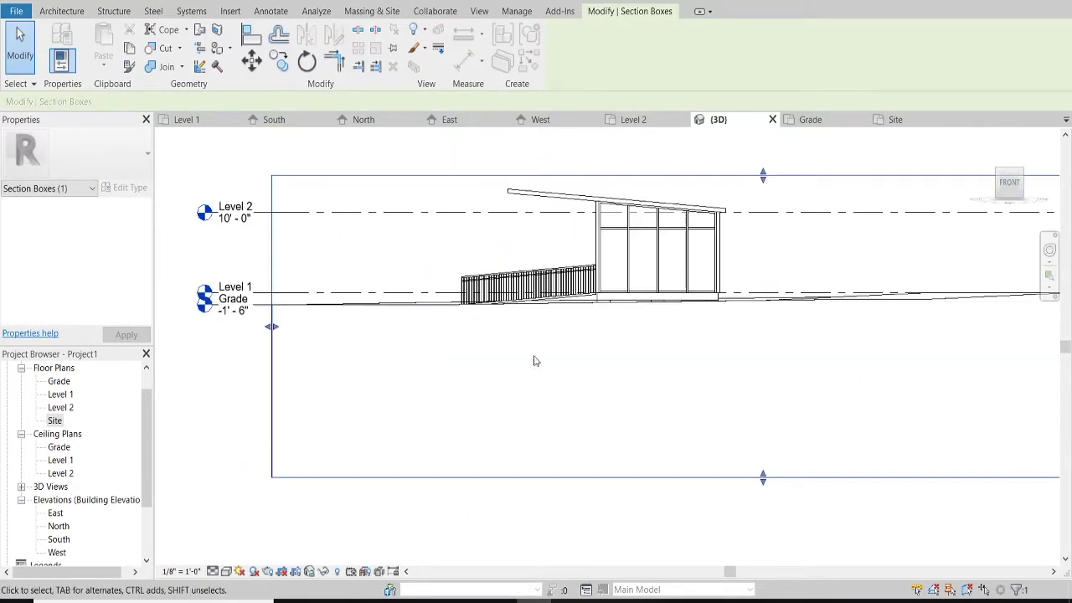
scroll(772, 238, up, 5)
click(574, 339)
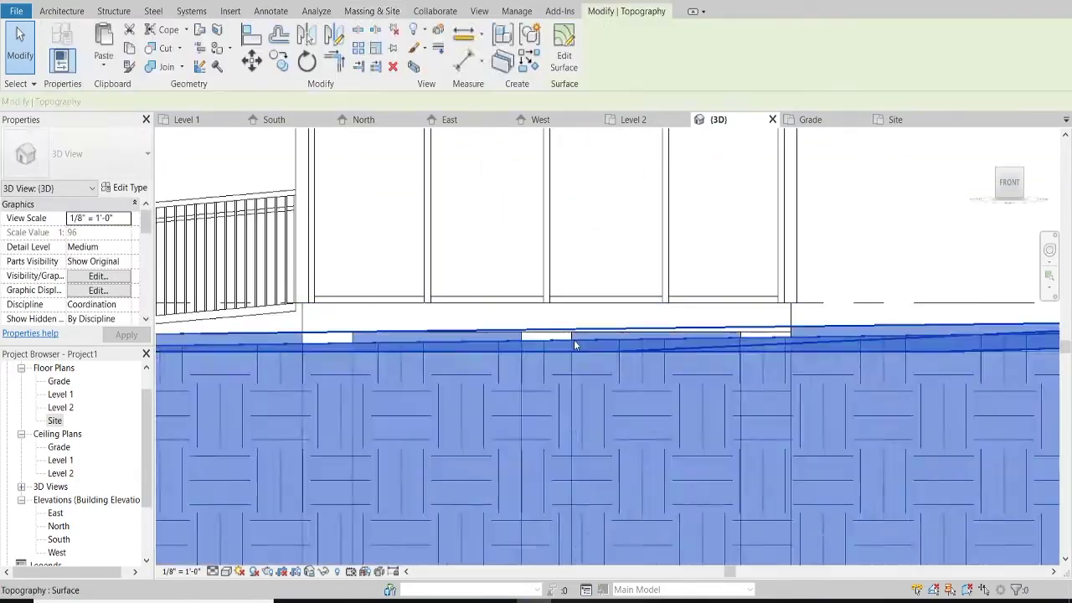
scroll(691, 333, down, 3)
key(Escape)
mouse_move(399, 312)
shift+middle_down()
mouse_move(387, 378)
mouse_move(402, 360)
shift+middle_up()
click(394, 352)
key(Escape)
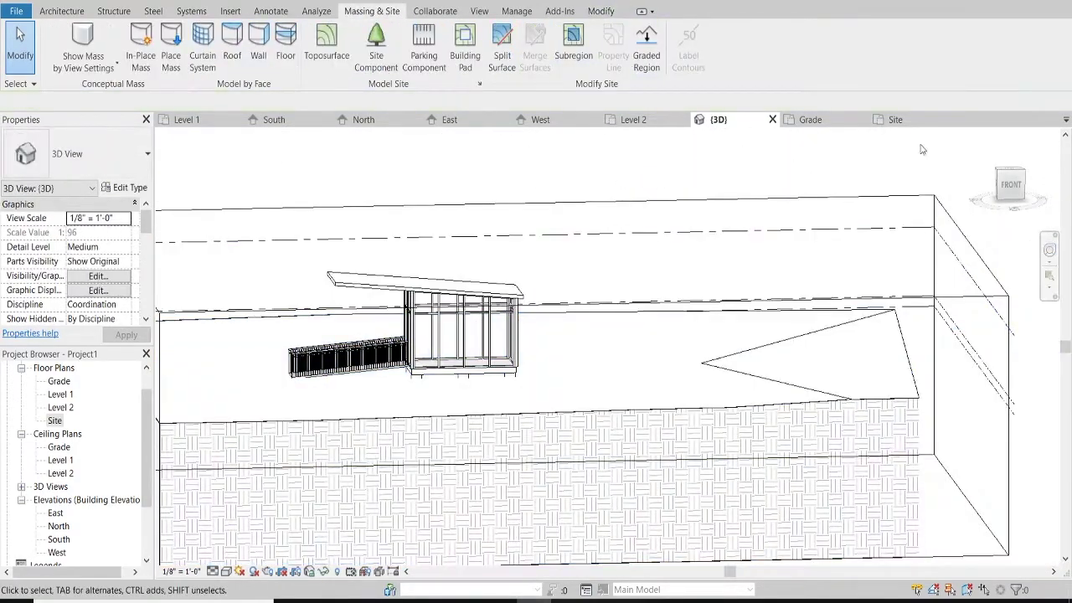
click(1010, 182)
scroll(525, 291, up, 3)
scroll(525, 290, up, 3)
click(58, 11)
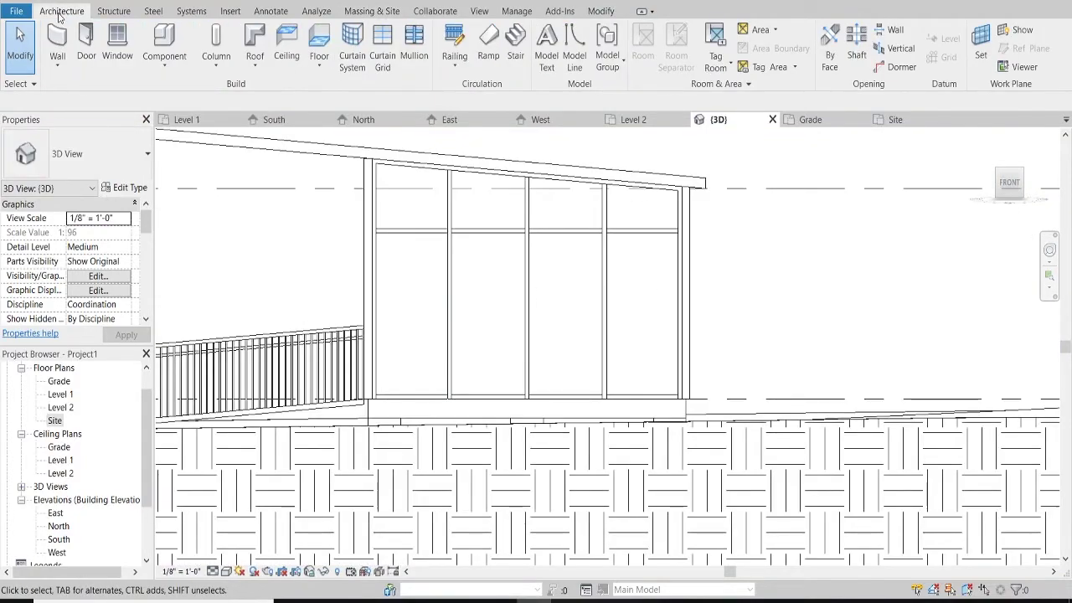
Select the vertical mass slat and inspect it in the Level 2 plan and 3D view.
click(506, 390)
shift+middle_drag(506, 390, 533, 132)
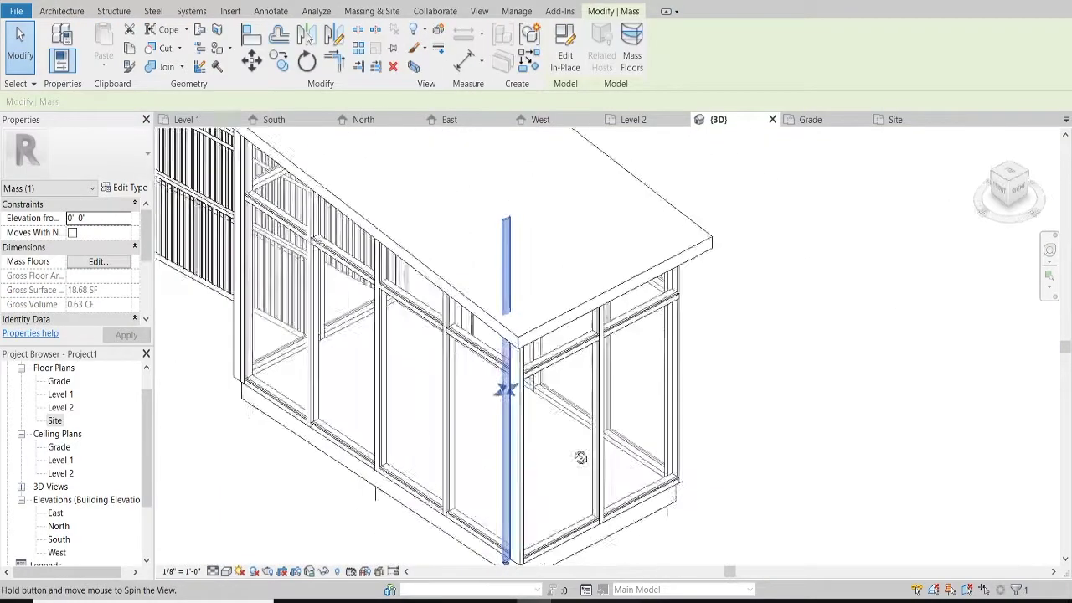
double_click(60, 407)
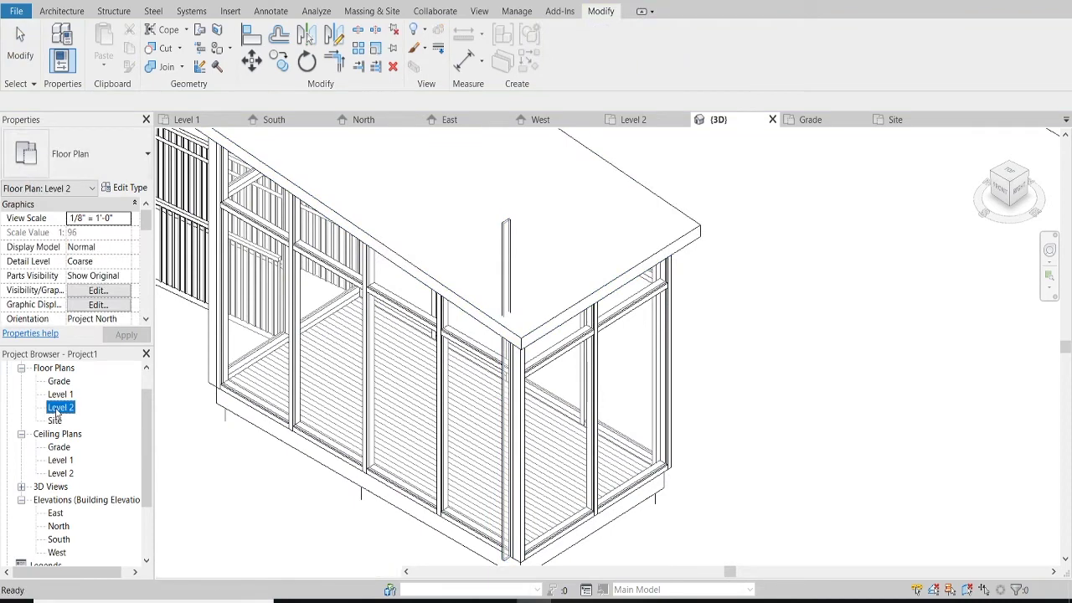
scroll(670, 263, up, 5)
drag(657, 384, 658, 385)
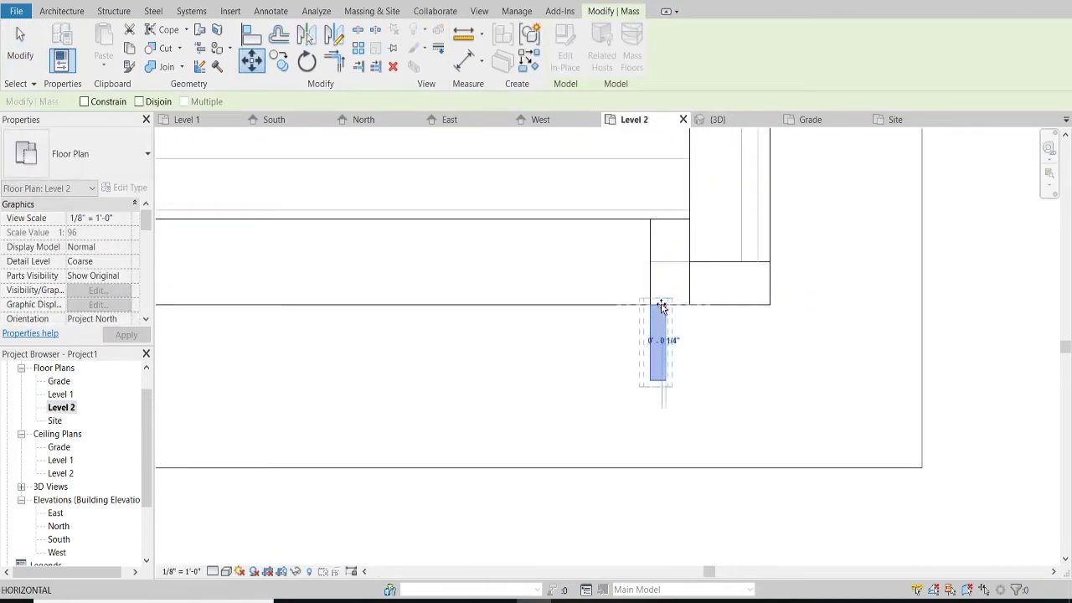
scroll(658, 386, down, 1)
click(731, 382)
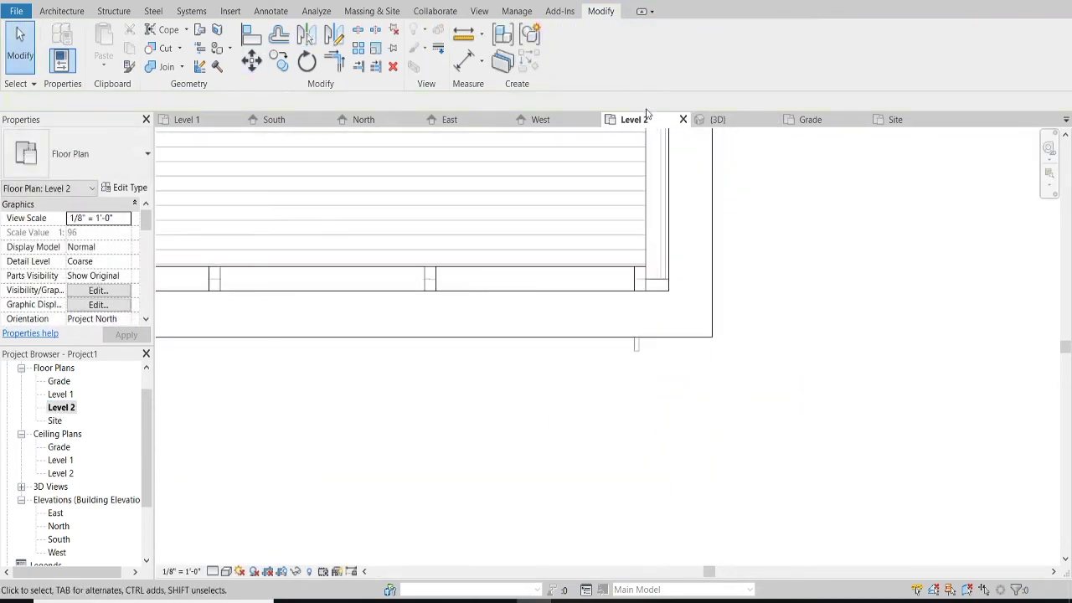
click(717, 119)
In the South elevation, copy the slat with CO and place the copy beside the original.
click(273, 120)
click(605, 256)
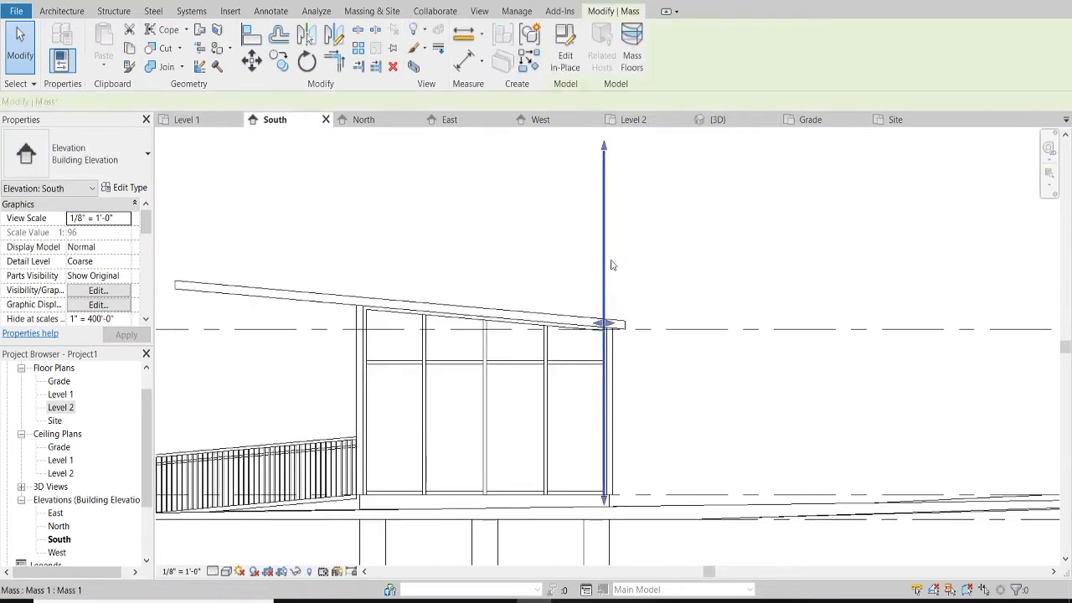
click(593, 402)
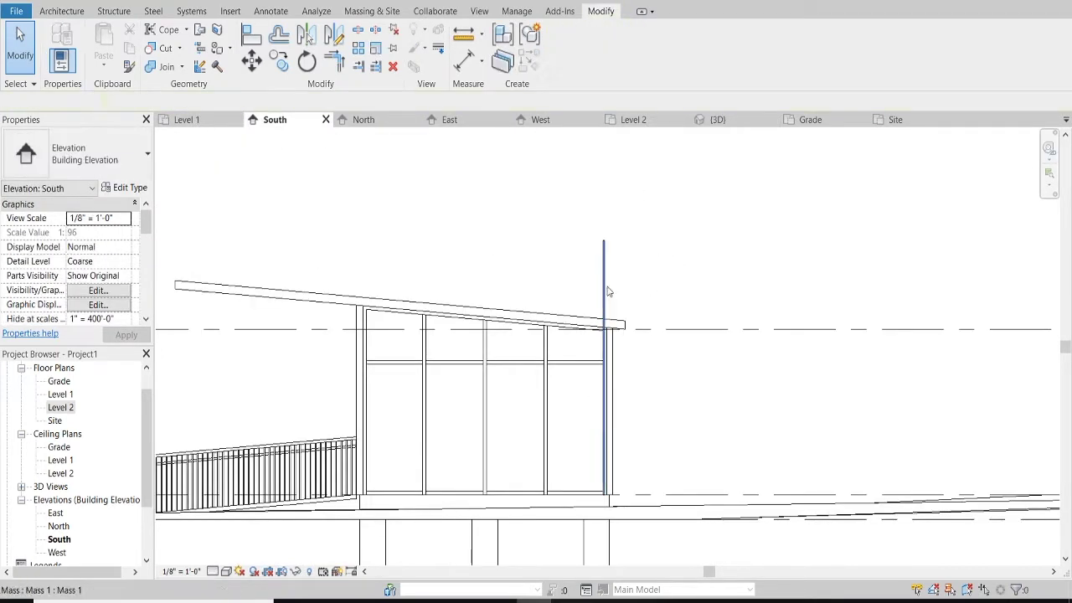
scroll(594, 401, up, 2)
click(627, 397)
key(c)
key(o)
scroll(586, 234, up, 2)
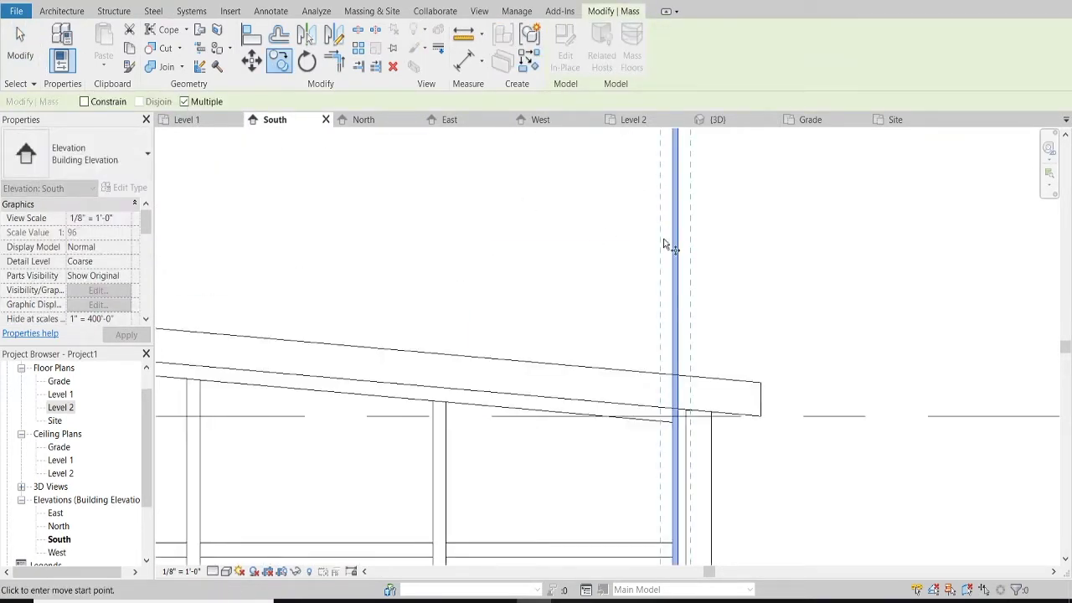
click(620, 240)
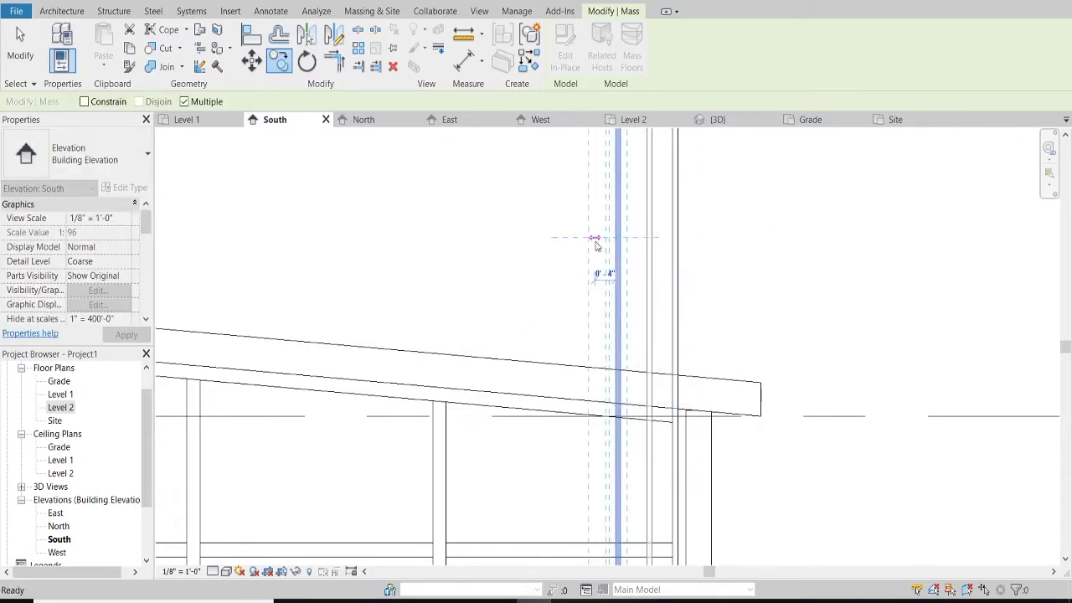
key(Escape)
scroll(547, 216, down, 1)
Select the slat again and begin rotating it.
click(558, 213)
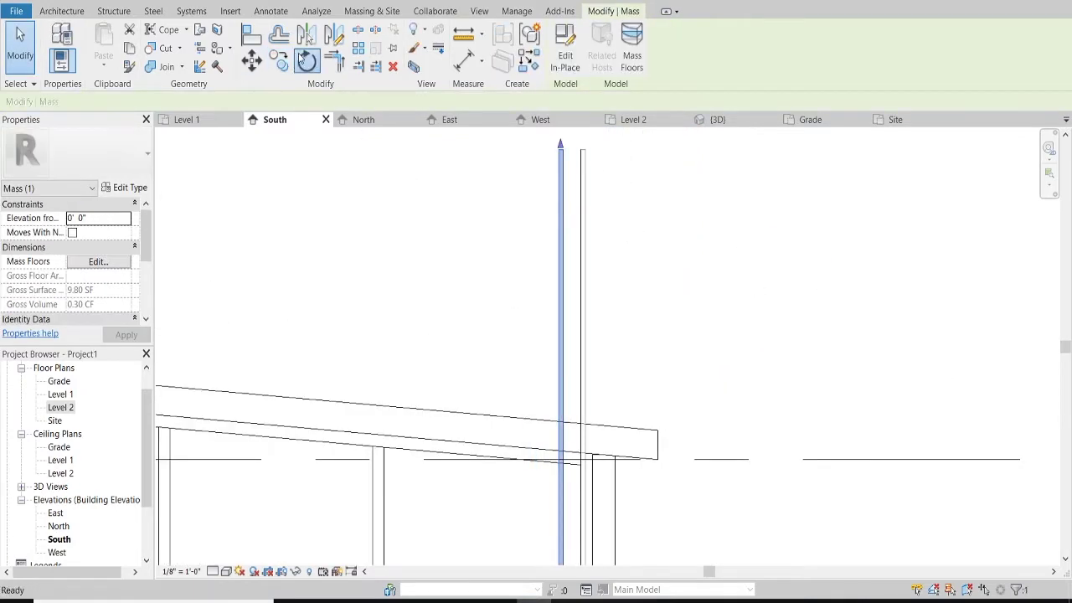
click(306, 61)
scroll(586, 152, up, 2)
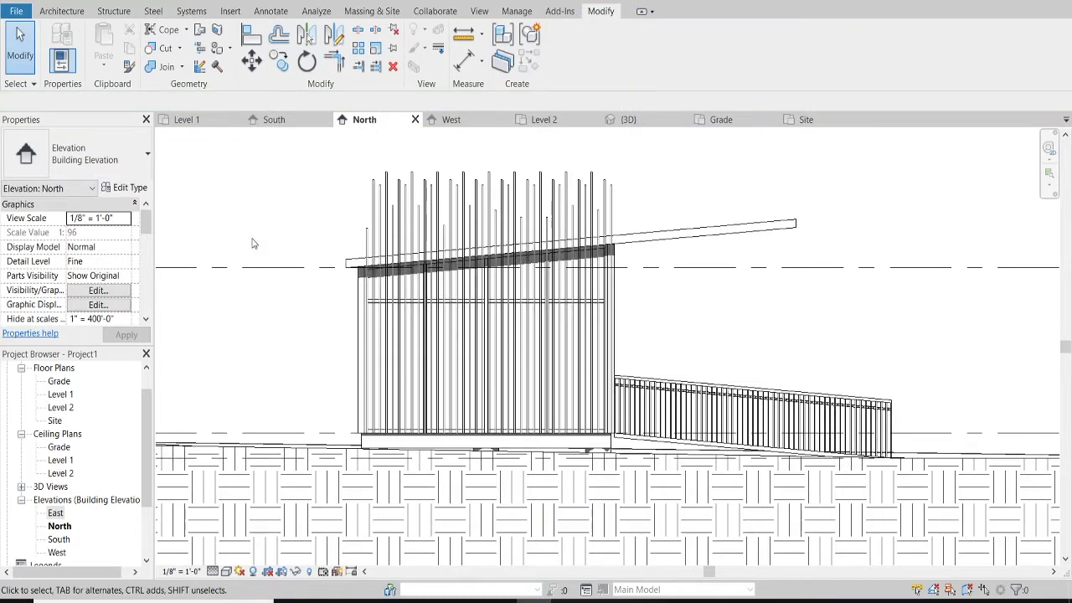
Browse to the Revit folder in the save dialog, then back out without overwriting Tiny Home.
click(16, 11)
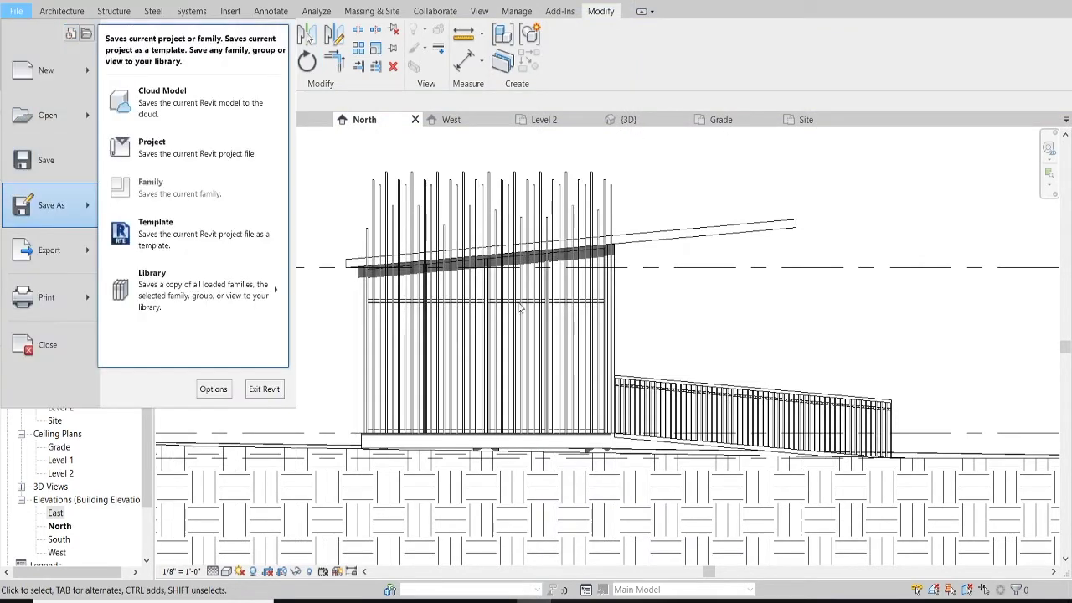
key(Escape)
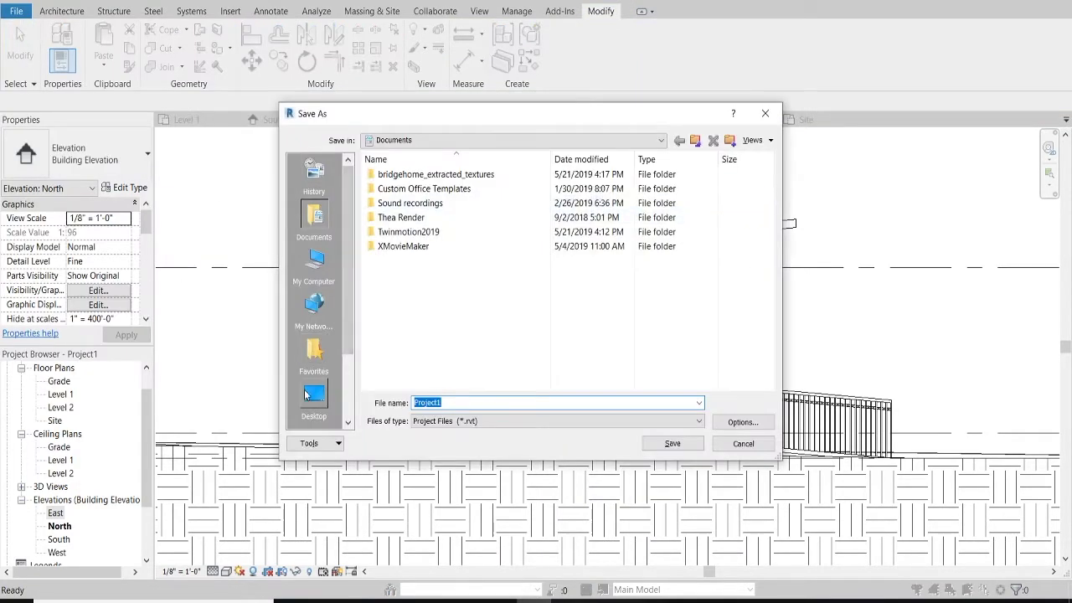
click(306, 394)
scroll(406, 356, down, 2)
double_click(391, 310)
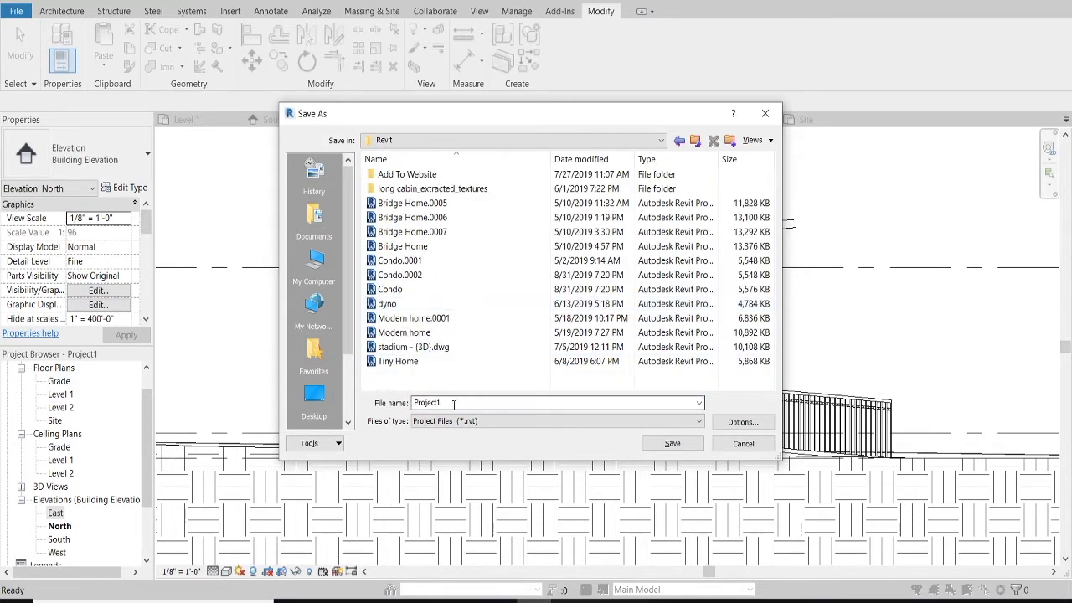
click(398, 361)
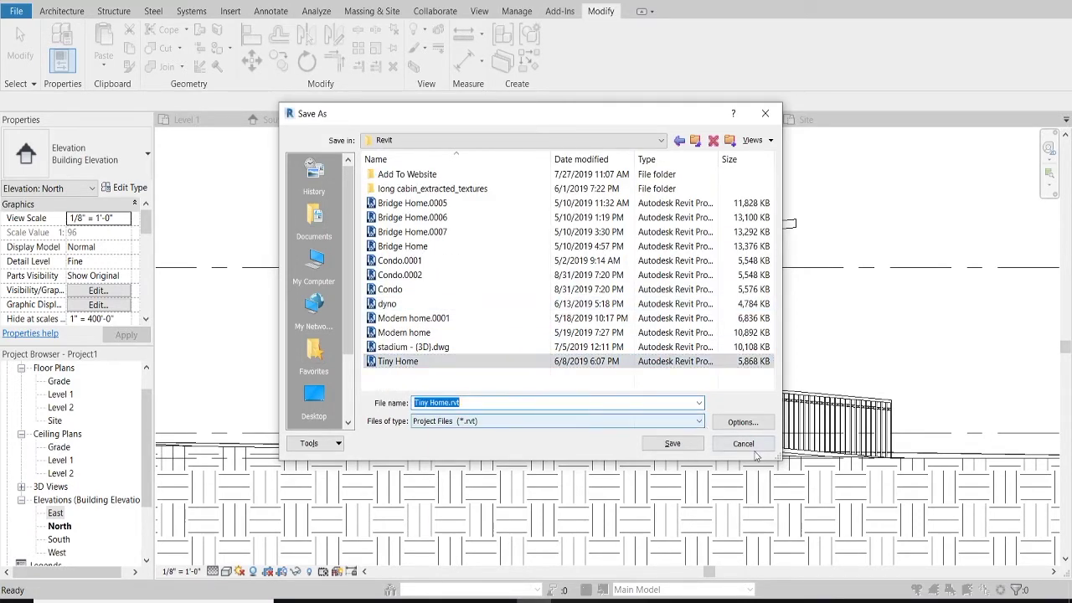
key(Return)
Save As a project file named SMALL HOME in the Desktop's Revit folder.
click(16, 11)
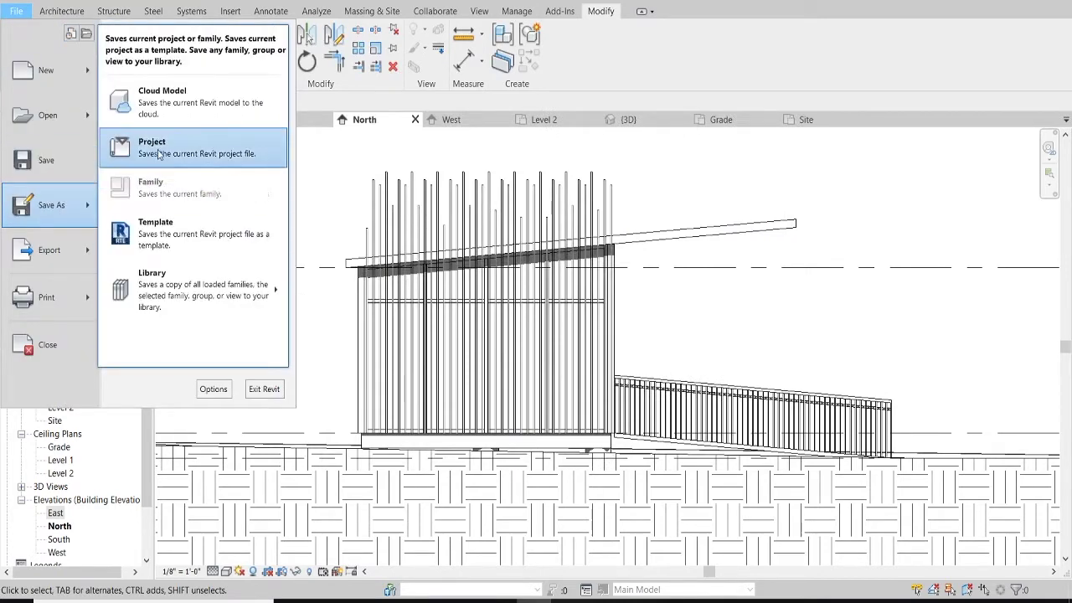
mouse_move(51, 205)
click(143, 146)
click(306, 393)
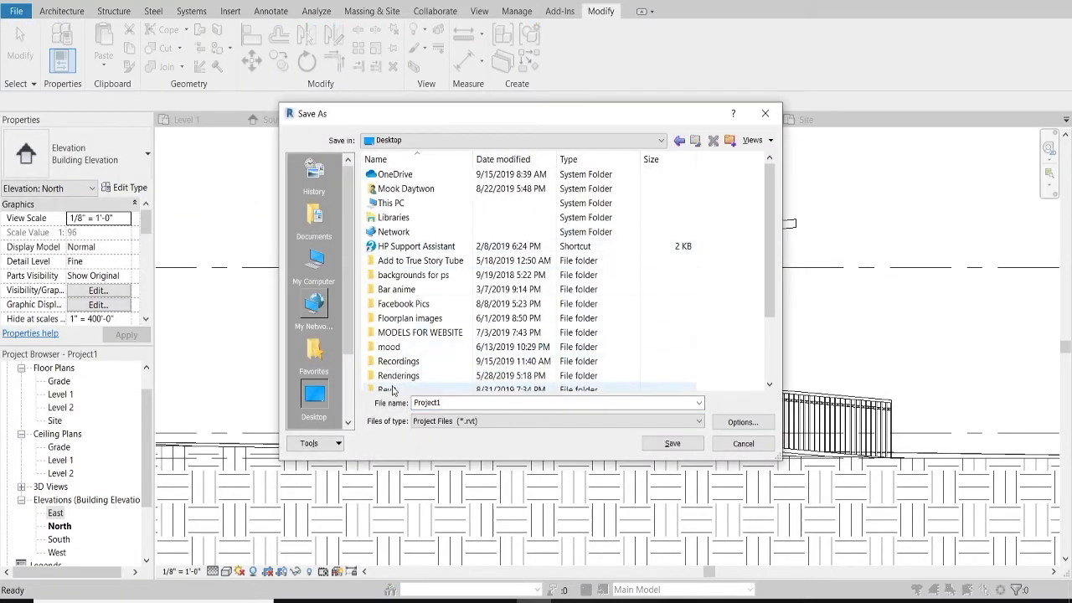
double_click(393, 385)
text(SMALL HOME)
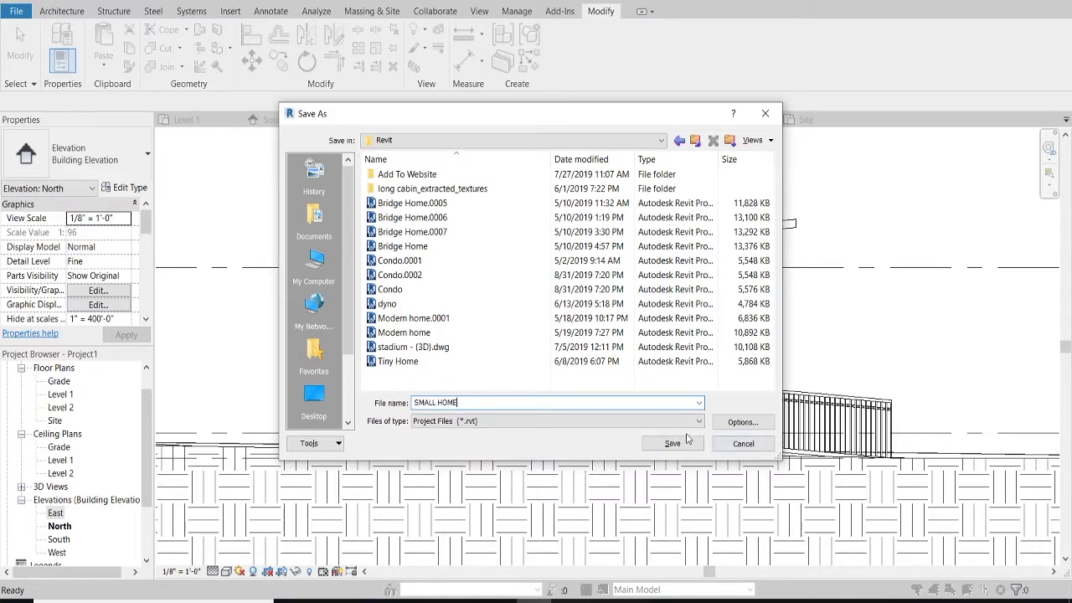
click(685, 442)
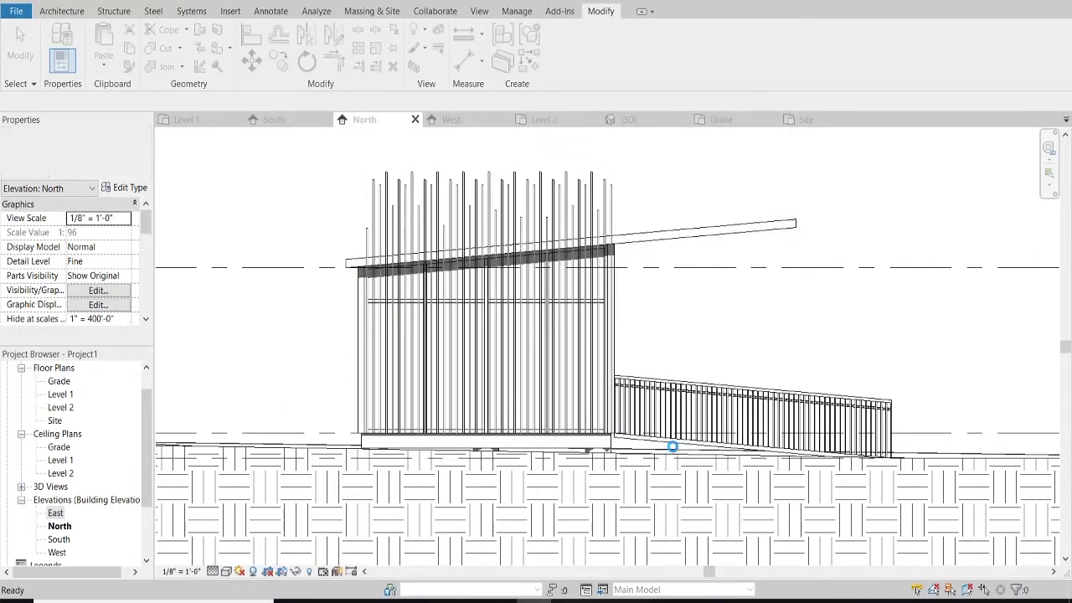
click(633, 123)
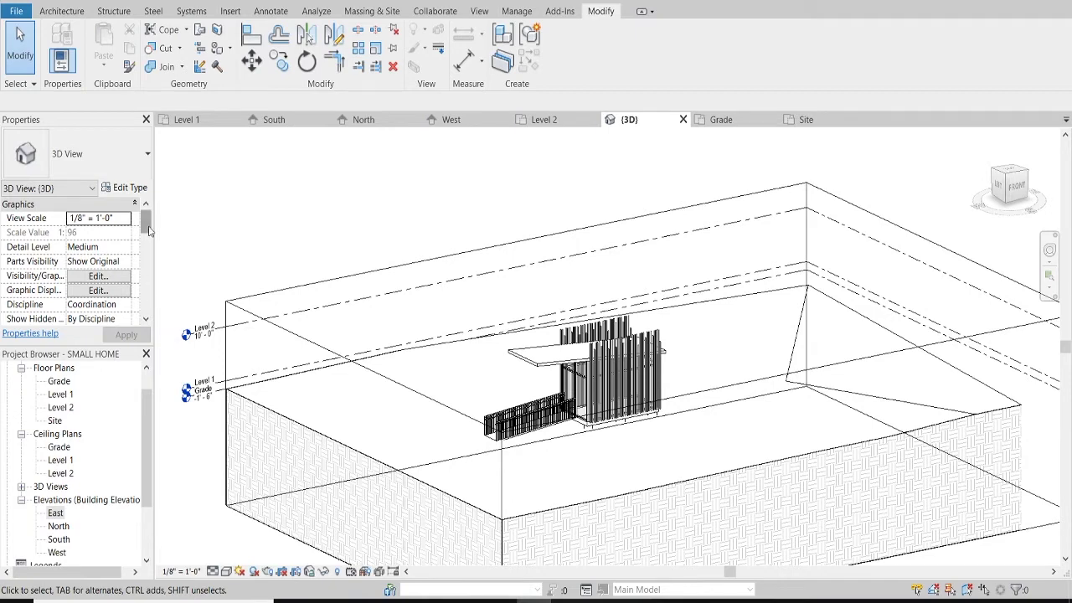
Start a DWG export, then cancel it after the massing visibility warning.
click(16, 11)
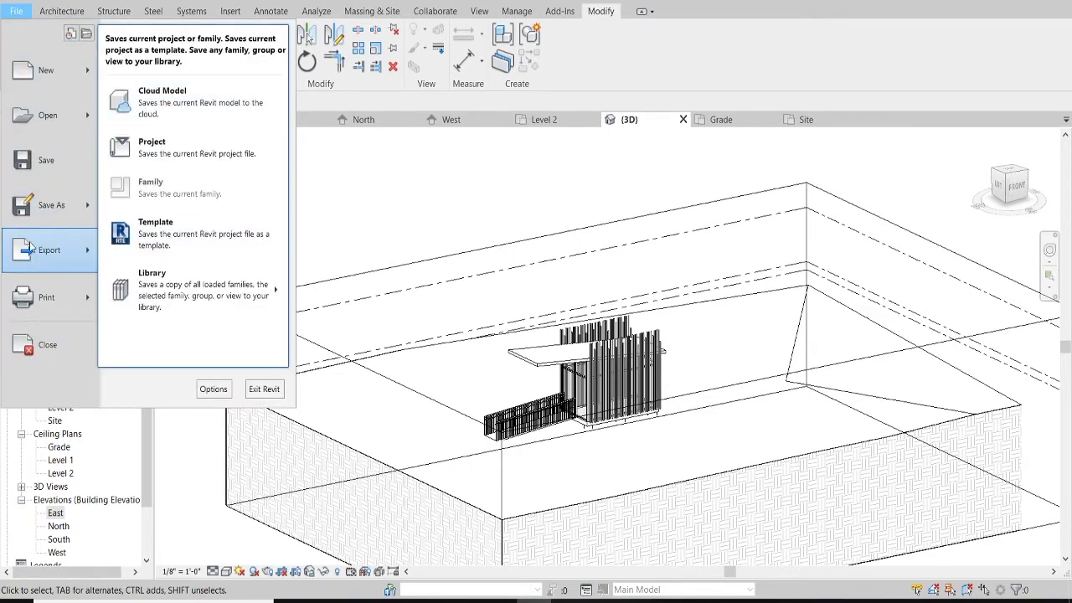
mouse_move(49, 250)
click(330, 87)
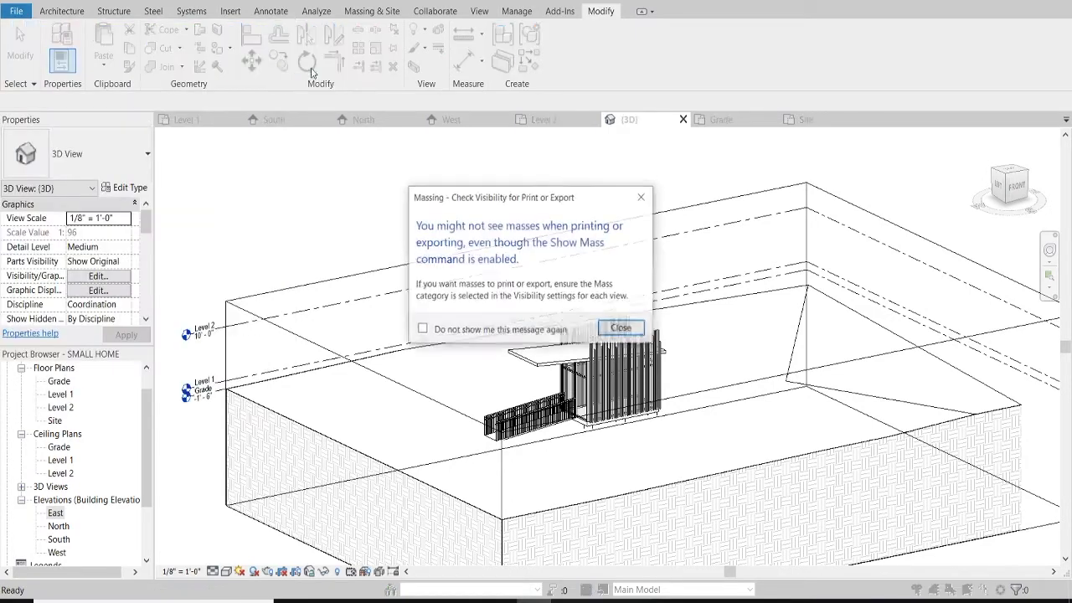
click(624, 328)
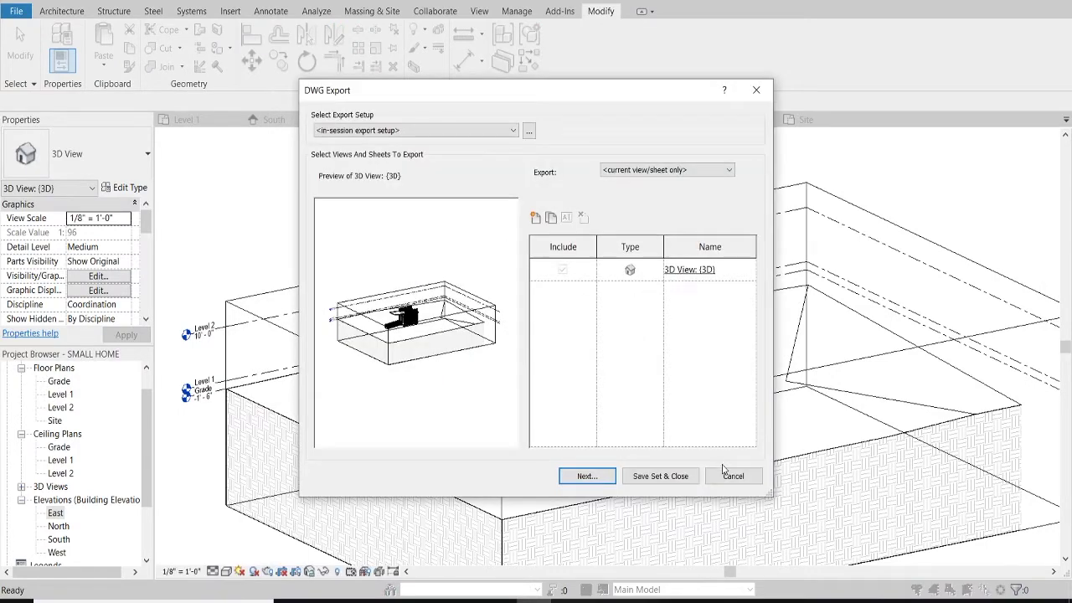
click(725, 474)
Make the Mass category visible in the view's Visibility/Graphics (VG) settings.
key(v)
key(g)
scroll(379, 310, down, 3)
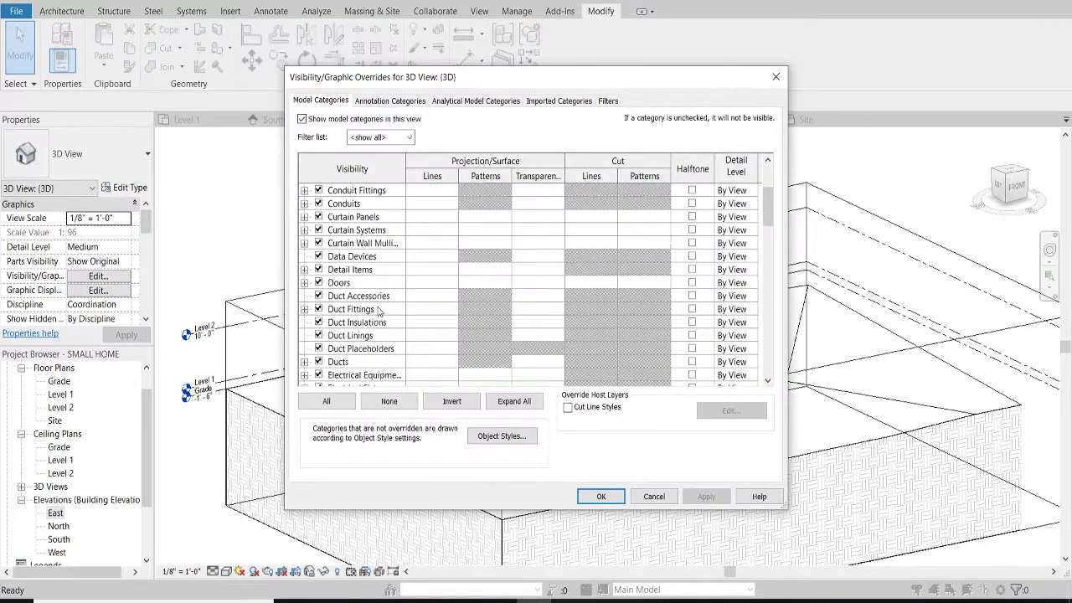
scroll(379, 310, down, 5)
click(335, 362)
click(601, 495)
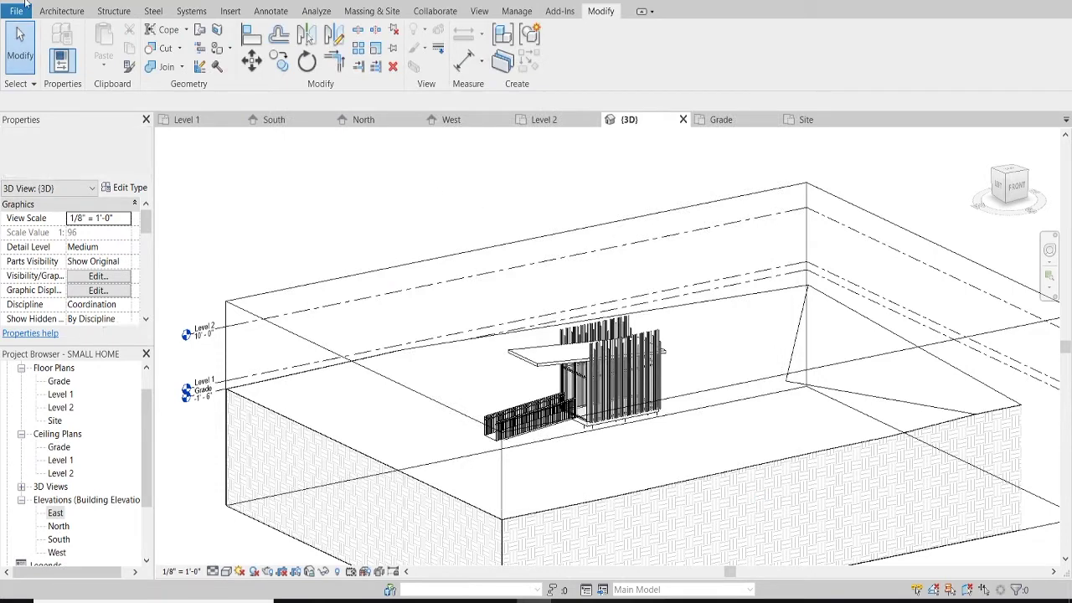
Export the 3D view as AutoCAD 2007 DWG 'SMALL HOME - 3D View - {3D}' into the Revit folder.
click(15, 11)
click(319, 67)
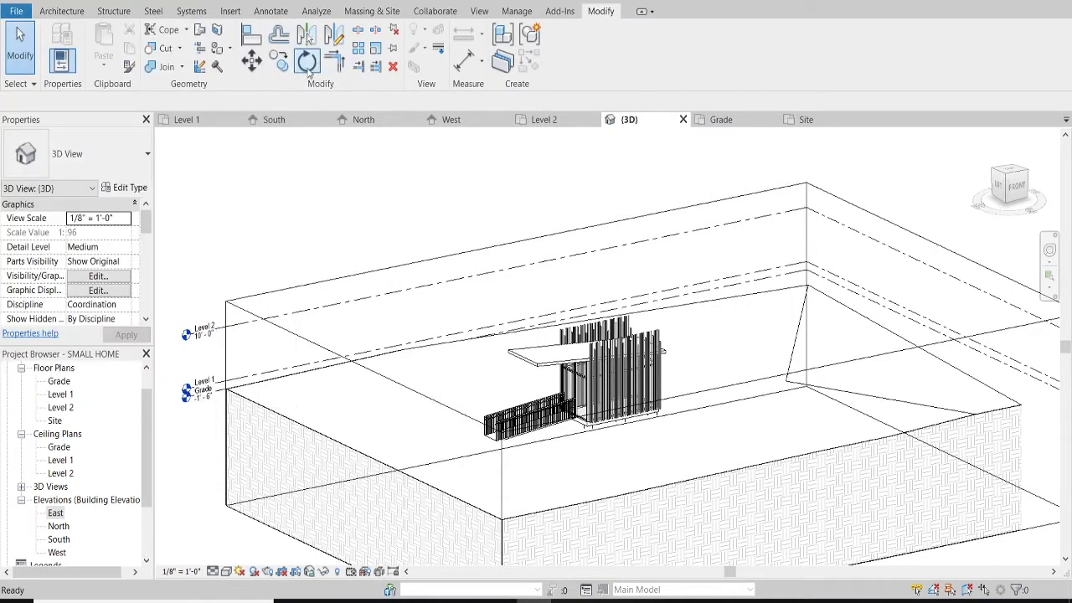
key(Return)
click(586, 475)
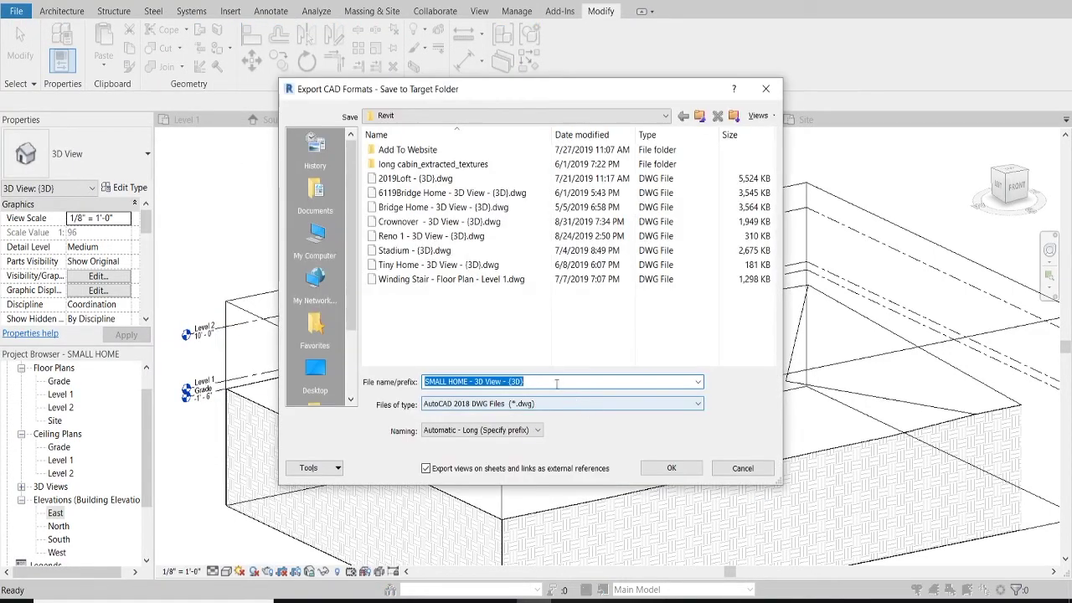
click(683, 474)
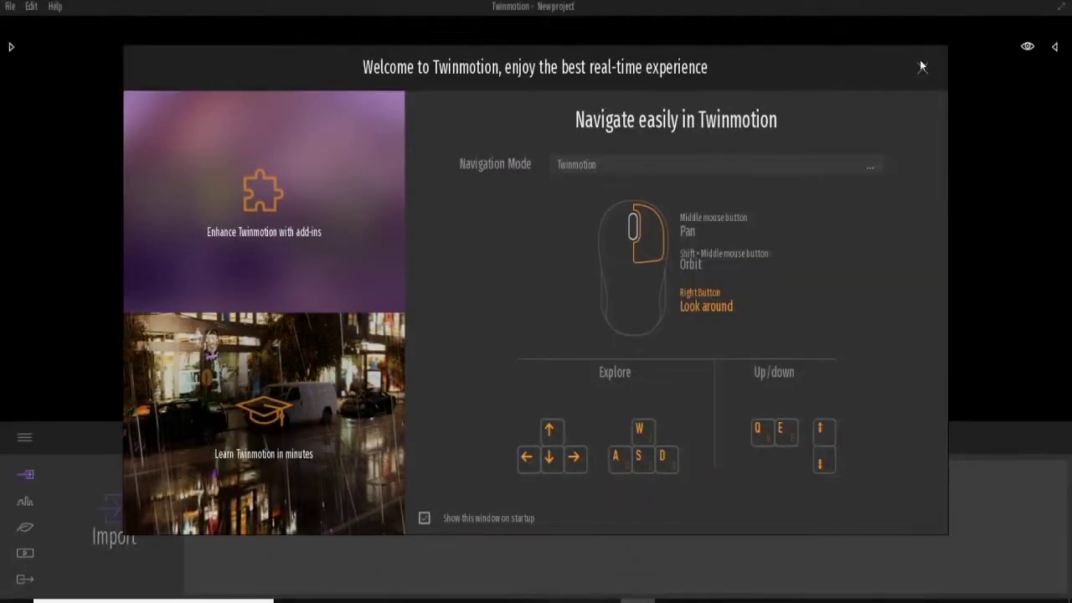
Dismiss the welcome screen and pick the pavilion model from the Desktop's SketchUp folder for import.
click(921, 69)
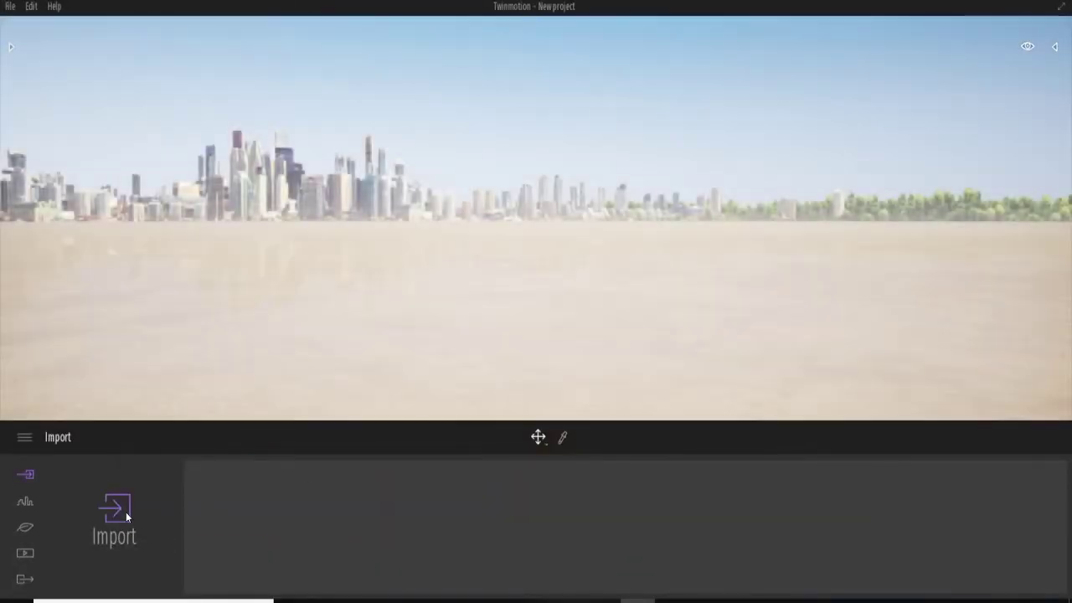
click(126, 515)
click(620, 254)
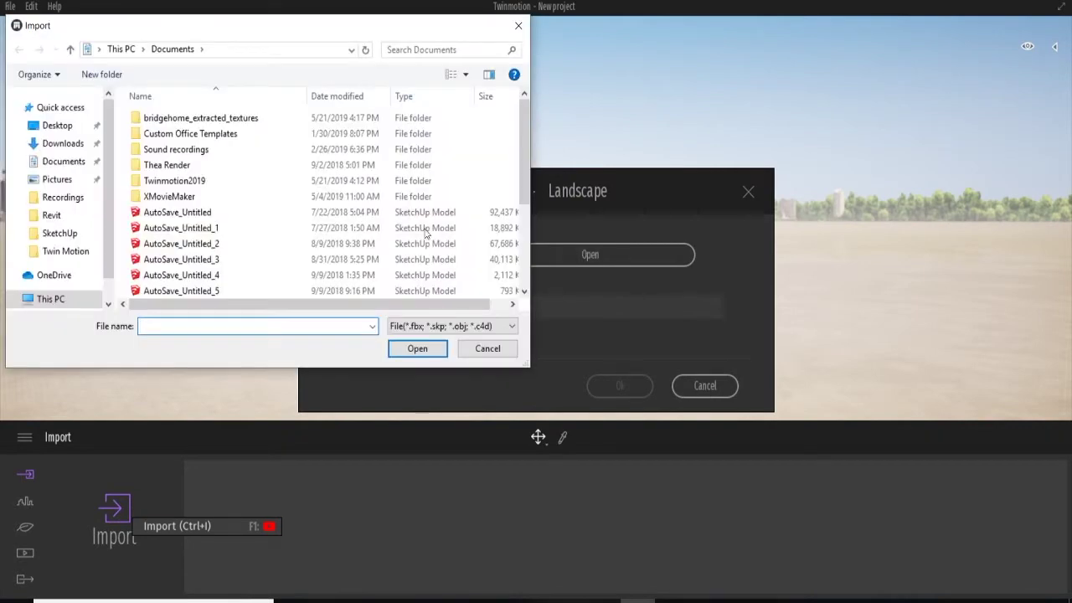
click(60, 233)
scroll(460, 191, down, 10)
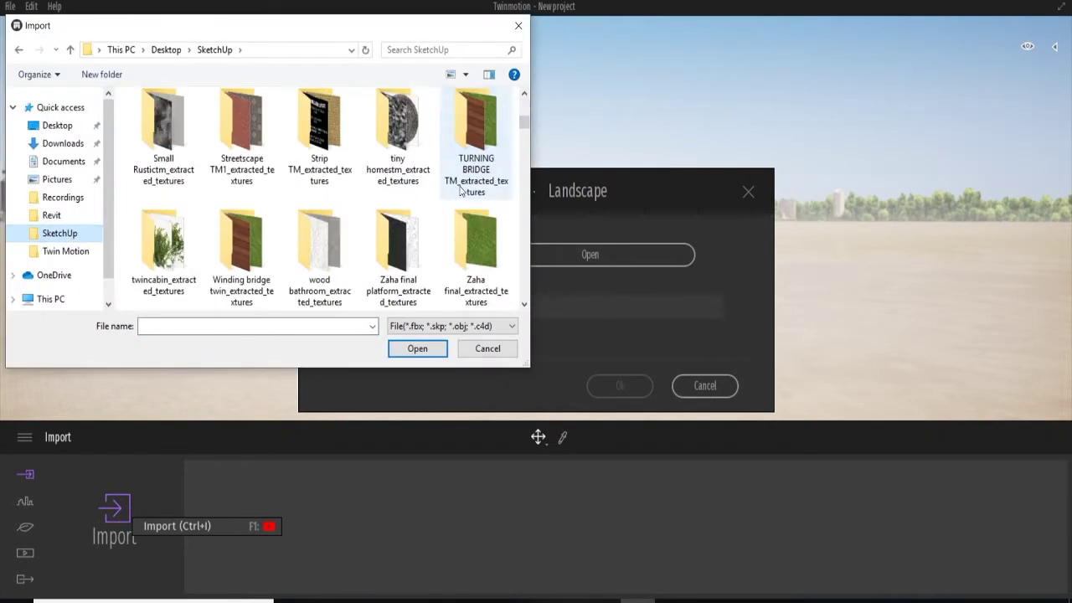
scroll(460, 191, down, 5)
scroll(461, 191, down, 3)
scroll(460, 191, up, 2)
scroll(460, 191, down, 2)
scroll(461, 191, down, 2)
scroll(461, 191, down, 5)
scroll(460, 191, down, 5)
scroll(460, 191, down, 3)
scroll(461, 191, down, 3)
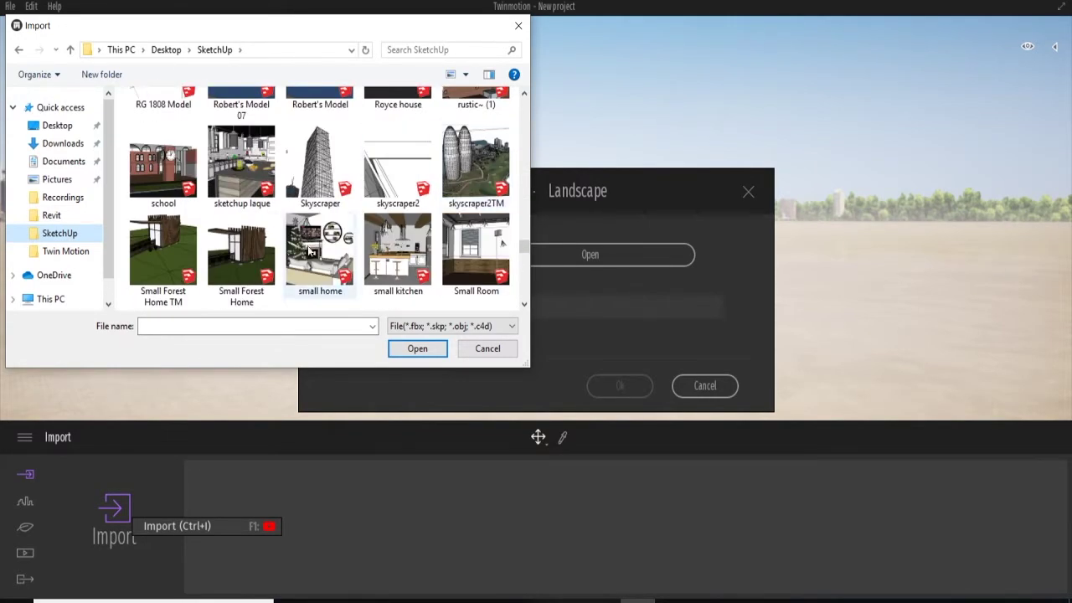
click(414, 350)
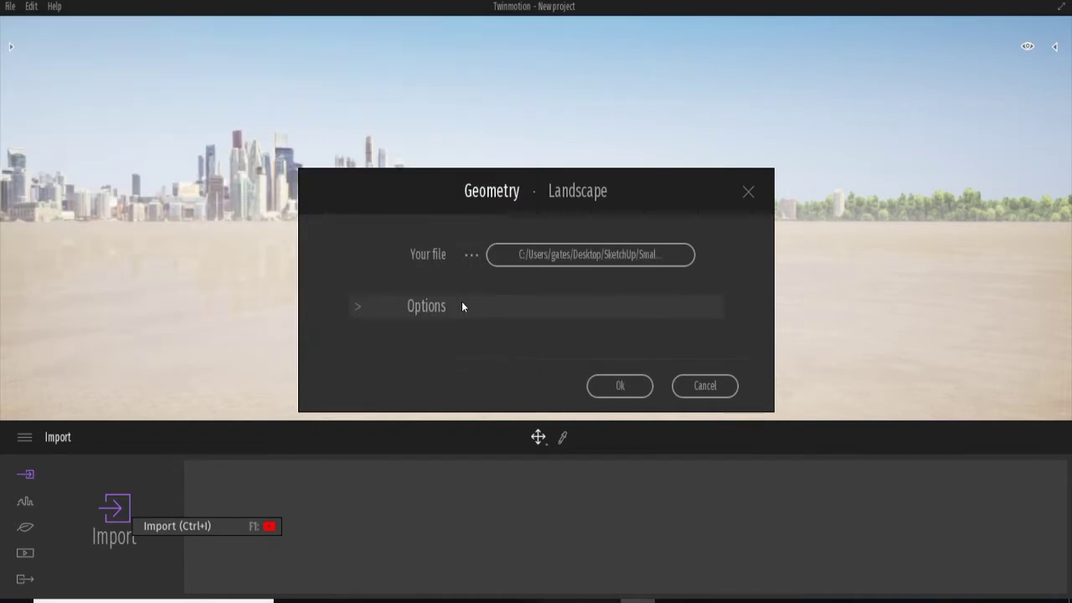
Set Collapse to Keep hierarchy and import the model.
click(450, 307)
click(574, 345)
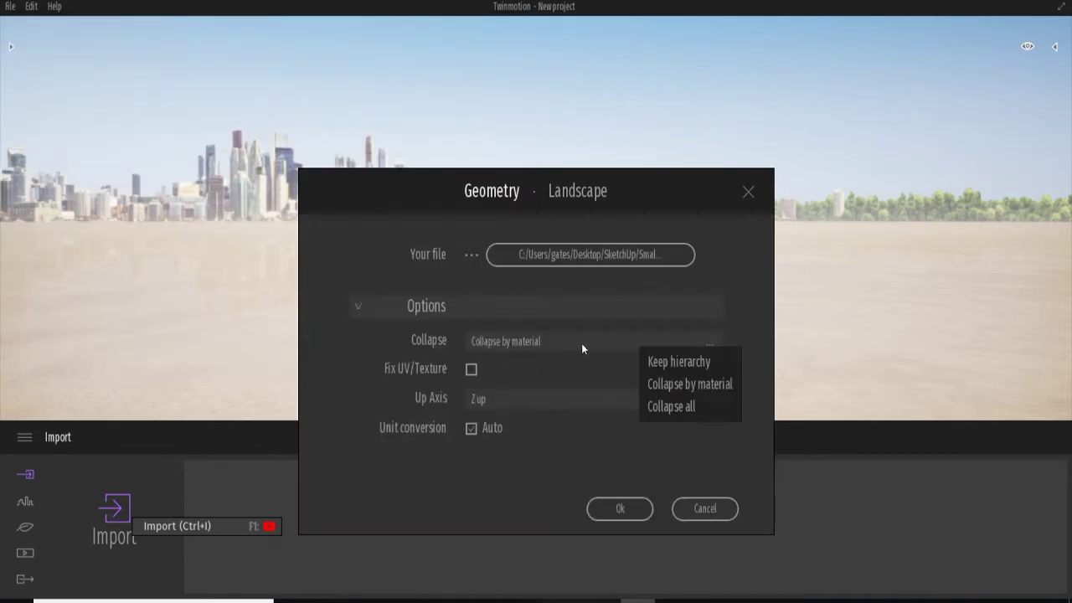
click(688, 361)
click(620, 506)
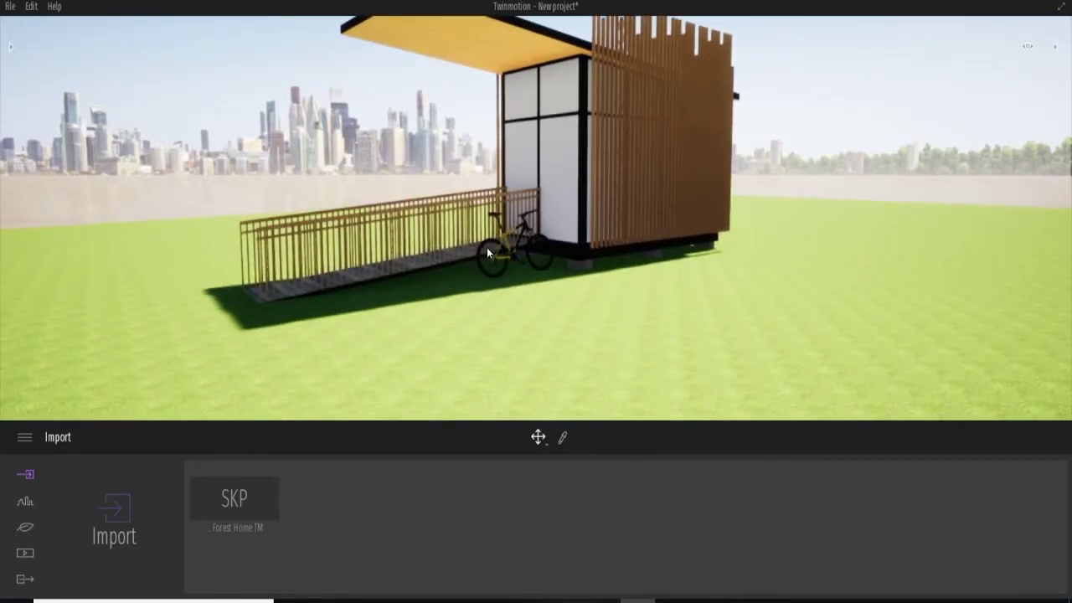
Orbit the view and remove the city skyline picture under Urban > Context > Background.
right_drag(618, 326, 637, 318)
right_drag(502, 243, 477, 260)
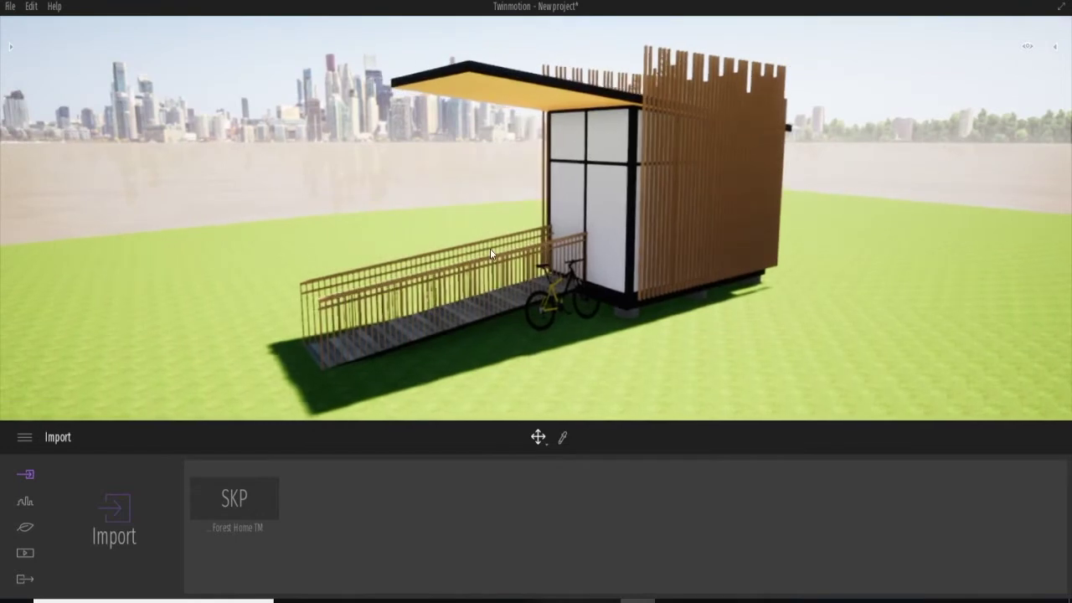
click(24, 504)
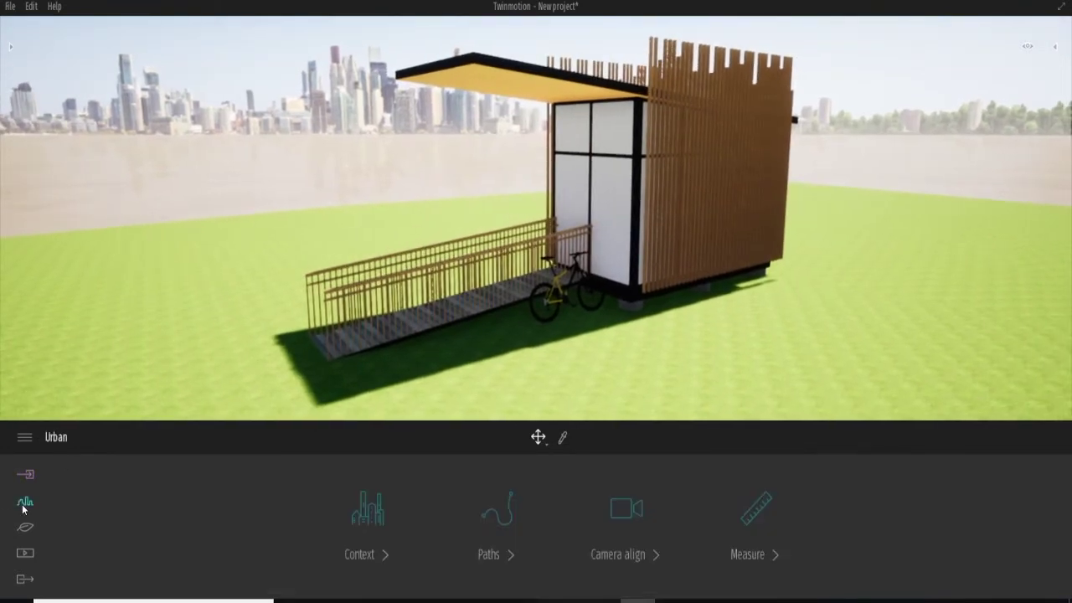
click(366, 533)
click(492, 532)
click(500, 520)
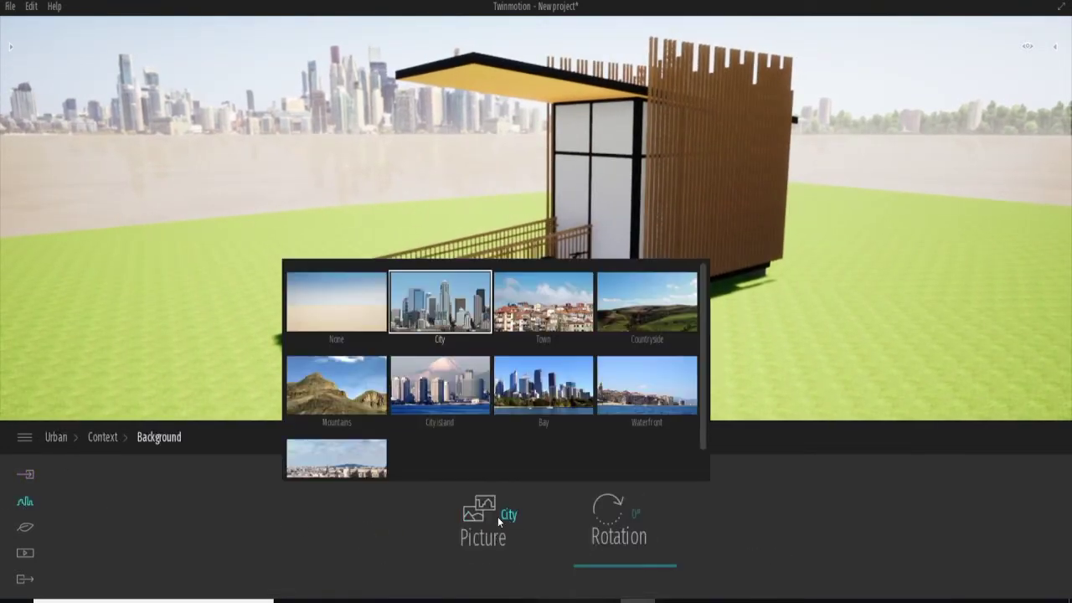
click(329, 289)
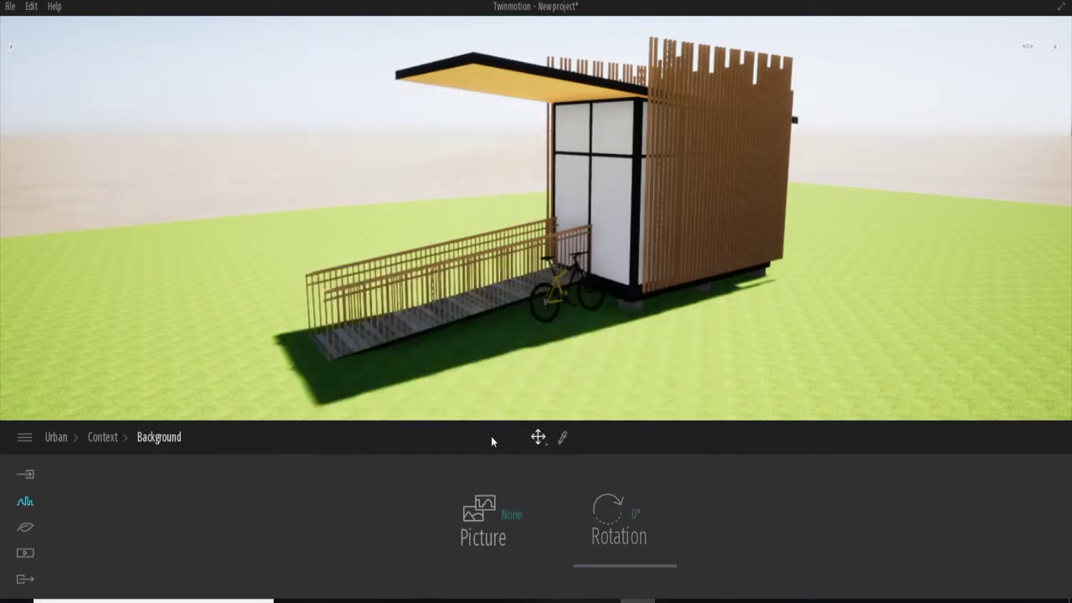
Try the Countryside, Mountains and None backdrops, settling back on Countryside.
click(497, 515)
click(666, 313)
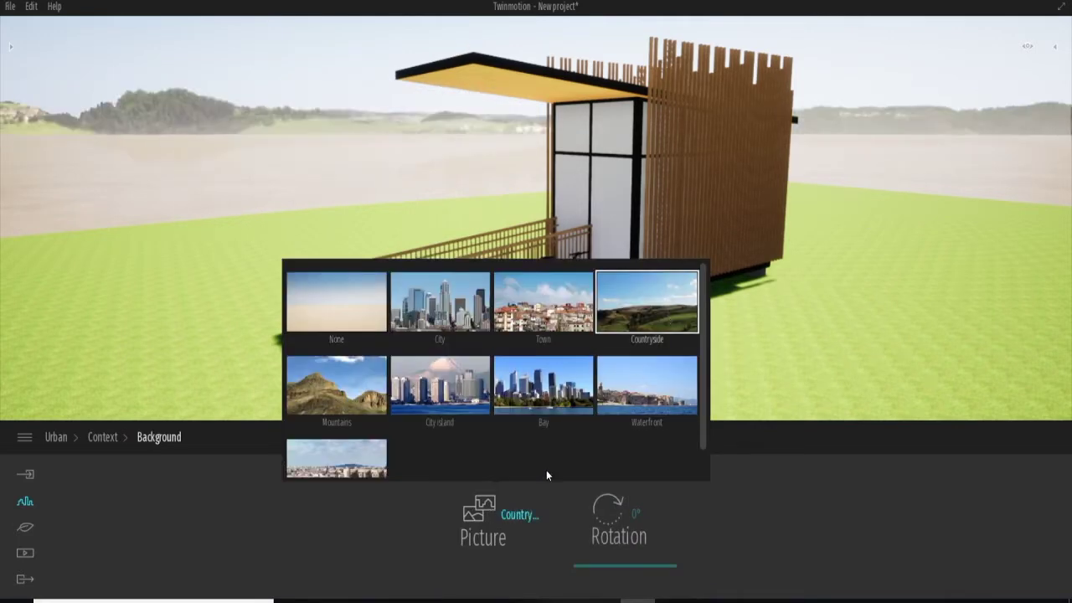
click(516, 518)
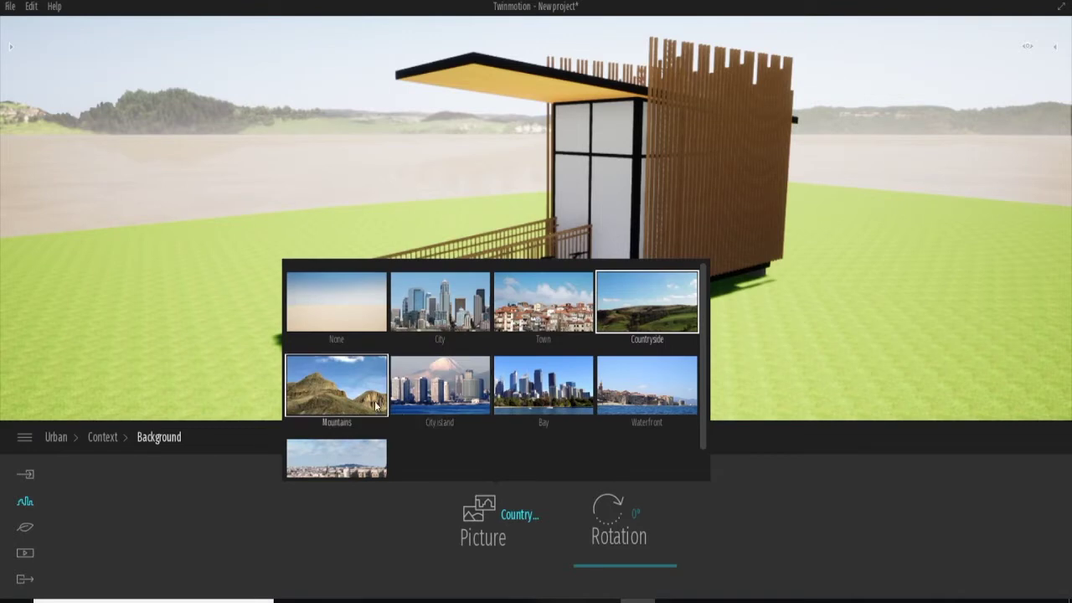
click(356, 401)
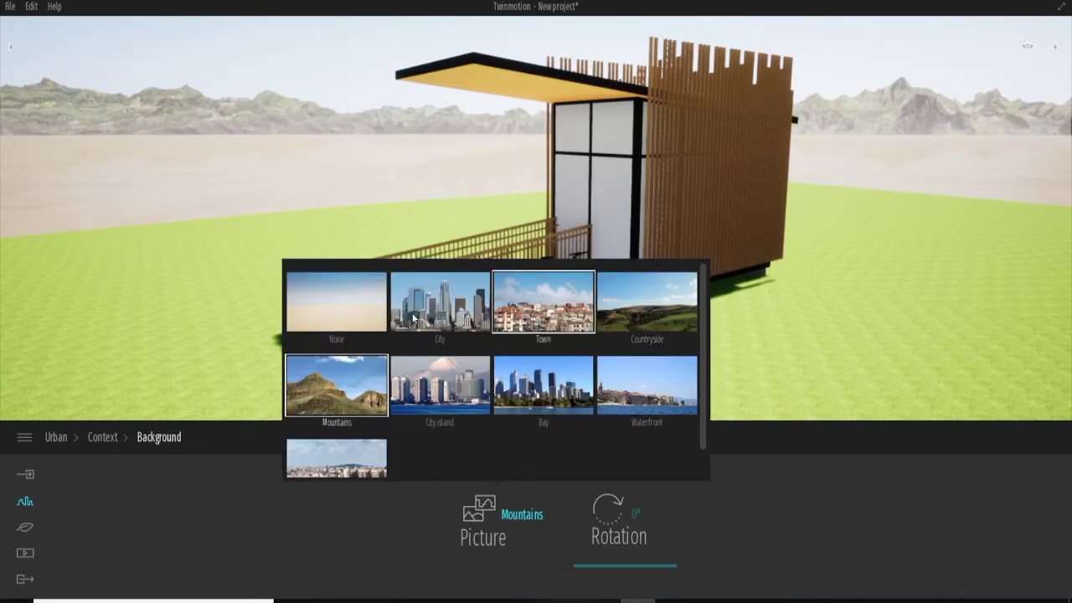
click(355, 308)
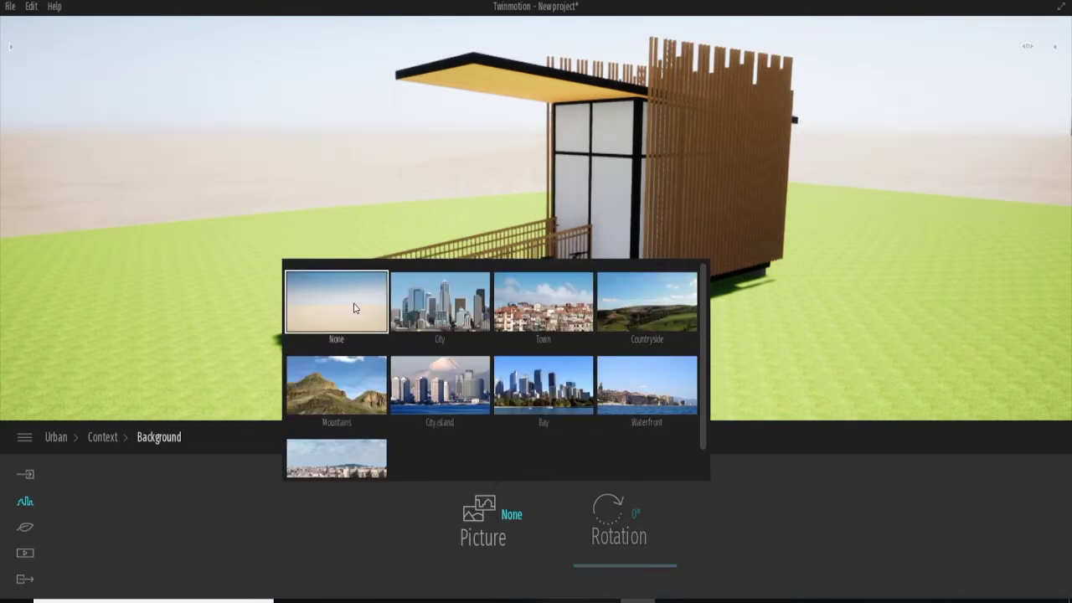
click(630, 281)
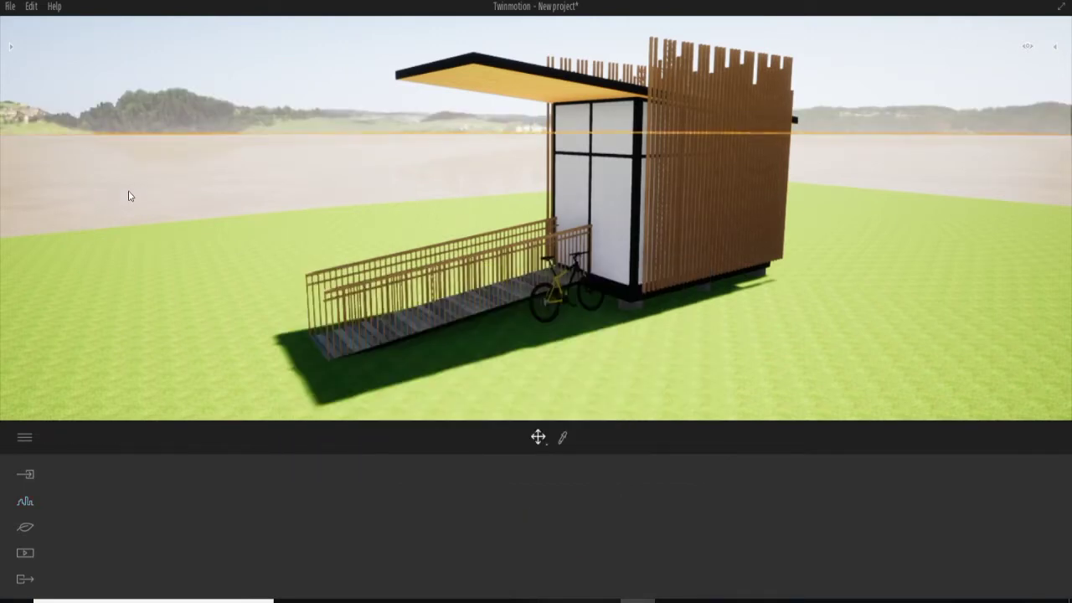
Pick up the grass ground material and cover the ground with Ground > Nature's Dirt.
right_drag(235, 198, 306, 197)
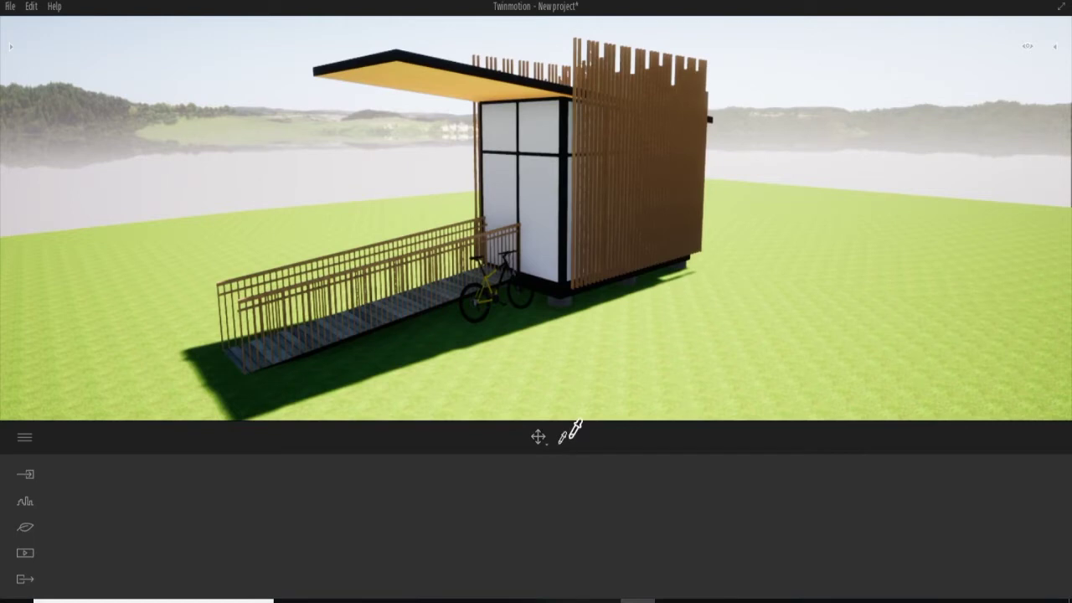
click(583, 368)
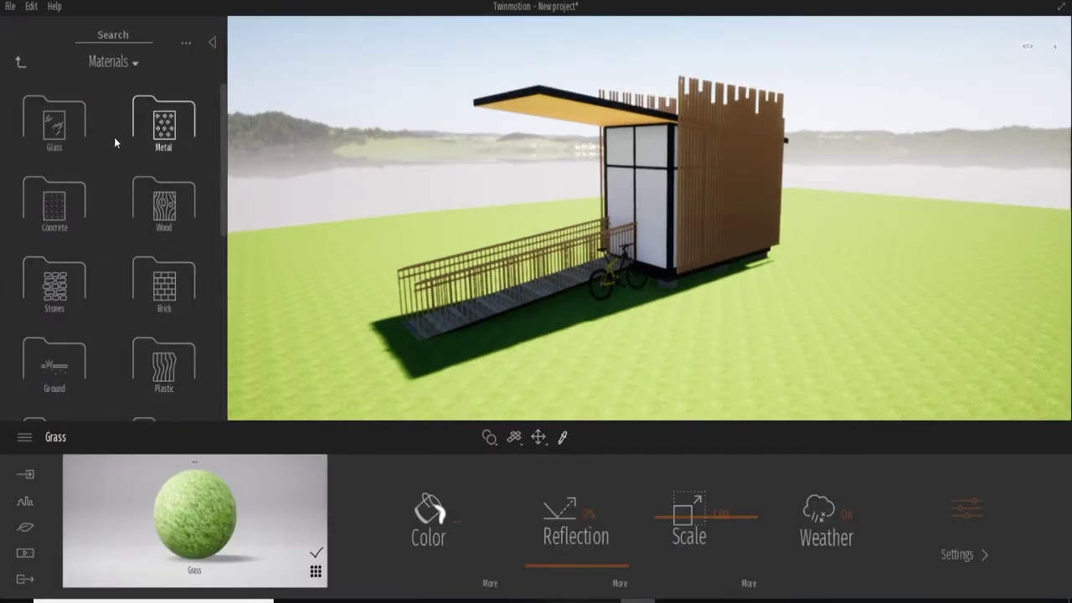
scroll(224, 133, down, 2)
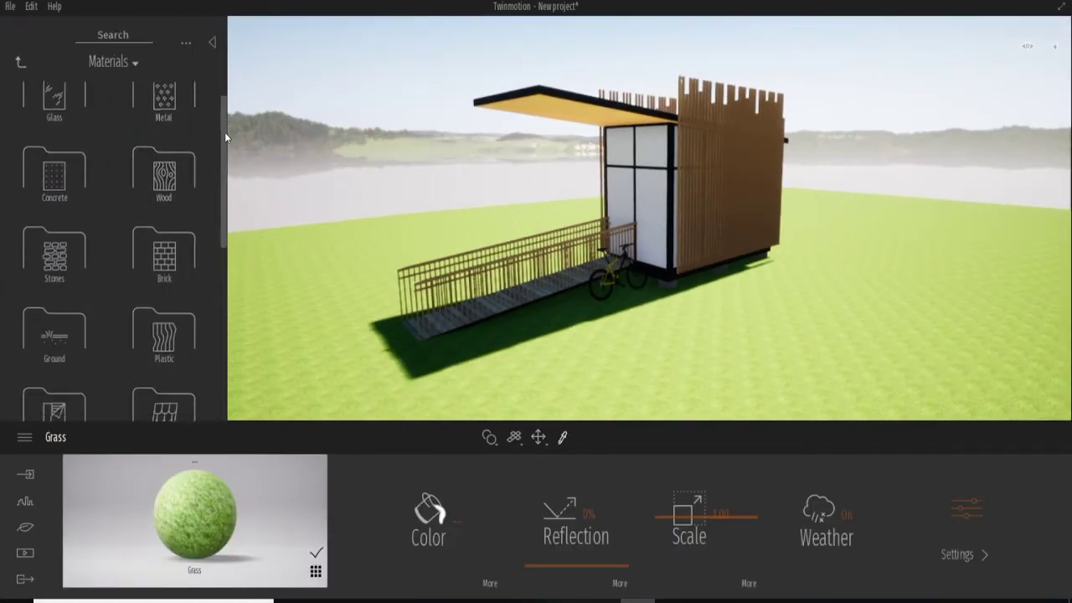
click(60, 330)
click(154, 122)
mouse_move(164, 195)
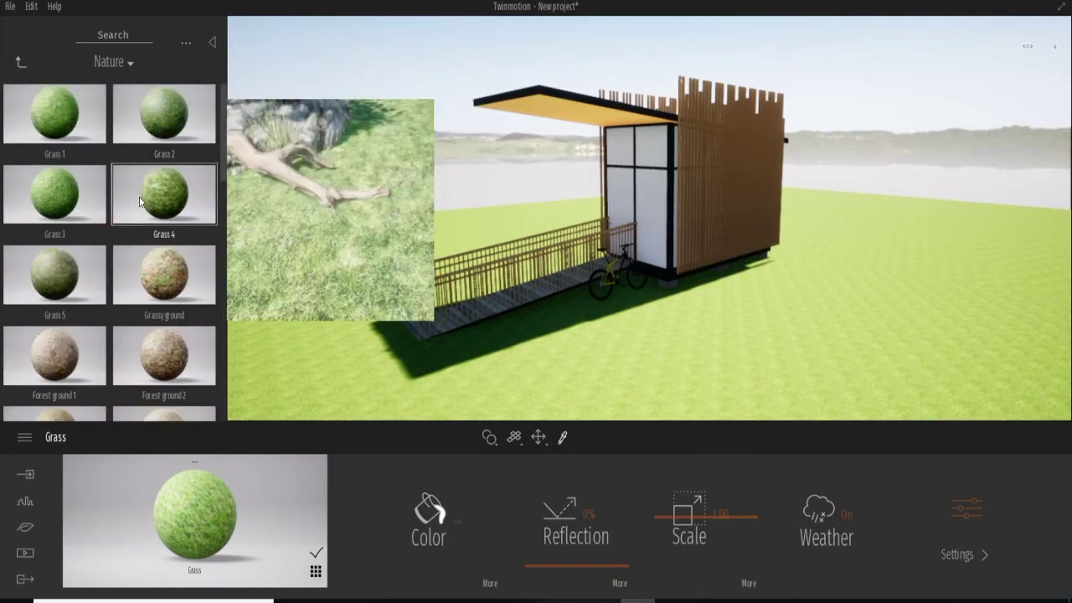
scroll(168, 251, down, 3)
drag(174, 341, 522, 346)
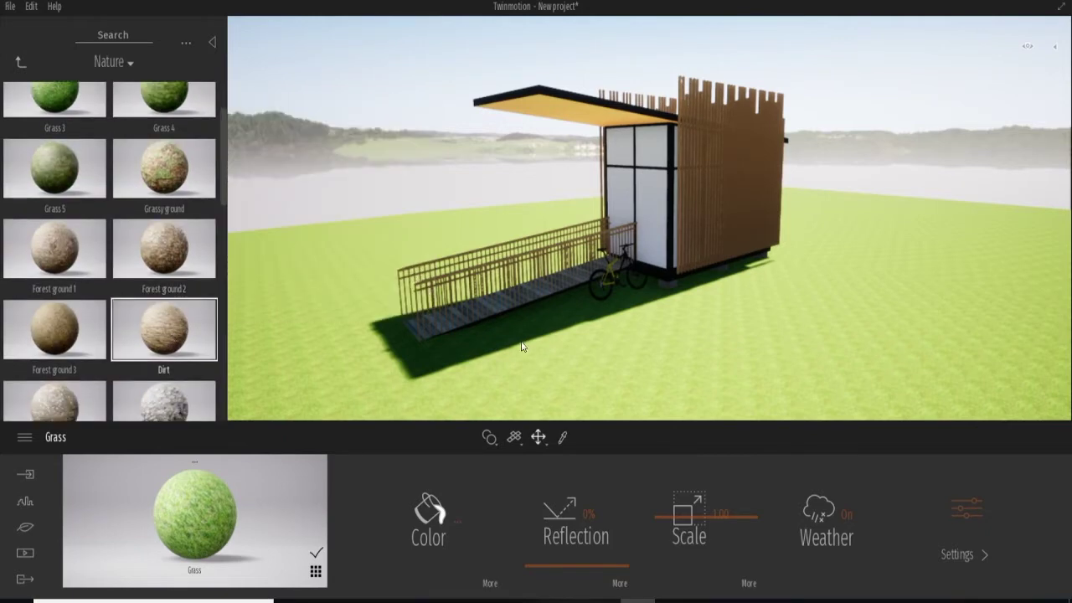
drag(164, 329, 559, 358)
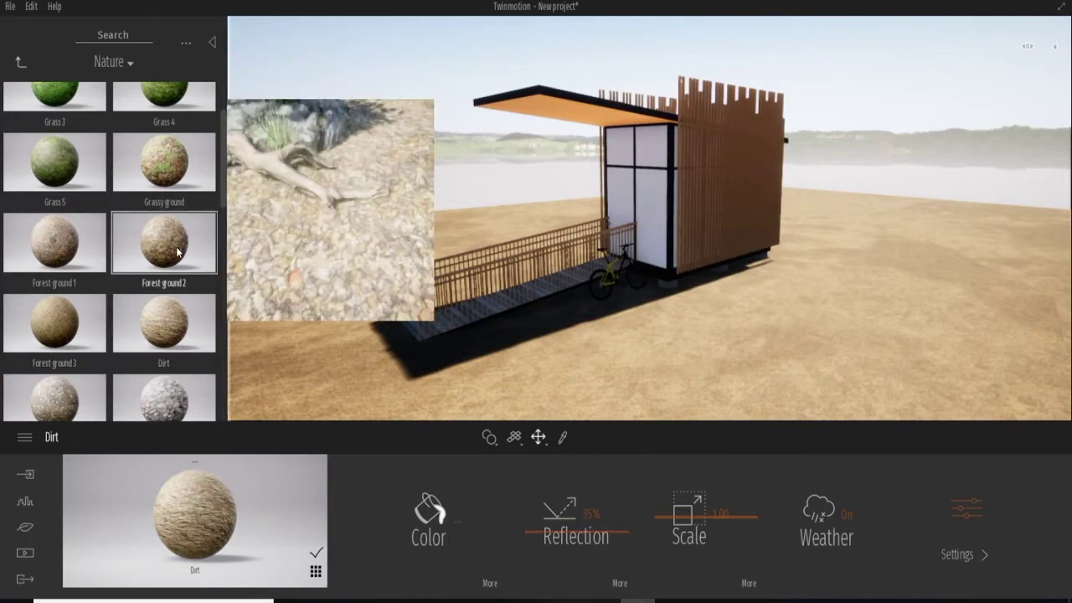
Try Forest ground 2 and 3, then apply Wet mud 02 to the terrain.
drag(177, 251, 602, 405)
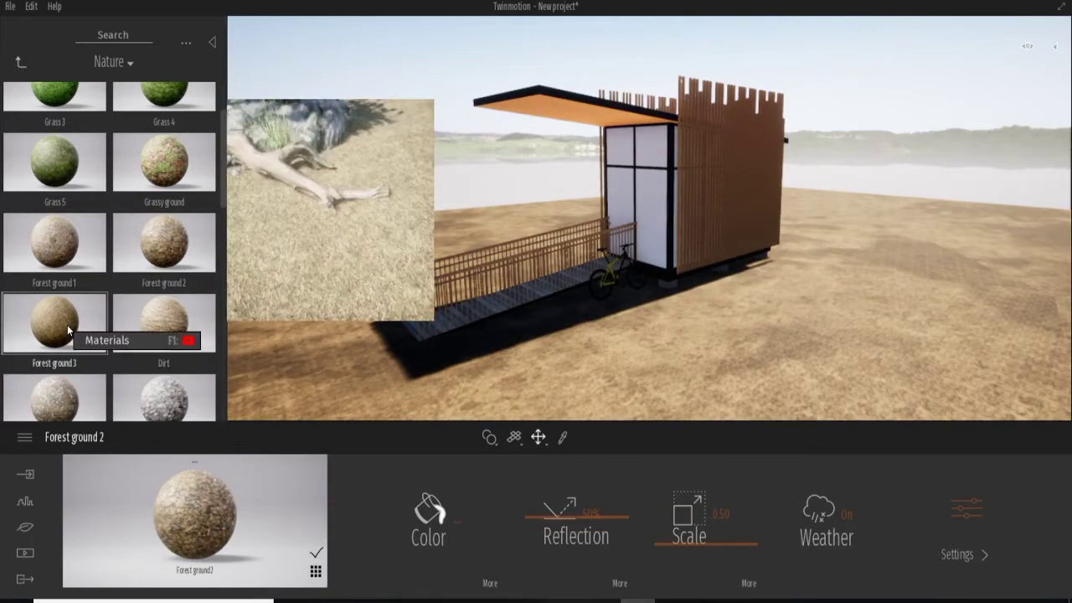
drag(67, 325, 600, 391)
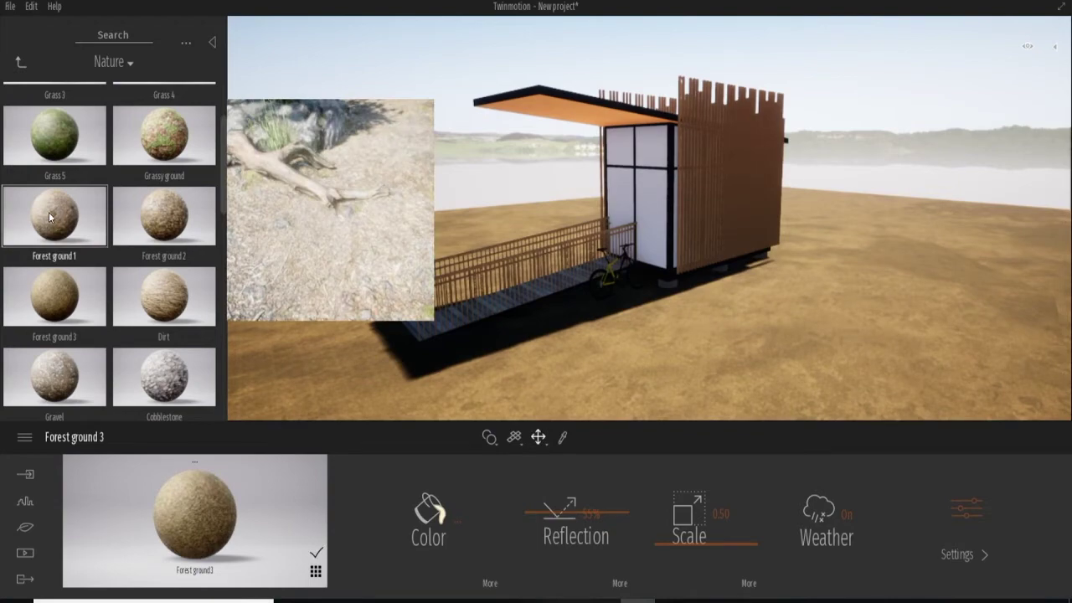
drag(54, 216, 621, 384)
scroll(128, 271, down, 2)
scroll(128, 267, down, 2)
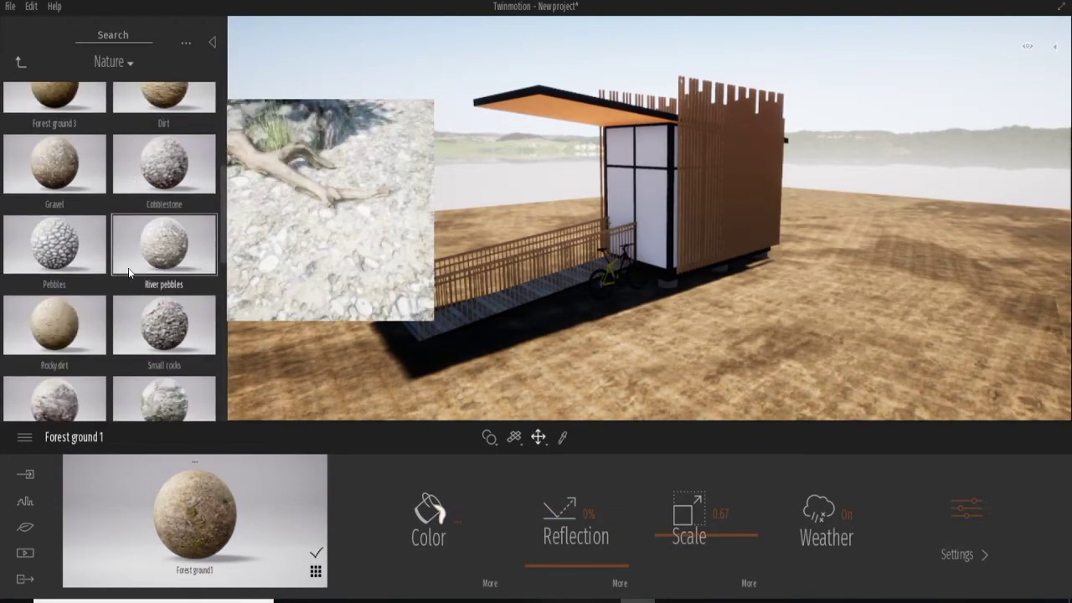
scroll(131, 267, down, 2)
scroll(134, 268, down, 2)
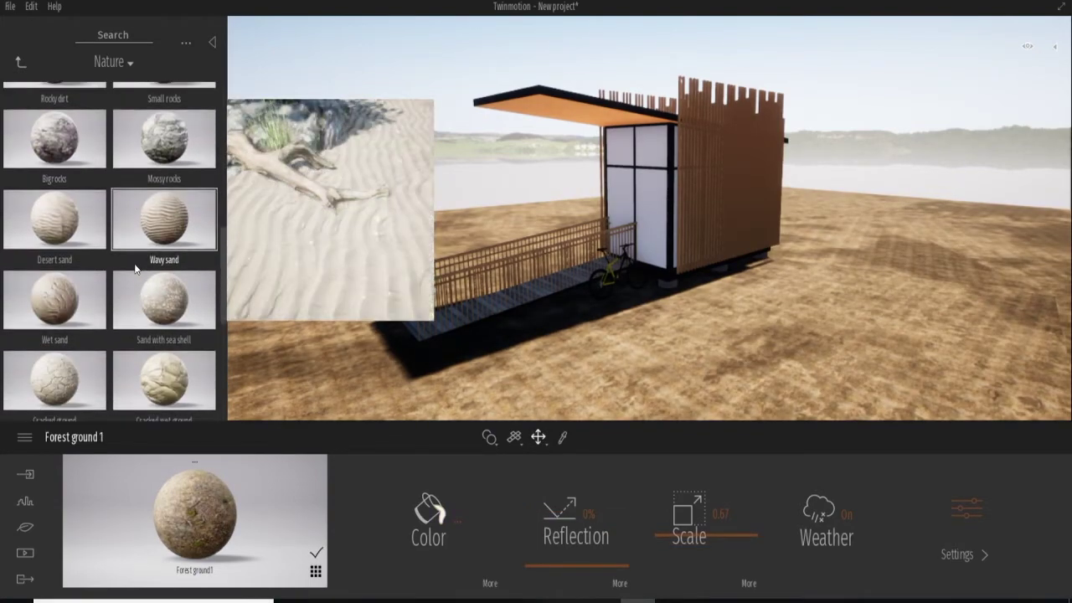
scroll(135, 268, down, 2)
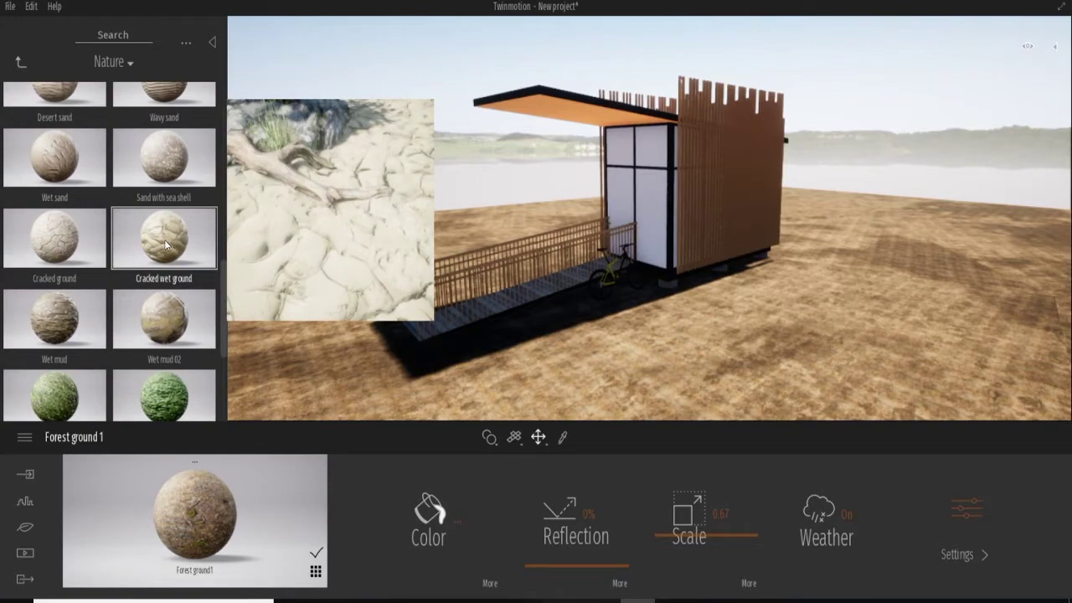
drag(164, 317, 553, 351)
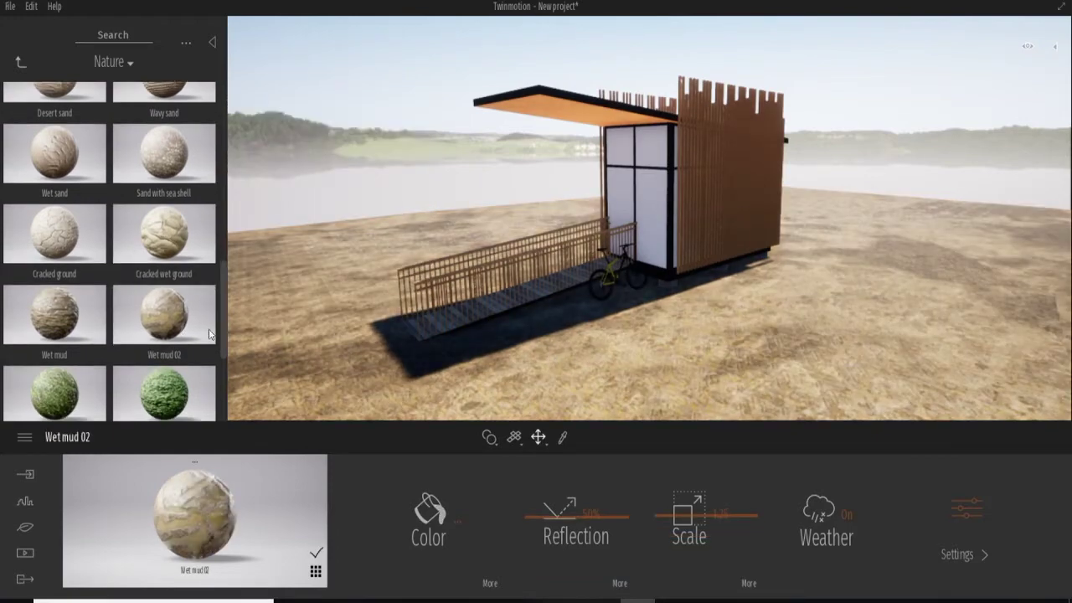
drag(223, 343, 616, 374)
scroll(160, 303, down, 4)
scroll(160, 304, down, 1)
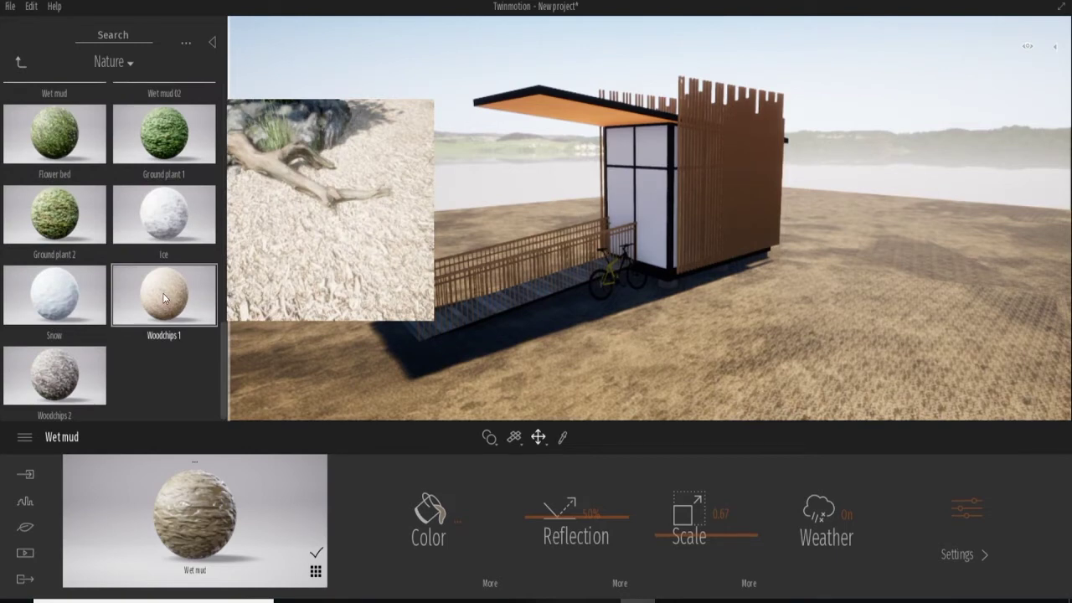
click(19, 60)
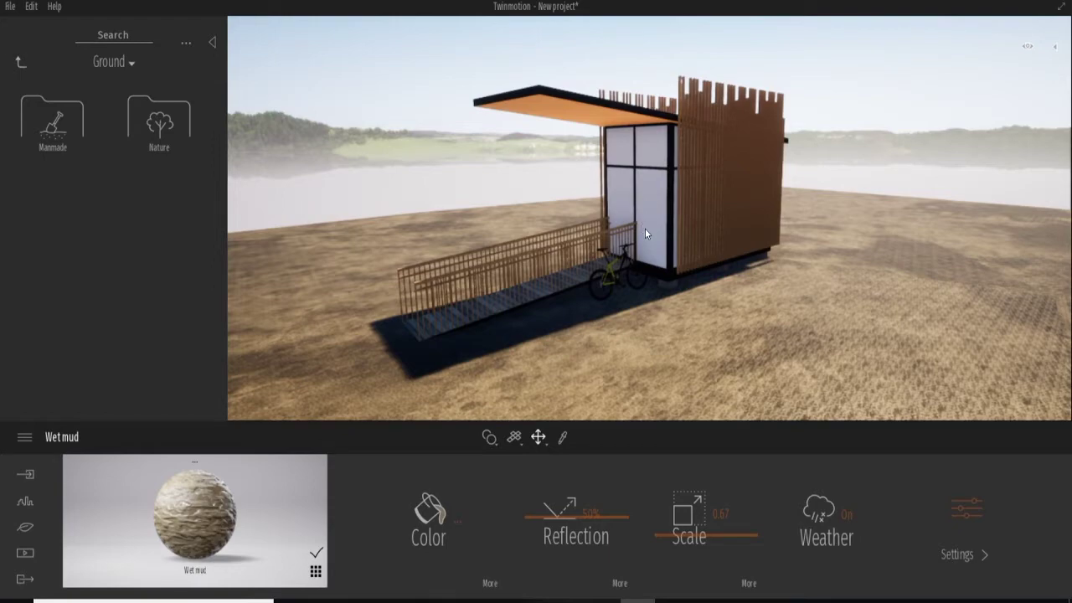
Orbit closer to the cabin and eyedrop its frosted glass 10 material into the editor.
click(26, 526)
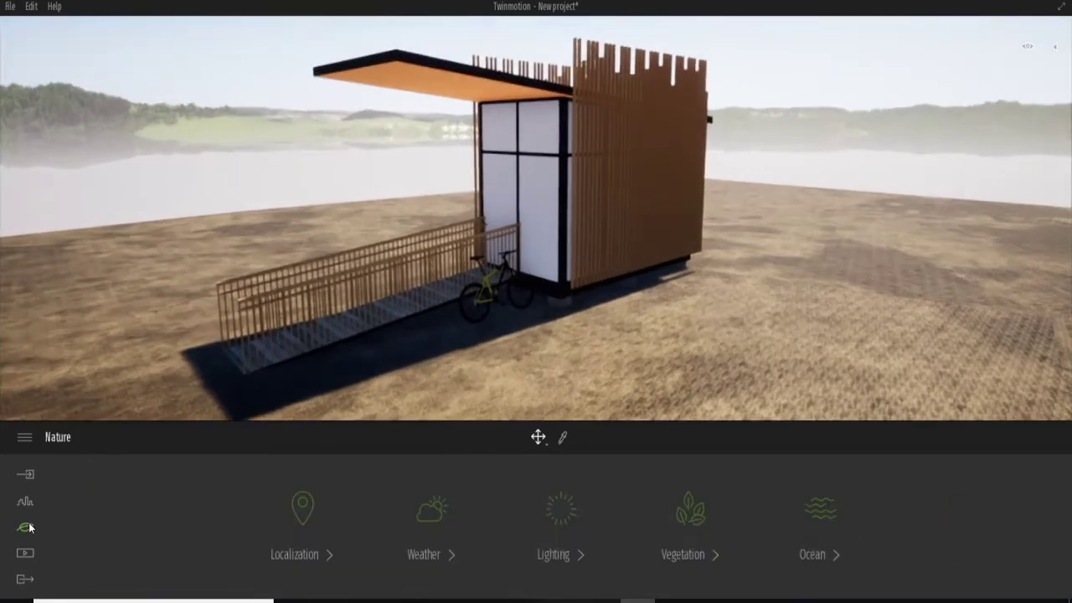
scroll(422, 75, up, 3)
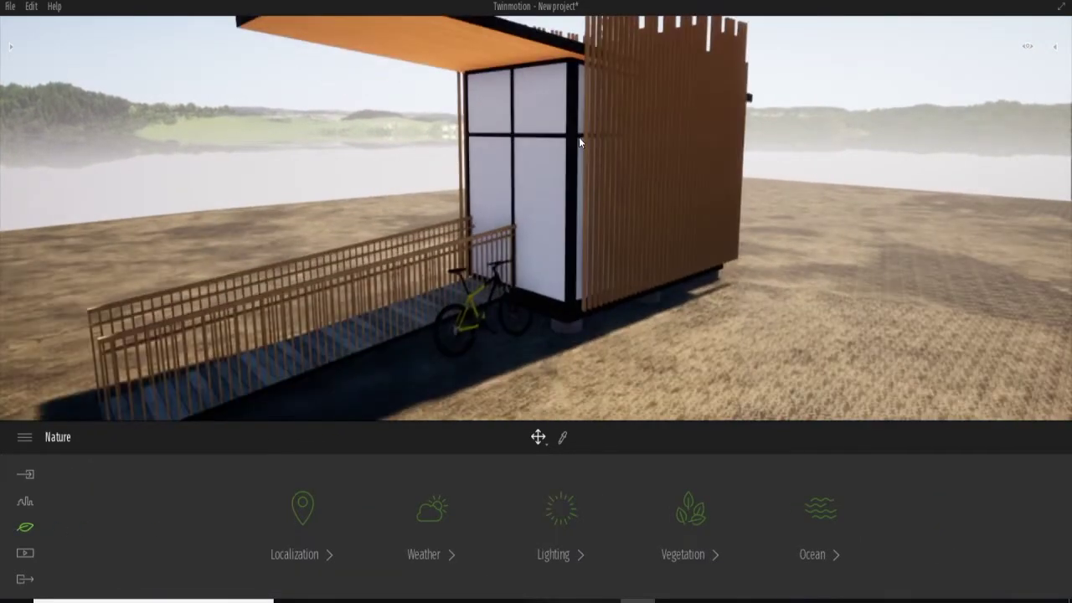
mouse_move(579, 136)
mouse_down()
mouse_move(537, 169)
mouse_move(620, 422)
mouse_up()
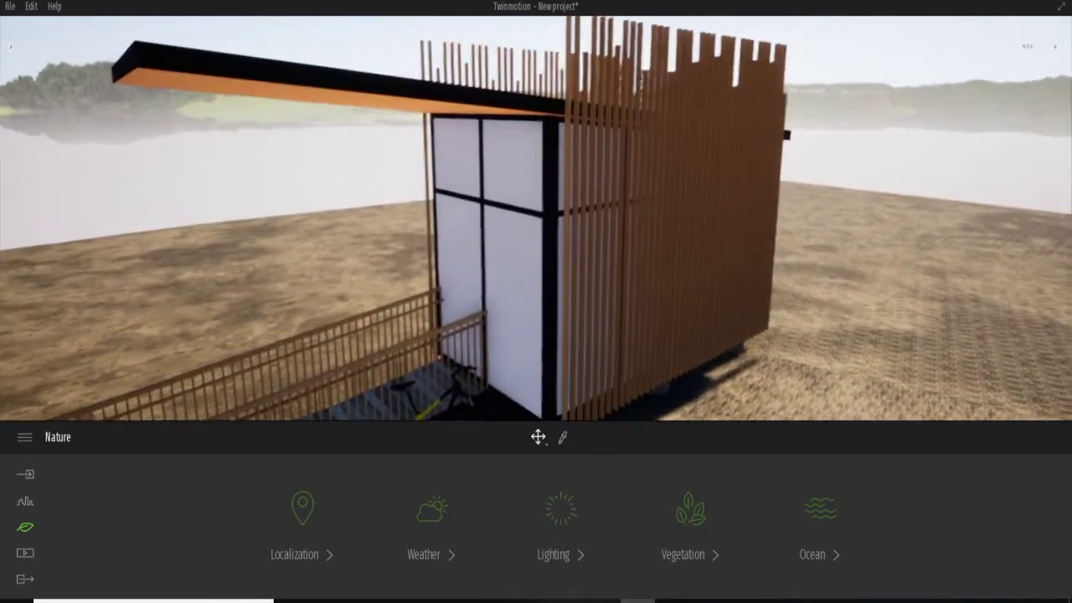
click(510, 334)
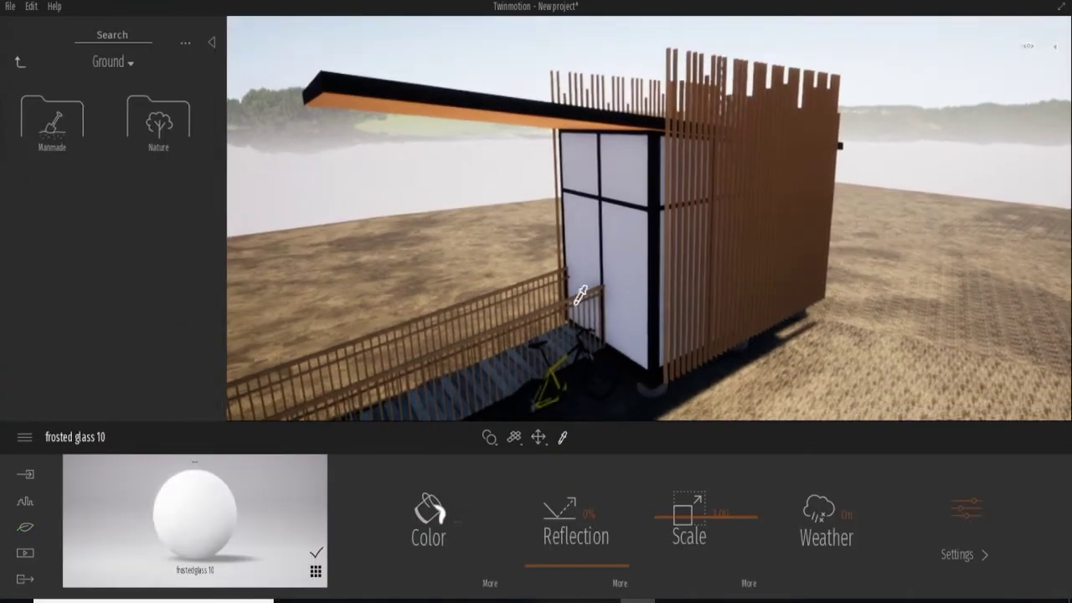
click(23, 63)
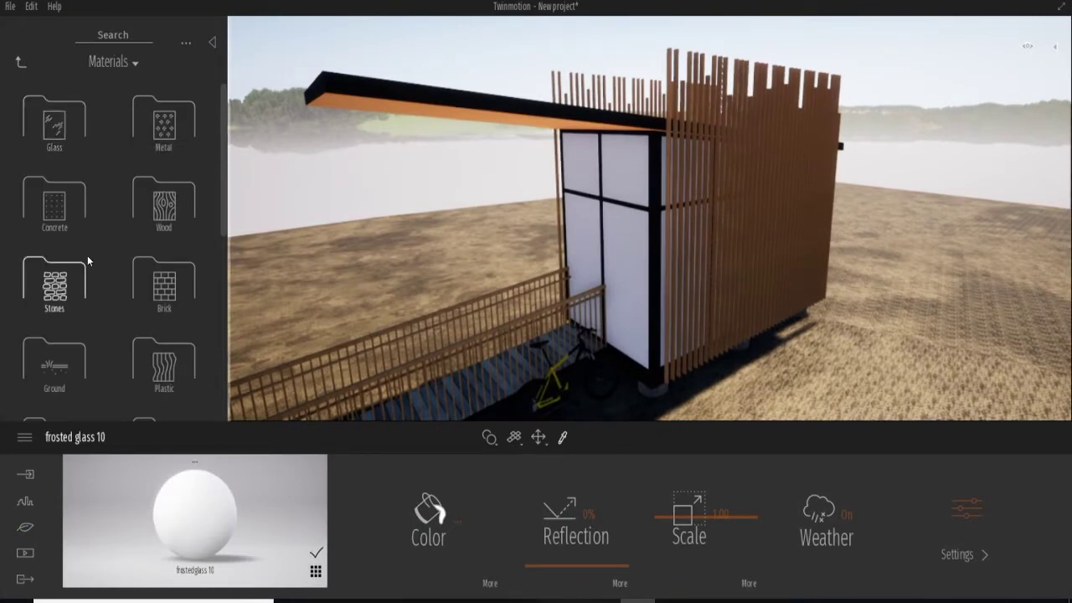
Browse the material library past Translucent to reach the Glass materials.
scroll(151, 332, down, 2)
scroll(151, 333, down, 2)
scroll(152, 332, down, 2)
scroll(153, 333, down, 2)
scroll(155, 335, down, 2)
scroll(154, 331, down, 4)
scroll(154, 330, down, 4)
click(55, 372)
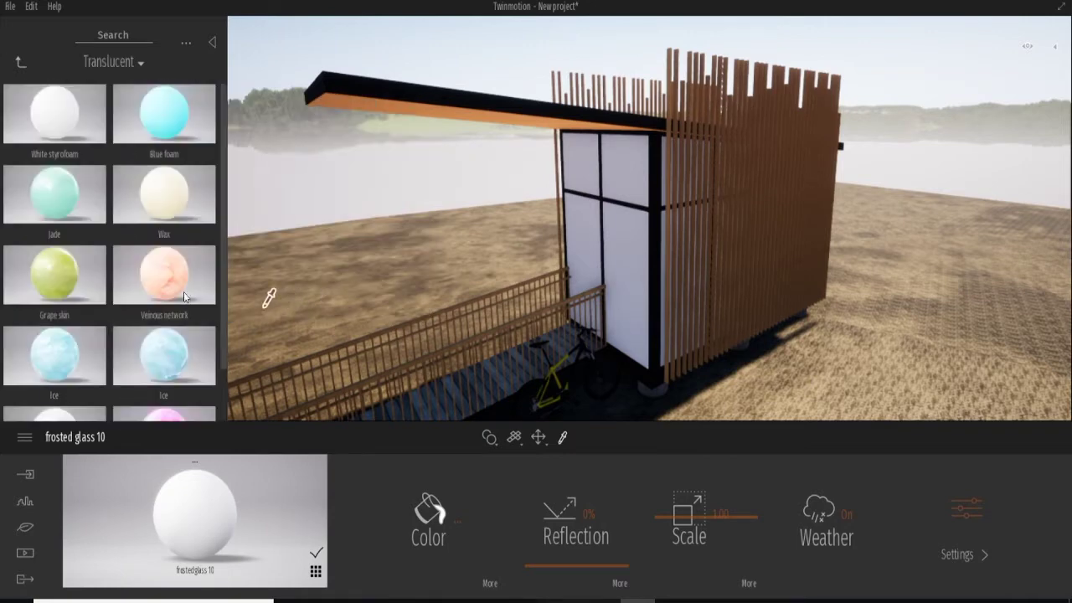
click(19, 65)
click(164, 280)
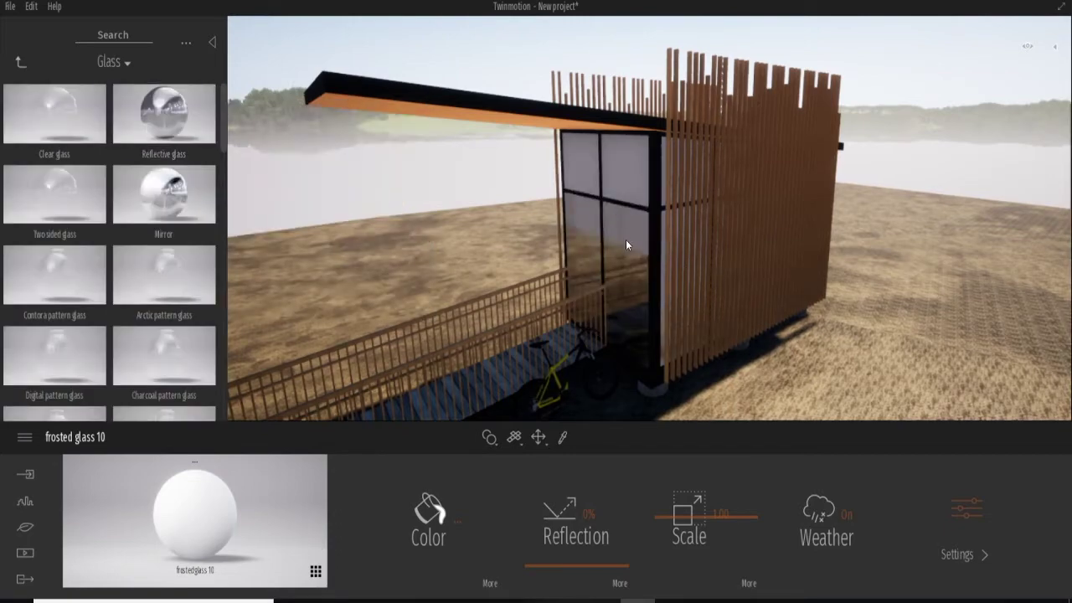
Try Reflective, Clear and Arctic pattern glass on the cabin windows.
scroll(626, 240, up, 3)
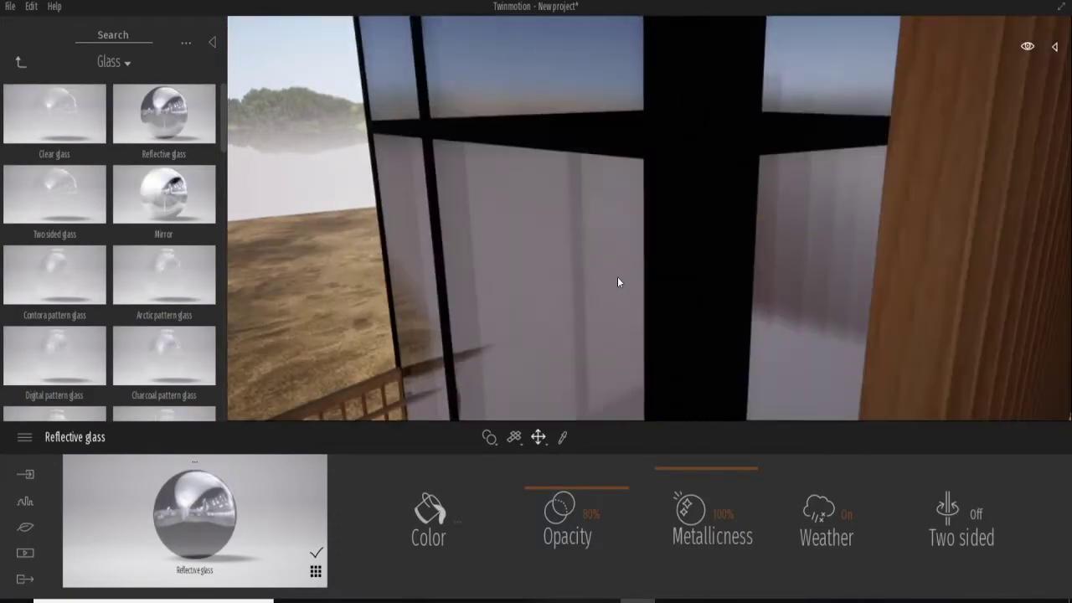
scroll(620, 271, down, 2)
scroll(616, 262, down, 2)
scroll(616, 263, up, 2)
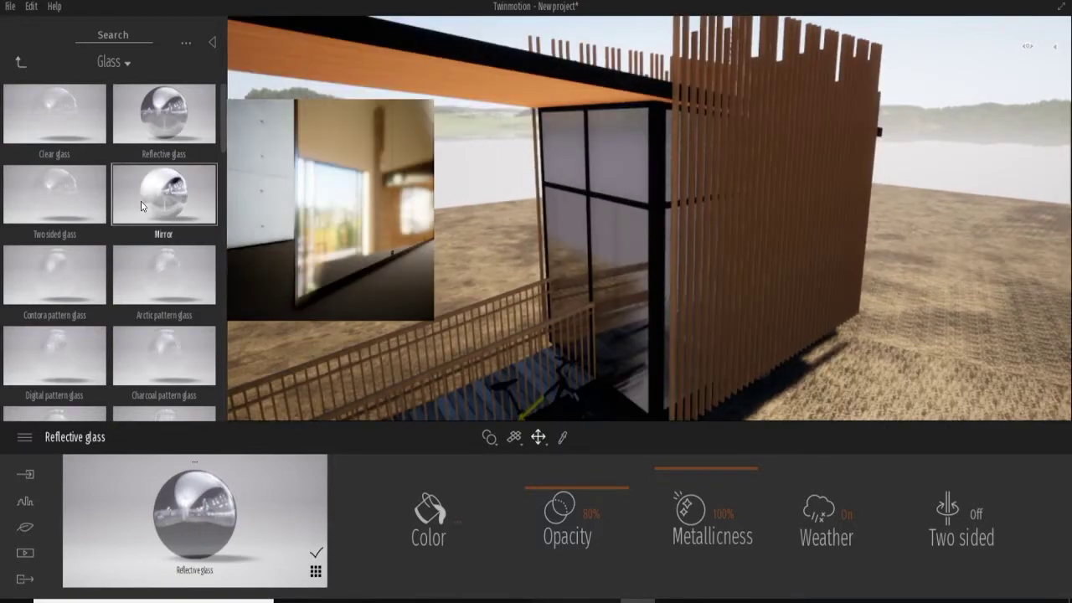
drag(67, 266, 622, 250)
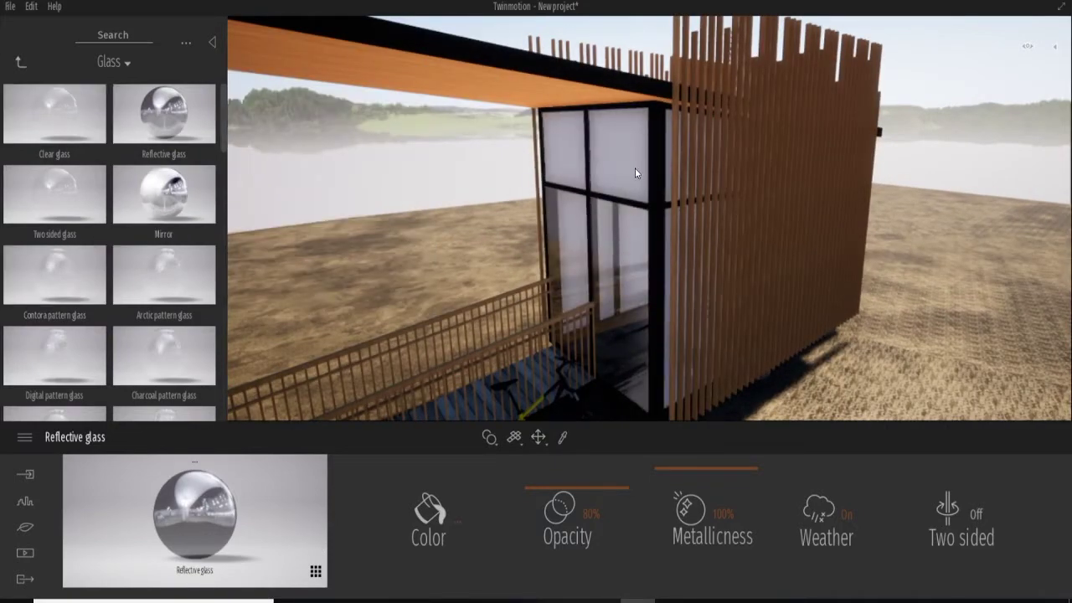
click(620, 246)
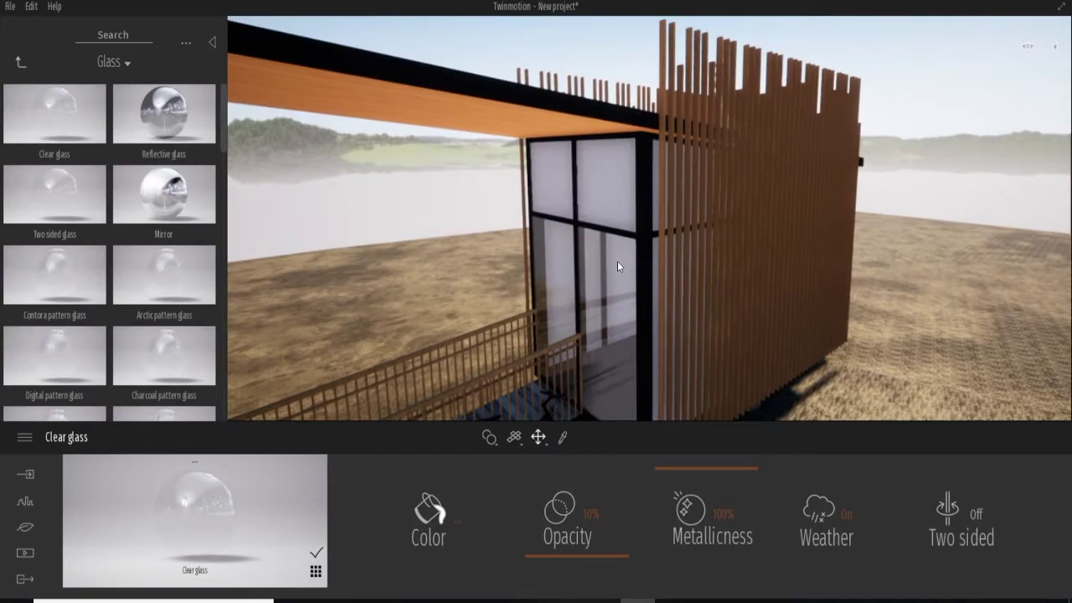
scroll(616, 222, down, 3)
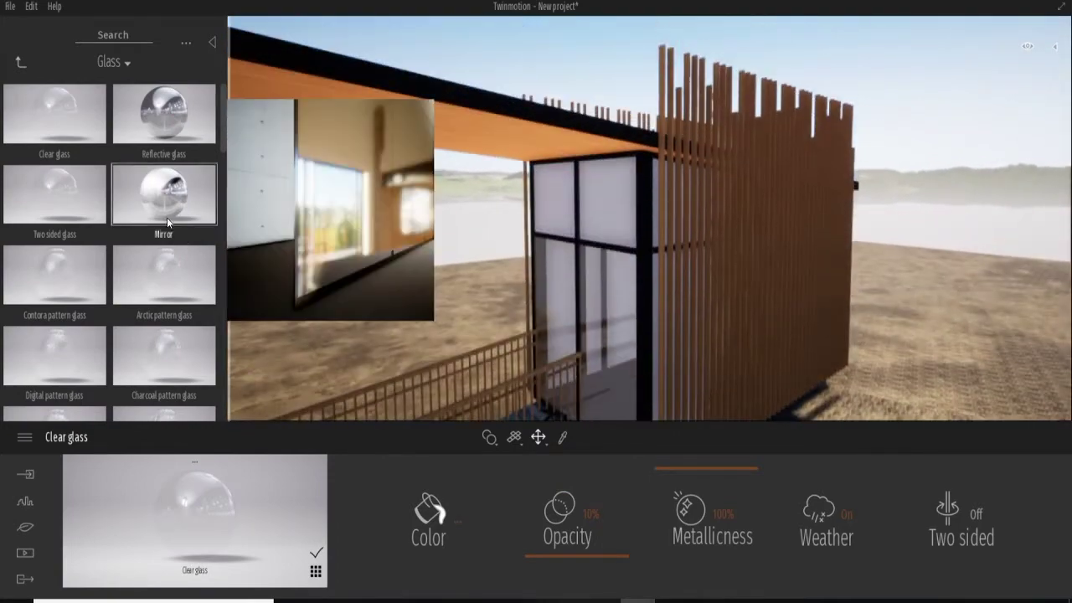
drag(148, 282, 612, 295)
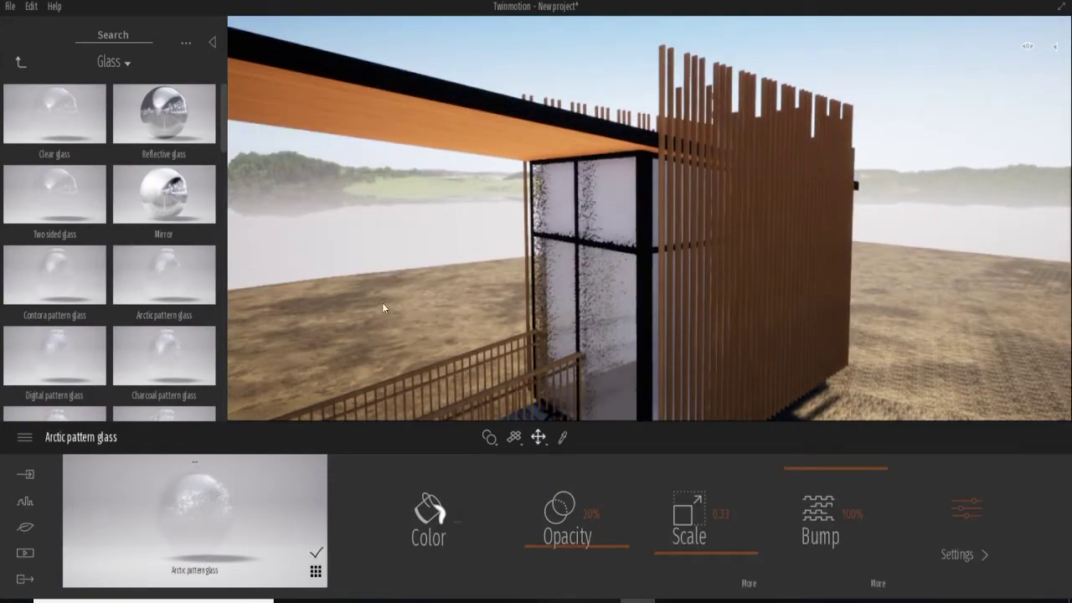
Test Stripe, Square sticker and Line pattern glasses on the cabin windows.
scroll(159, 339, down, 2)
drag(163, 352, 581, 307)
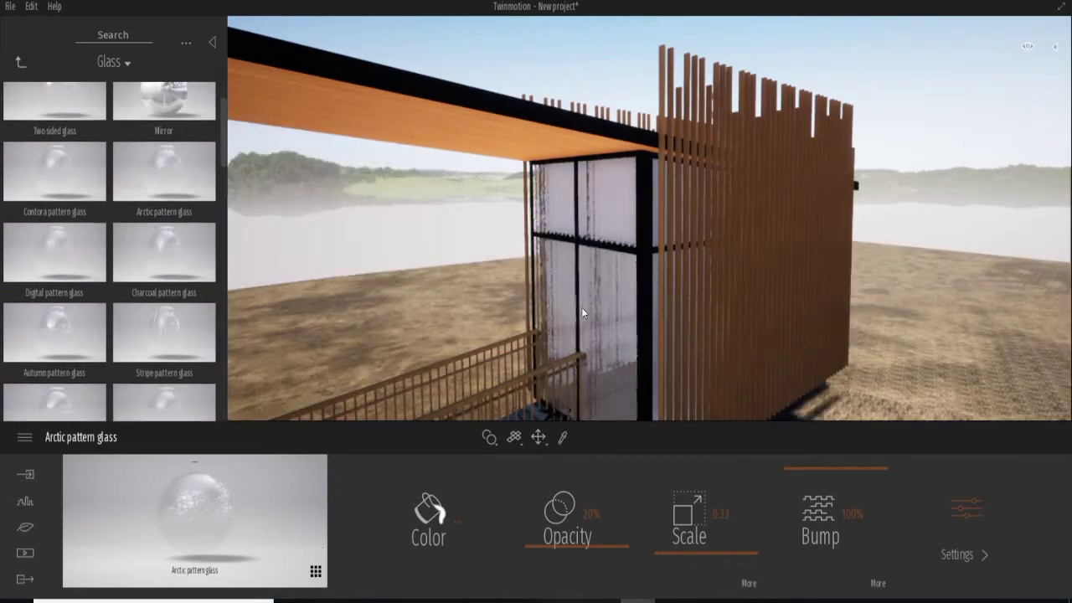
scroll(167, 282, down, 1)
scroll(176, 293, down, 2)
drag(164, 285, 628, 298)
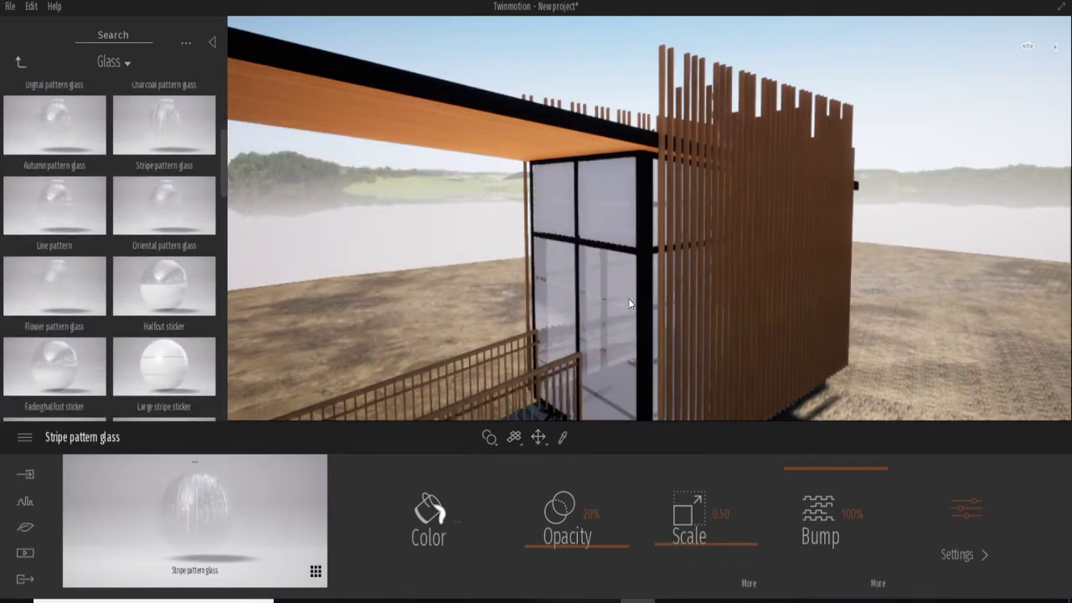
scroll(564, 230, down, 3)
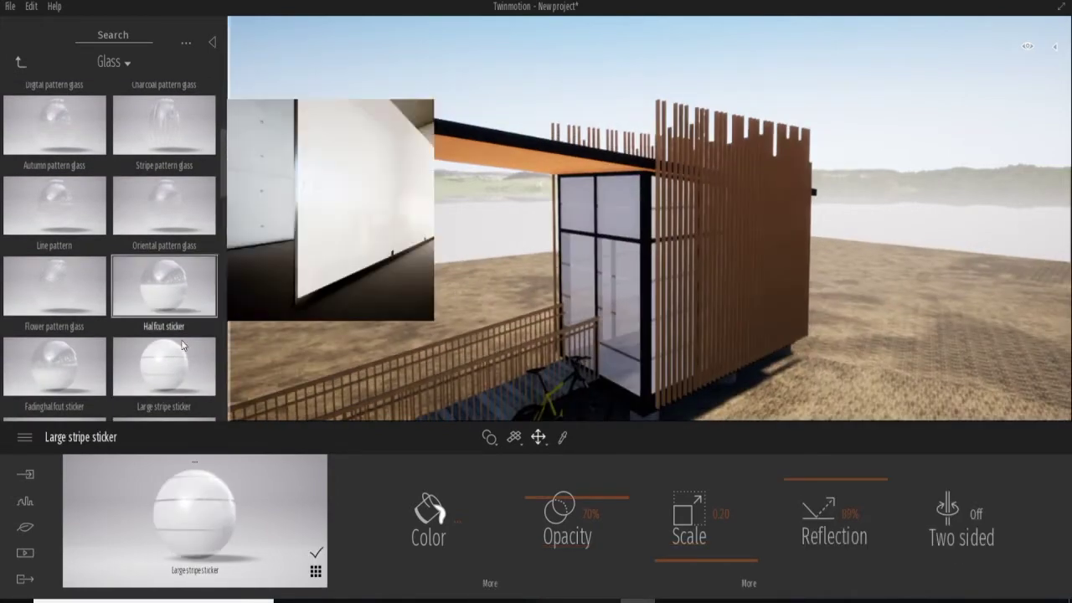
scroll(163, 293, down, 2)
drag(163, 293, 624, 265)
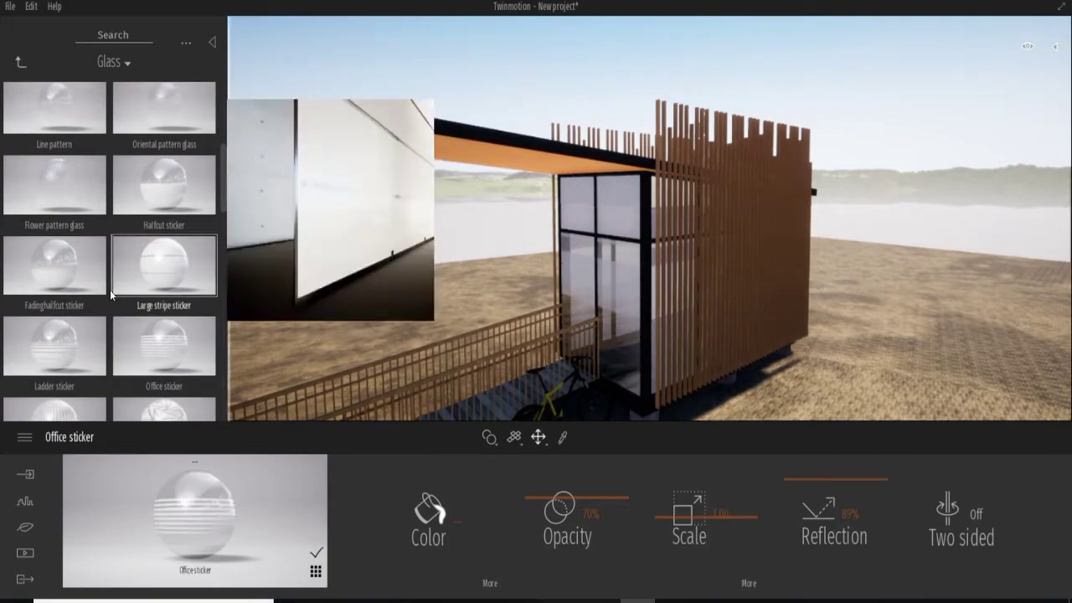
scroll(141, 294, down, 1)
scroll(101, 291, down, 1)
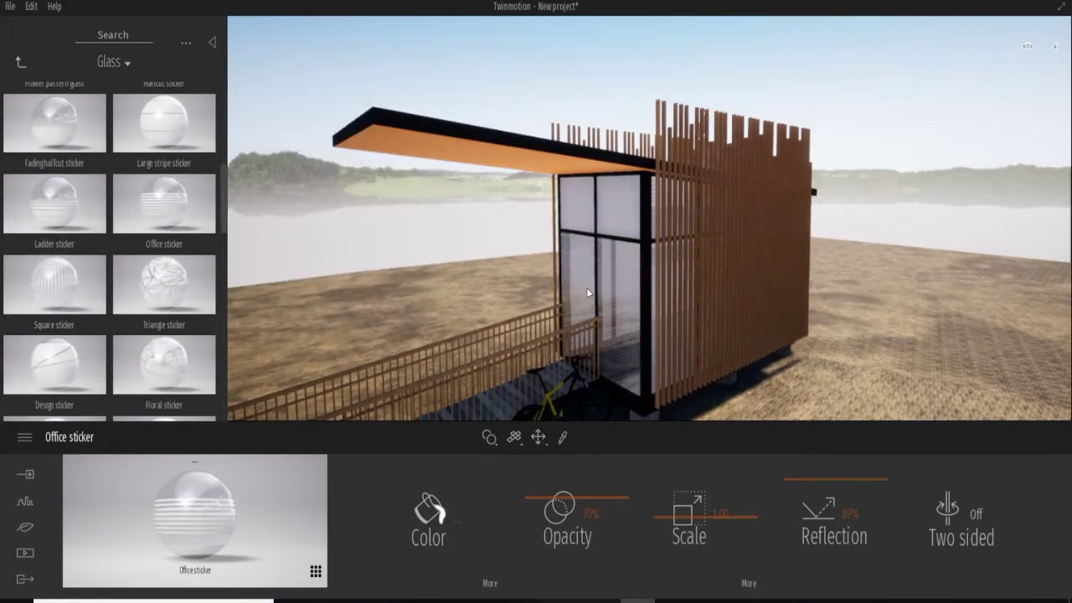
drag(61, 290, 607, 278)
scroll(614, 281, up, 5)
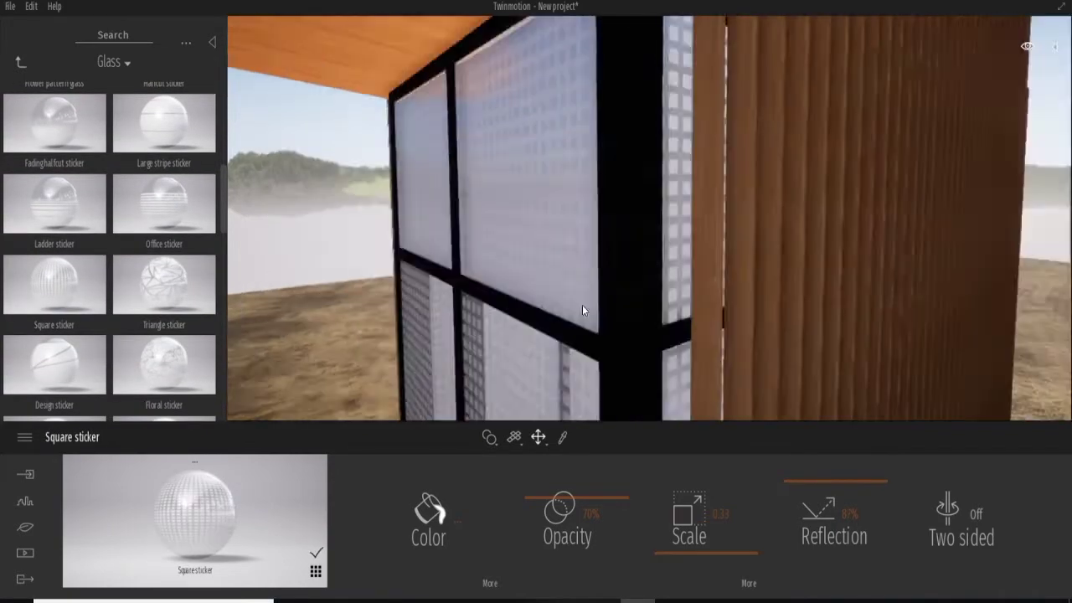
scroll(544, 302, down, 5)
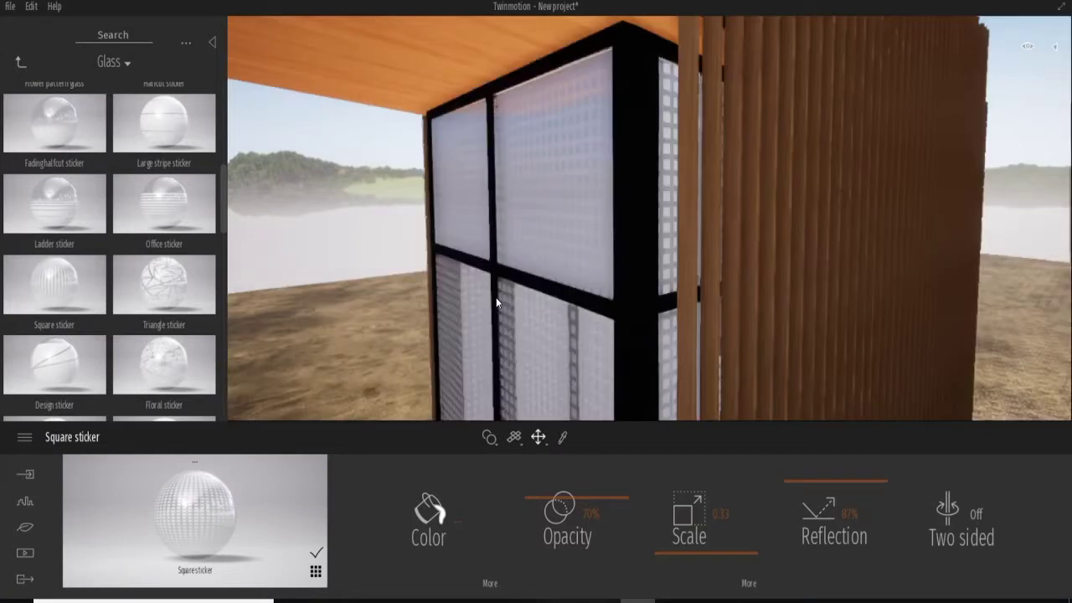
scroll(149, 214, up, 2)
scroll(105, 264, up, 2)
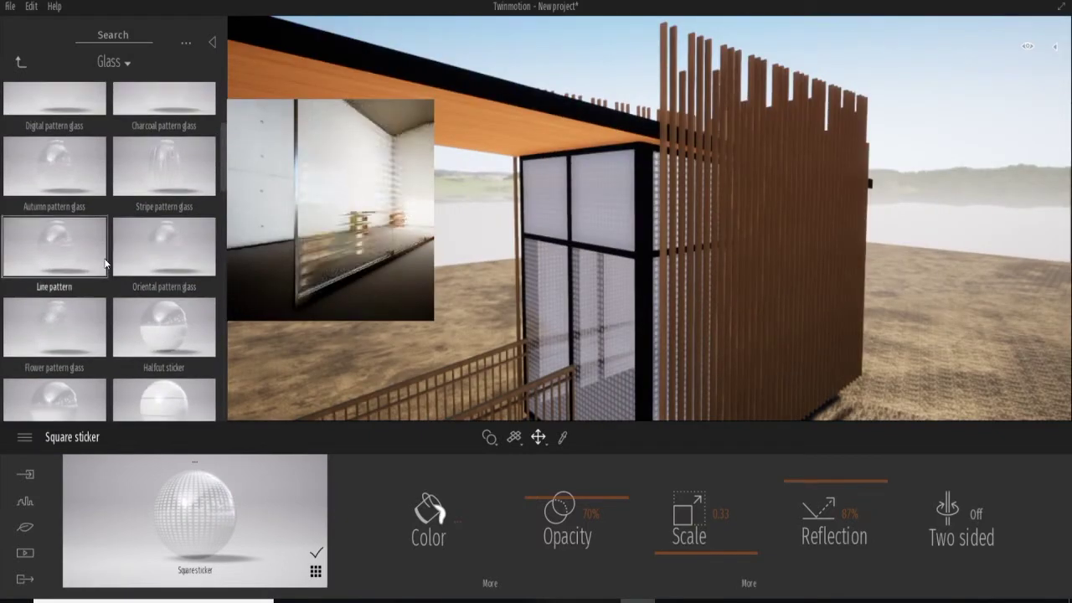
scroll(81, 330, down, 1)
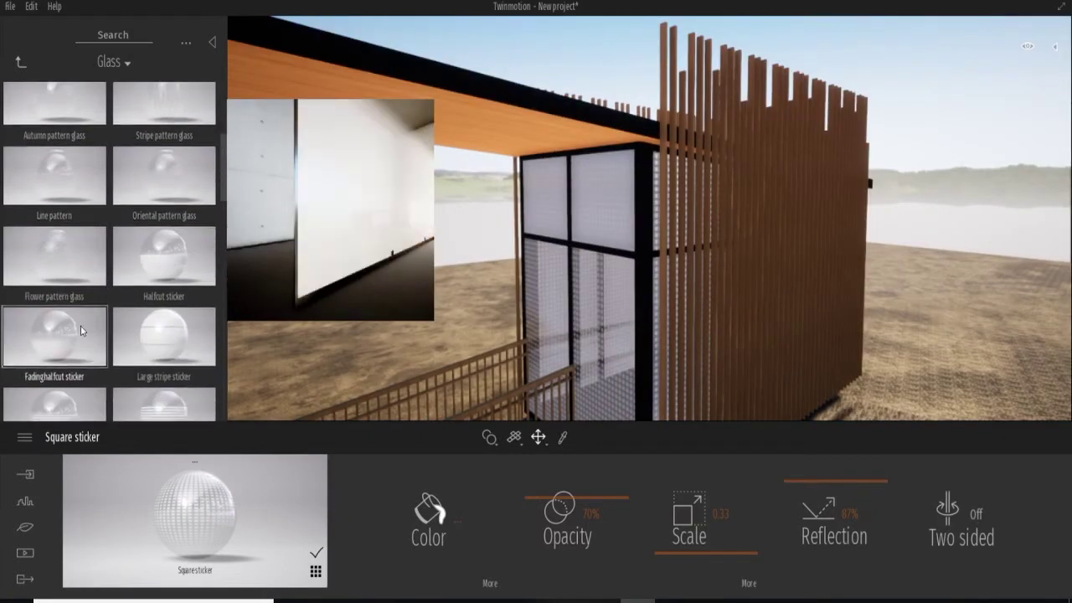
scroll(61, 267, up, 2)
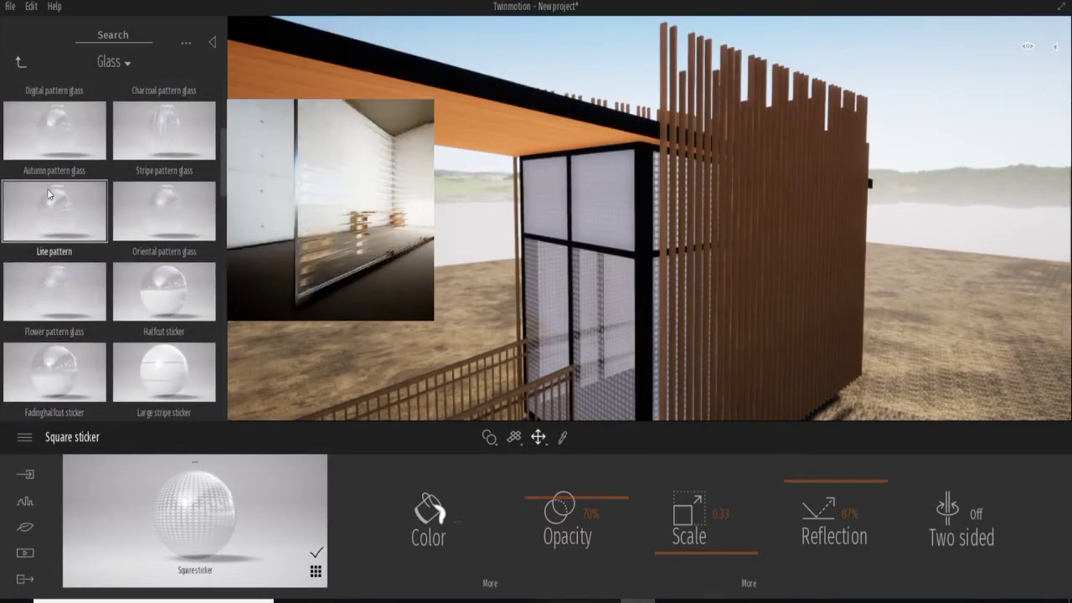
drag(54, 287, 615, 301)
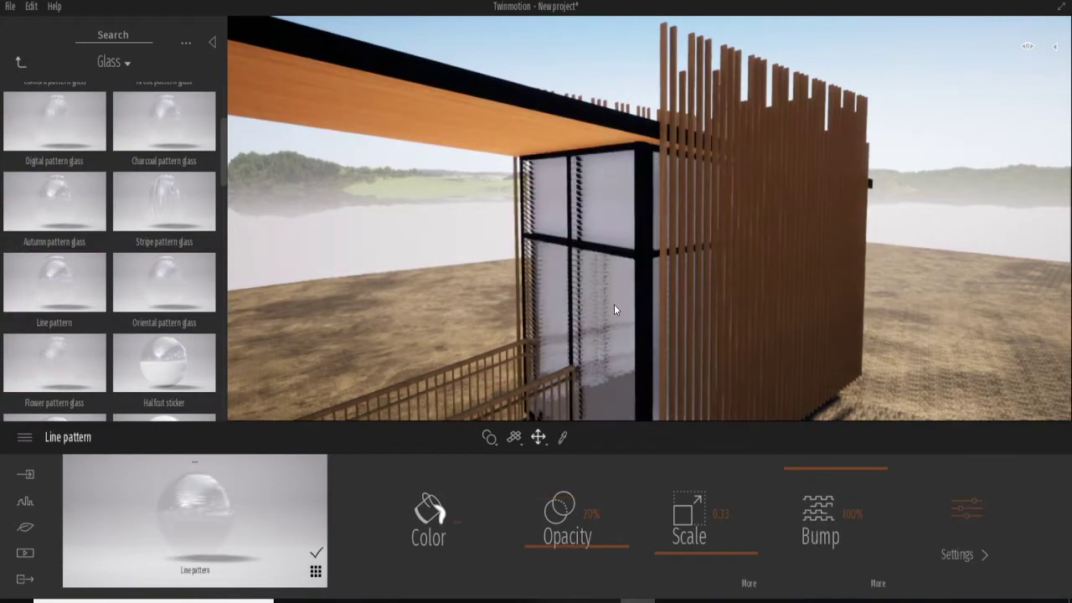
Settle on Two sided glass for the cabin windows.
scroll(544, 305, up, 3)
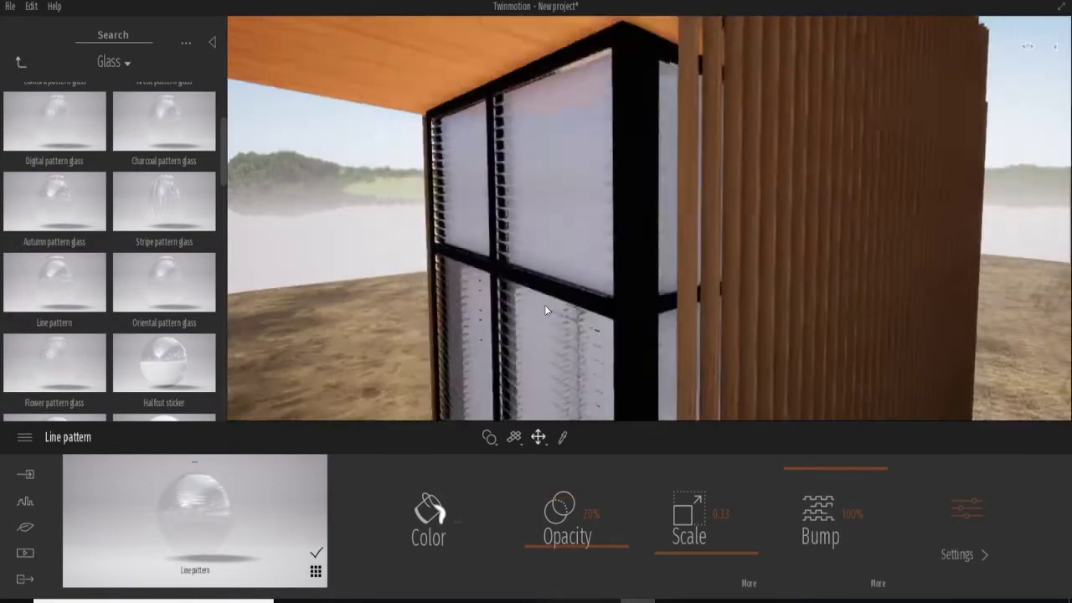
scroll(540, 301, down, 3)
scroll(82, 171, up, 3)
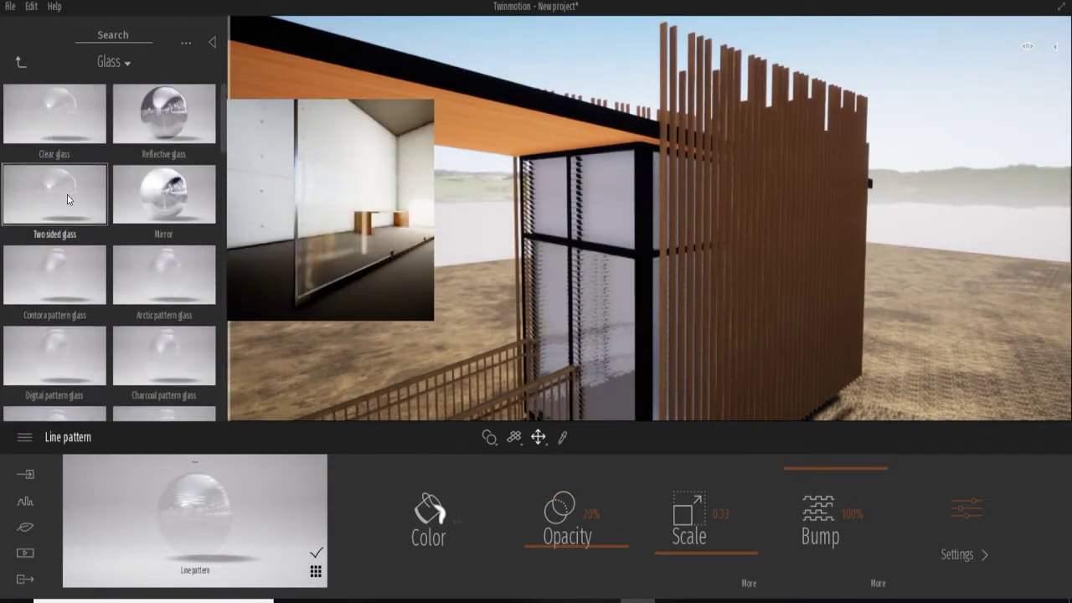
drag(67, 199, 619, 299)
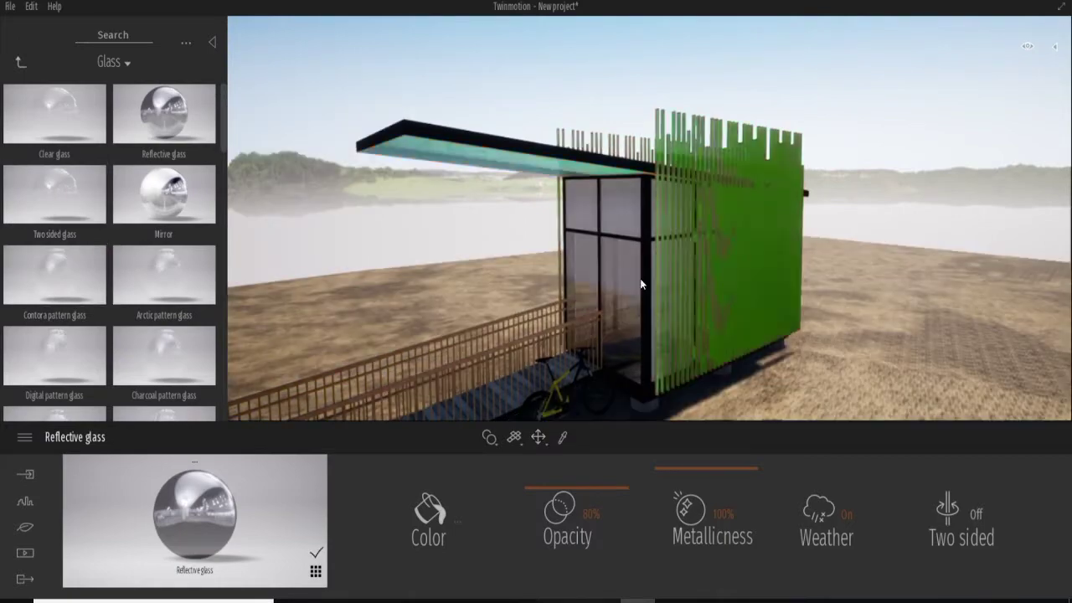
drag(623, 211, 621, 213)
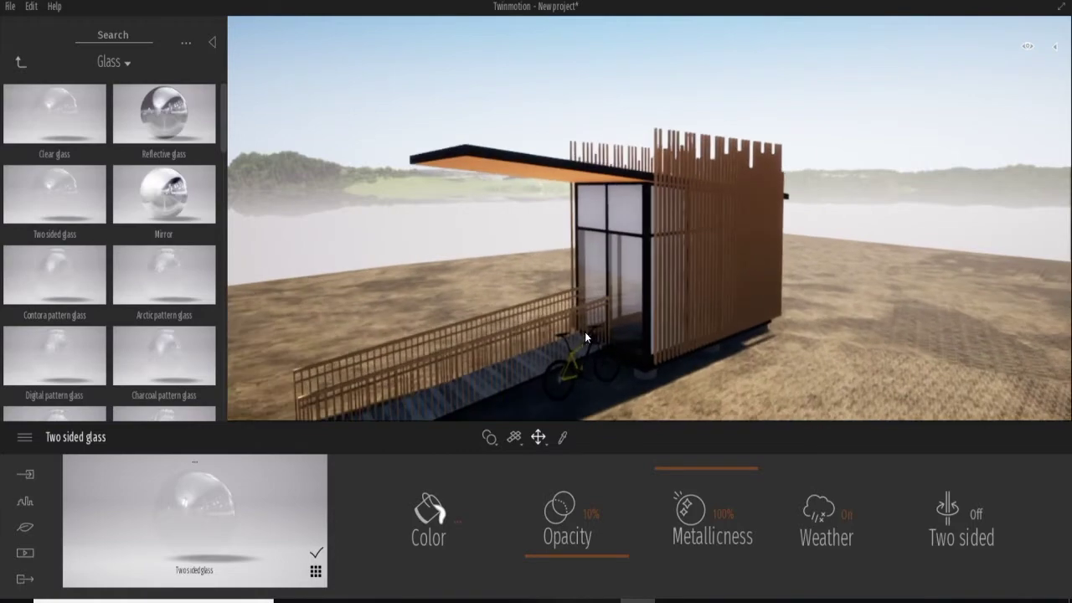
scroll(586, 329, up, 2)
scroll(584, 328, up, 2)
scroll(584, 328, up, 2)
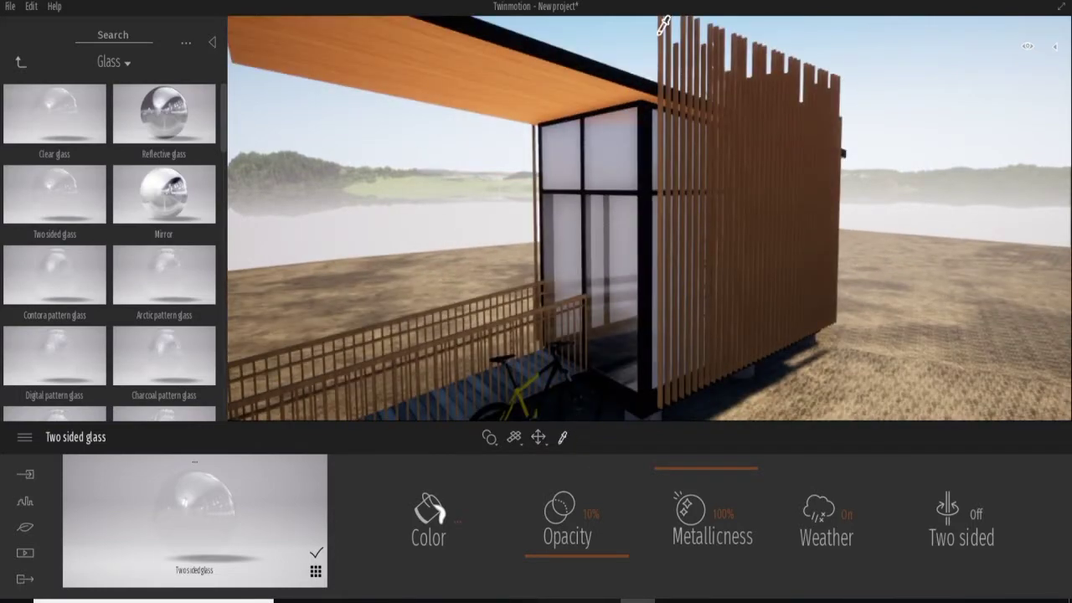
click(660, 31)
click(32, 63)
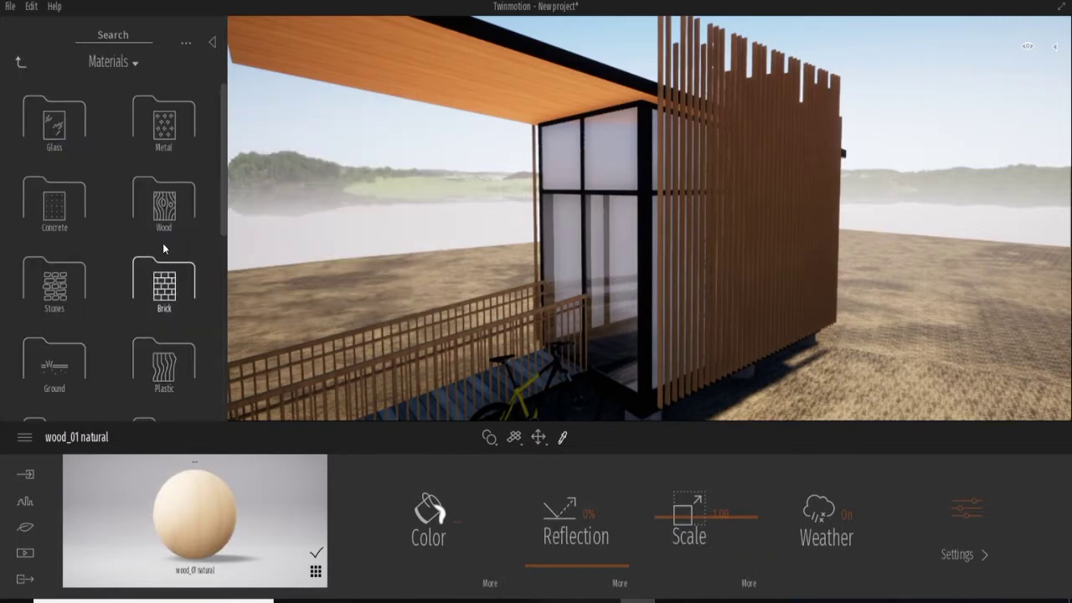
click(160, 208)
scroll(134, 235, down, 3)
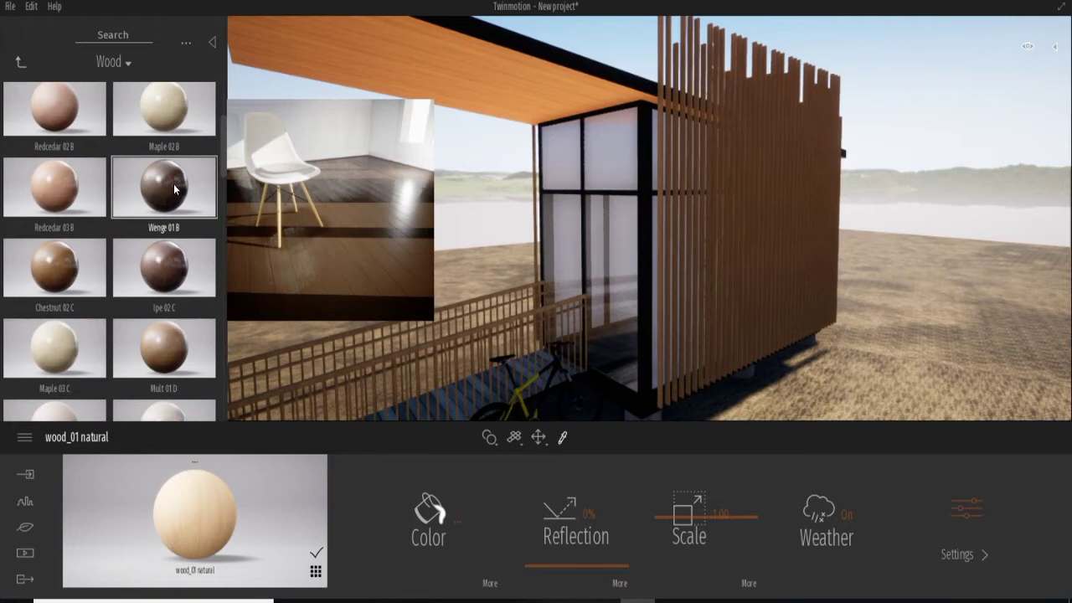
scroll(76, 176, down, 3)
click(18, 62)
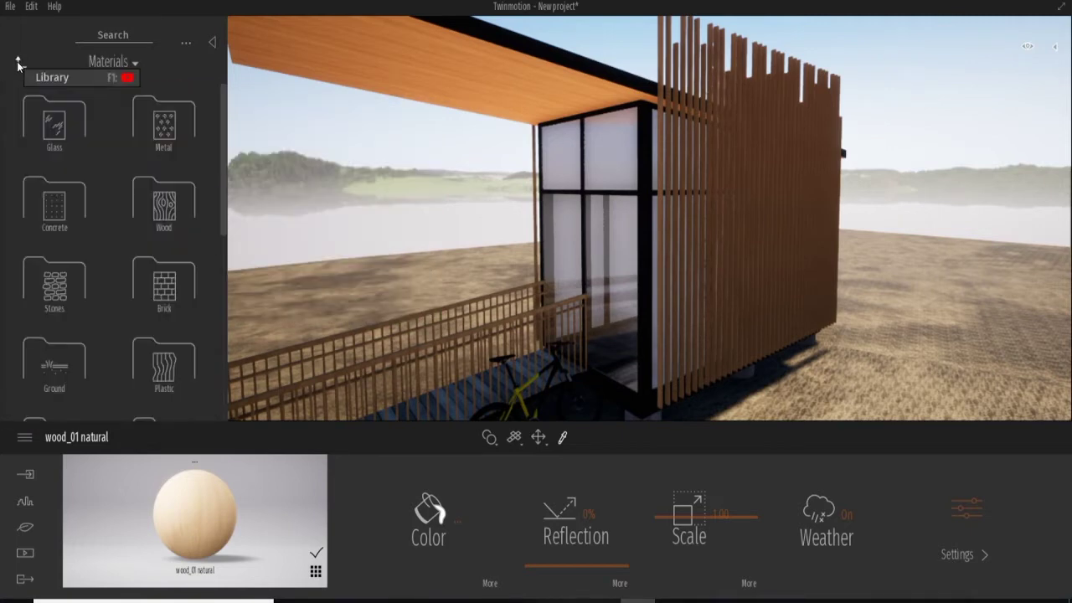
click(159, 358)
scroll(168, 322, down, 3)
scroll(161, 240, down, 3)
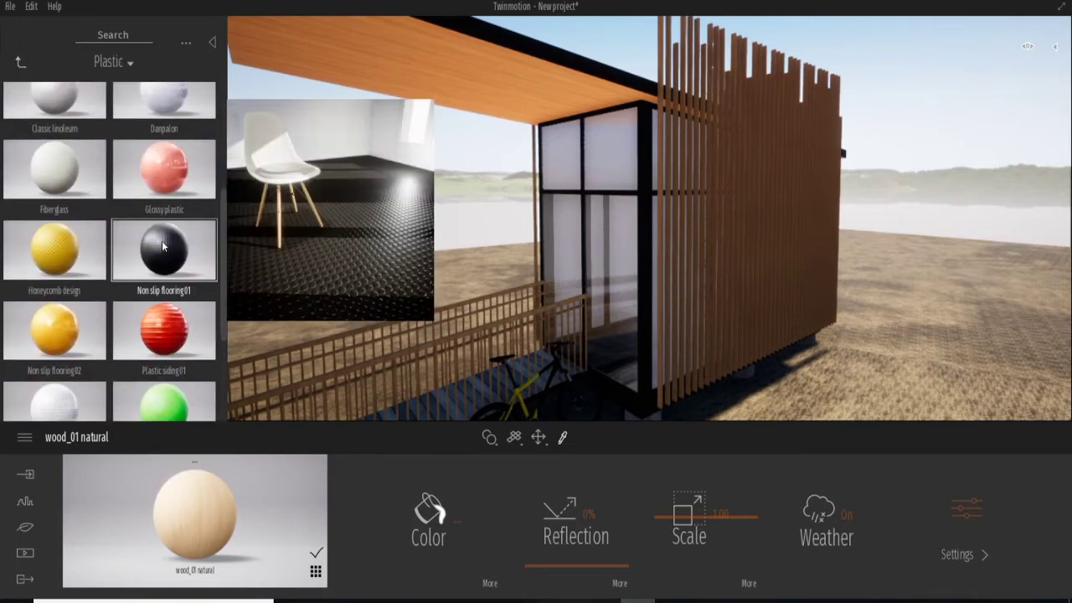
scroll(161, 243, down, 1)
scroll(125, 268, down, 2)
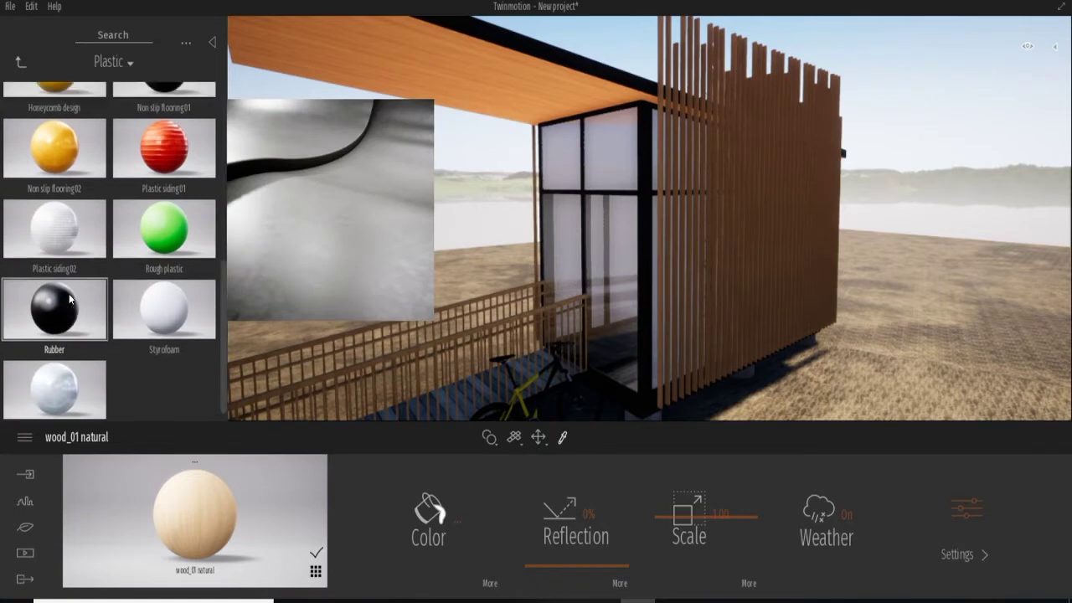
drag(70, 298, 67, 314)
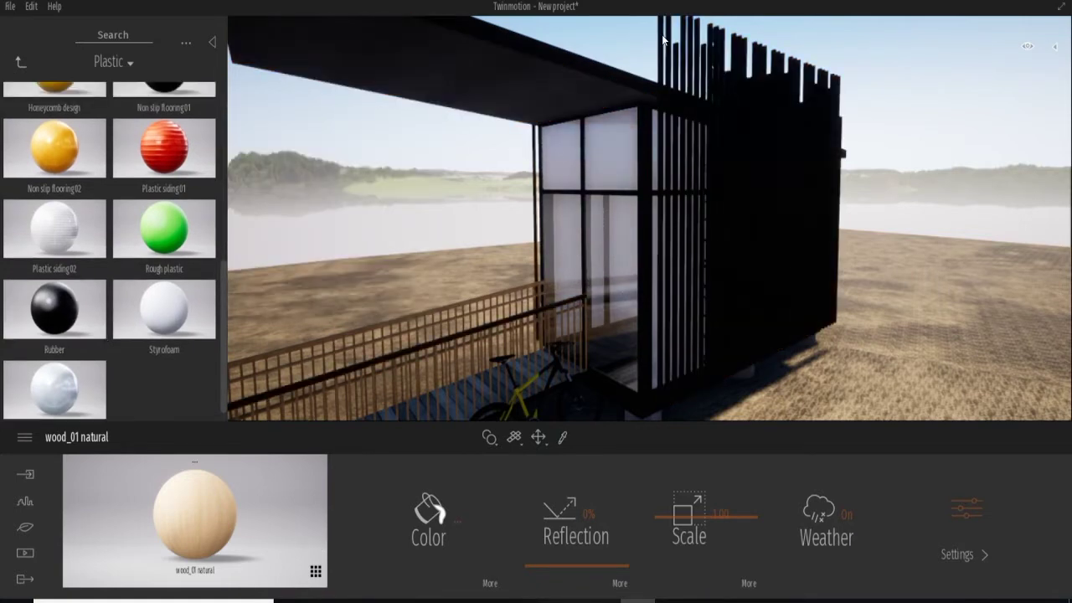
click(21, 61)
click(165, 224)
mouse_move(163, 113)
mouse_down()
mouse_move(725, 50)
mouse_move(662, 31)
mouse_up()
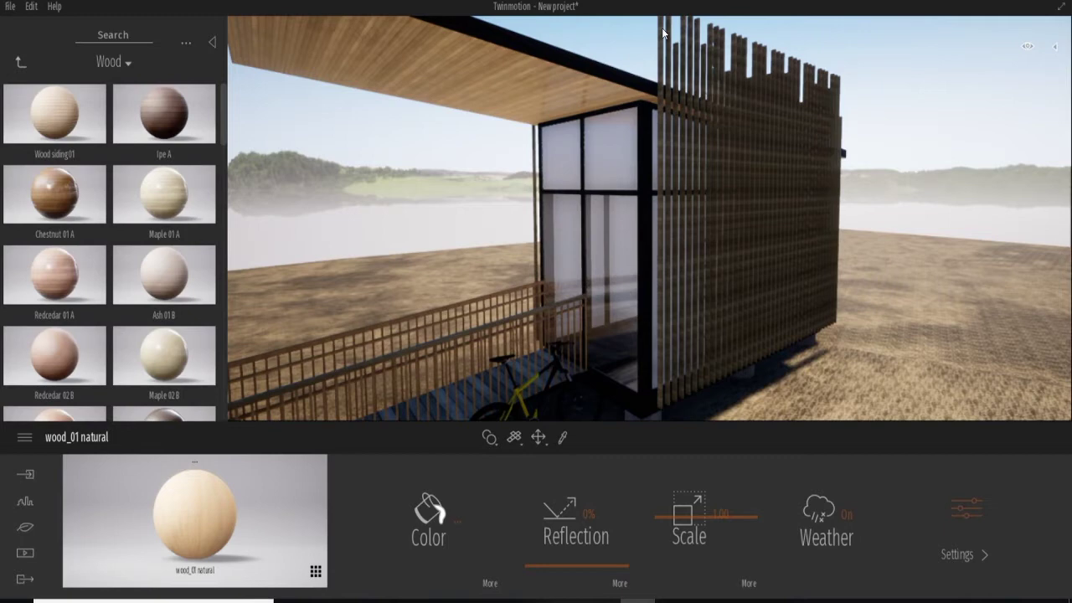
drag(661, 28, 661, 27)
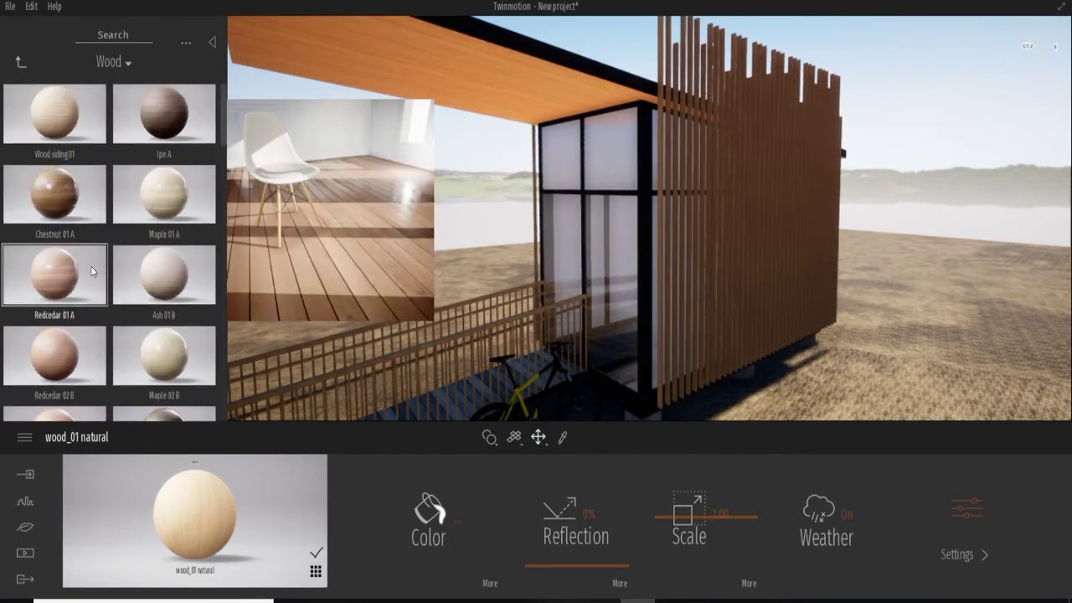
scroll(104, 232, down, 1)
scroll(104, 232, down, 1)
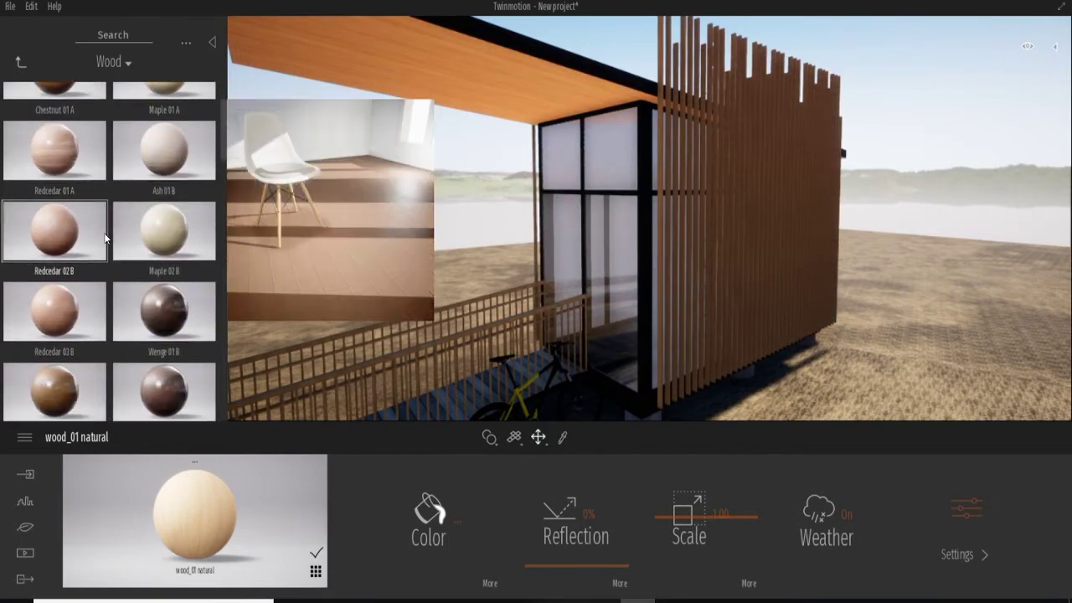
scroll(154, 287, down, 2)
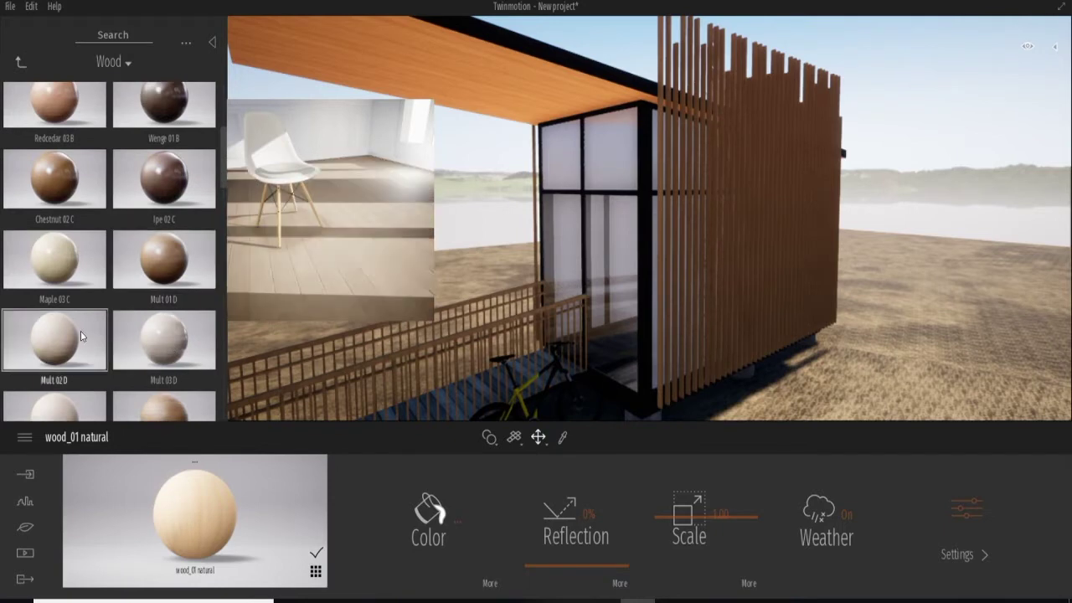
scroll(81, 331, down, 2)
scroll(76, 301, down, 2)
scroll(72, 283, down, 2)
scroll(71, 287, down, 3)
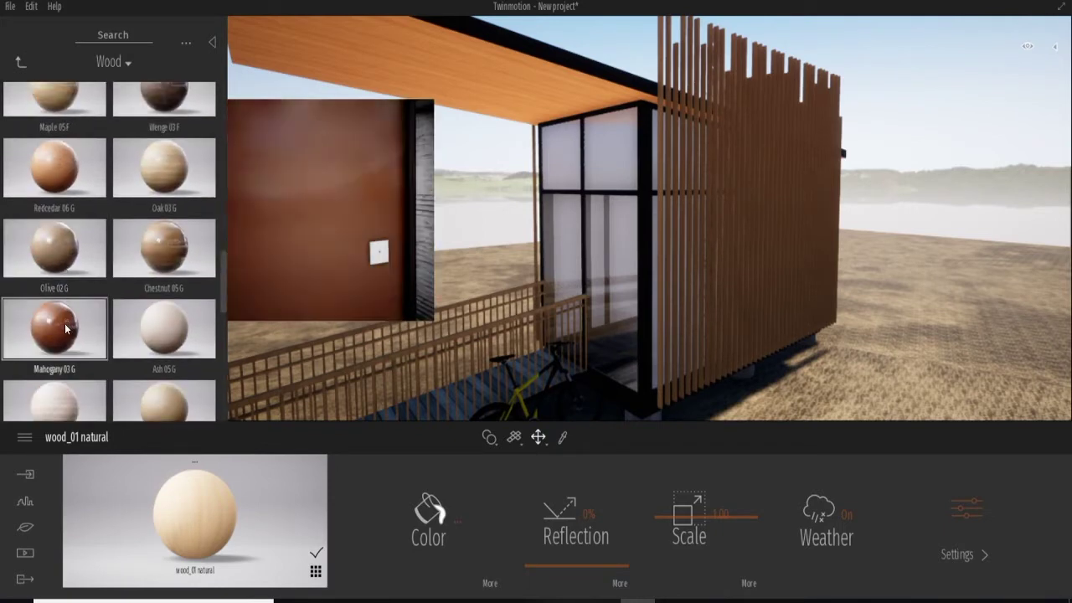
drag(67, 326, 694, 40)
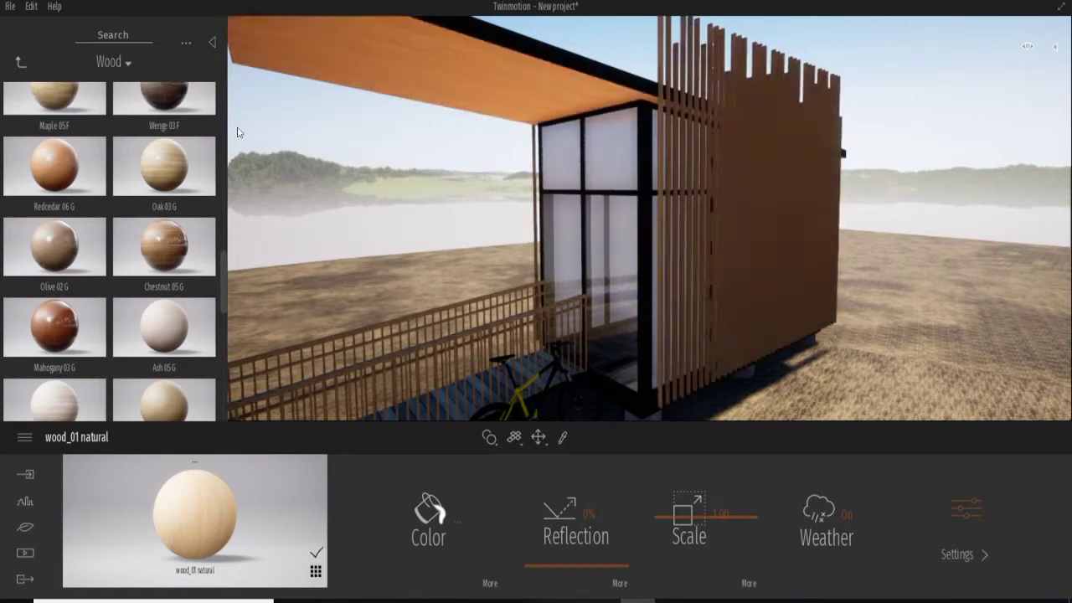
scroll(81, 307, up, 5)
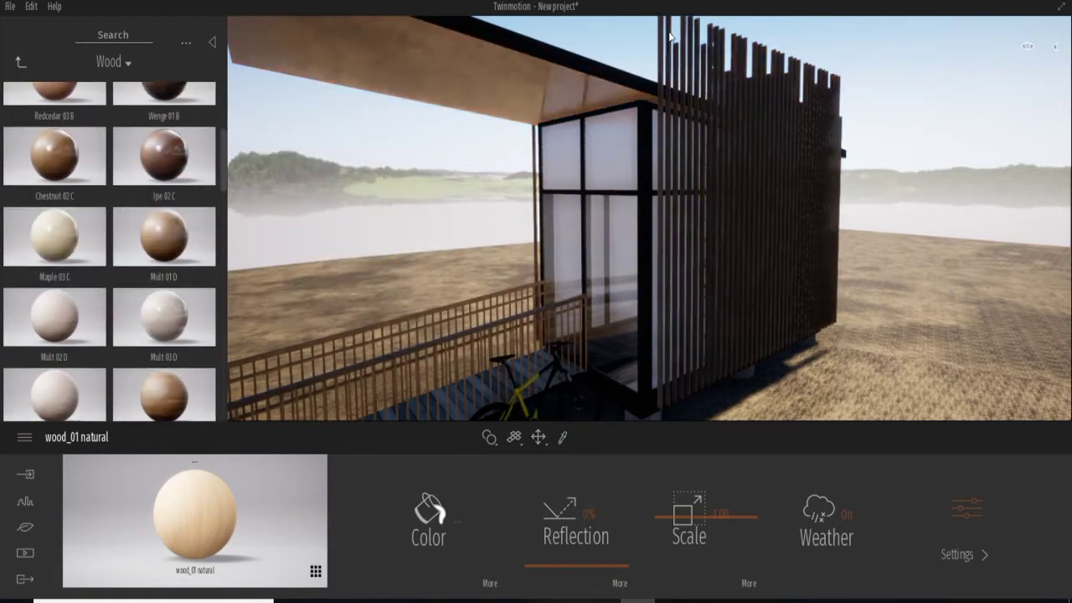
scroll(152, 345, down, 2)
scroll(140, 283, down, 3)
scroll(143, 275, down, 3)
scroll(142, 276, down, 3)
scroll(117, 274, down, 2)
scroll(98, 273, down, 3)
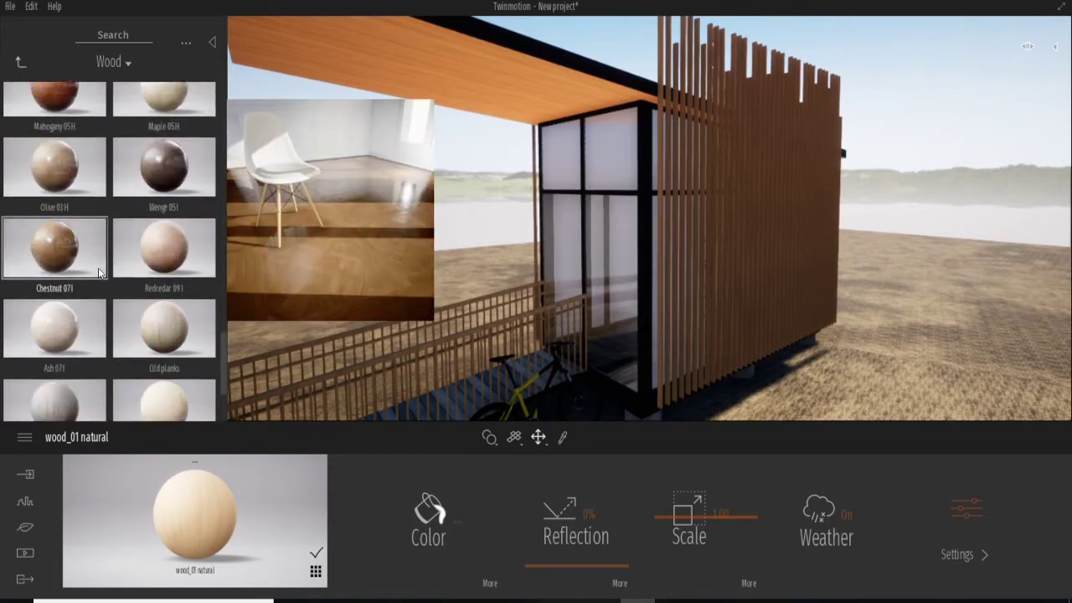
scroll(128, 299, down, 2)
drag(161, 327, 663, 30)
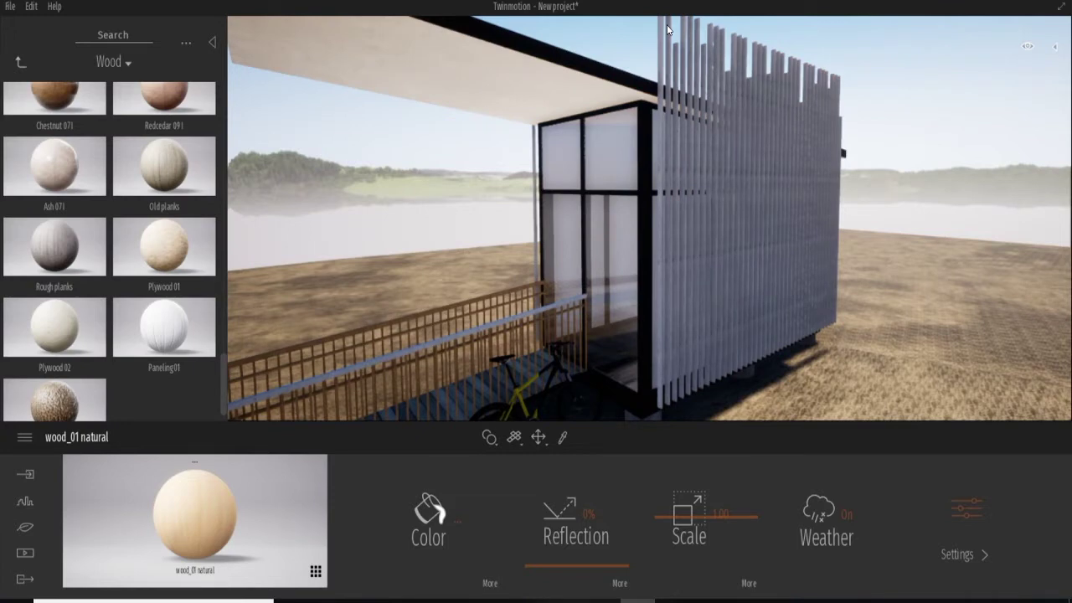
click(22, 63)
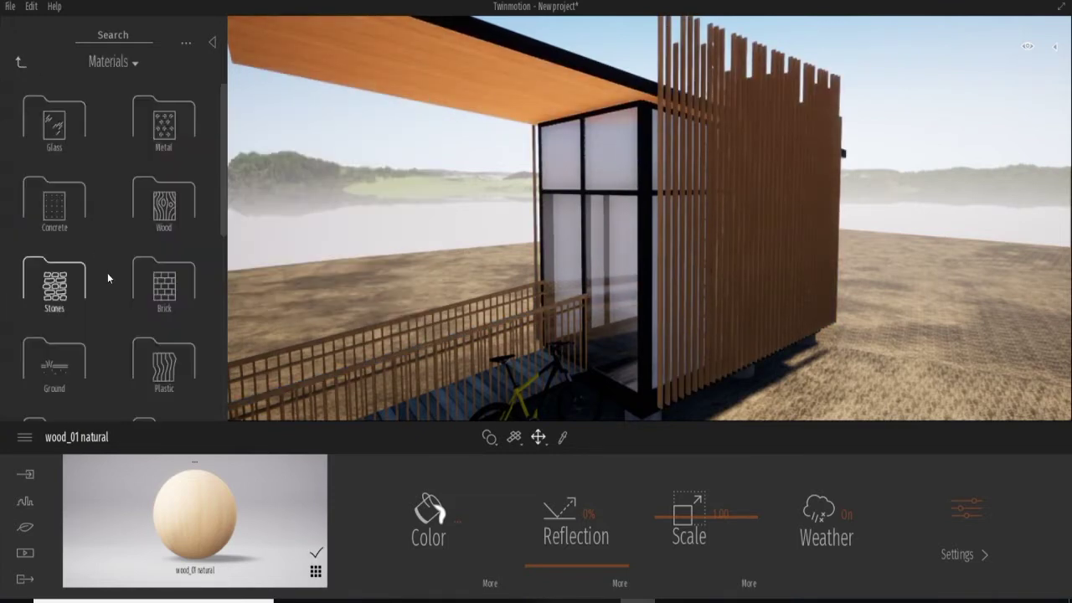
scroll(178, 298, down, 1)
click(175, 307)
mouse_move(164, 275)
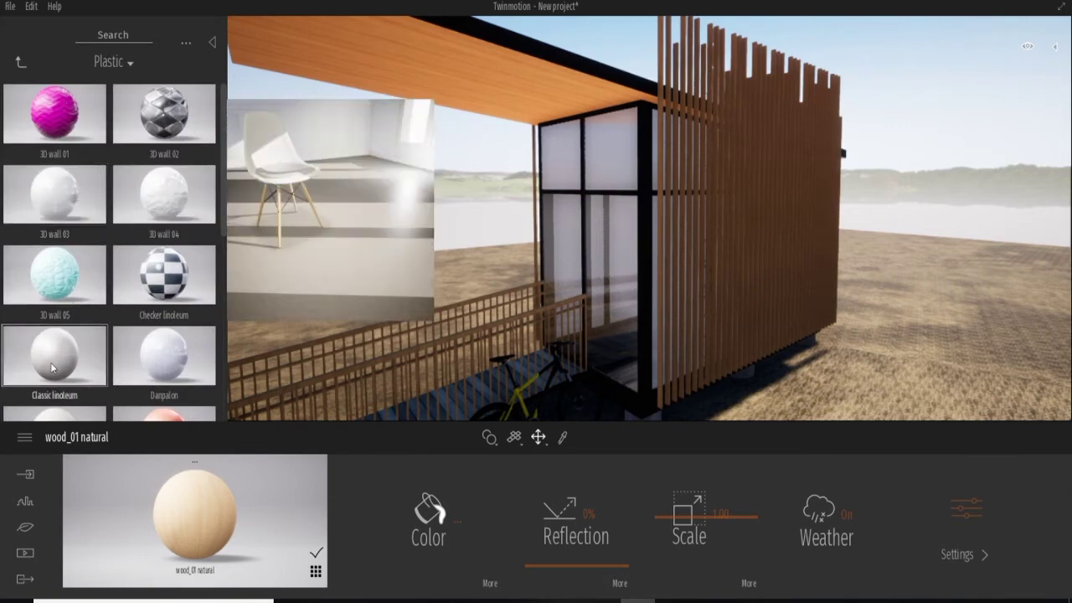
drag(52, 366, 663, 35)
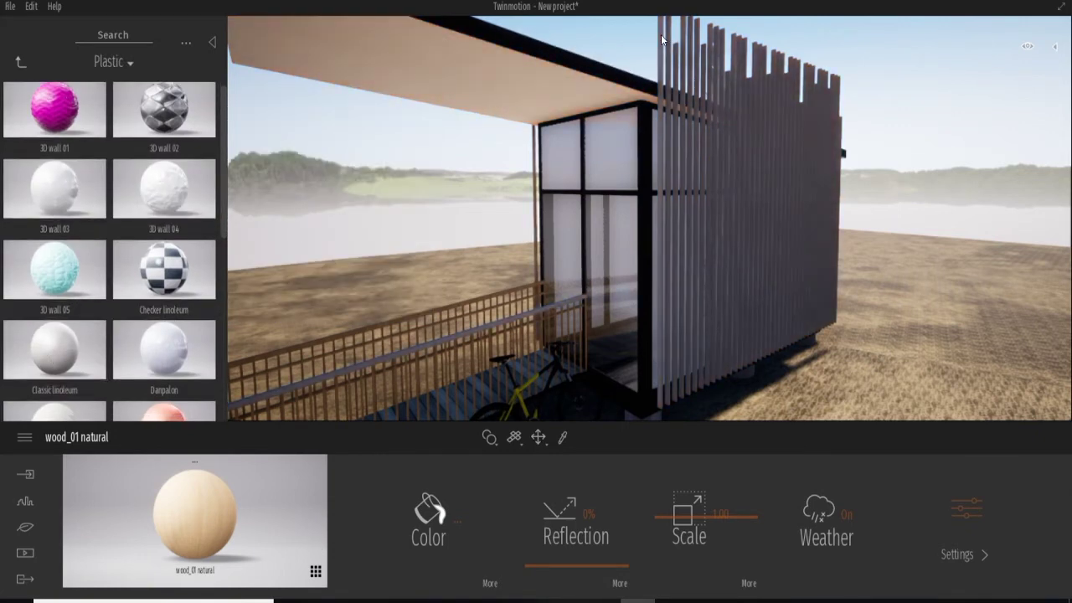
key(ctrl+z)
scroll(74, 237, down, 1)
scroll(99, 281, down, 2)
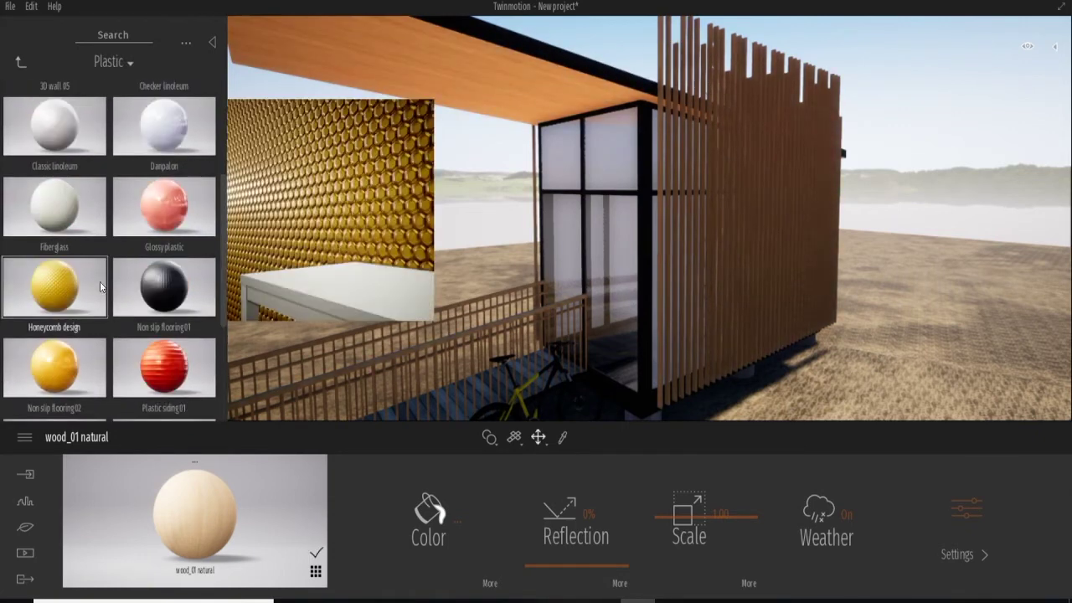
scroll(100, 281, down, 2)
drag(159, 289, 660, 37)
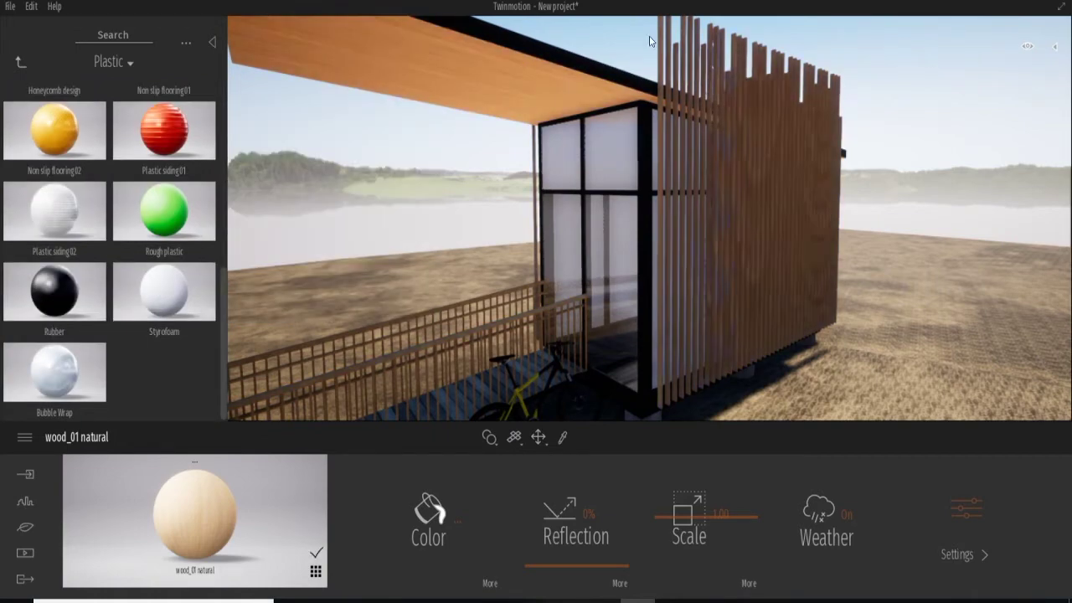
scroll(695, 244, down, 5)
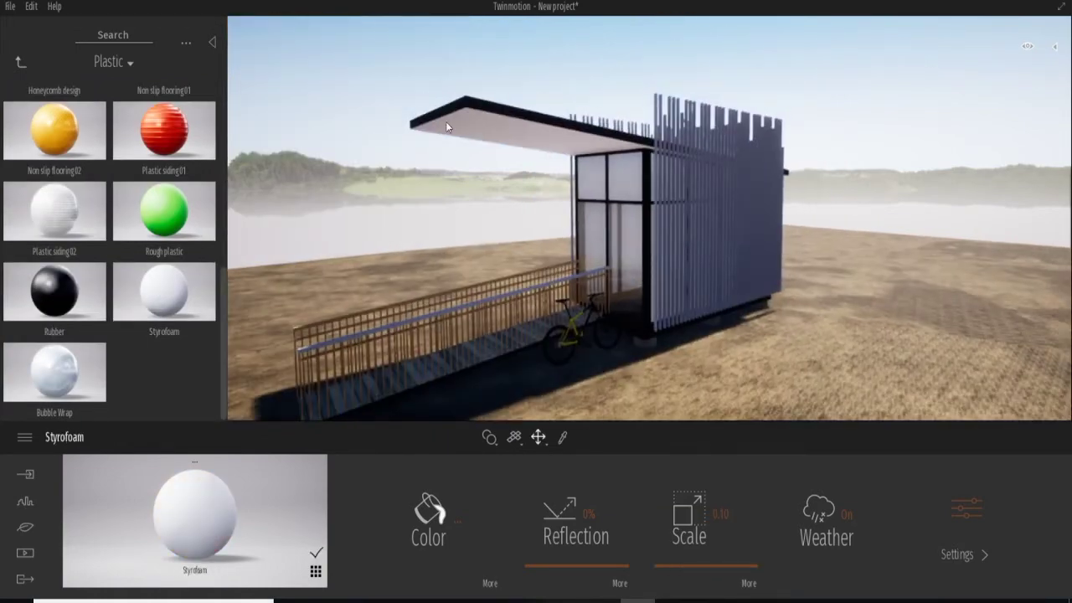
key(ctrl+z)
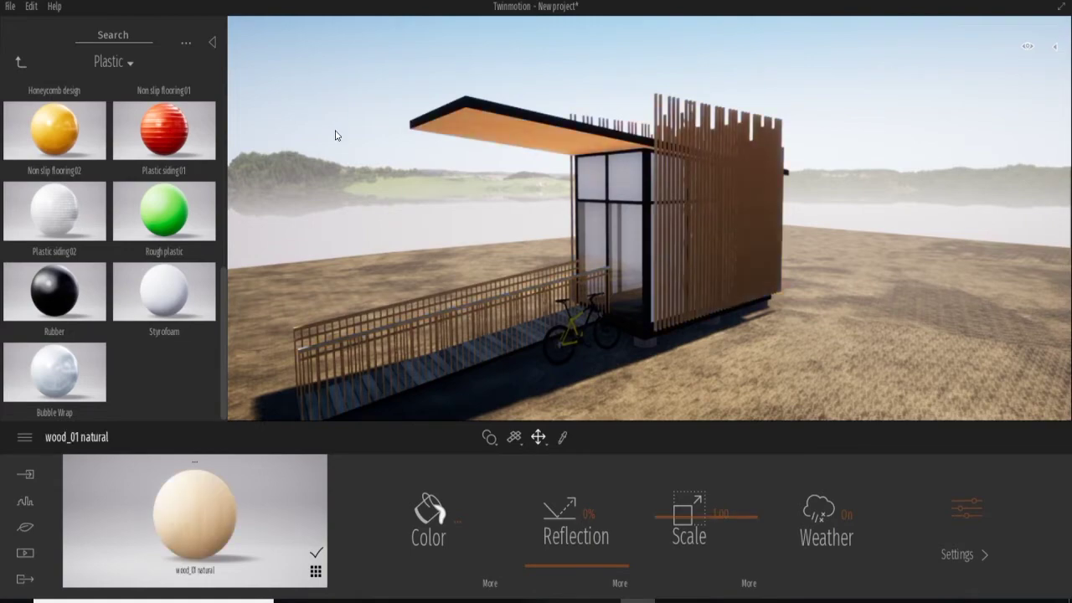
Drag Paneling01 from the Wood materials onto the ramp's walking surface.
click(20, 62)
click(155, 180)
mouse_move(319, 356)
mouse_down()
mouse_move(577, 320)
mouse_move(597, 360)
mouse_move(560, 419)
mouse_move(602, 292)
mouse_move(575, 366)
mouse_move(583, 386)
mouse_move(610, 330)
mouse_up()
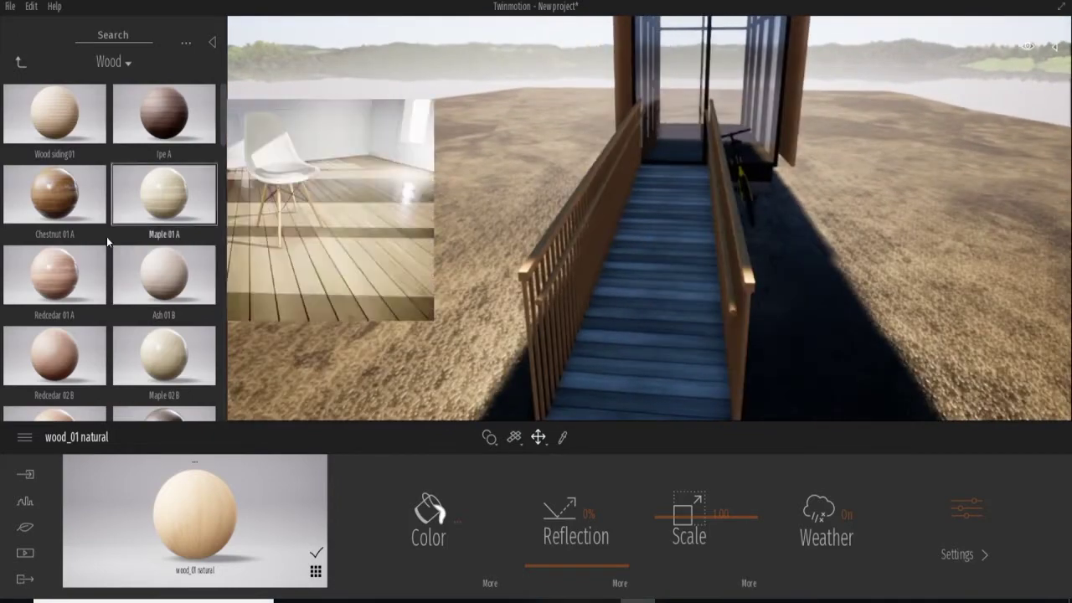
scroll(134, 268, down, 1)
scroll(136, 250, up, 1)
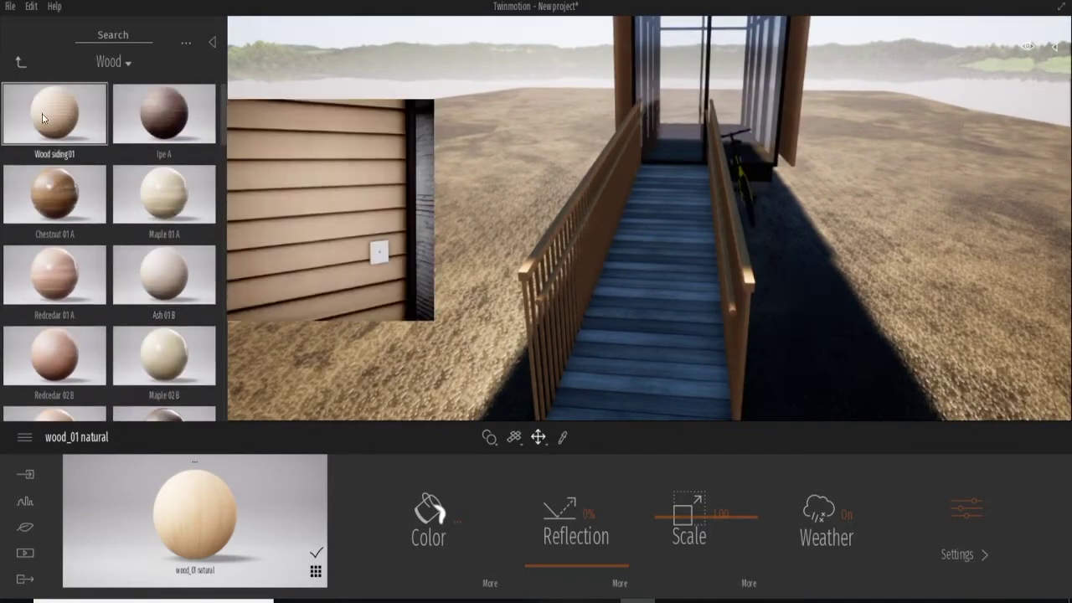
scroll(155, 268, down, 3)
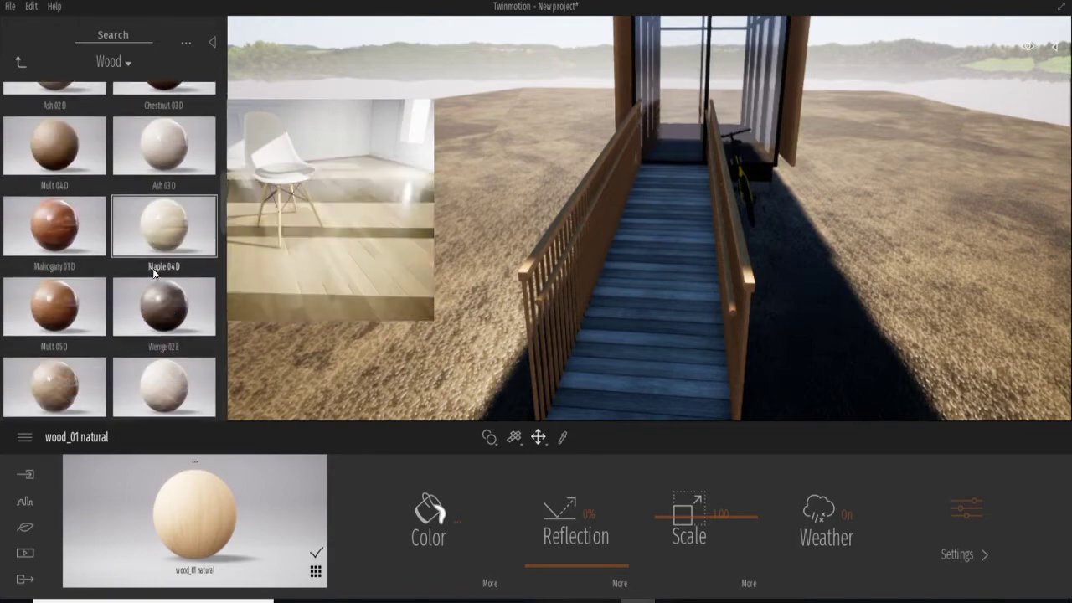
scroll(156, 303, down, 2)
scroll(156, 300, down, 2)
scroll(156, 299, down, 2)
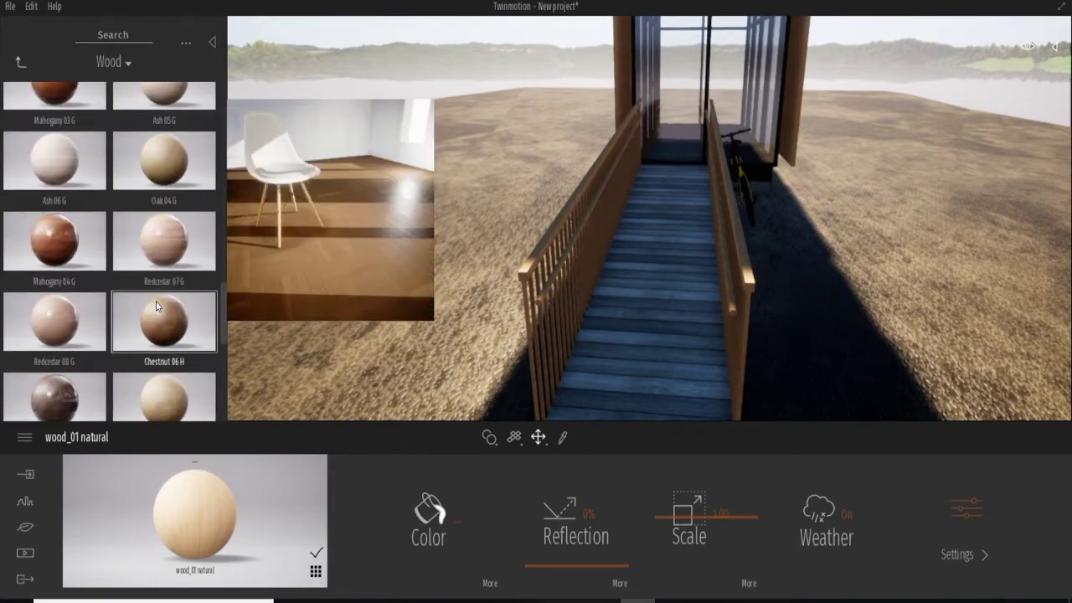
scroll(156, 299, down, 2)
scroll(157, 298, down, 2)
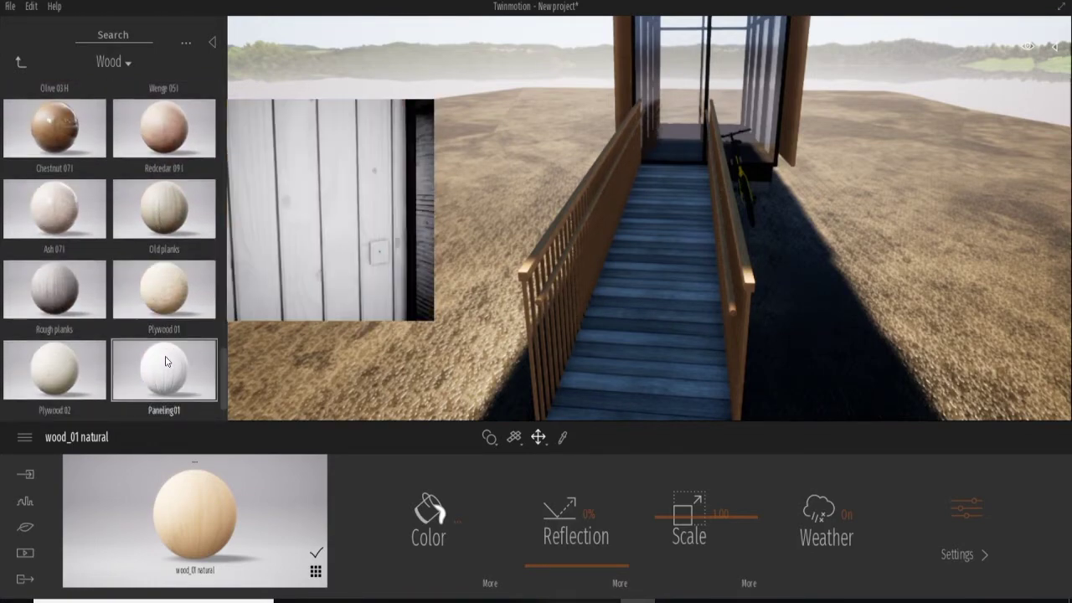
drag(165, 361, 635, 323)
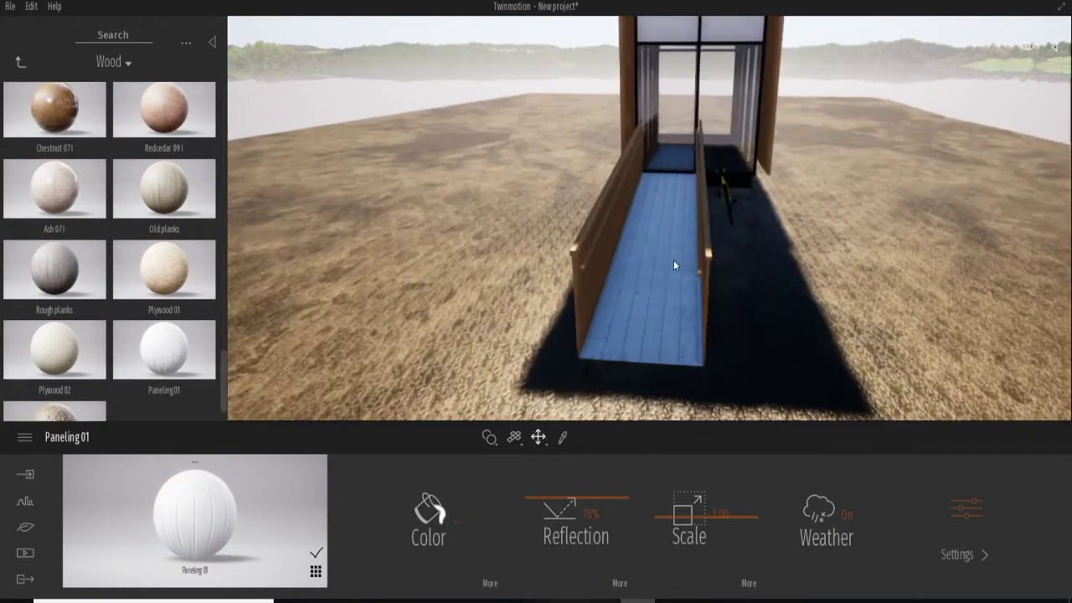
Orbit the view to inspect the ramp from the side and the whole shelter.
drag(673, 259, 658, 201)
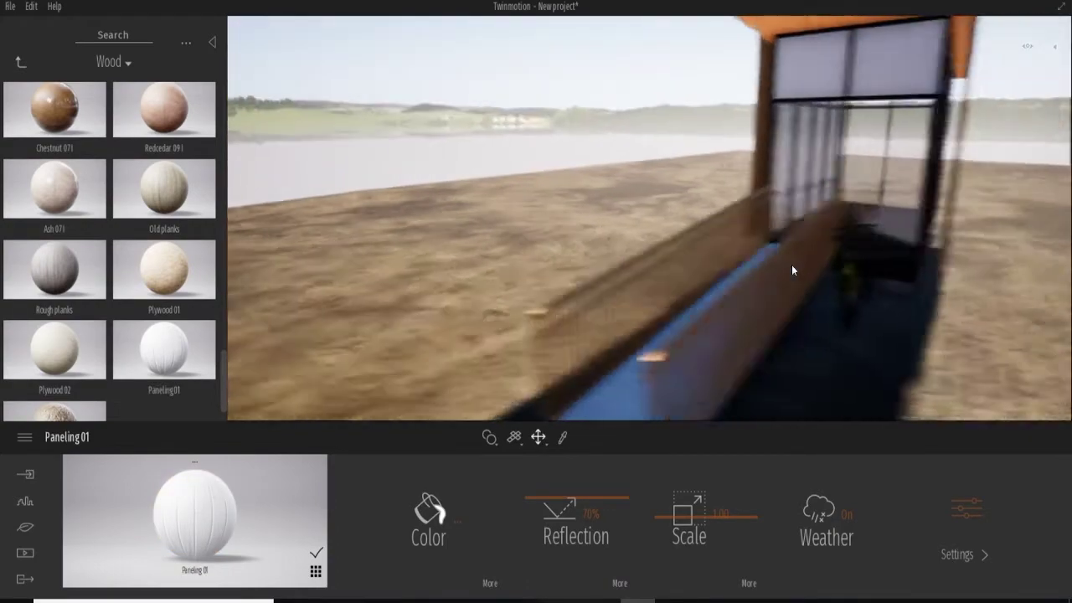
scroll(657, 201, down, 3)
scroll(662, 215, down, 2)
scroll(662, 215, up, 3)
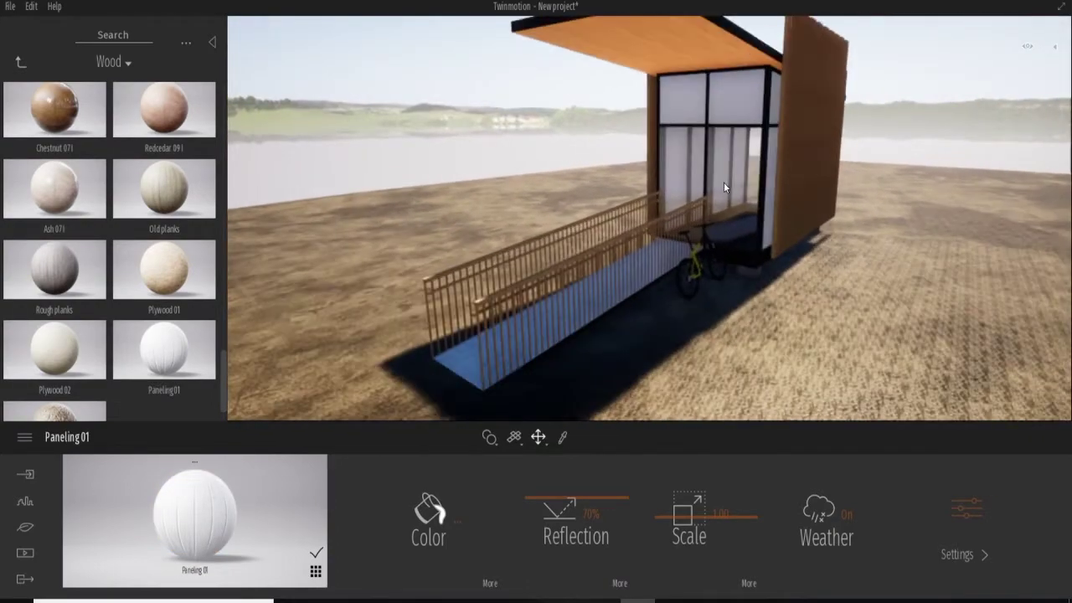
scroll(698, 195, up, 1)
drag(681, 213, 621, 192)
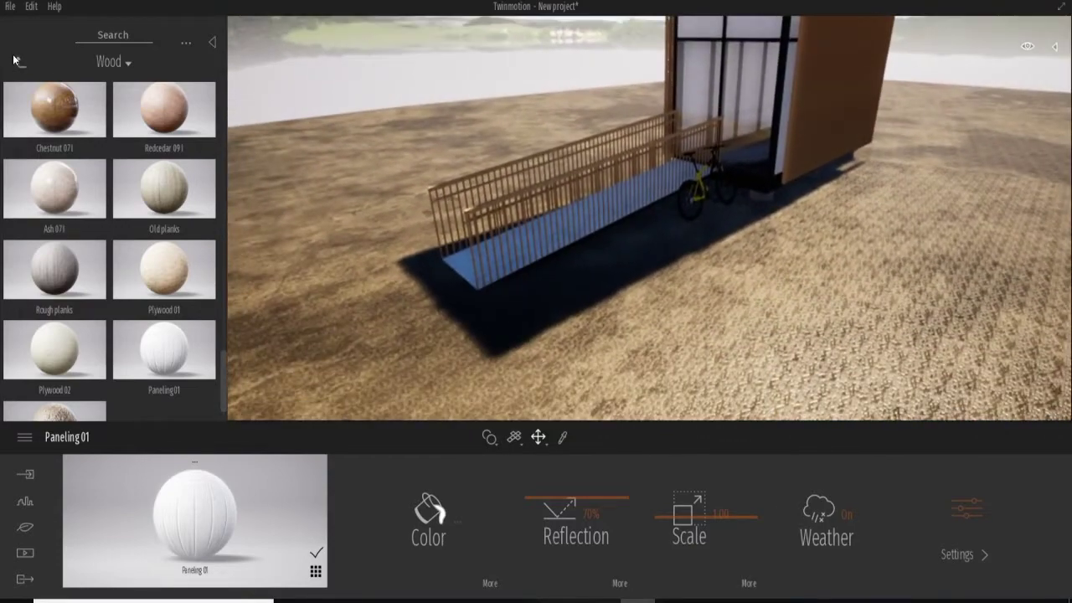
Place a first Bird of paradise 2 from Nature > Vegetation > Bushes before the ramp.
click(20, 528)
click(695, 502)
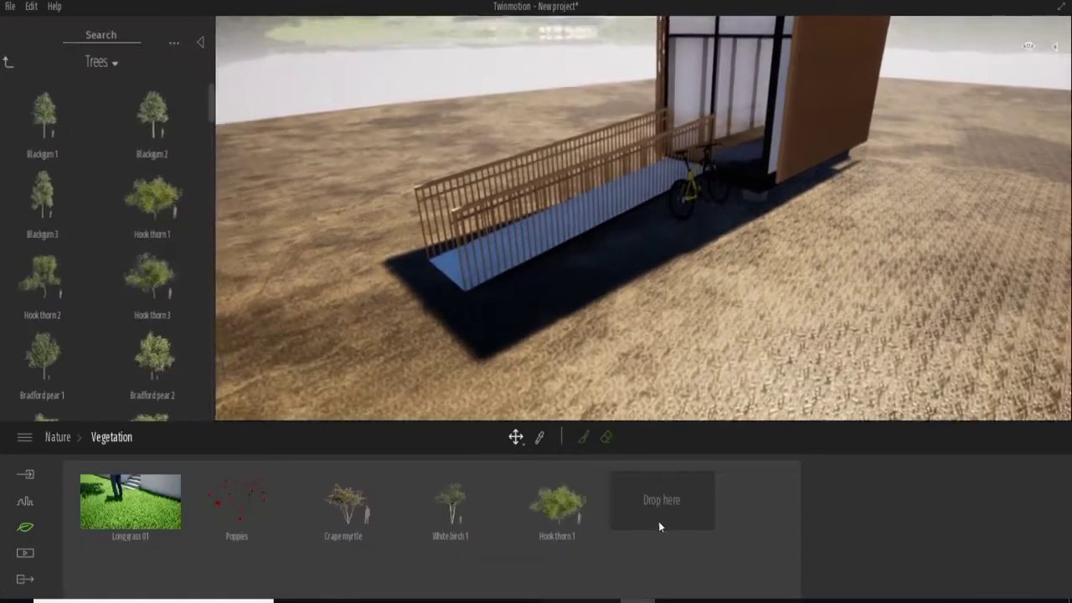
click(22, 59)
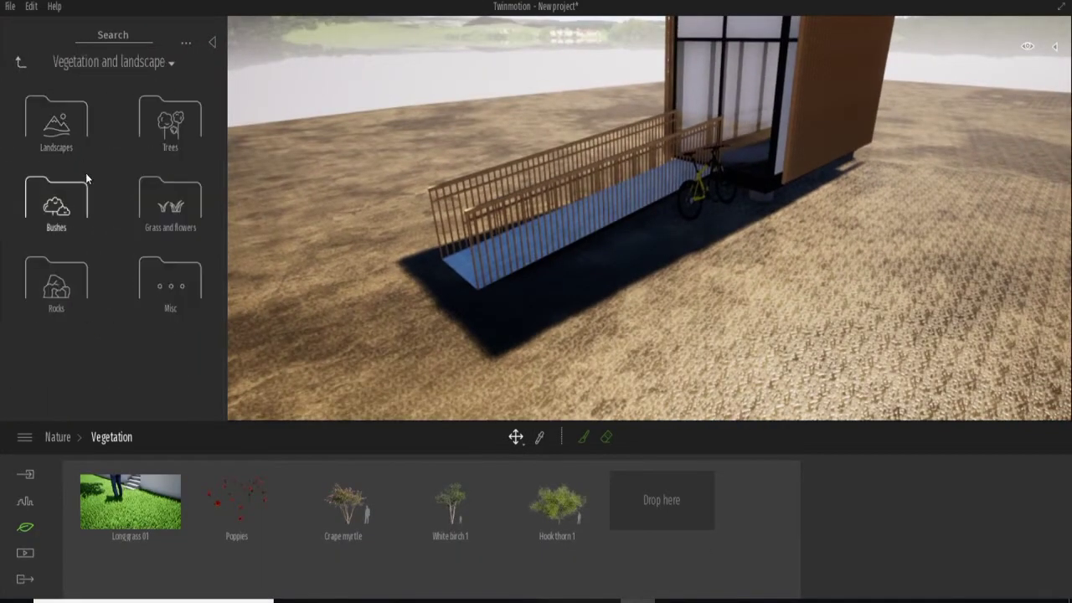
click(56, 205)
scroll(142, 230, down, 2)
scroll(142, 231, down, 2)
scroll(142, 231, down, 2)
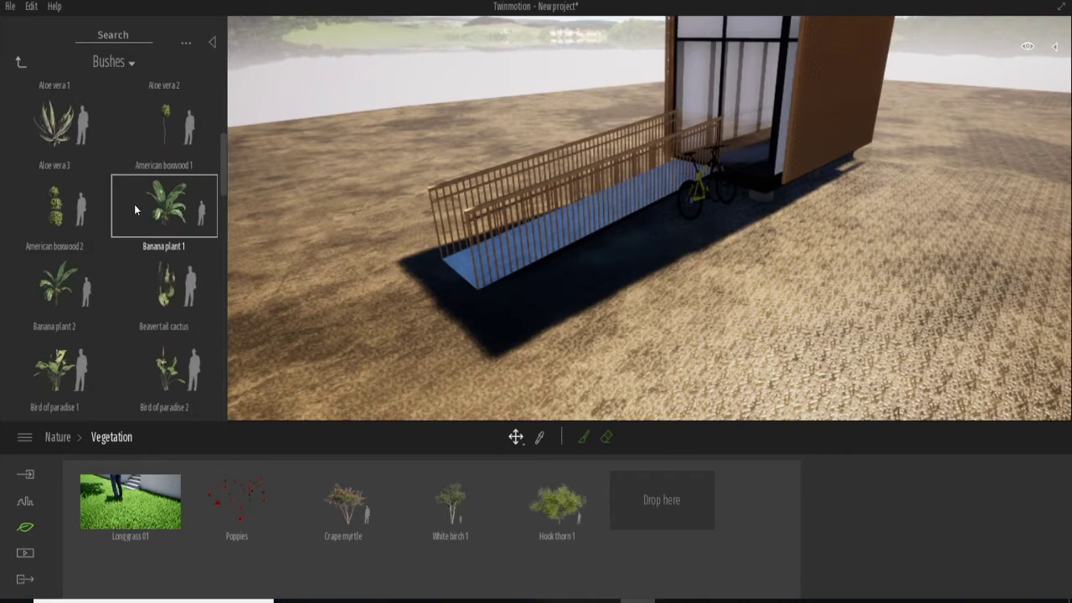
drag(168, 379, 653, 308)
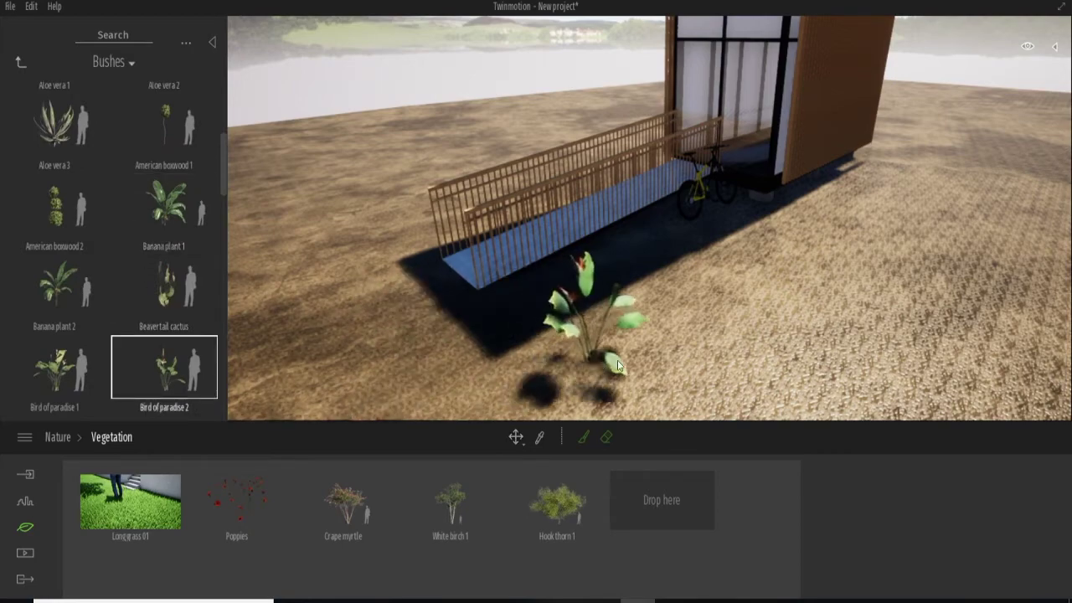
Paint more bird of paradise plants on the right and front, undoing the last one.
scroll(628, 352, down, 3)
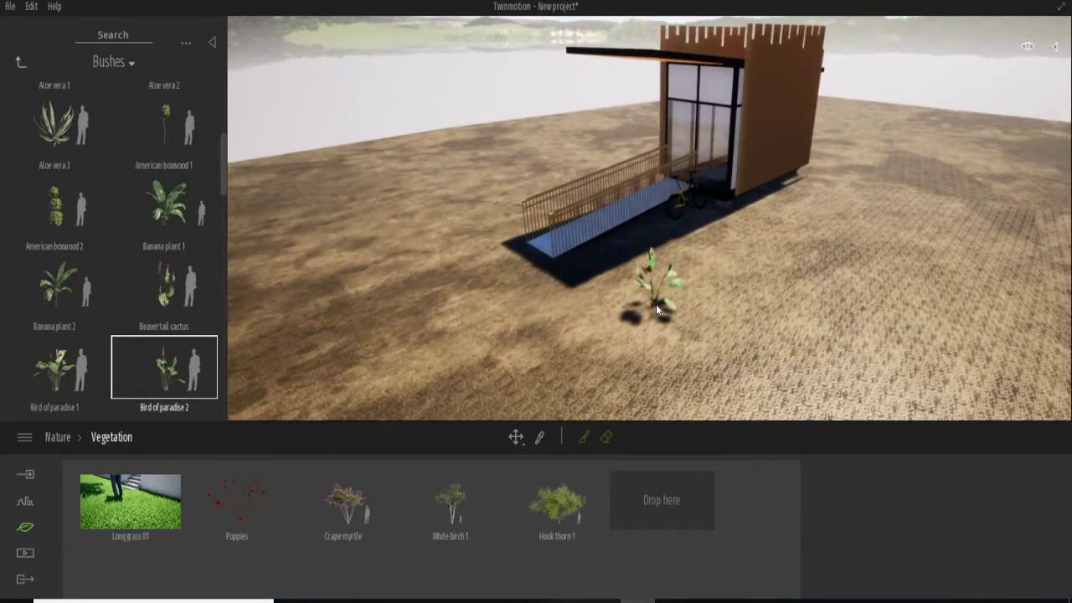
scroll(656, 304, up, 3)
click(680, 261)
click(891, 307)
click(971, 180)
click(1032, 165)
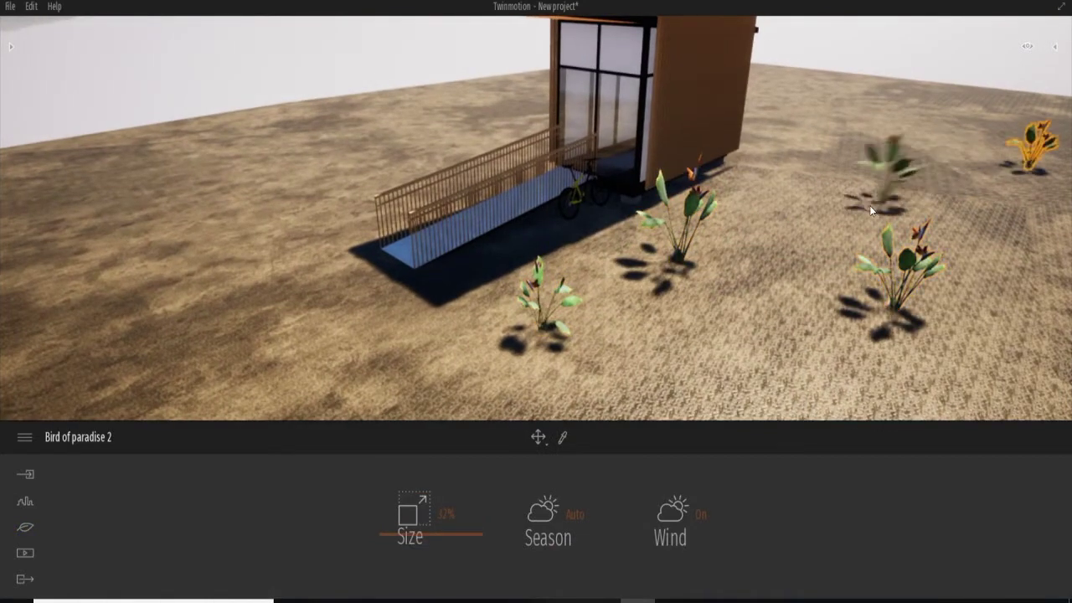
click(869, 203)
click(196, 347)
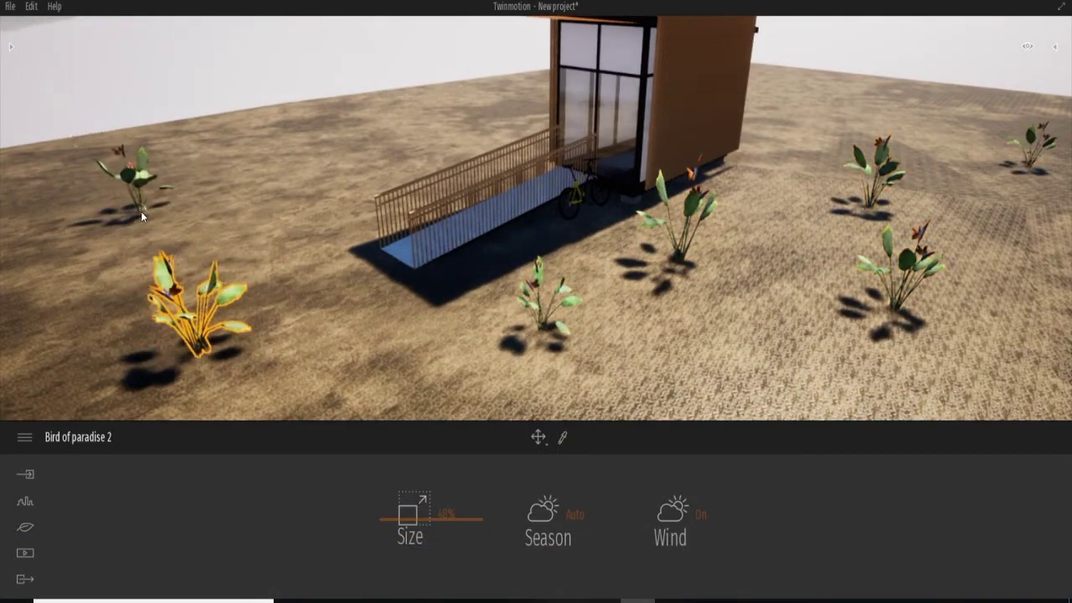
key(ctrl+z)
Add bird of paradise plants on the left, around the ramp and right side, then stop placing.
click(93, 268)
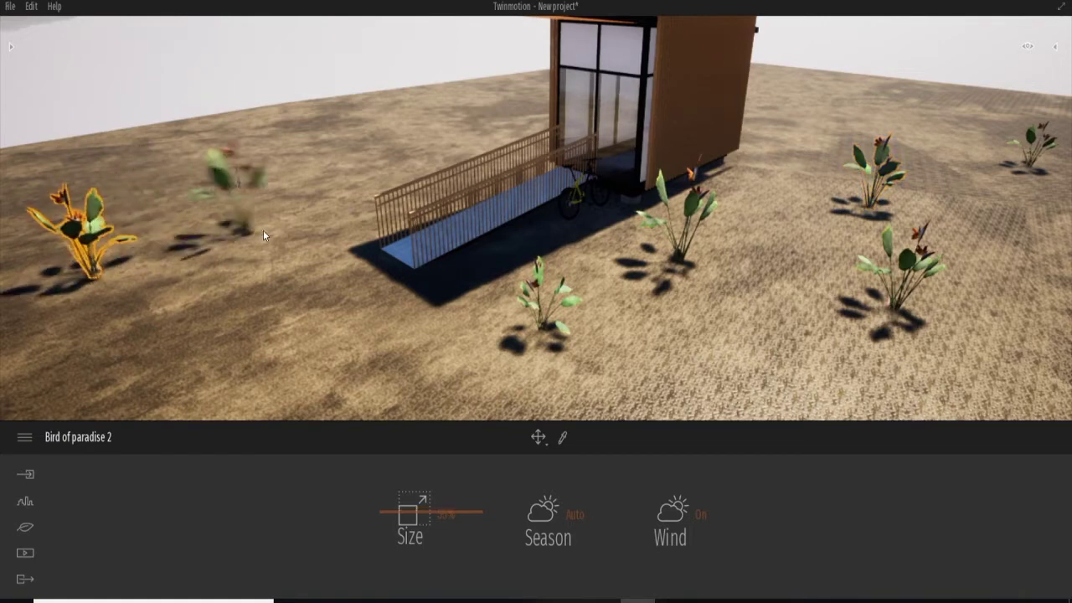
click(276, 243)
click(400, 160)
click(376, 190)
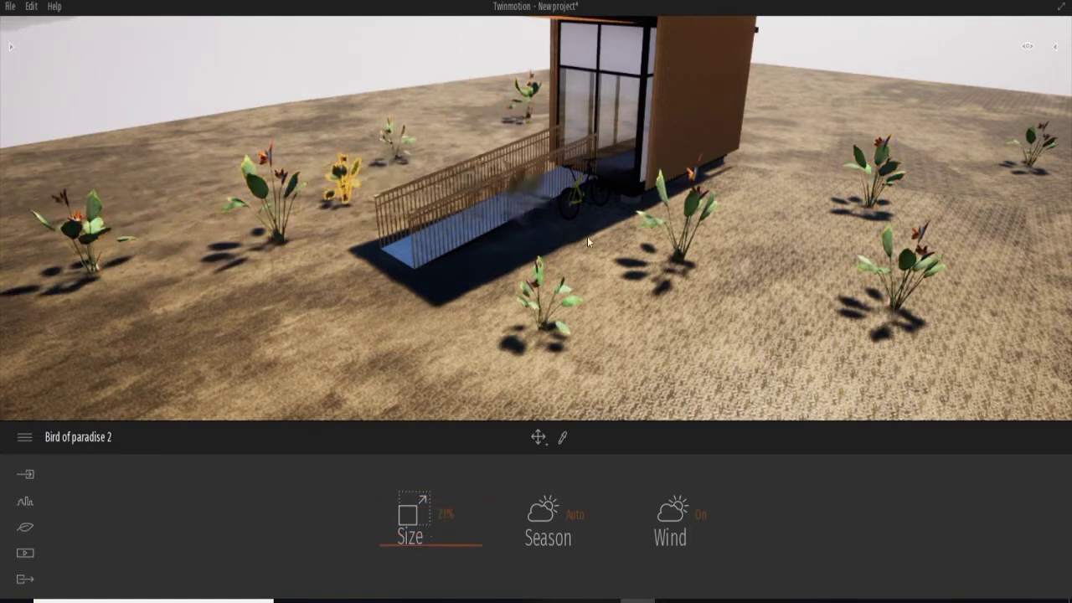
click(581, 270)
click(792, 346)
click(800, 175)
click(955, 136)
click(1010, 240)
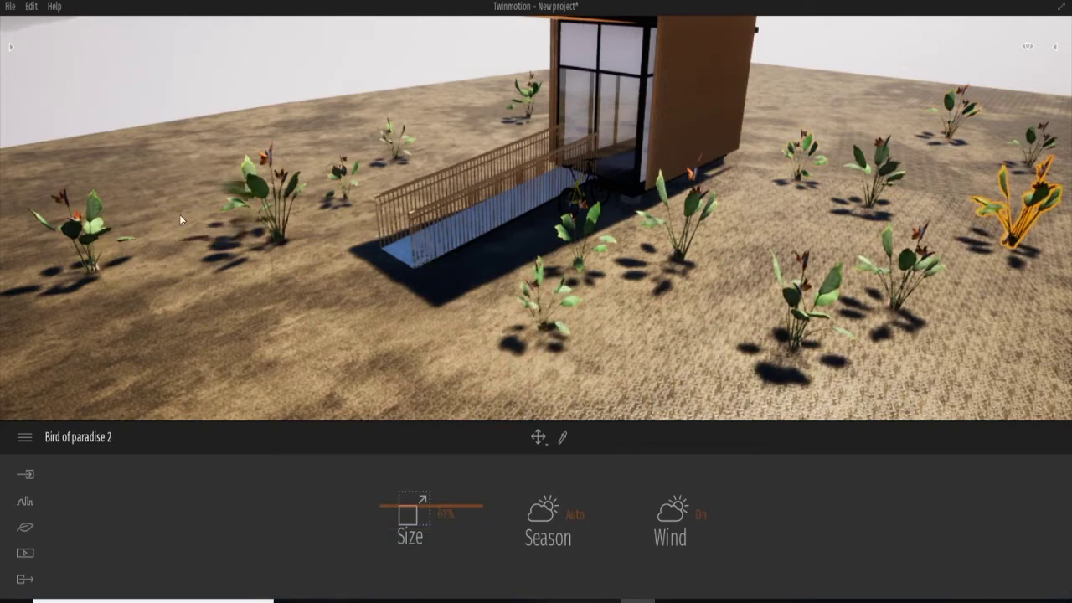
key(Escape)
click(25, 527)
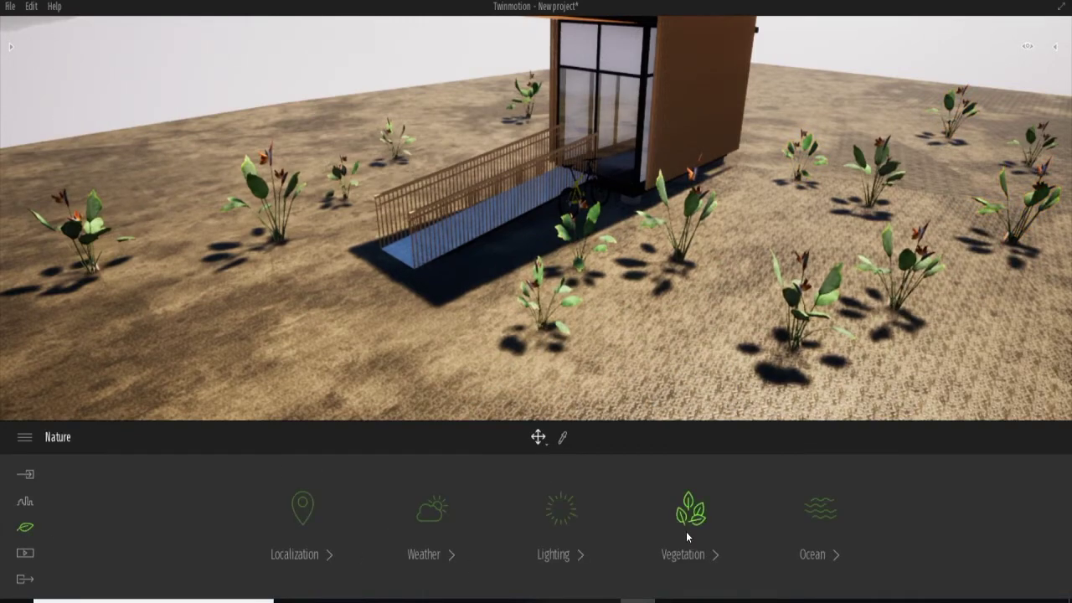
Browse the Grass and flowers plant list in the vegetation library.
click(687, 531)
click(21, 62)
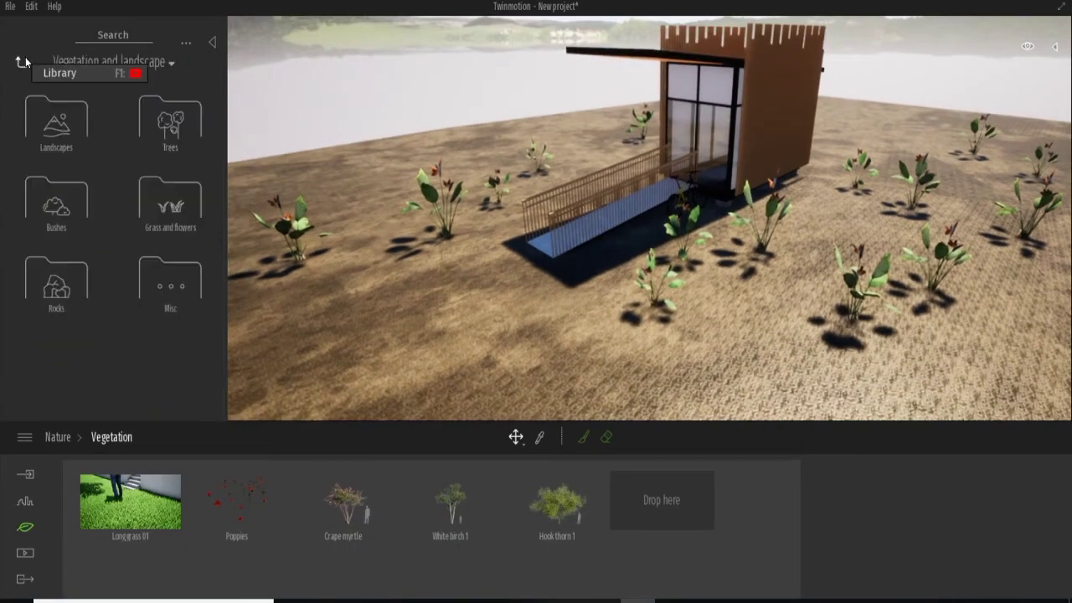
click(56, 201)
click(21, 62)
click(155, 194)
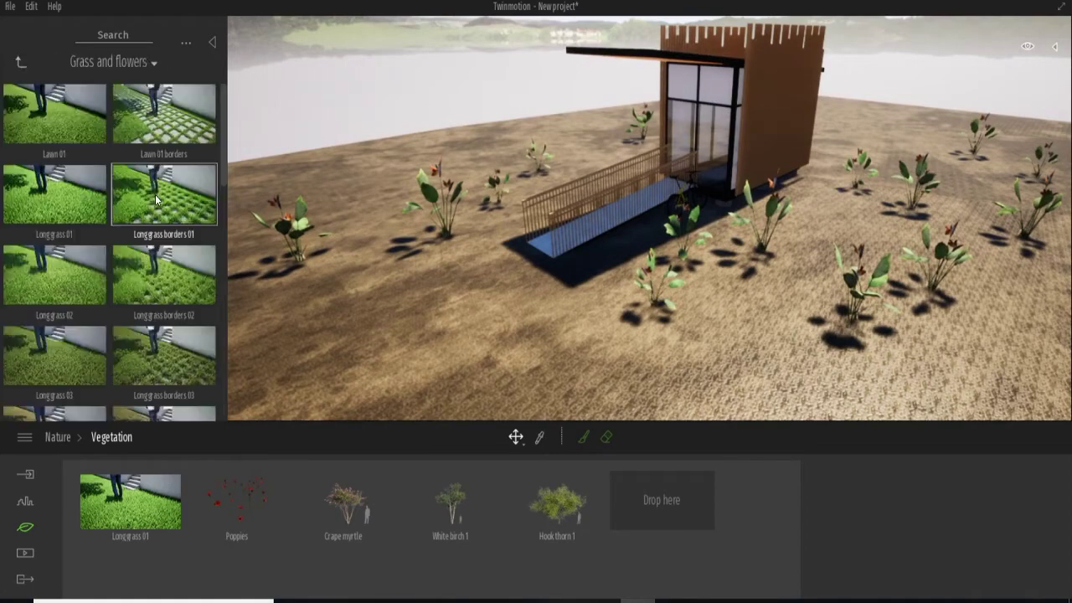
scroll(156, 196, down, 2)
scroll(156, 196, down, 2)
scroll(156, 198, down, 2)
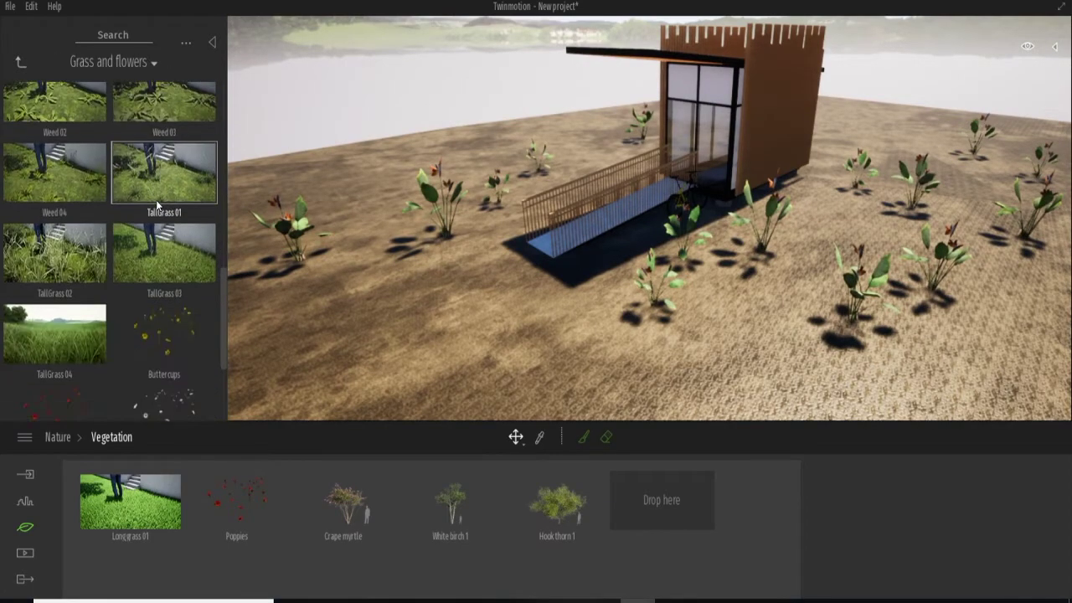
scroll(100, 167, down, 2)
scroll(50, 134, down, 2)
Test-place a Broom snakeweed 2 bush in front of the ramp.
click(21, 62)
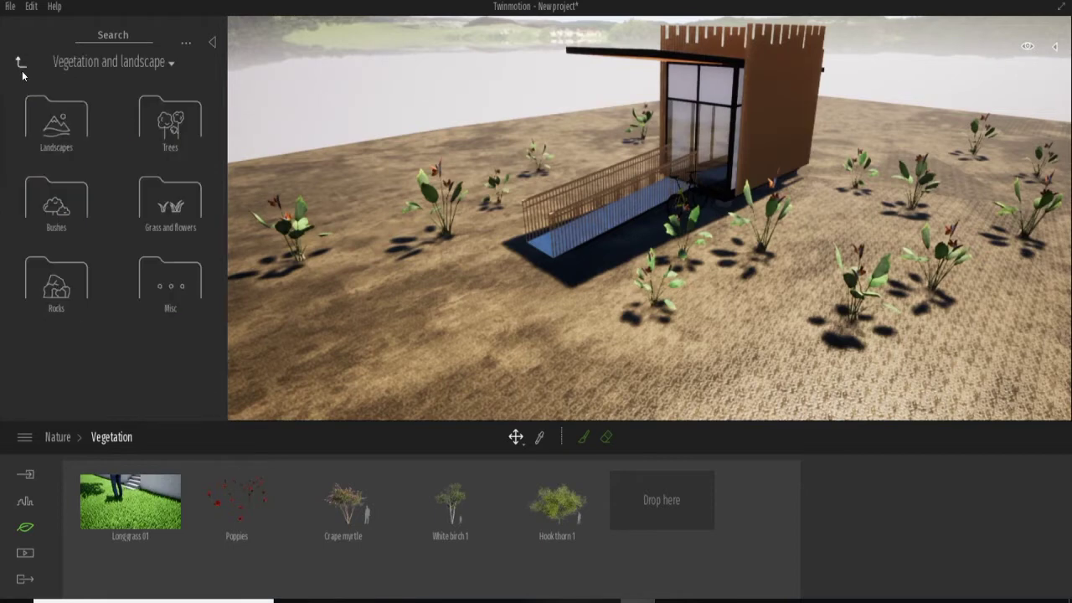
click(52, 201)
scroll(114, 265, up, 1)
scroll(114, 266, down, 1)
scroll(114, 266, down, 1)
scroll(113, 266, down, 2)
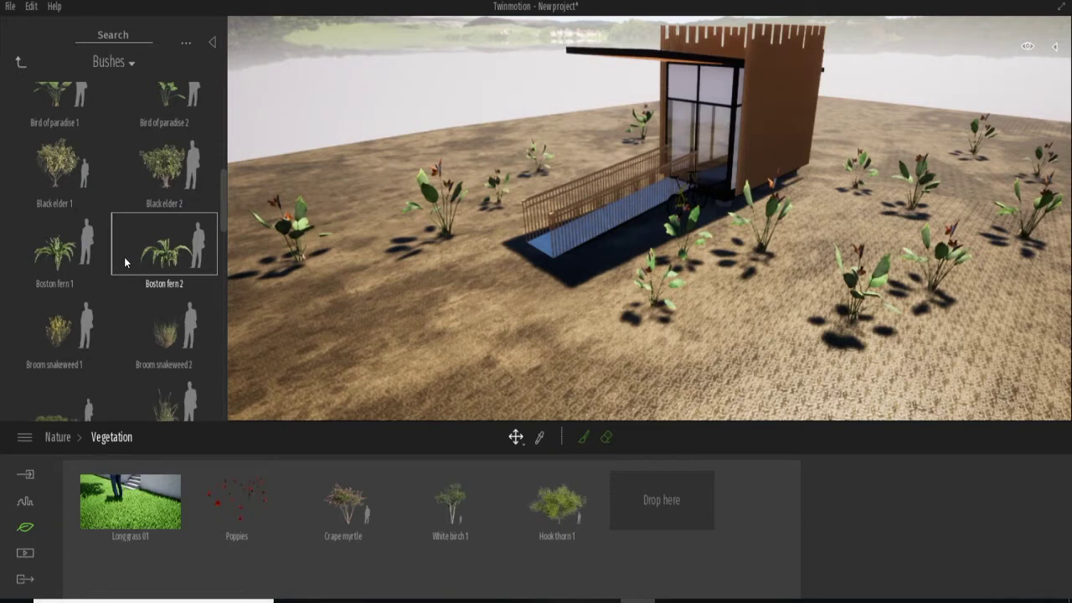
drag(164, 333, 675, 342)
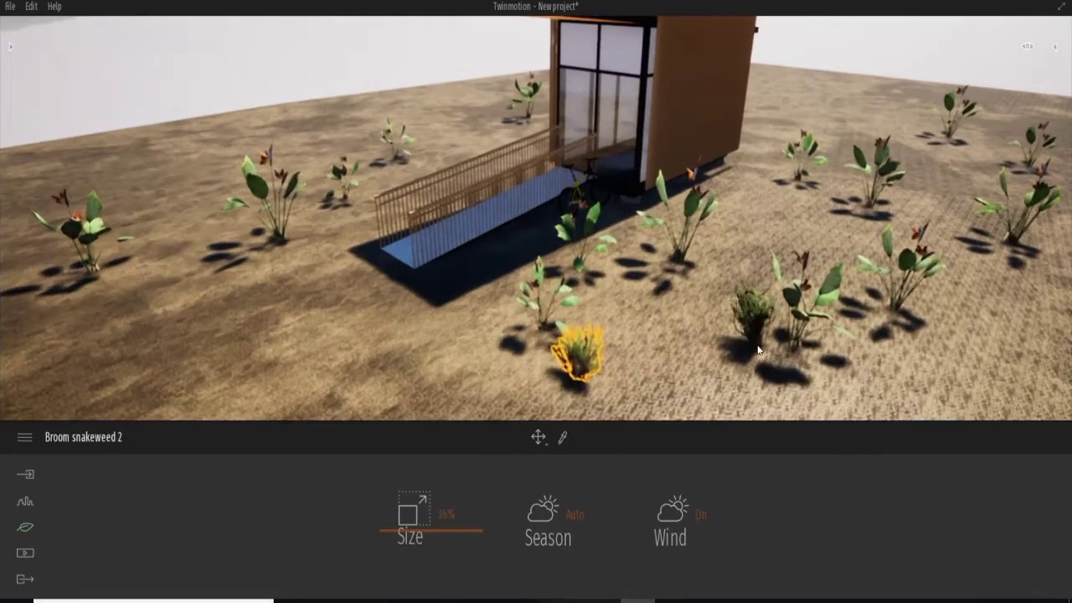
click(14, 106)
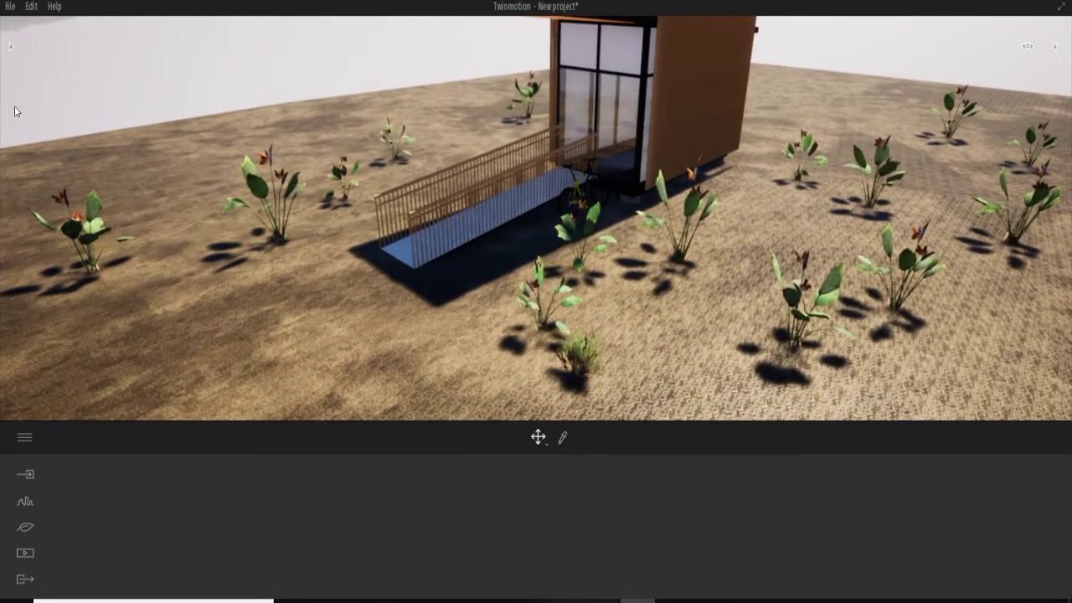
Delete a plant, then undo repeatedly to clear all plant placements.
click(69, 219)
key(Delete)
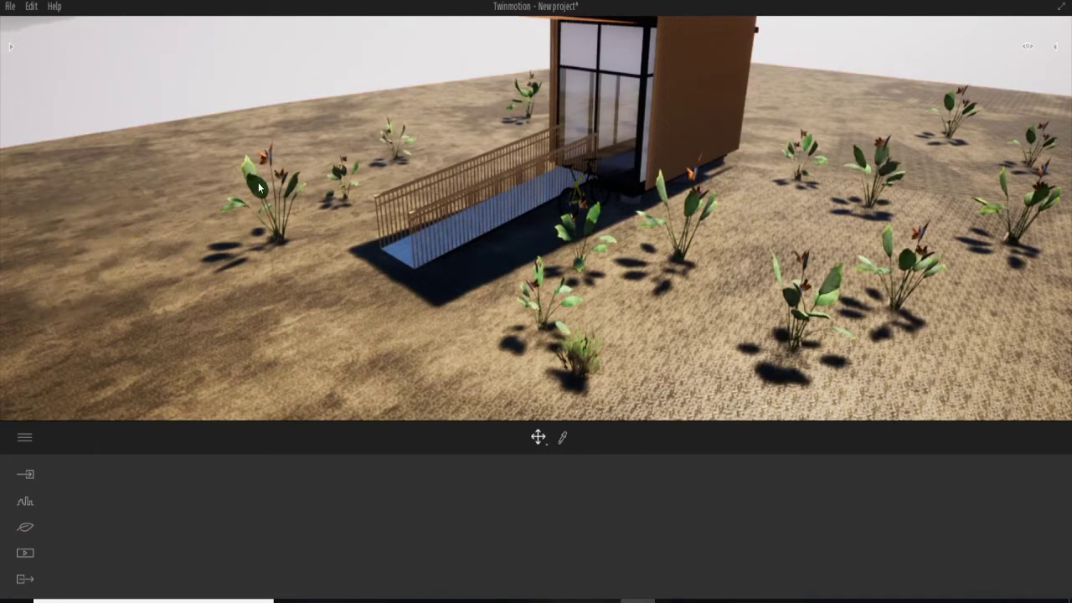
click(258, 182)
key(ctrl+z)
key(ctrl+z)
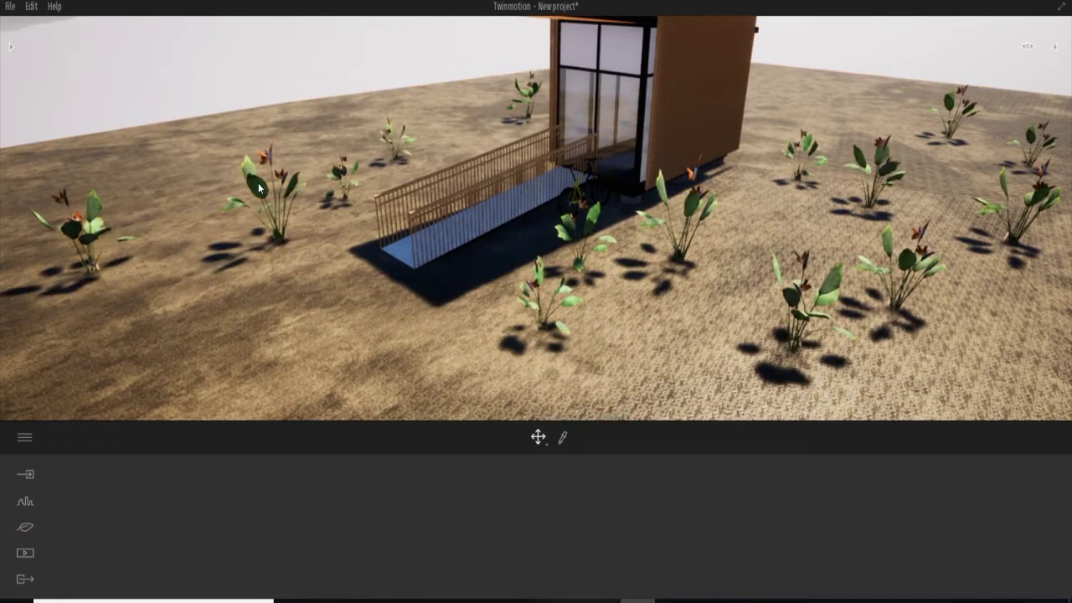
key(ctrl+z)
key(ctrl+z)
key(ctrl+z)
key(ctrl+z)
key(ctrl+z)
key(ctrl+z)
key(ctrl+z)
key(ctrl+z)
key(ctrl+z)
key(ctrl+z)
key(ctrl+z)
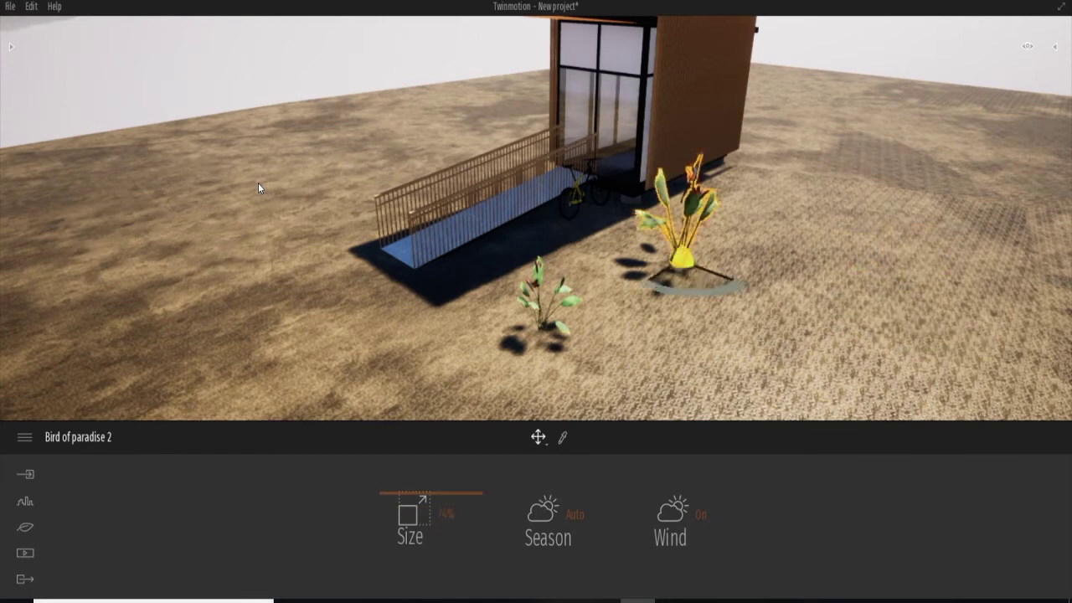
key(ctrl+z)
key(ctrl+z)
click(25, 526)
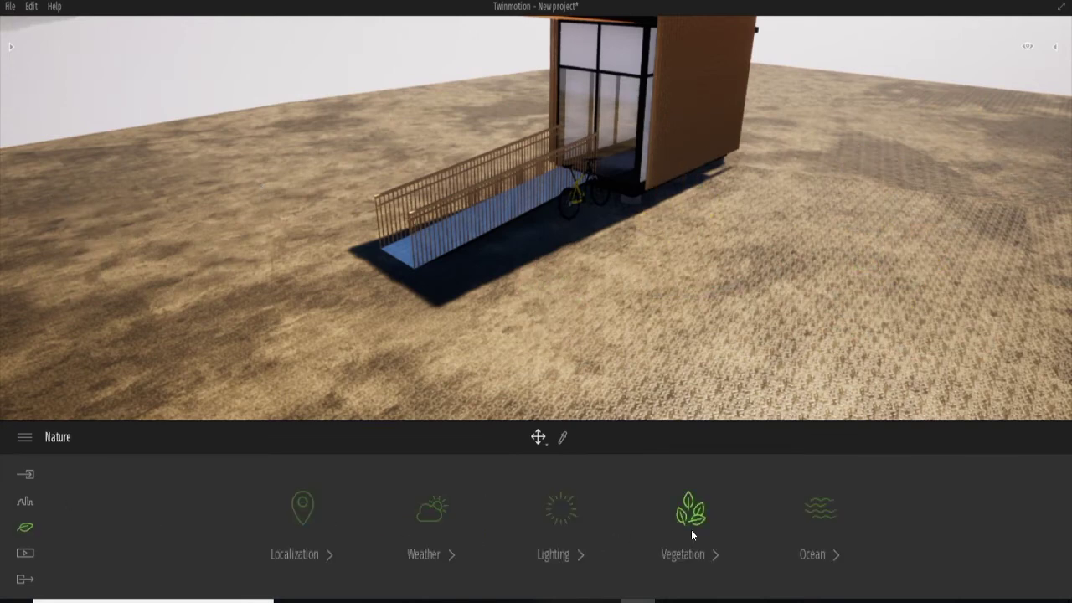
Drag Cattail 1 from the Bushes list onto the ground in front of the ramp.
click(691, 523)
click(22, 62)
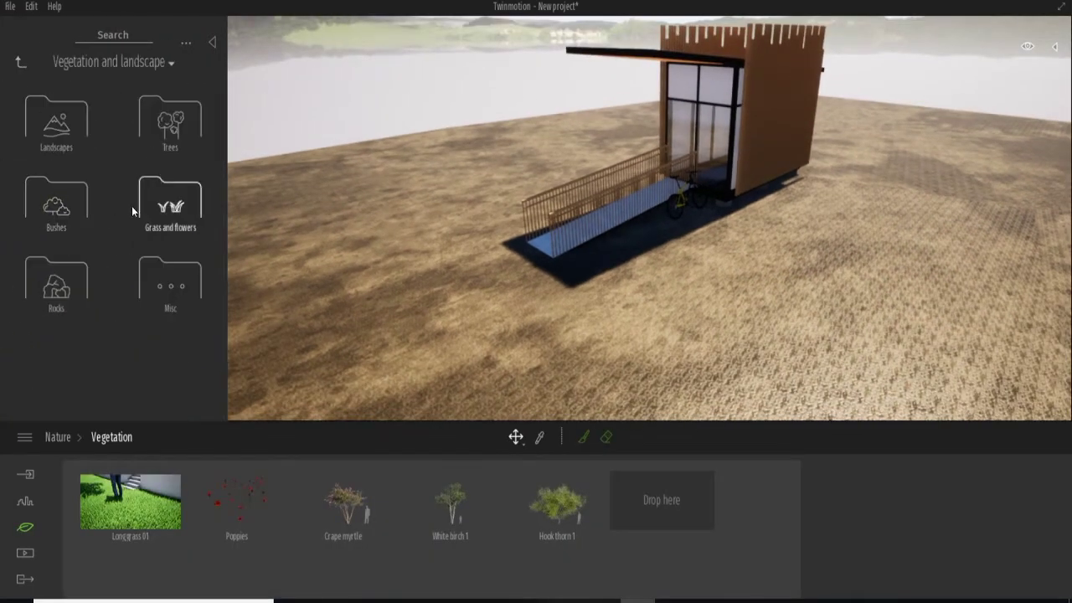
click(72, 211)
scroll(185, 292, down, 2)
scroll(184, 292, down, 2)
scroll(184, 292, down, 2)
scroll(182, 293, down, 2)
drag(181, 295, 501, 358)
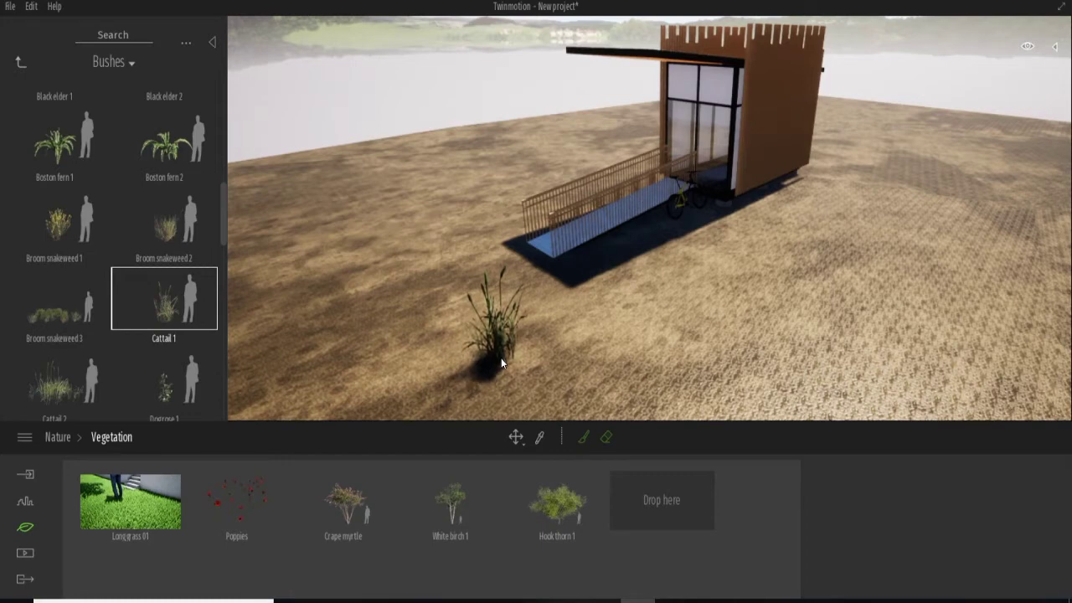
Nudge the placed Cattail 1 toward the ramp and plant more cattails around the ramp and cabin.
drag(501, 358, 595, 315)
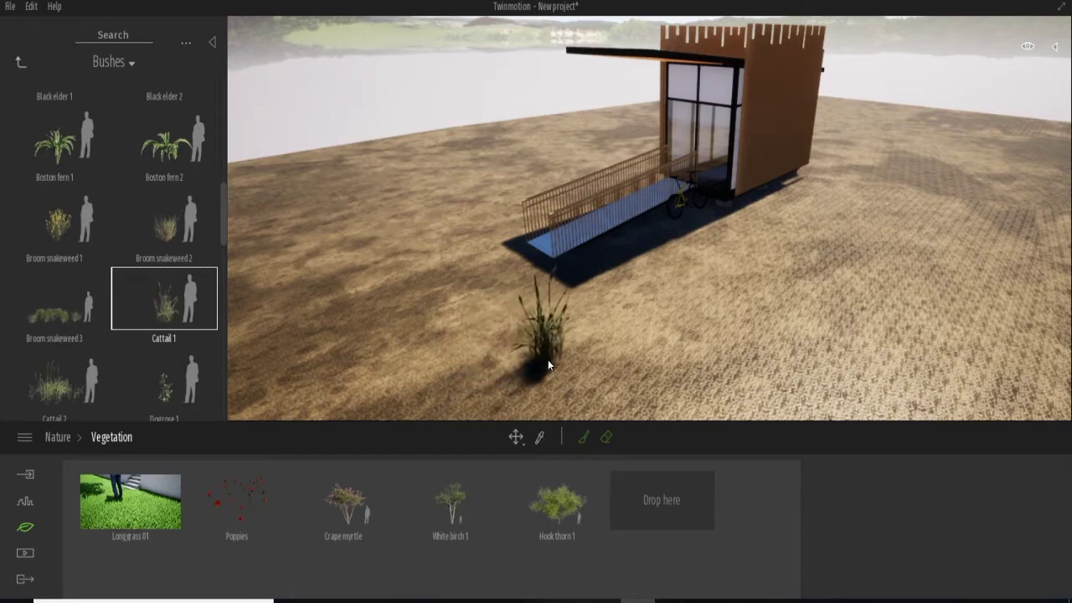
click(471, 400)
click(781, 363)
click(881, 204)
click(919, 200)
click(1011, 244)
click(750, 206)
click(695, 306)
click(604, 303)
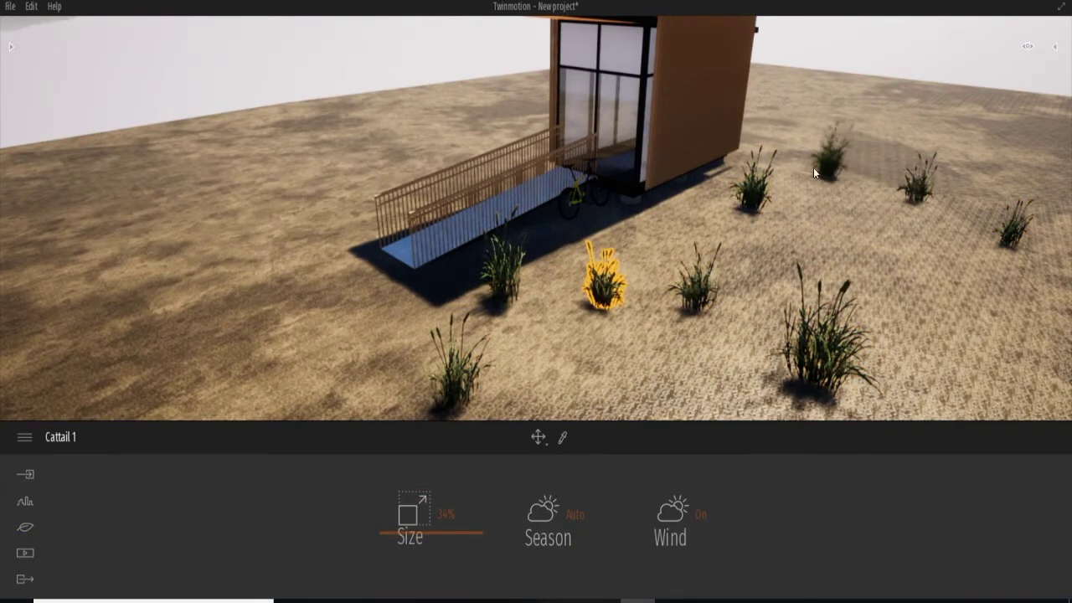
Plant more cattails farther back, along the left side and at the right edge.
click(810, 163)
click(469, 144)
click(343, 165)
click(331, 224)
click(423, 155)
click(245, 177)
click(207, 251)
click(1001, 308)
click(25, 527)
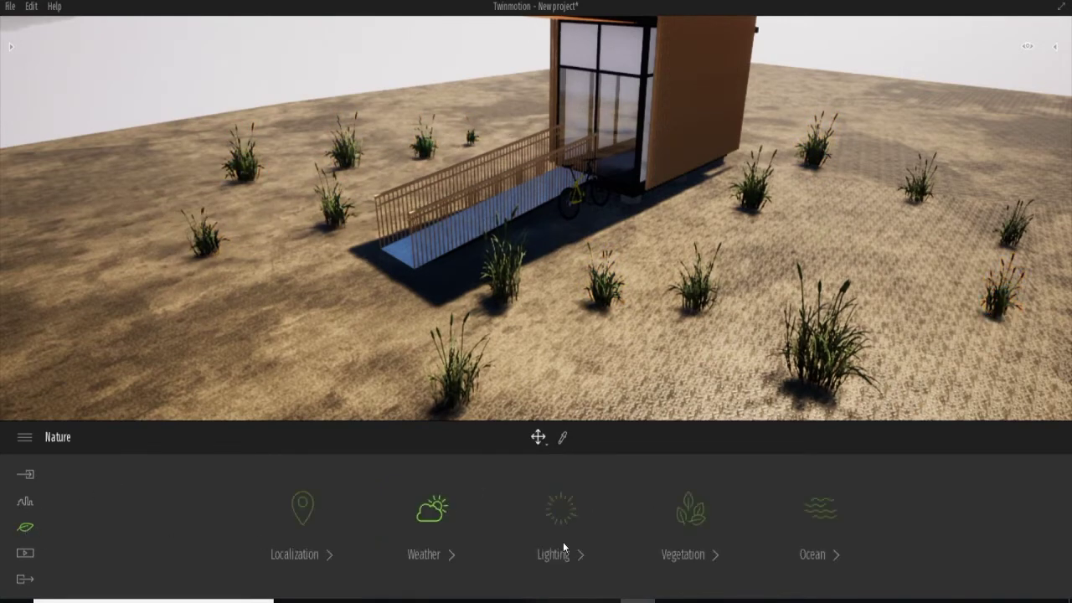
click(682, 519)
Place Bald cypress 1 trees near the cabin and at the back right of the site.
scroll(131, 204, down, 1)
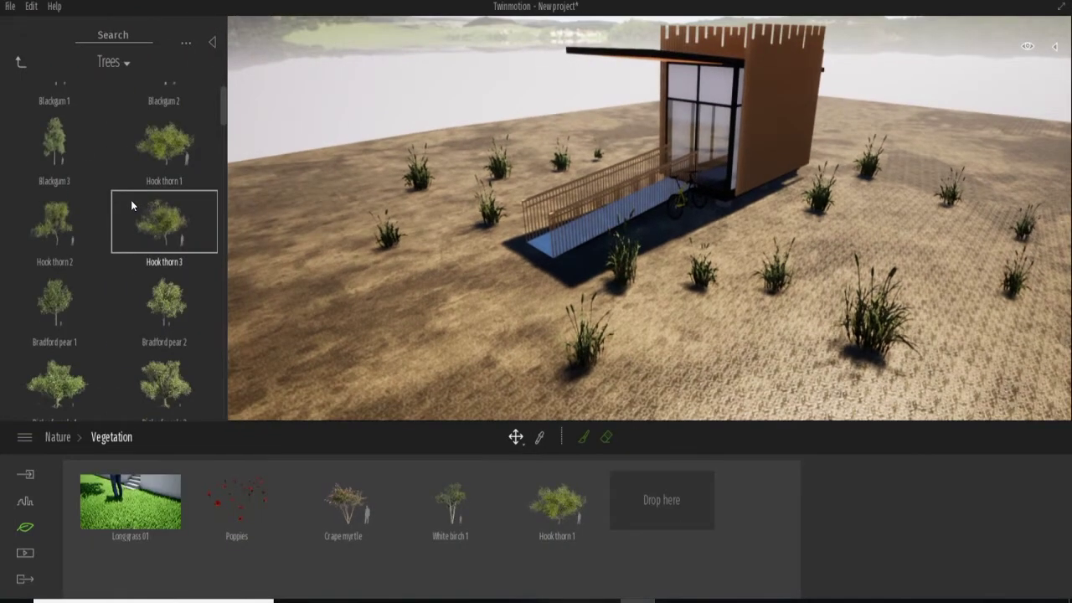
scroll(130, 203, down, 2)
scroll(134, 197, down, 2)
scroll(136, 194, down, 2)
scroll(136, 194, down, 2)
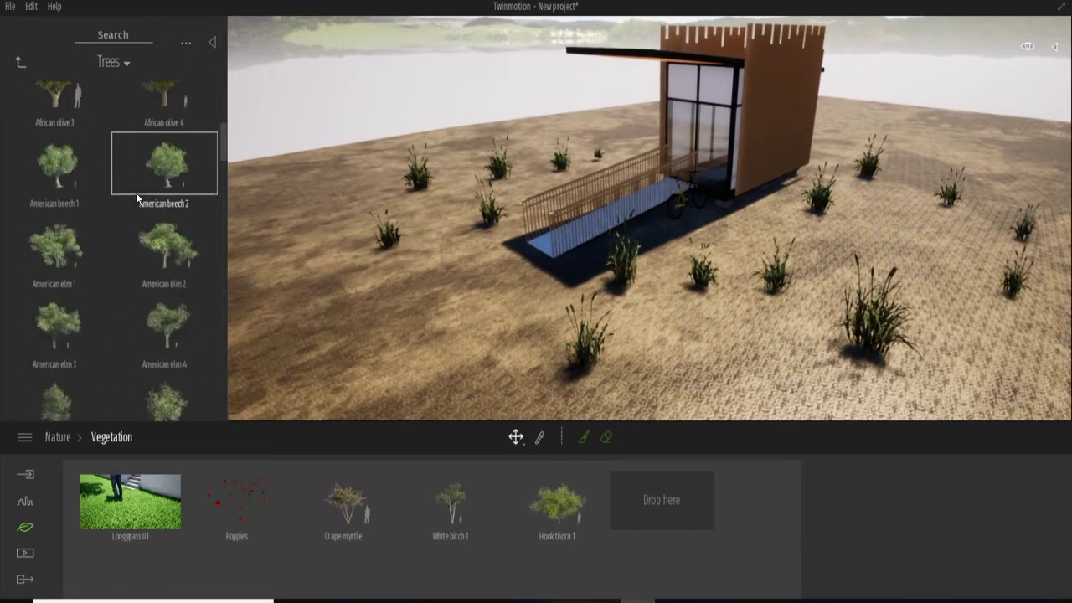
scroll(134, 199, down, 3)
drag(55, 297, 393, 211)
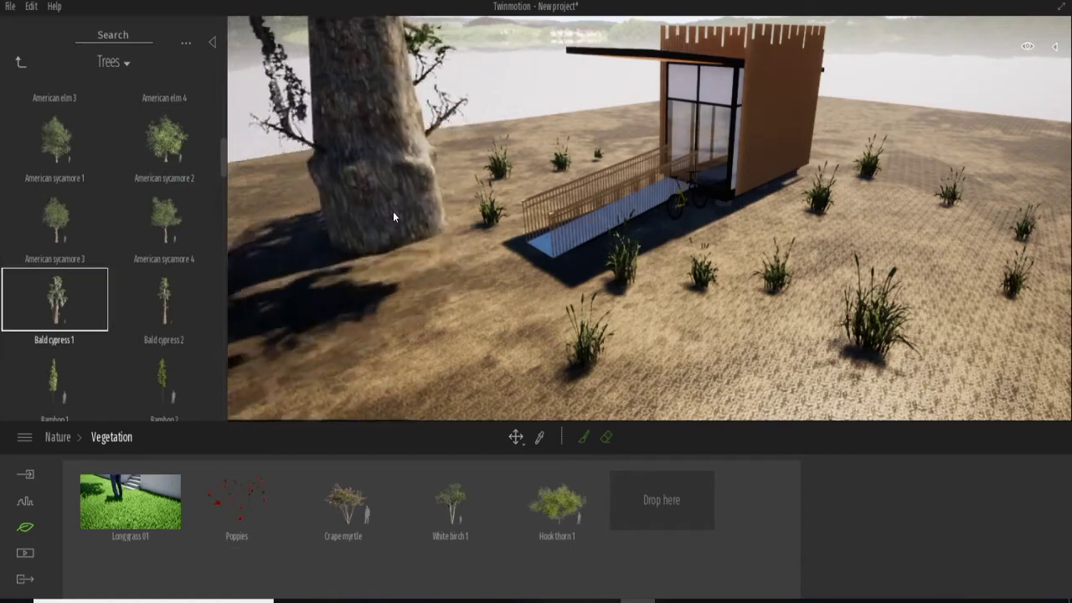
click(409, 198)
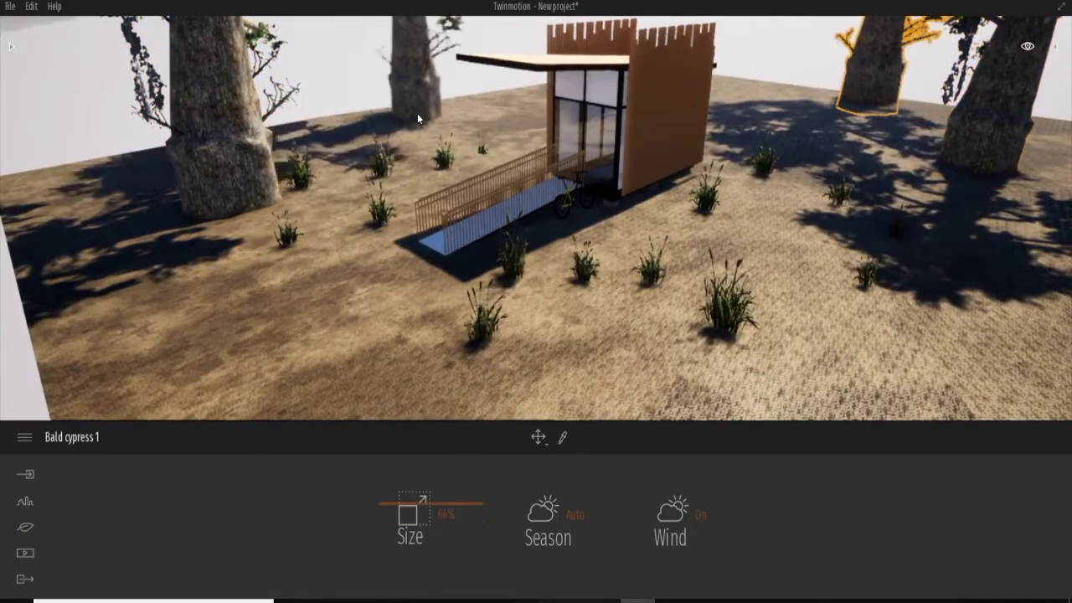
click(747, 99)
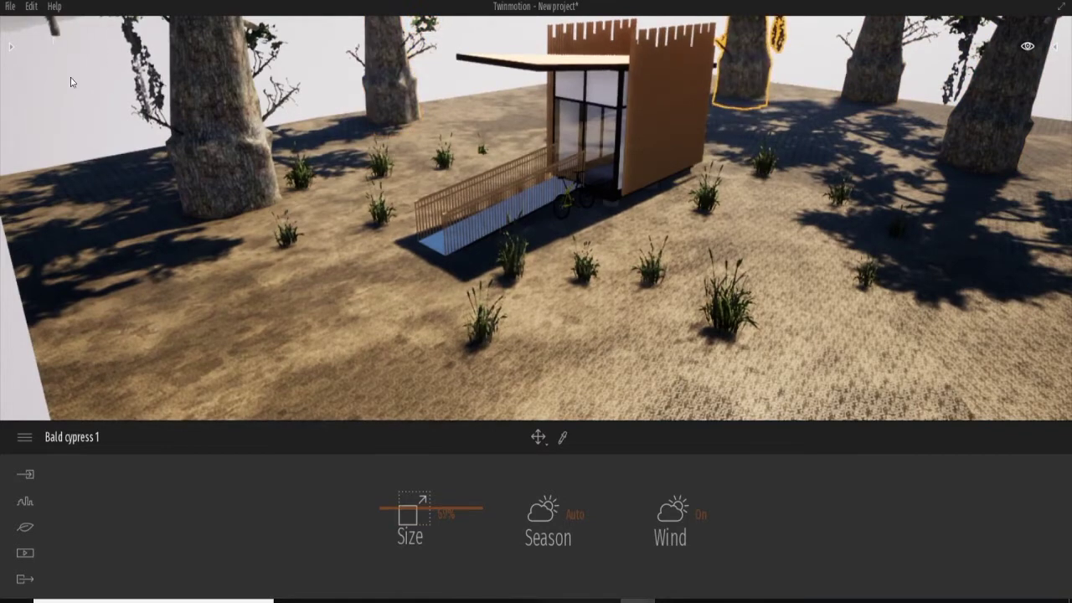
key(Escape)
click(25, 526)
click(670, 528)
Place a European aspen 4 tree behind the cabin.
scroll(93, 293, down, 1)
scroll(93, 292, down, 2)
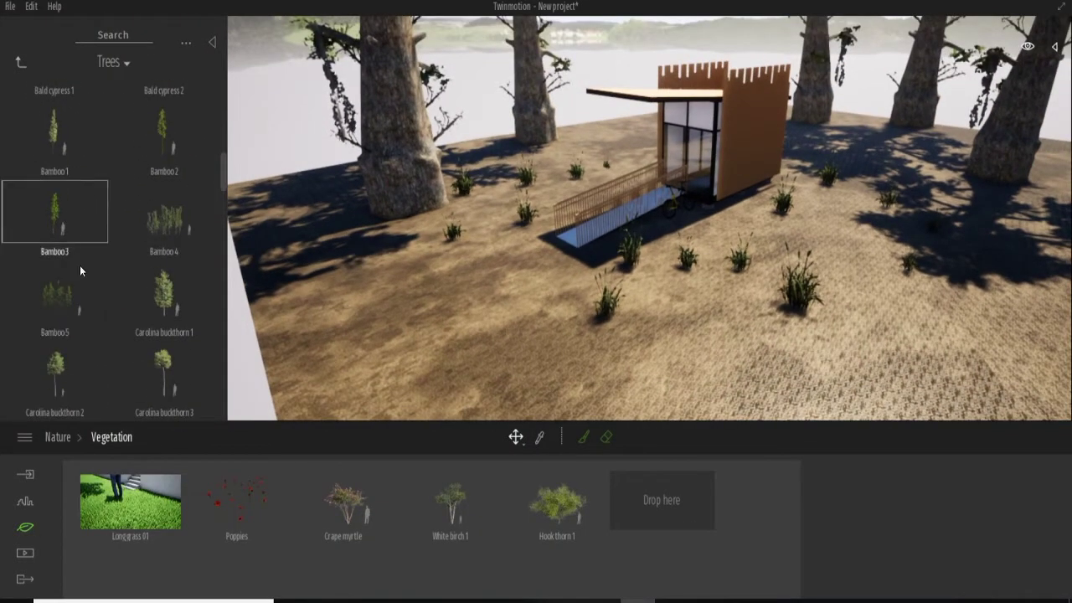
scroll(80, 263, down, 2)
scroll(85, 261, down, 2)
scroll(86, 260, down, 1)
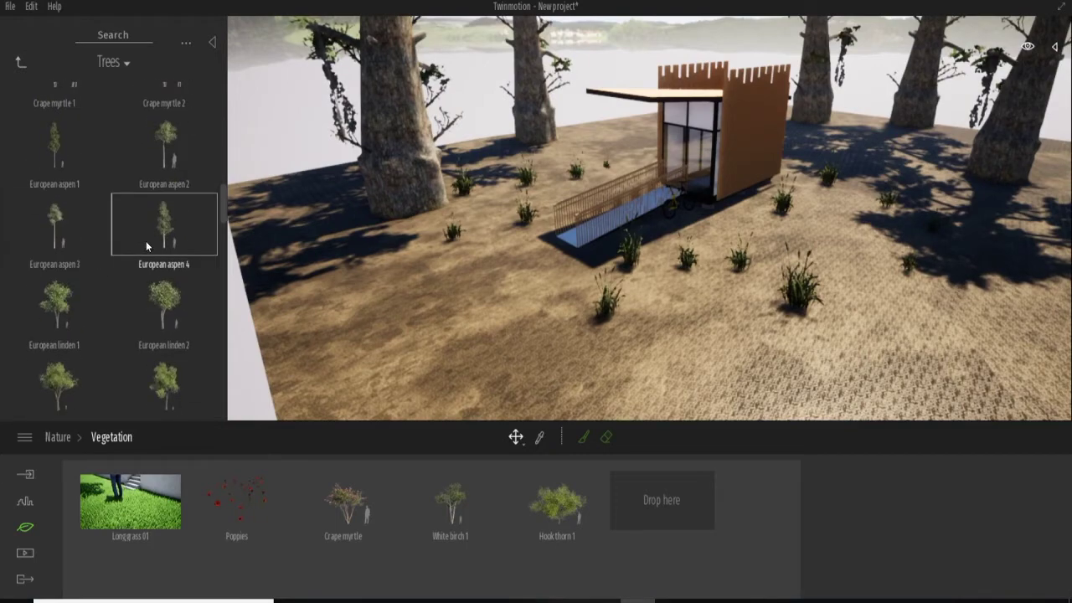
drag(140, 241, 554, 162)
Plant more aspens along the back of the site, on the left and at the far right edge.
click(870, 160)
click(775, 123)
click(496, 121)
click(289, 201)
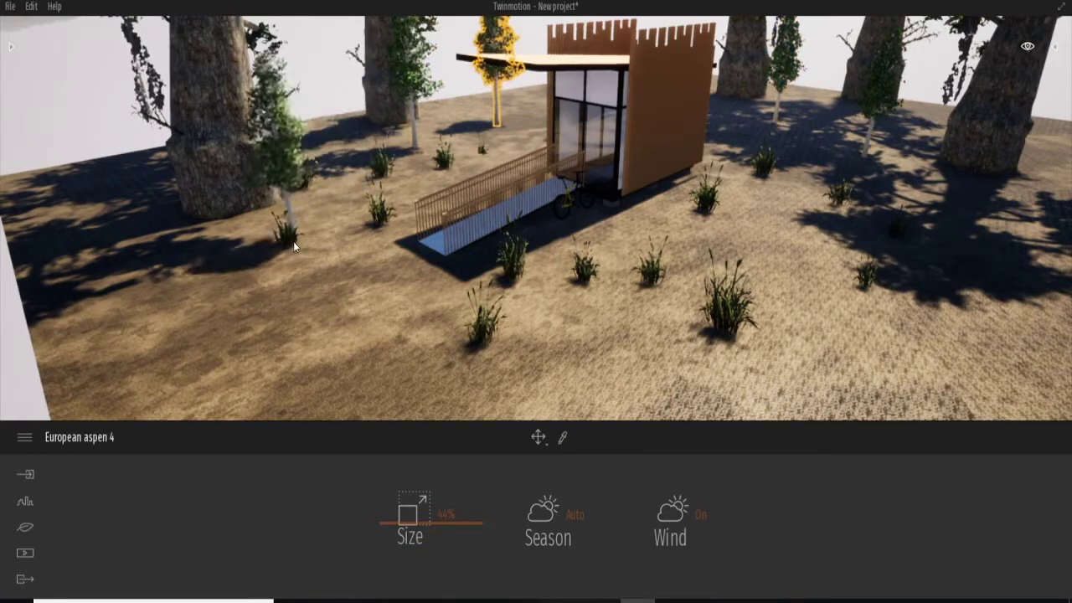
click(324, 136)
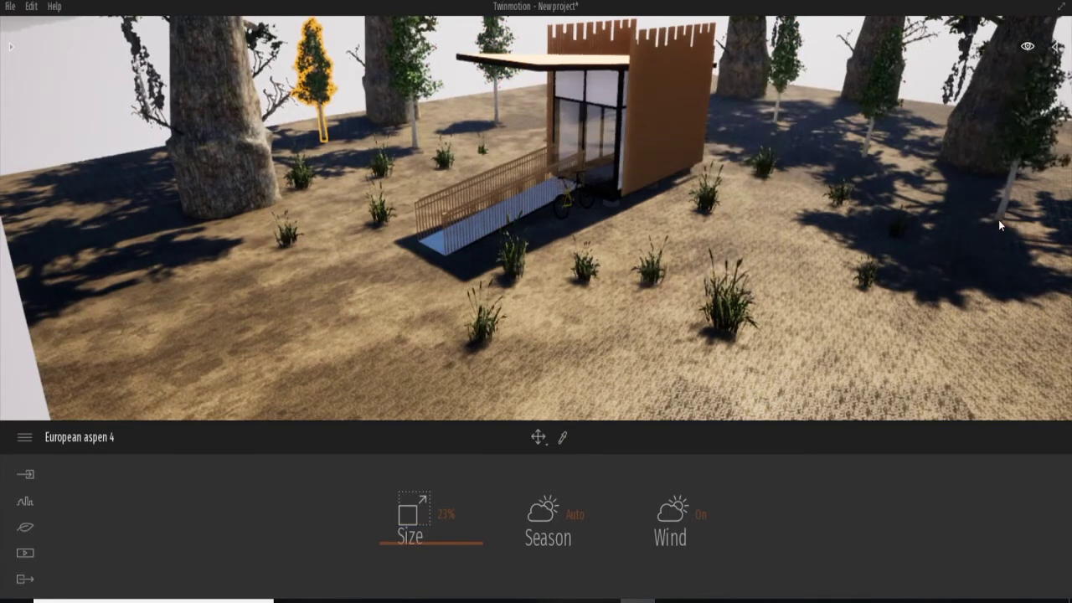
click(1047, 179)
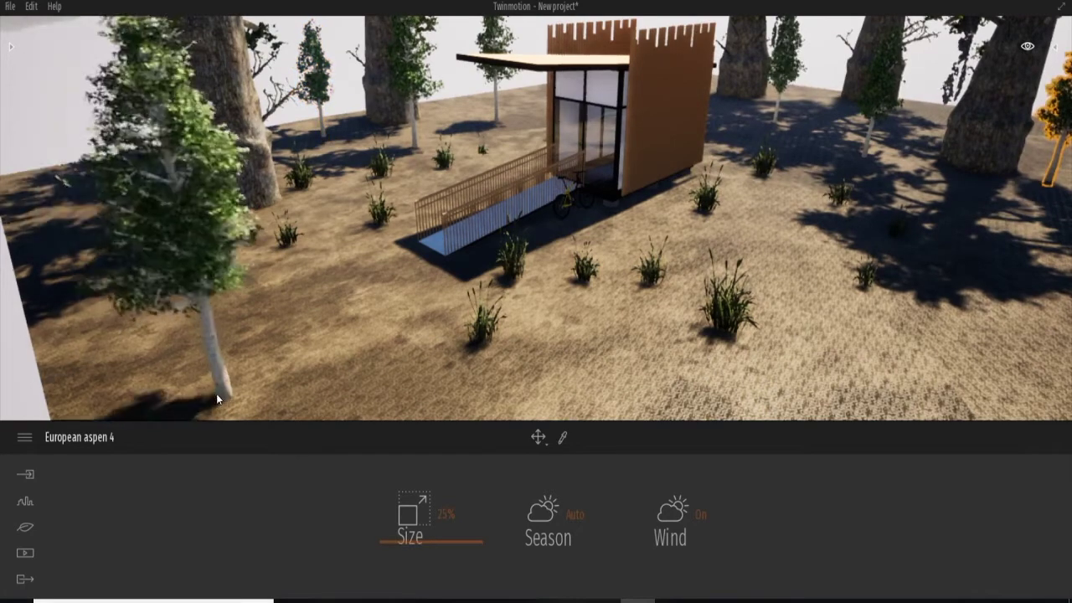
click(25, 527)
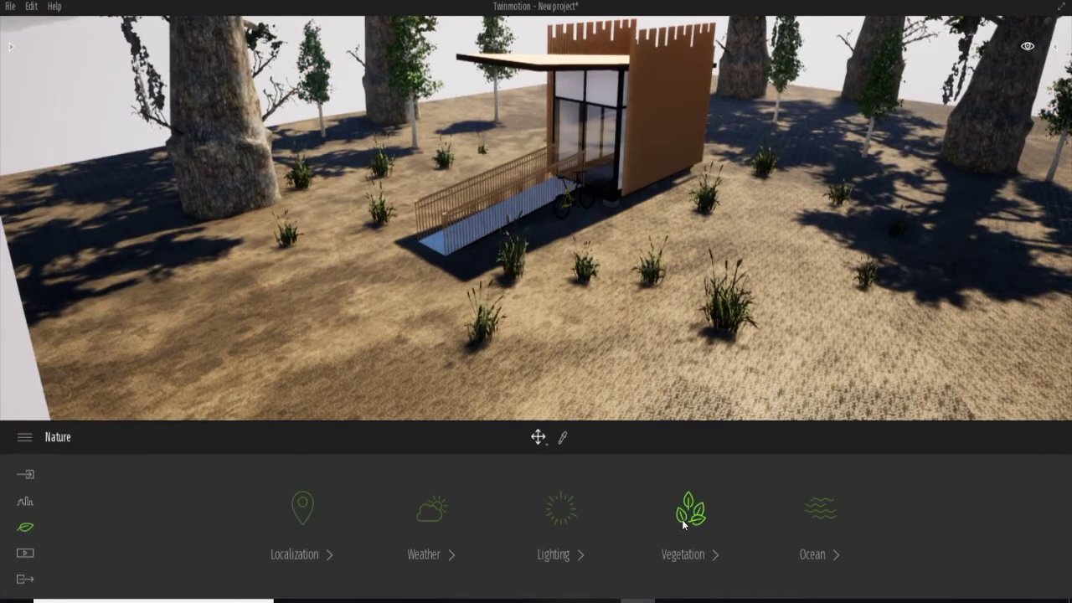
click(682, 523)
Place American holly 2 trees near the cabin, at the right edge and a larger one at back right.
scroll(142, 201, down, 3)
scroll(141, 201, down, 1)
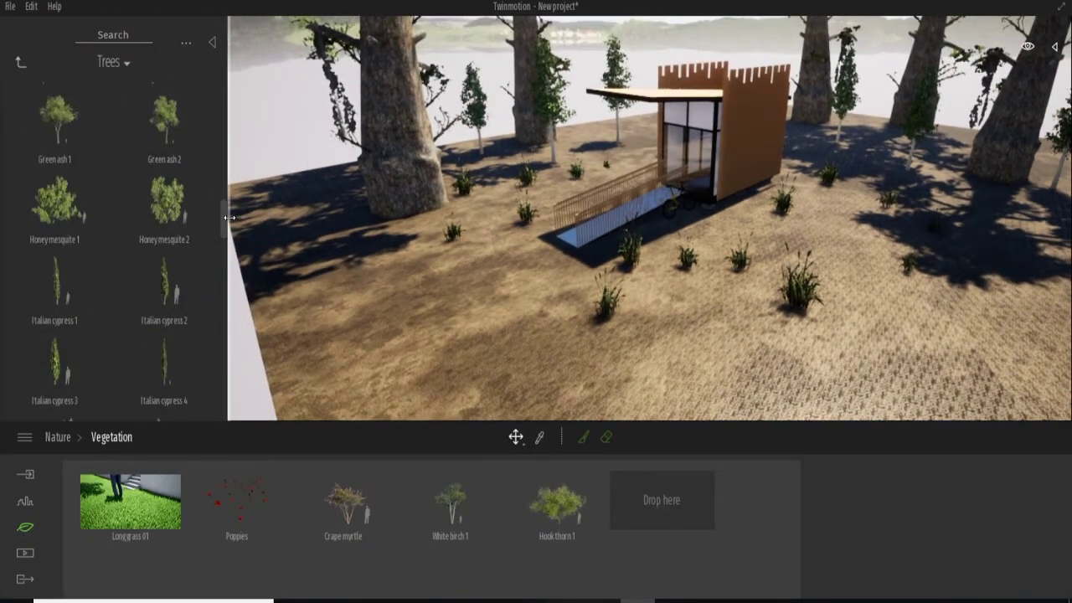
scroll(214, 318, down, 5)
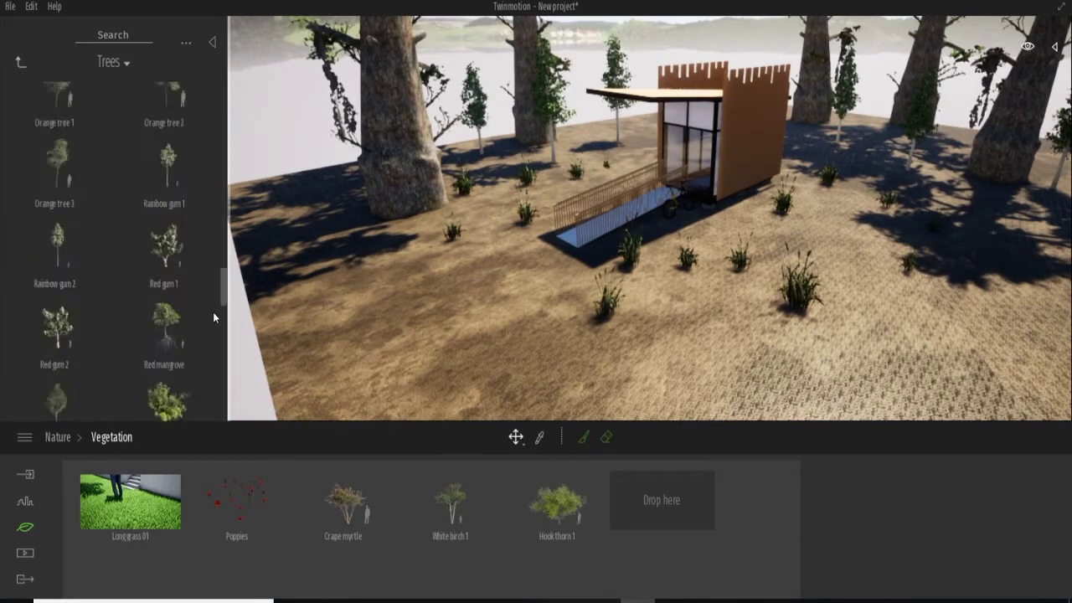
scroll(213, 317, down, 3)
scroll(217, 410, down, 3)
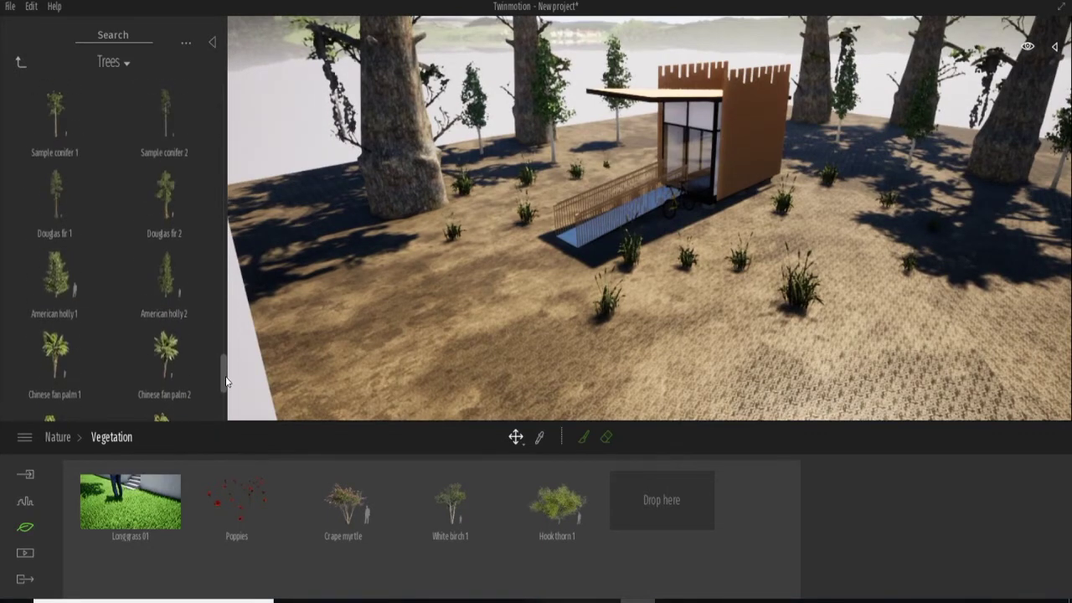
mouse_move(161, 287)
mouse_down()
mouse_move(883, 174)
mouse_move(530, 124)
mouse_move(414, 185)
mouse_up()
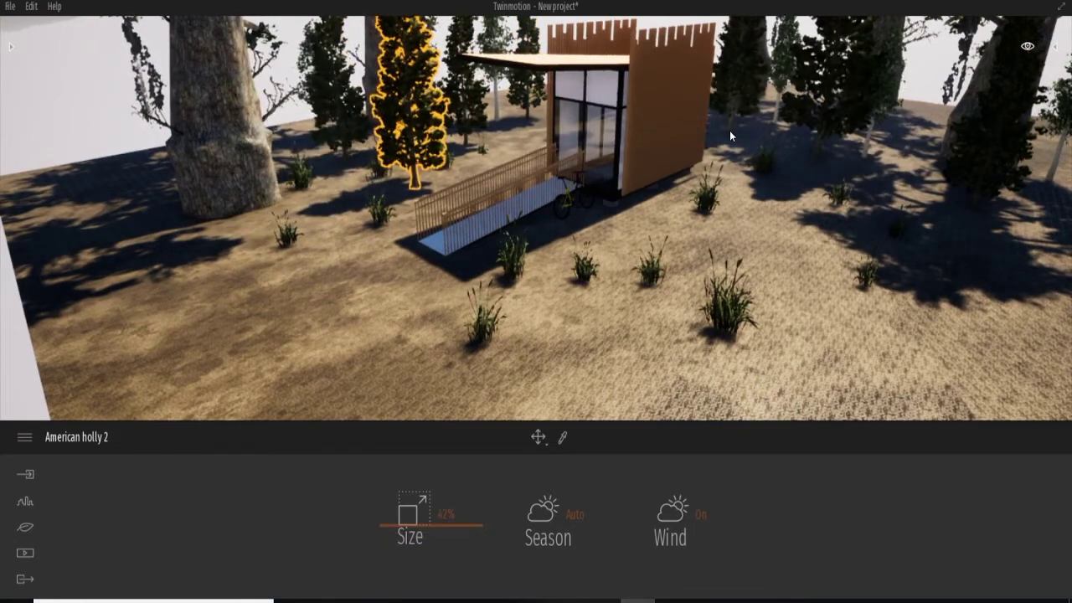
drag(730, 131, 1019, 307)
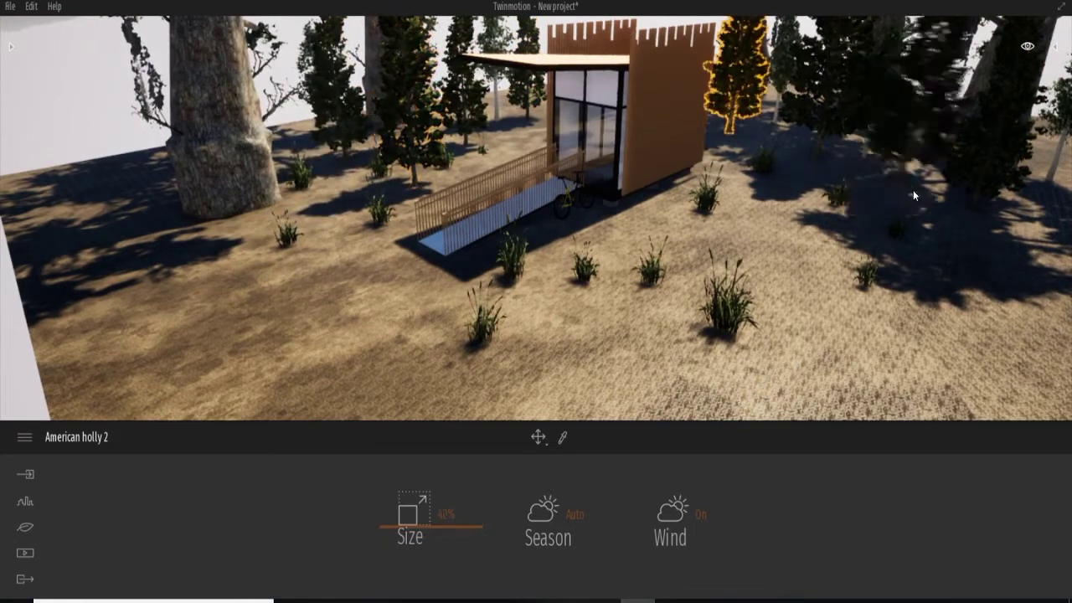
click(921, 121)
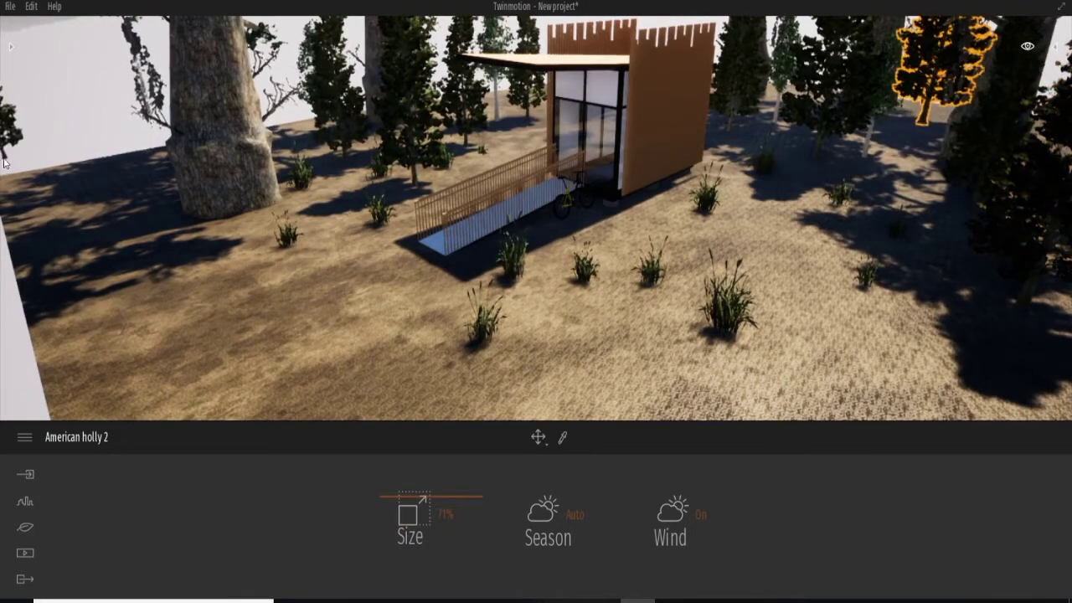
key(Escape)
click(25, 527)
click(707, 540)
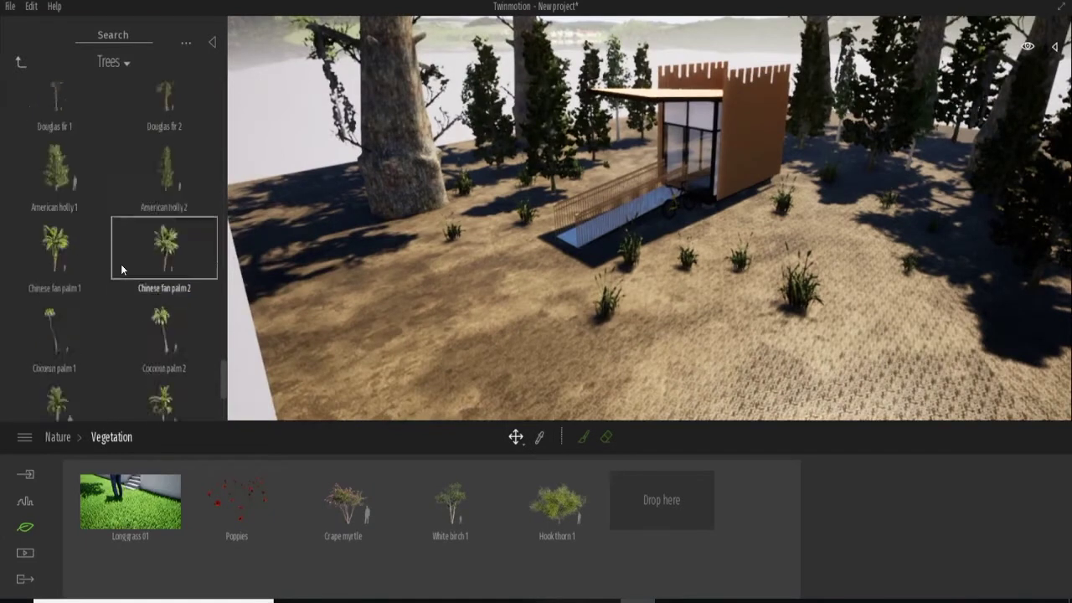
click(21, 62)
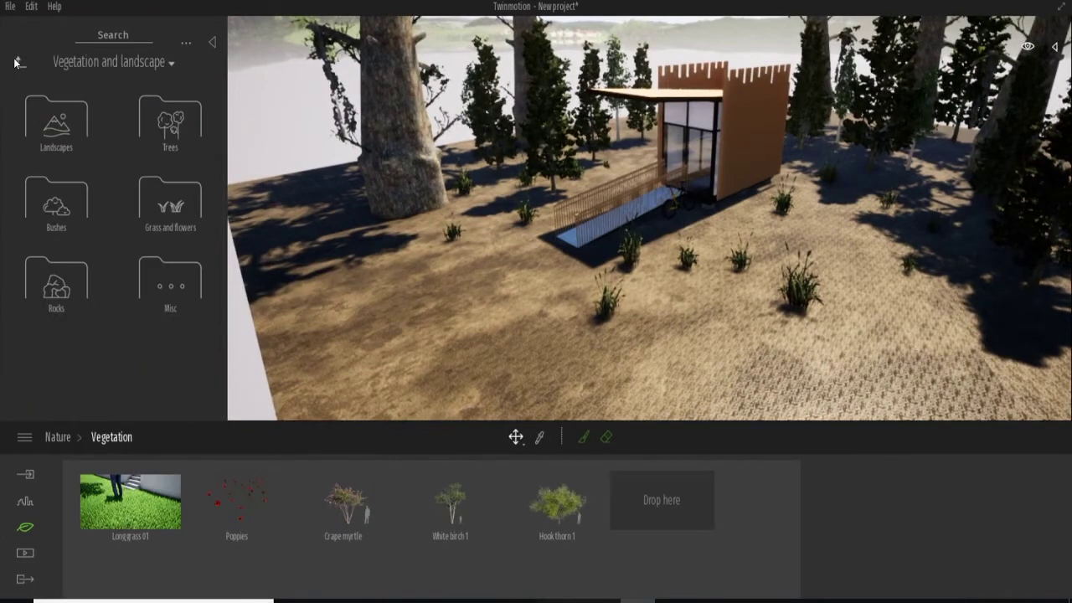
From the Rocks collection, place Rock 5 right of the cabin and a Rock 6 boulder in front.
click(74, 270)
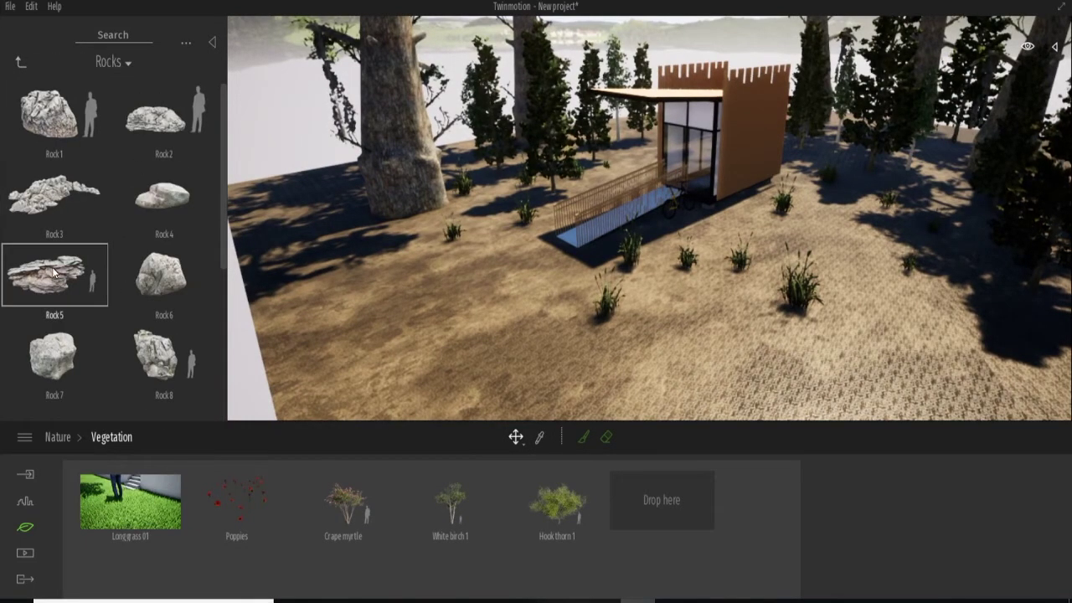
mouse_move(54, 272)
mouse_down()
mouse_move(861, 212)
mouse_move(487, 202)
mouse_up()
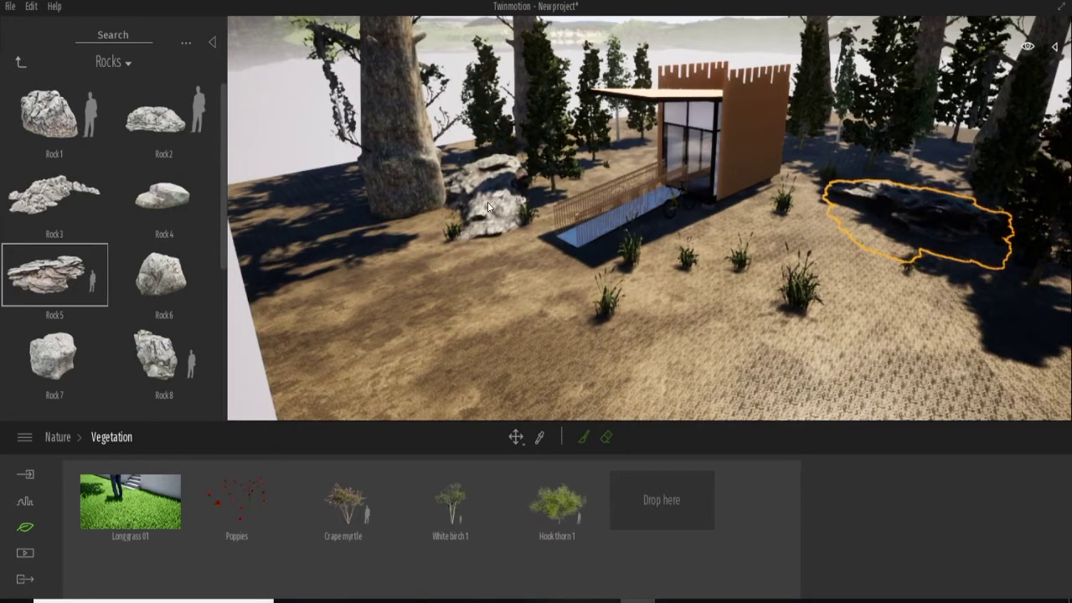
click(487, 202)
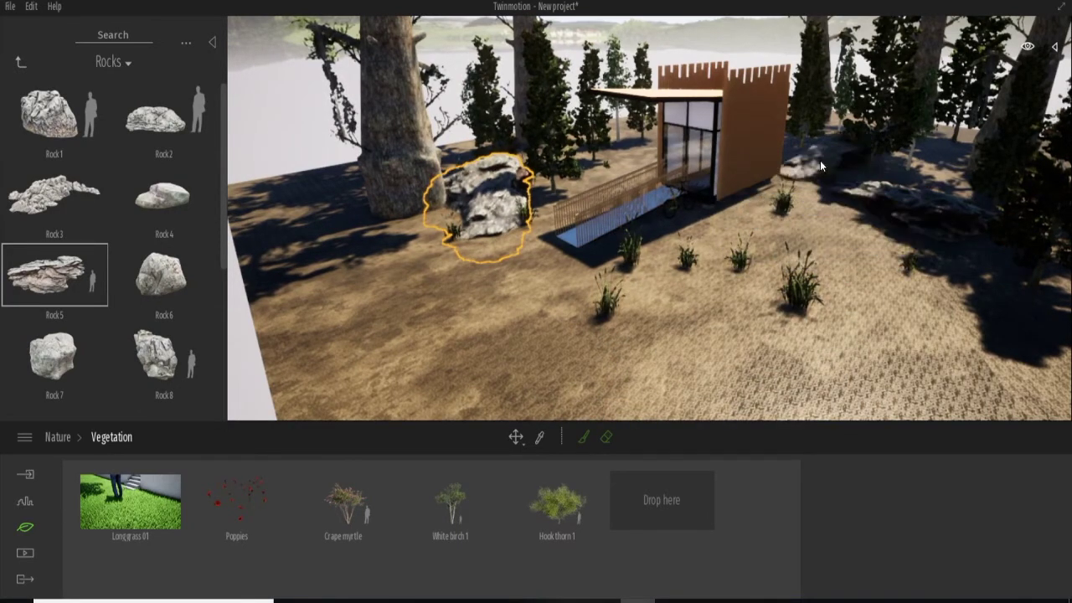
mouse_move(180, 266)
mouse_down()
mouse_move(716, 243)
mouse_move(772, 251)
mouse_up()
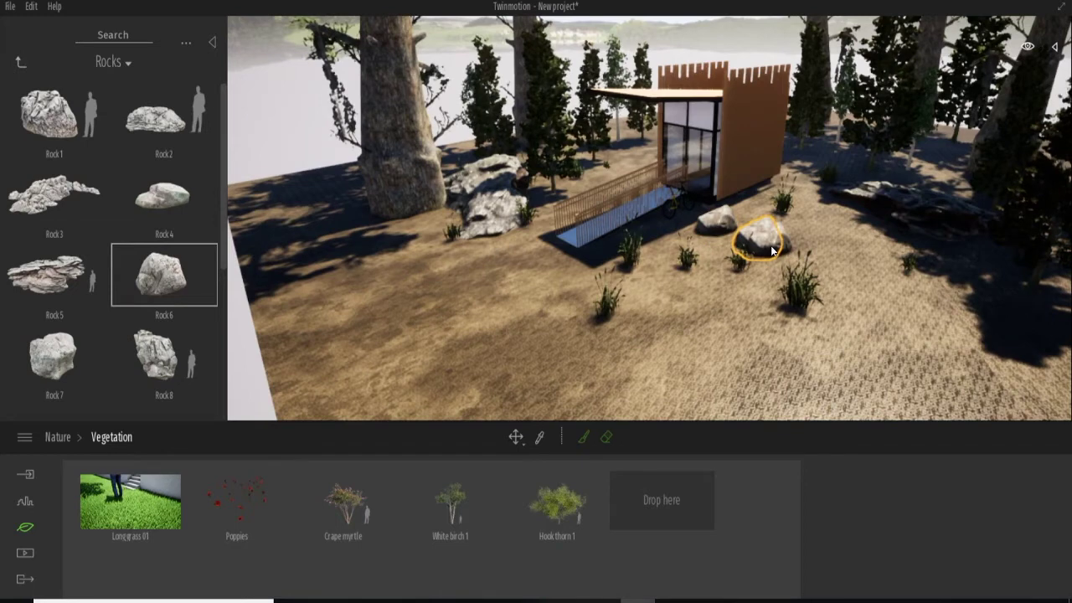
scroll(106, 261, down, 2)
scroll(105, 276, down, 2)
scroll(103, 251, down, 1)
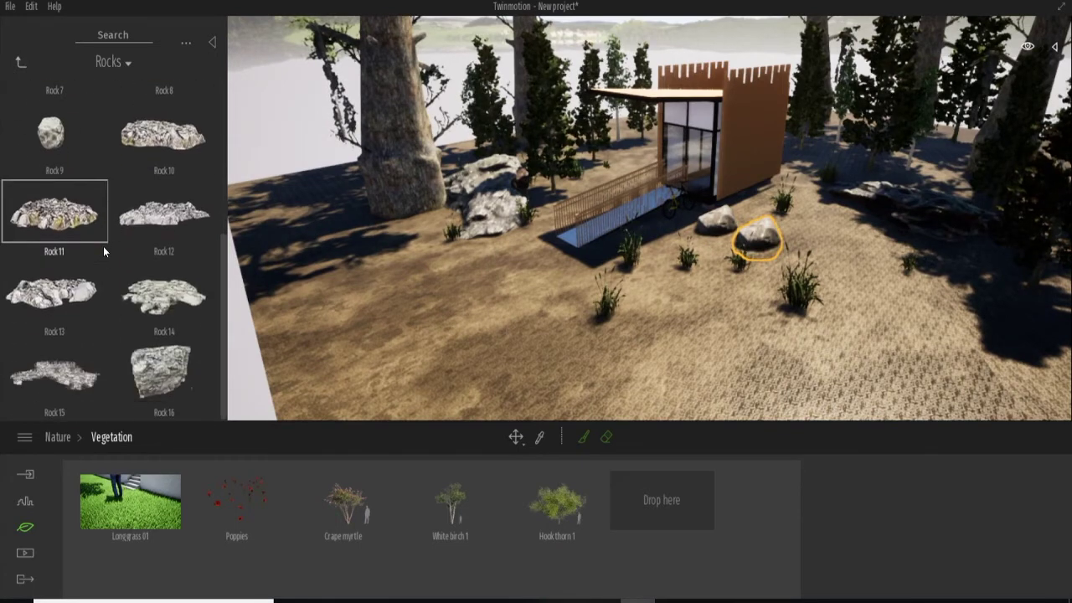
Place a Rock 9 stone, duplicate copies into a ring, and undo the extra stones.
mouse_move(50, 129)
mouse_down()
mouse_move(705, 289)
mouse_move(676, 287)
mouse_up()
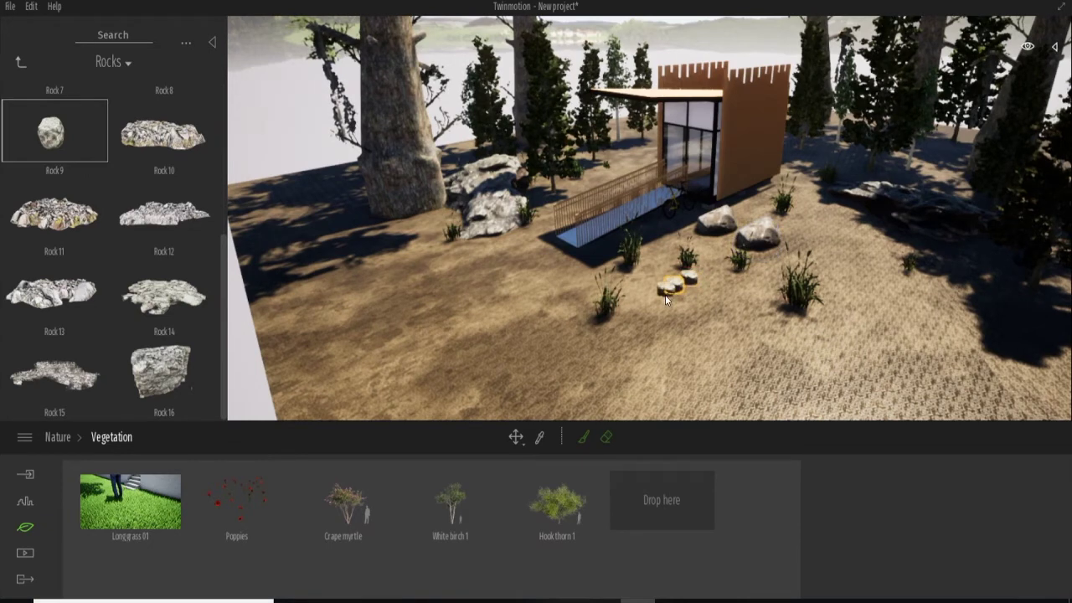
mouse_move(664, 295)
ctrl+mouse_down()
mouse_move(716, 325)
mouse_move(715, 286)
mouse_move(687, 308)
ctrl+mouse_up()
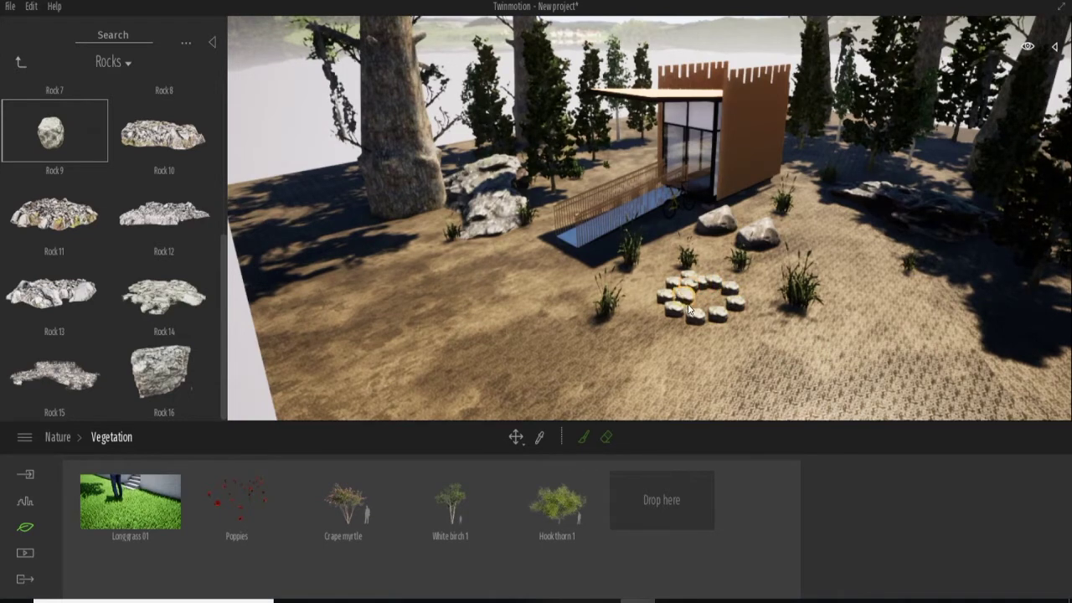
mouse_move(687, 308)
ctrl+mouse_down()
mouse_move(724, 301)
mouse_move(827, 220)
ctrl+mouse_up()
key(ctrl+z)
key(ctrl+z)
key(ctrl+z)
key(ctrl+z)
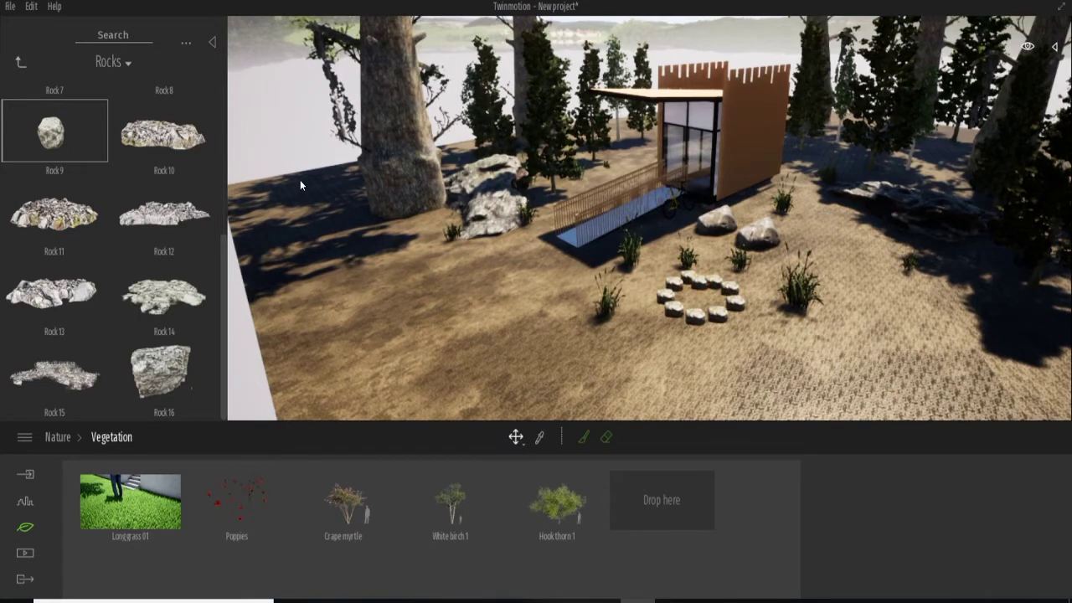
scroll(721, 331, up, 5)
scroll(610, 228, up, 3)
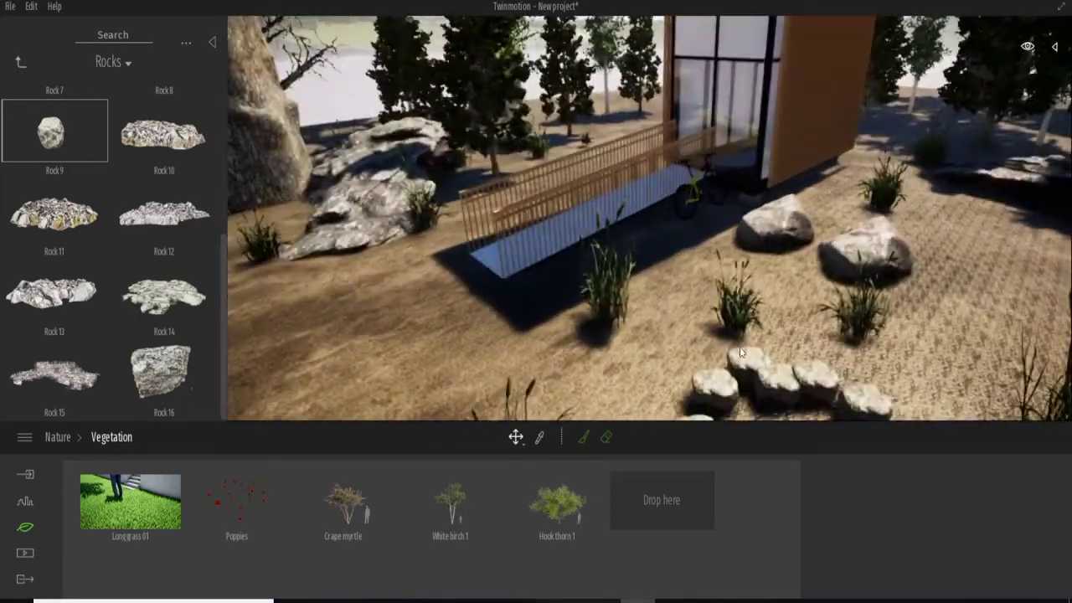
scroll(728, 318, down, 5)
Shift the stone ring and add more Rock 9 stones to close the circle.
click(743, 321)
drag(743, 323, 718, 319)
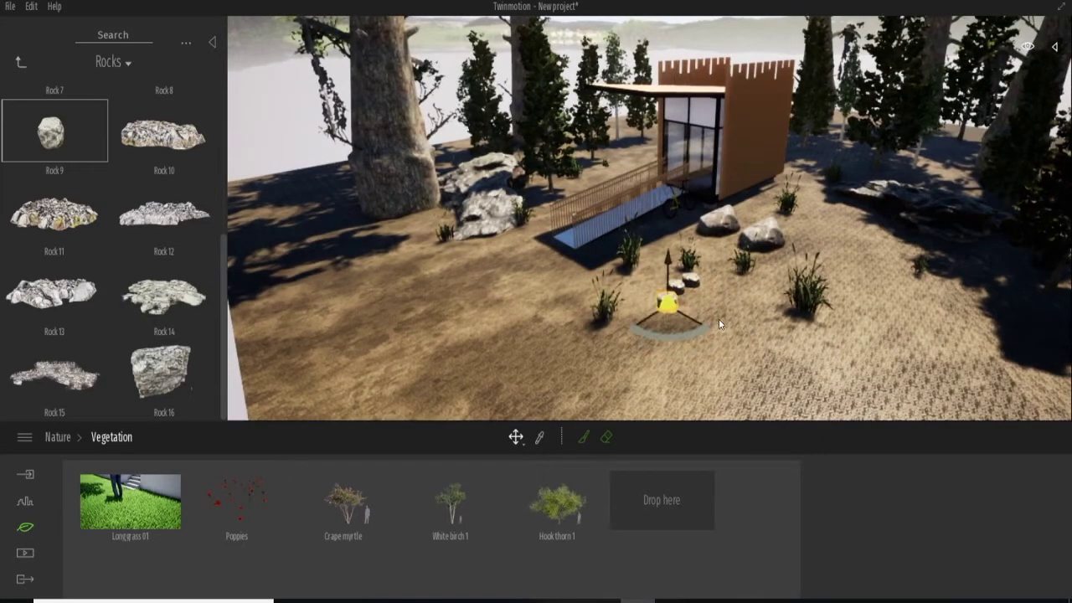
scroll(716, 315, up, 3)
mouse_move(75, 154)
mouse_down()
mouse_move(619, 371)
mouse_move(729, 327)
mouse_up()
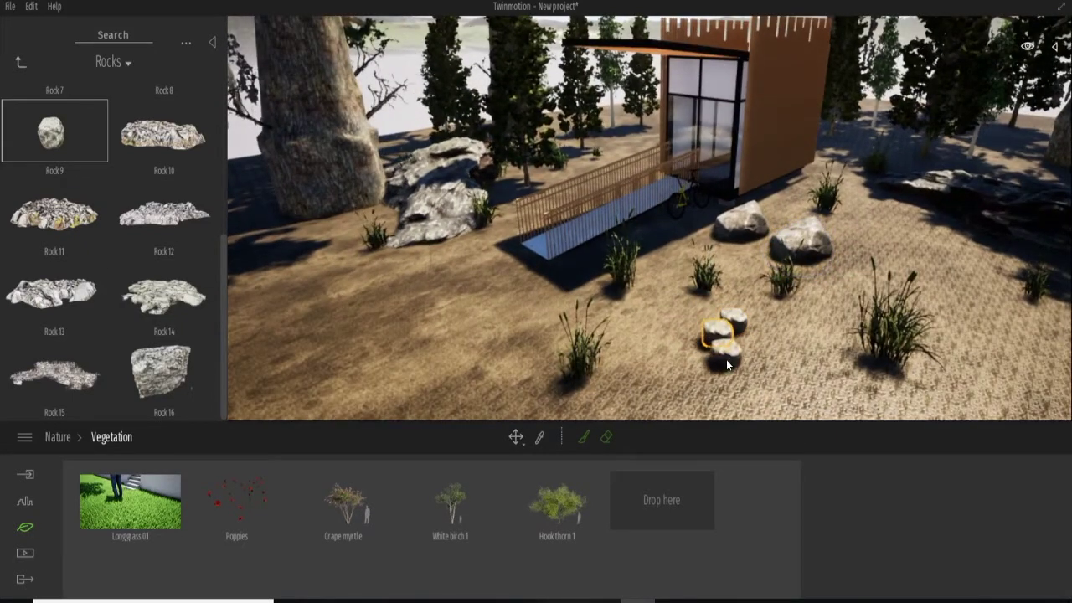
mouse_move(726, 359)
alt+mouse_down()
mouse_move(782, 358)
mouse_move(779, 325)
mouse_move(507, 332)
alt+mouse_up()
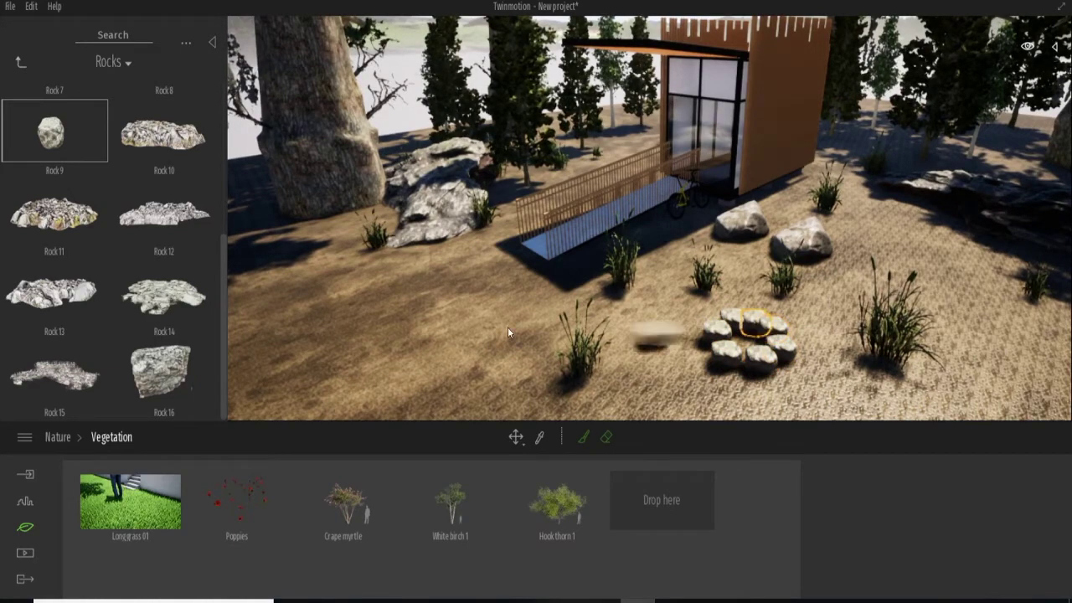
scroll(502, 318, down, 2)
scroll(499, 300, down, 3)
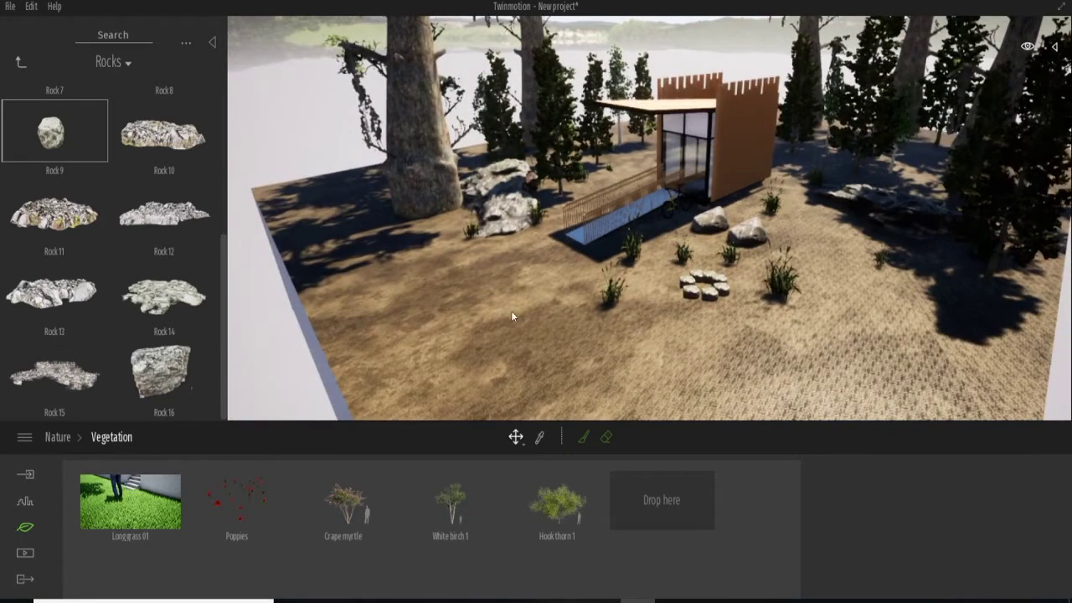
Place several Dead Tree 1 logs near the big tree, on the right, and by the stone ring.
click(21, 62)
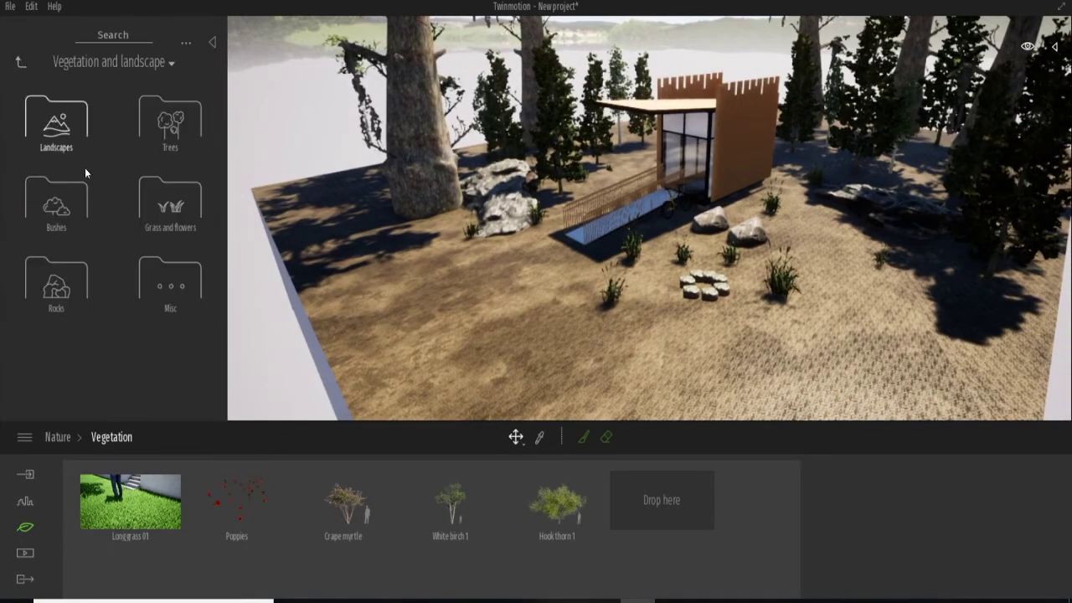
click(170, 283)
mouse_move(172, 274)
mouse_down()
mouse_move(879, 389)
mouse_move(829, 224)
mouse_up()
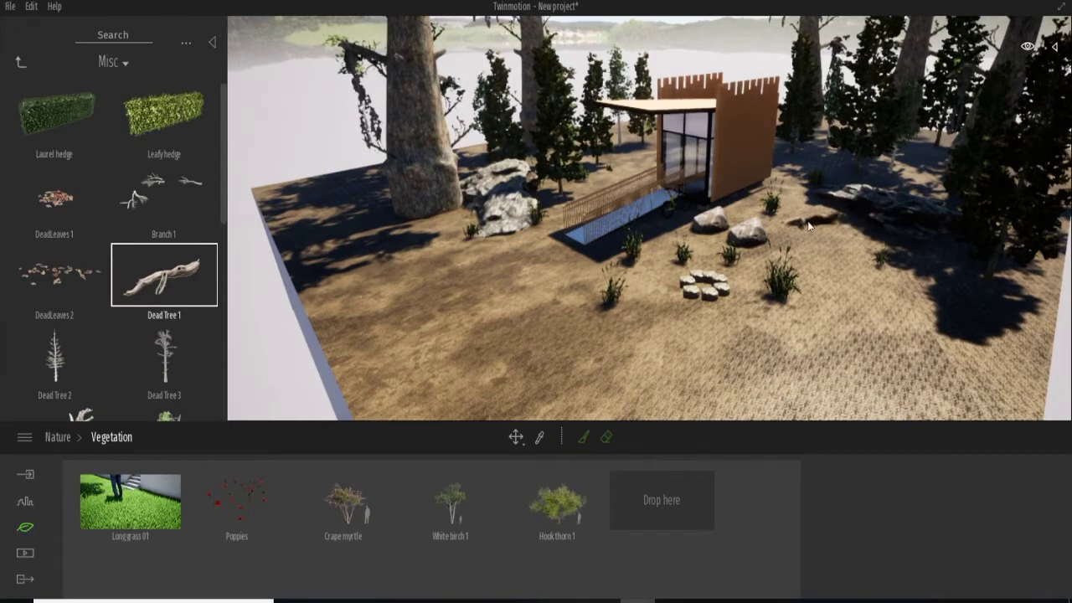
mouse_move(828, 236)
mouse_down()
mouse_move(866, 267)
mouse_move(406, 235)
mouse_move(381, 266)
mouse_up()
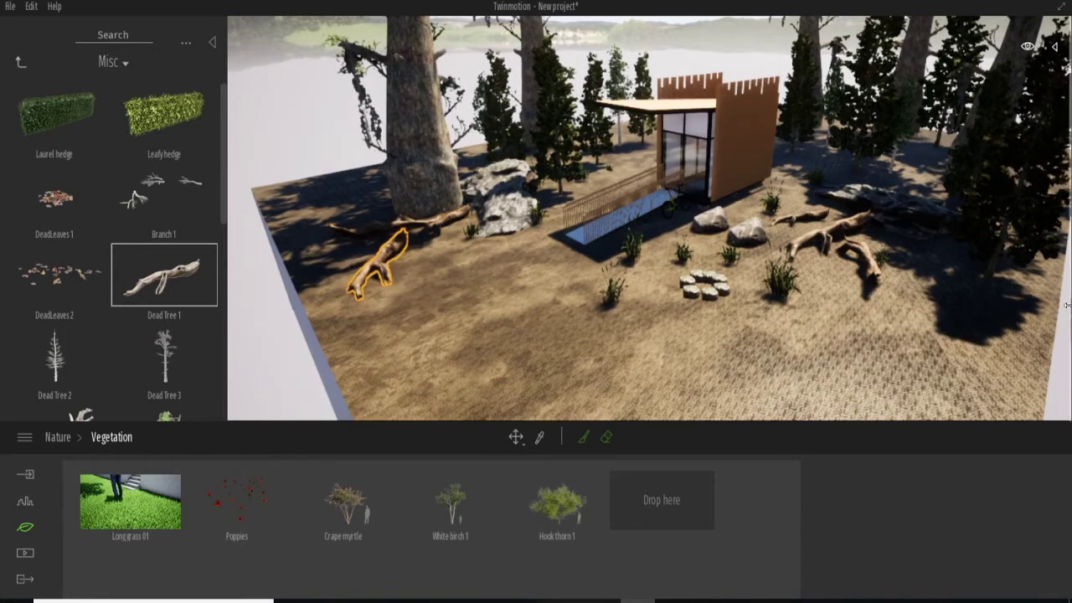
click(973, 291)
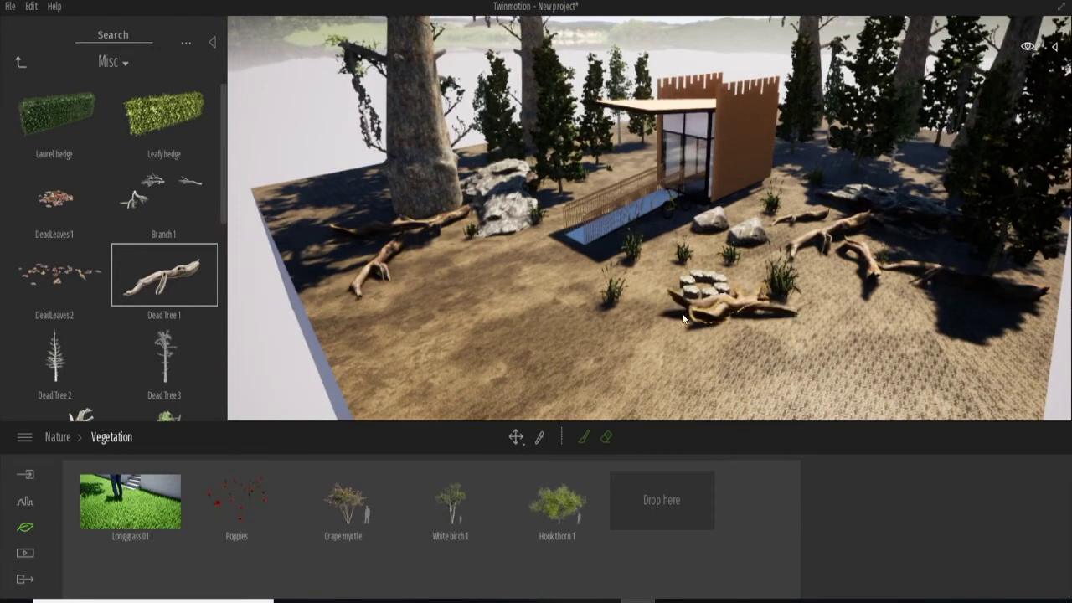
click(716, 303)
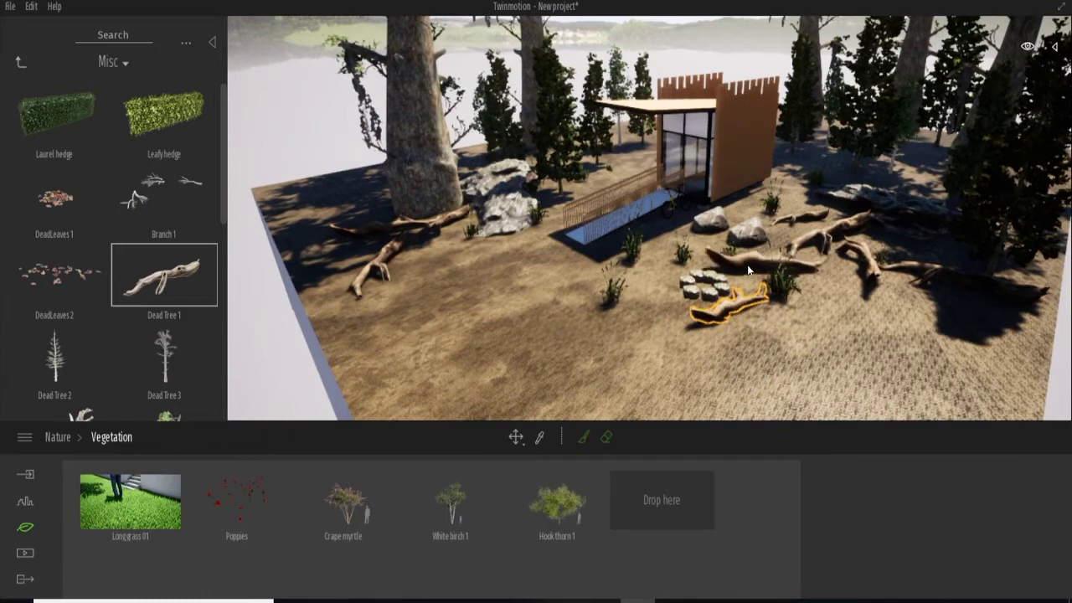
click(703, 276)
Place Dead Tree 4 logs on the right side, near the cabin and beside the big tree.
scroll(127, 283, down, 1)
click(54, 364)
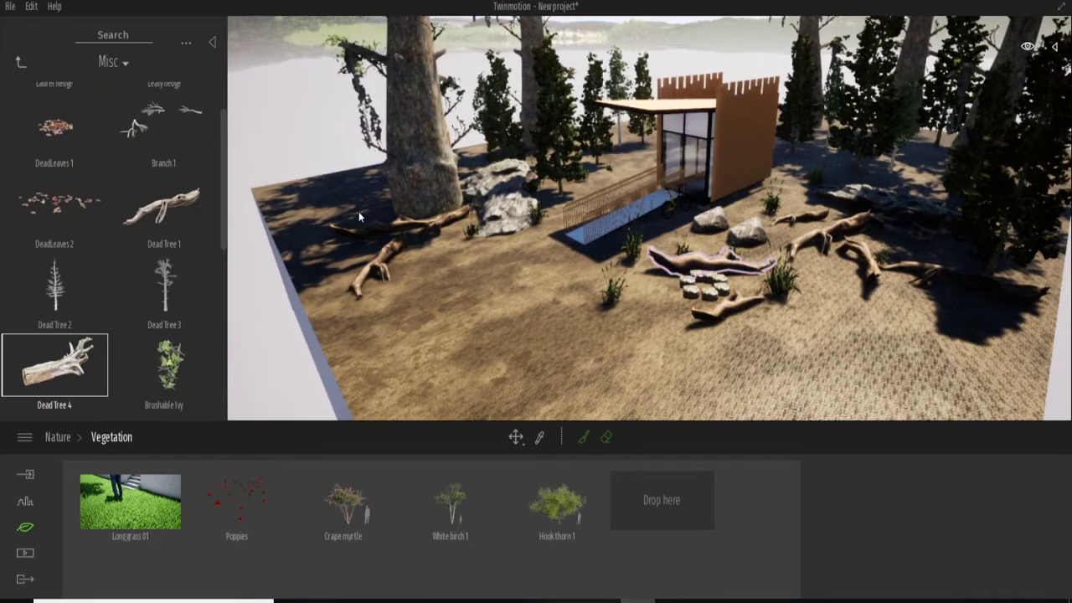
click(920, 259)
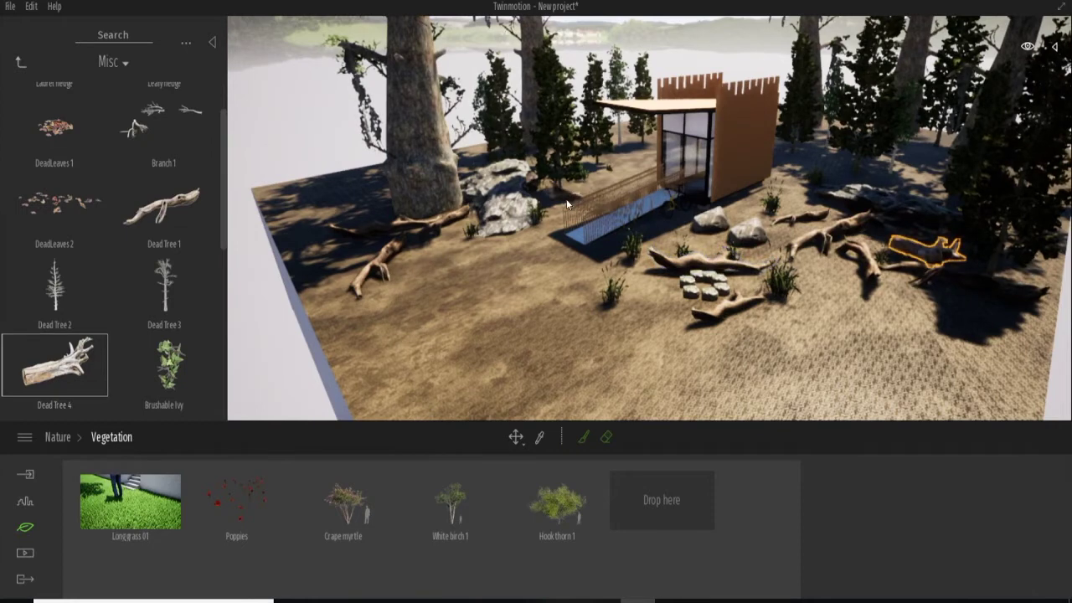
click(612, 172)
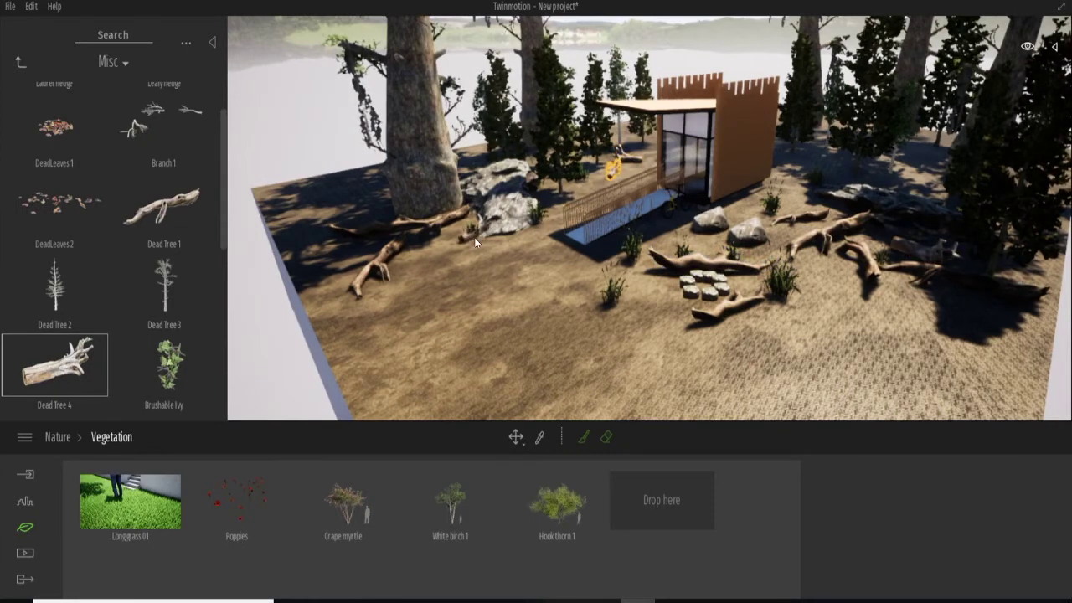
click(436, 268)
Place Tree Stump 1 and Tree Stump 2 near the cabin and its ramp.
scroll(147, 274, down, 1)
scroll(154, 260, down, 2)
scroll(154, 260, down, 2)
scroll(154, 260, down, 1)
click(55, 289)
click(600, 180)
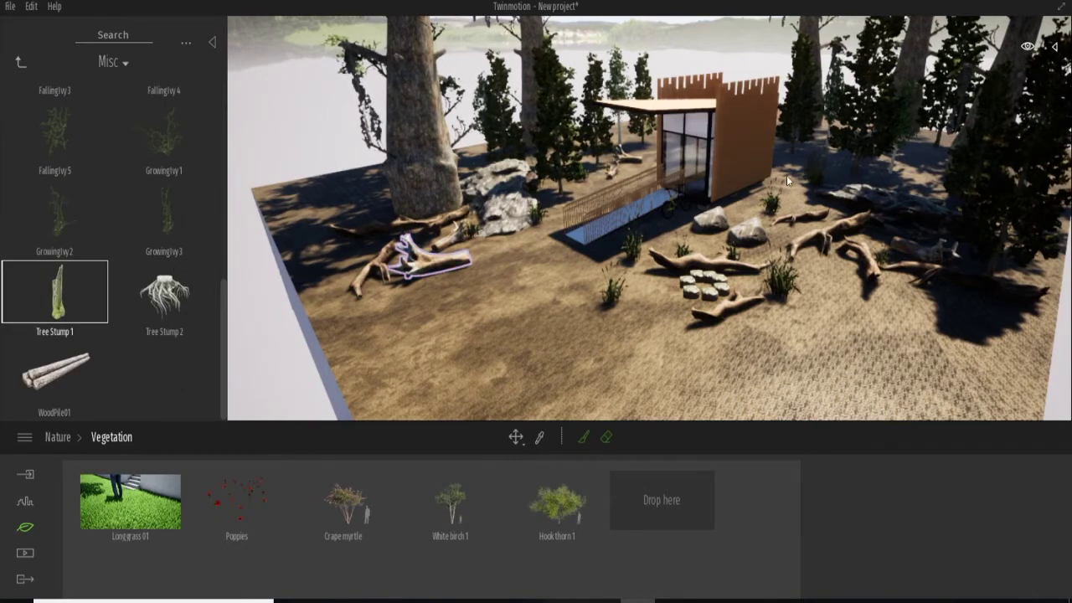
click(928, 189)
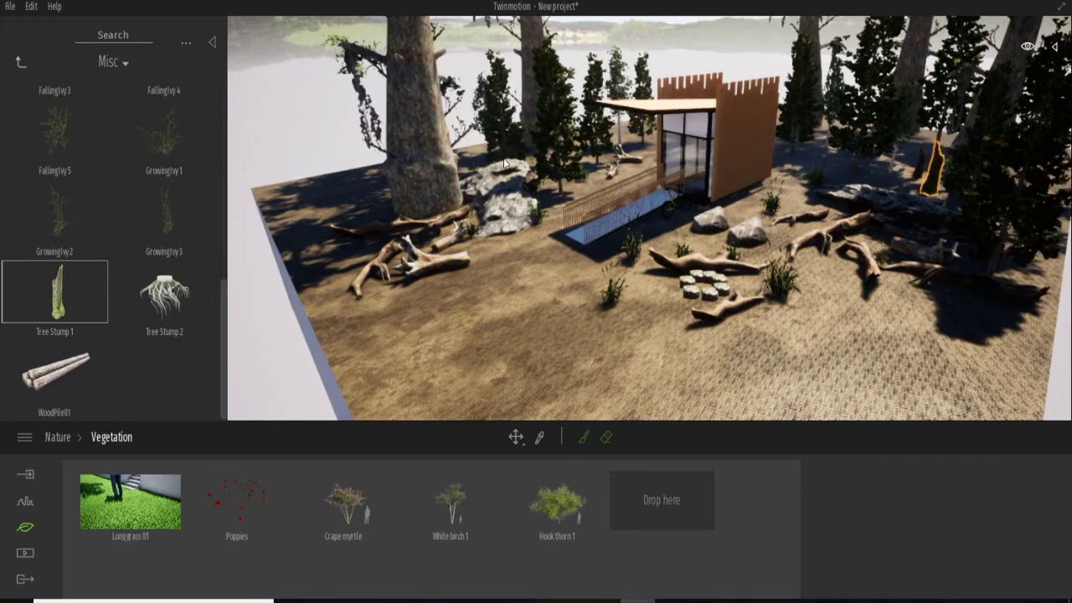
click(635, 170)
click(164, 293)
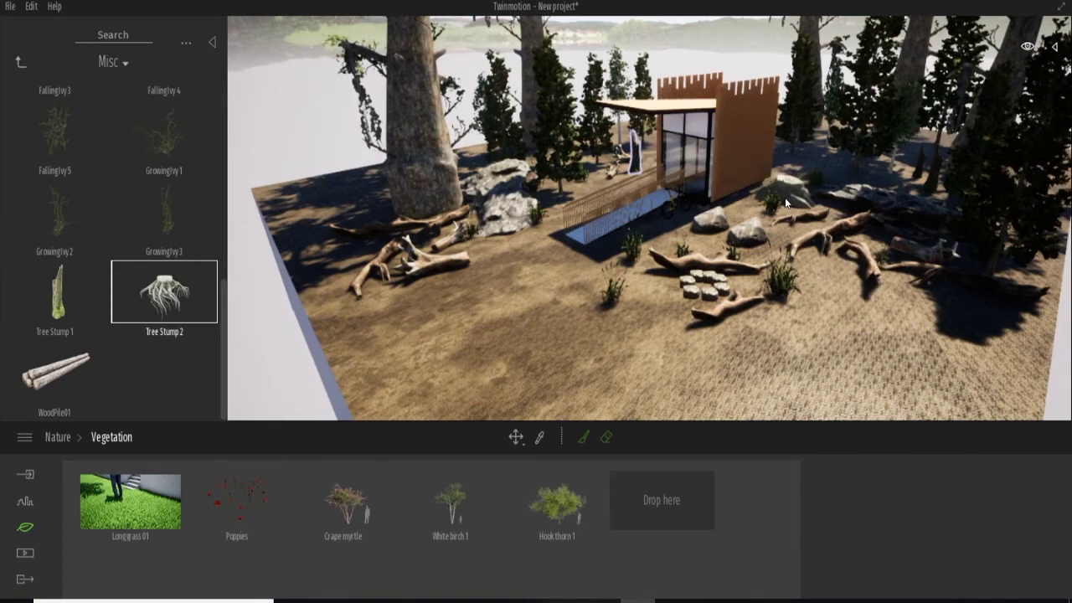
click(590, 182)
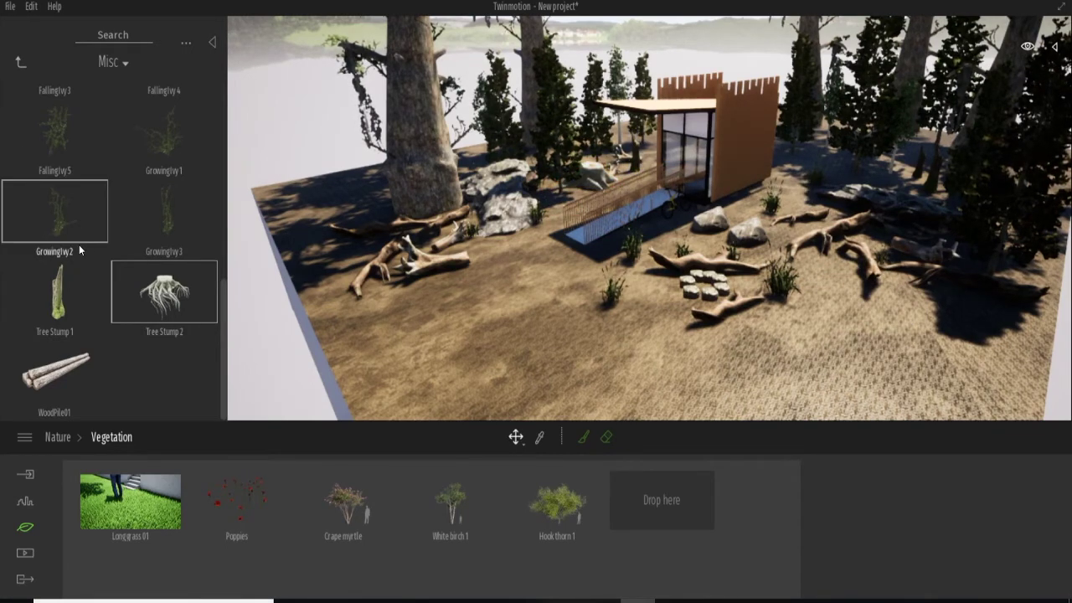
Paint a patch of FallingIvy3 on the ground among the right-hand logs.
scroll(46, 105, up, 2)
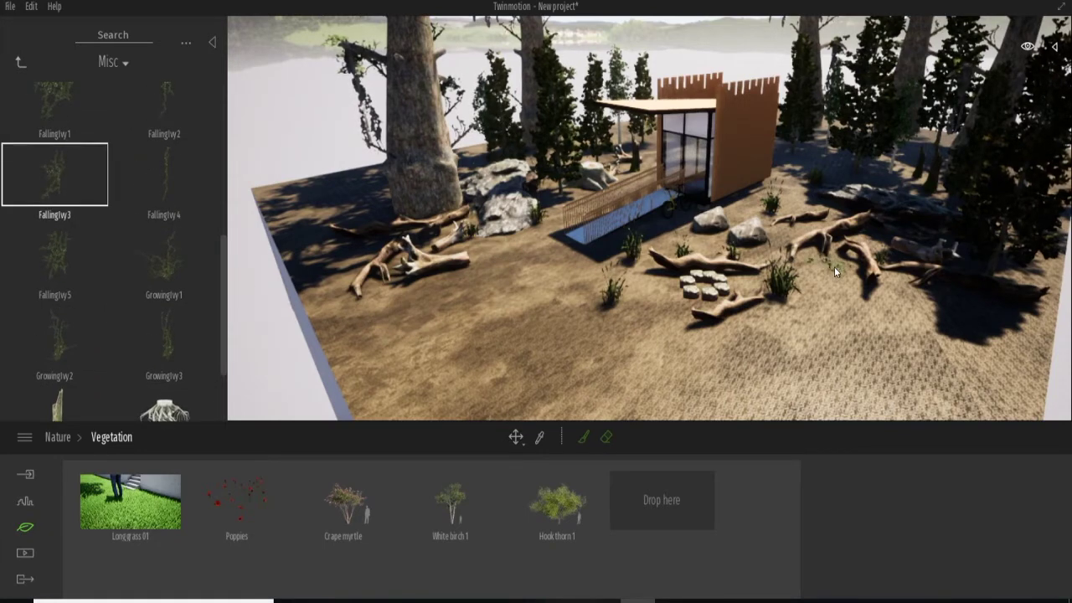
mouse_move(839, 265)
mouse_down()
mouse_move(844, 291)
mouse_move(897, 287)
mouse_move(898, 276)
mouse_up()
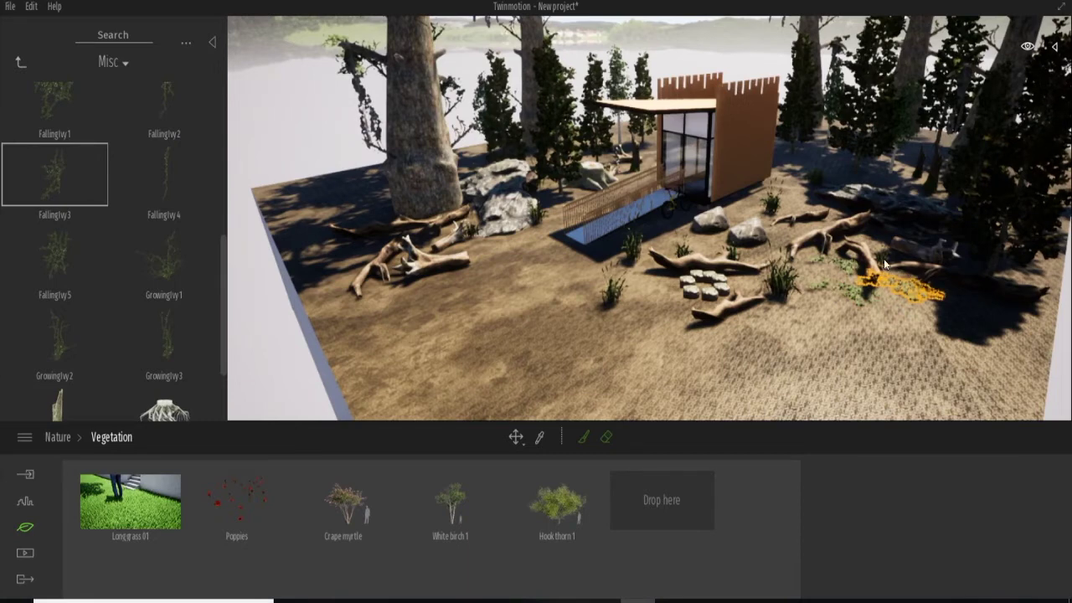
scroll(176, 272, down, 2)
click(21, 63)
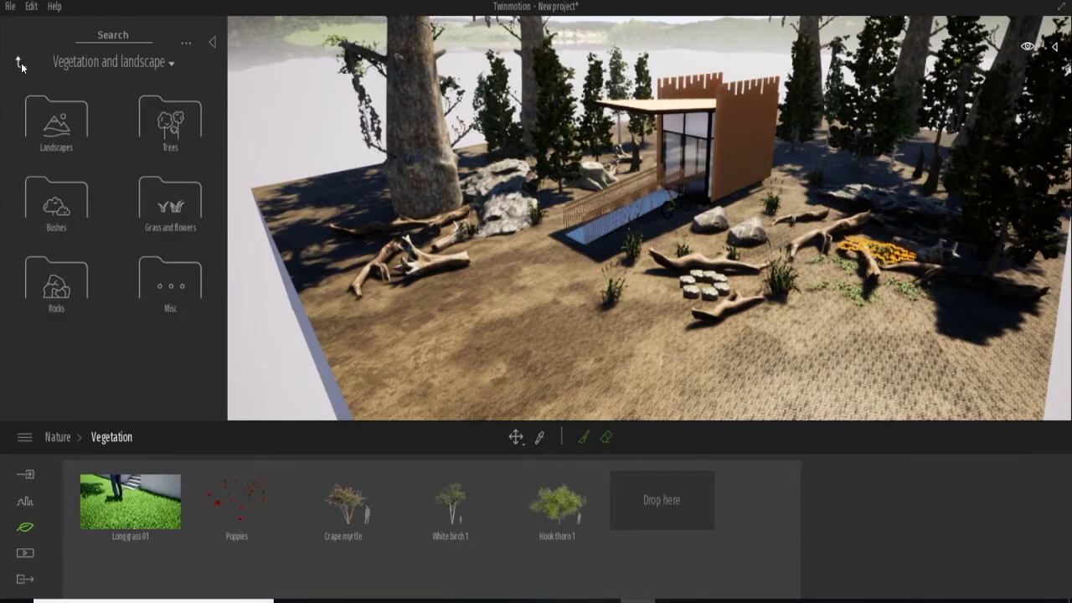
Browse the Grass and flowers and Trees collections in the vegetation library.
click(165, 204)
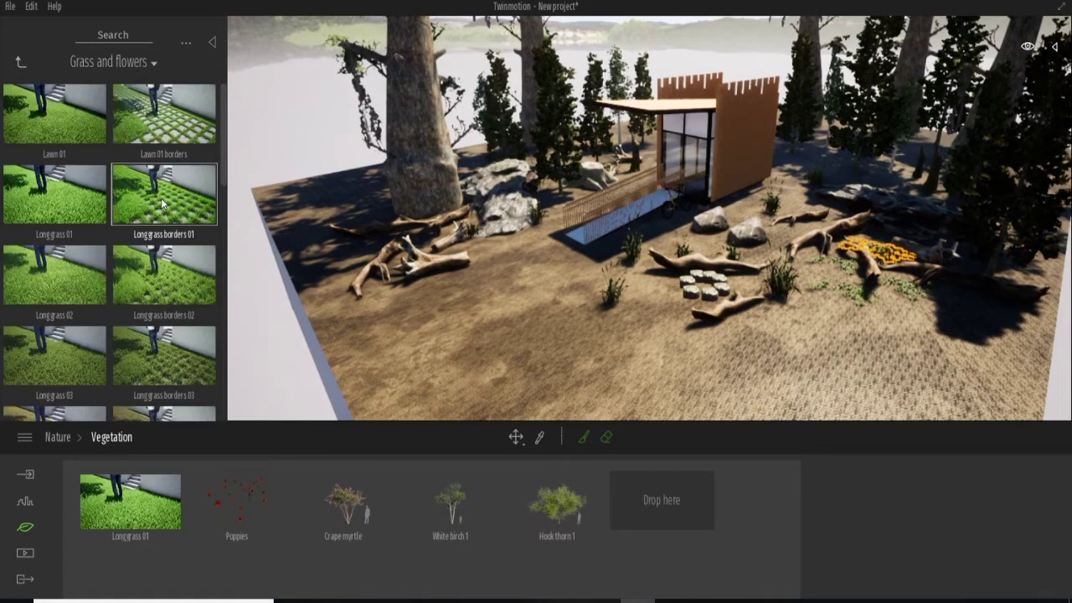
click(20, 62)
click(177, 124)
scroll(137, 165, down, 3)
scroll(136, 165, down, 2)
click(20, 62)
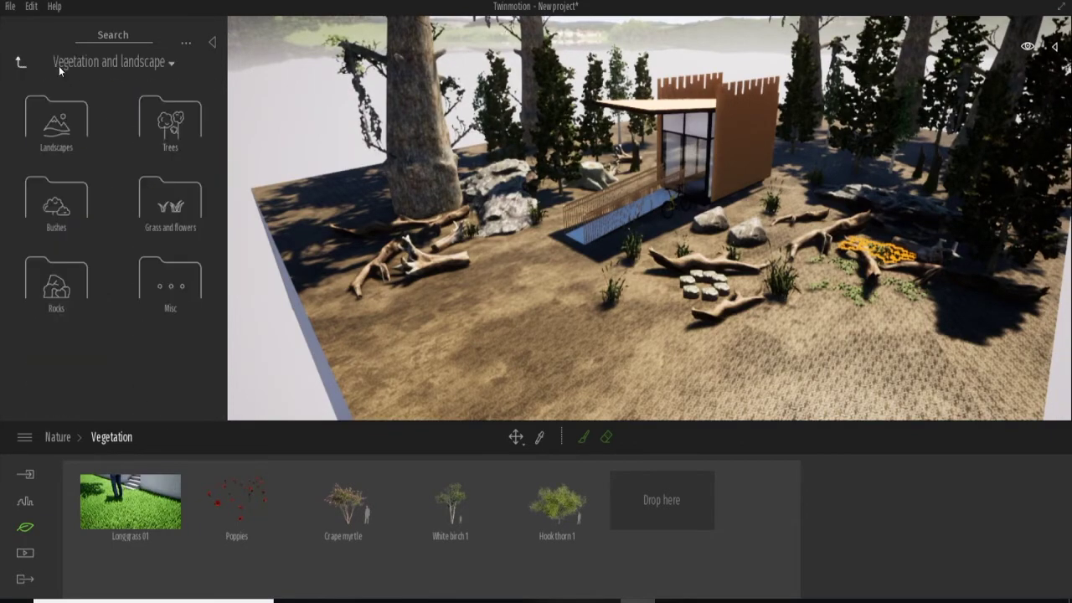
scroll(657, 123, up, 2)
scroll(631, 311, up, 3)
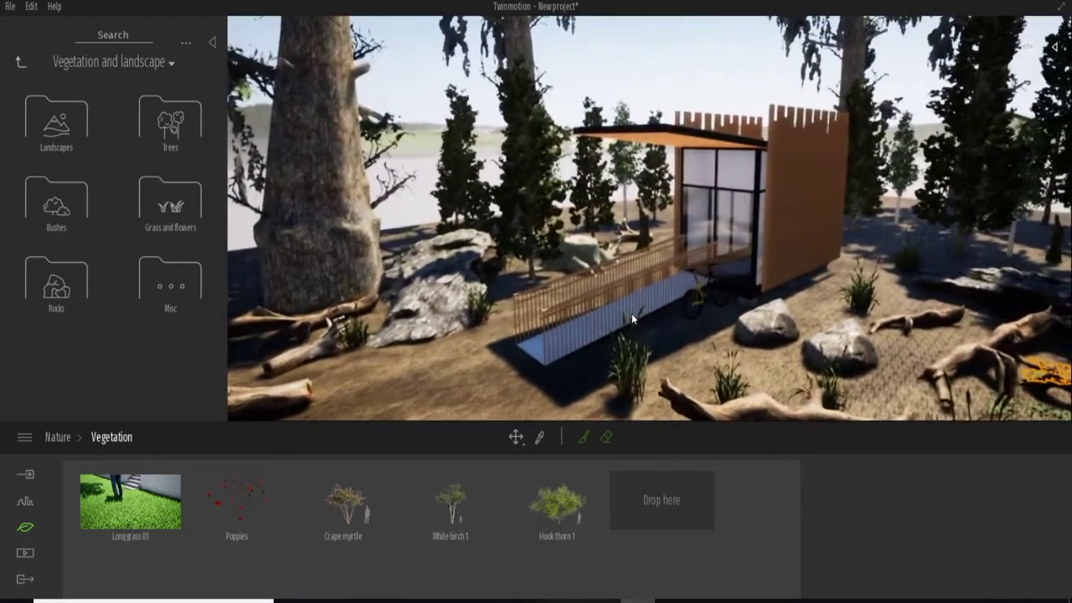
scroll(631, 314, up, 2)
scroll(631, 310, up, 2)
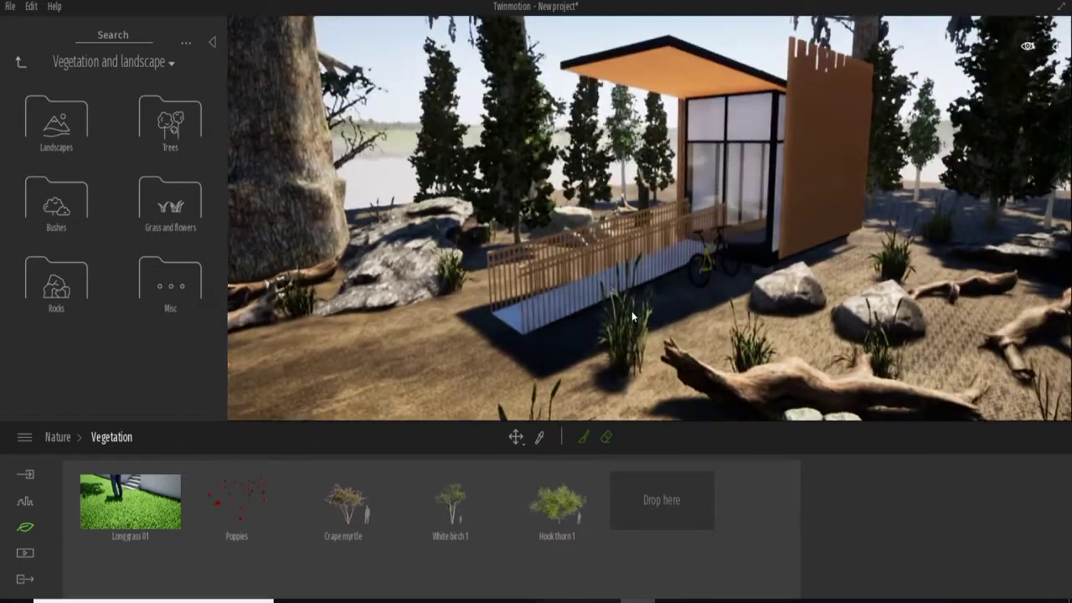
scroll(606, 297, down, 3)
scroll(606, 298, up, 1)
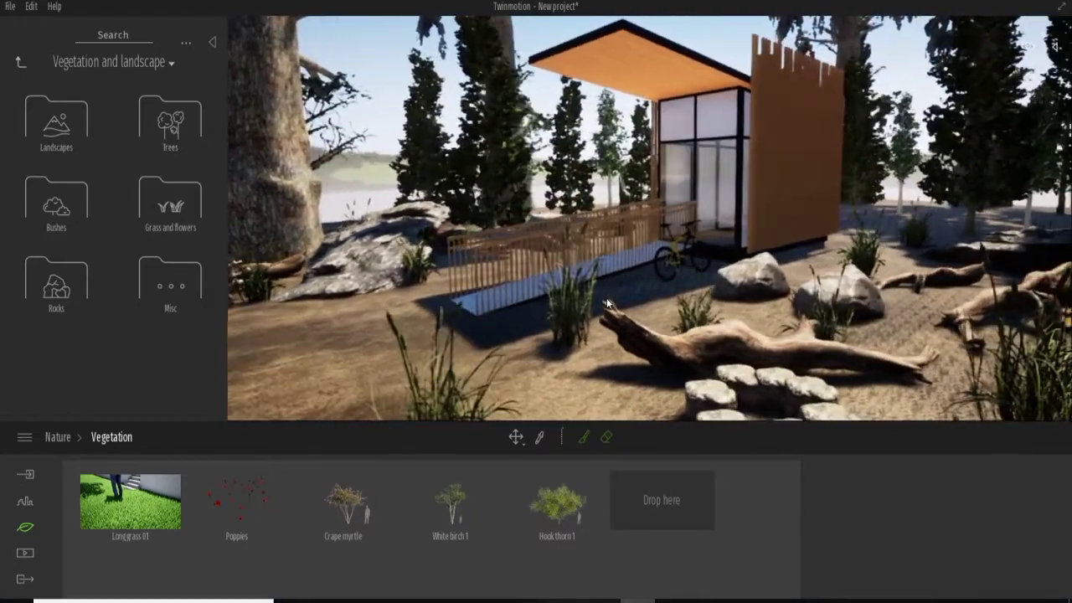
scroll(601, 299, up, 1)
scroll(598, 299, up, 2)
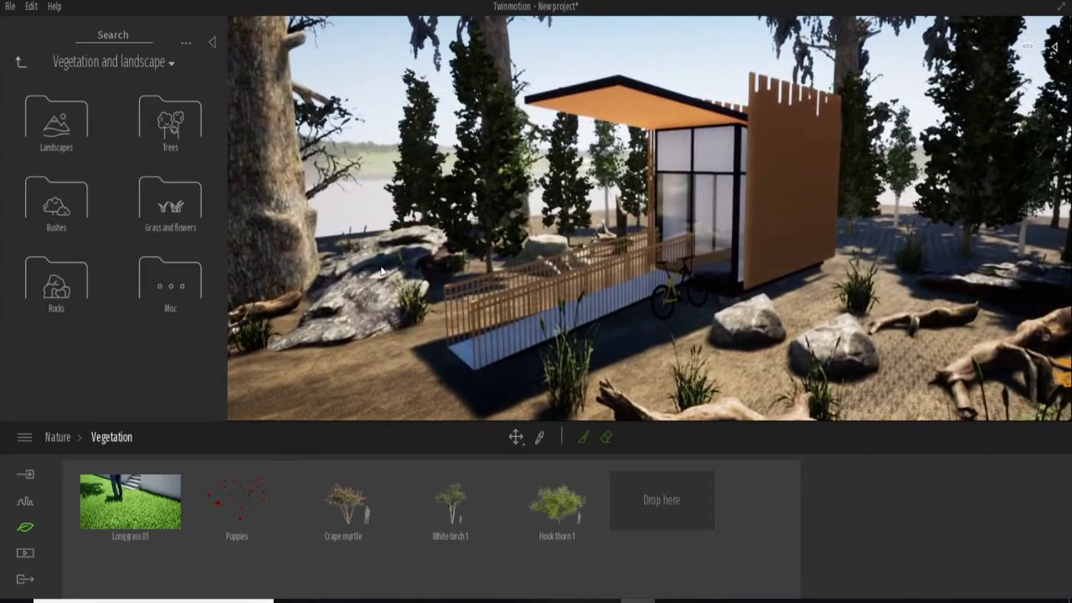
Delete the large rock left of the ramp, the dark pine behind the cabin and the ivy-covered tree.
click(400, 247)
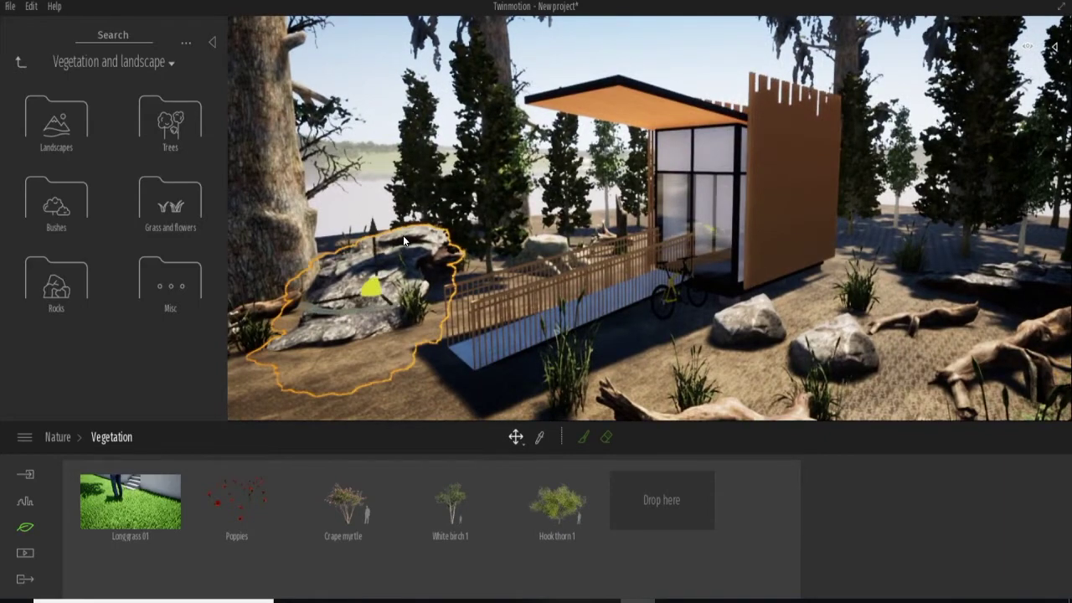
key(Delete)
click(508, 193)
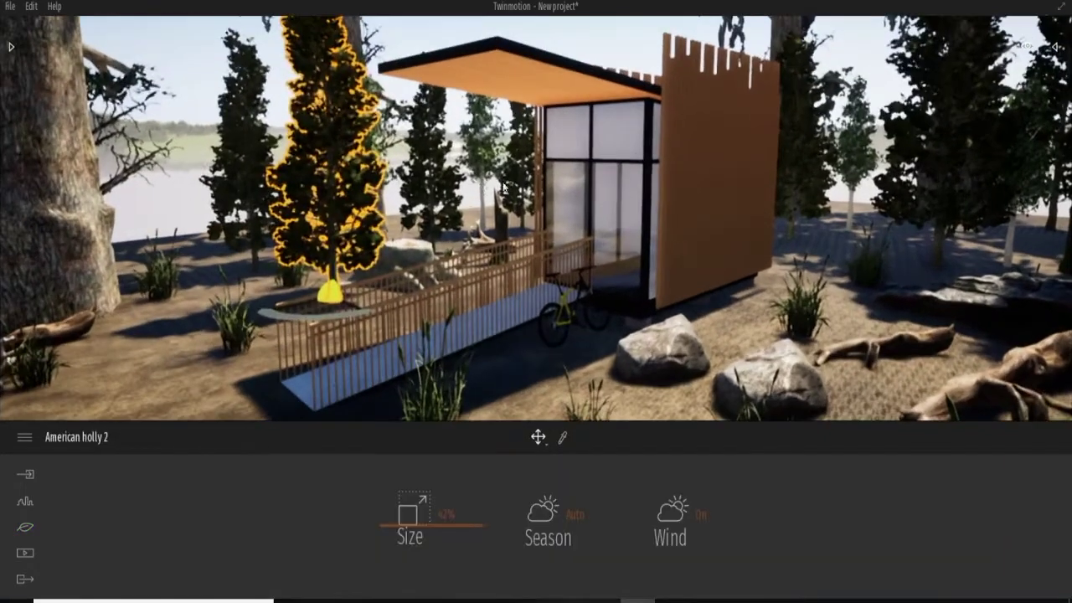
key(Escape)
click(422, 168)
key(Delete)
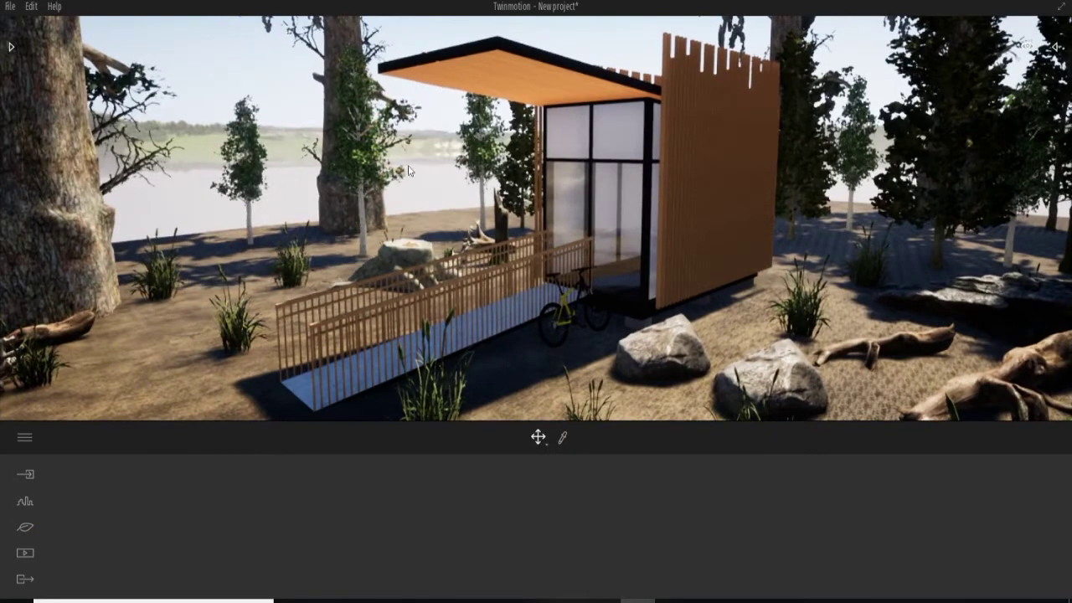
click(317, 159)
key(Delete)
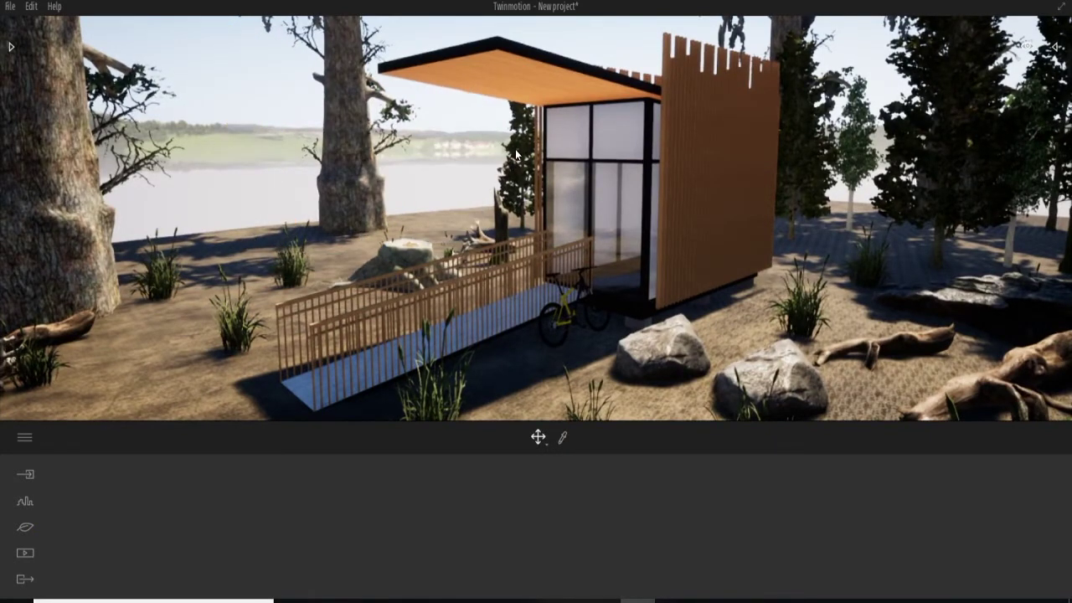
Delete the pine behind the building, a right-side pine, a European aspen 4 and the edge American holly 2.
click(517, 155)
key(Delete)
click(900, 147)
key(Delete)
click(889, 145)
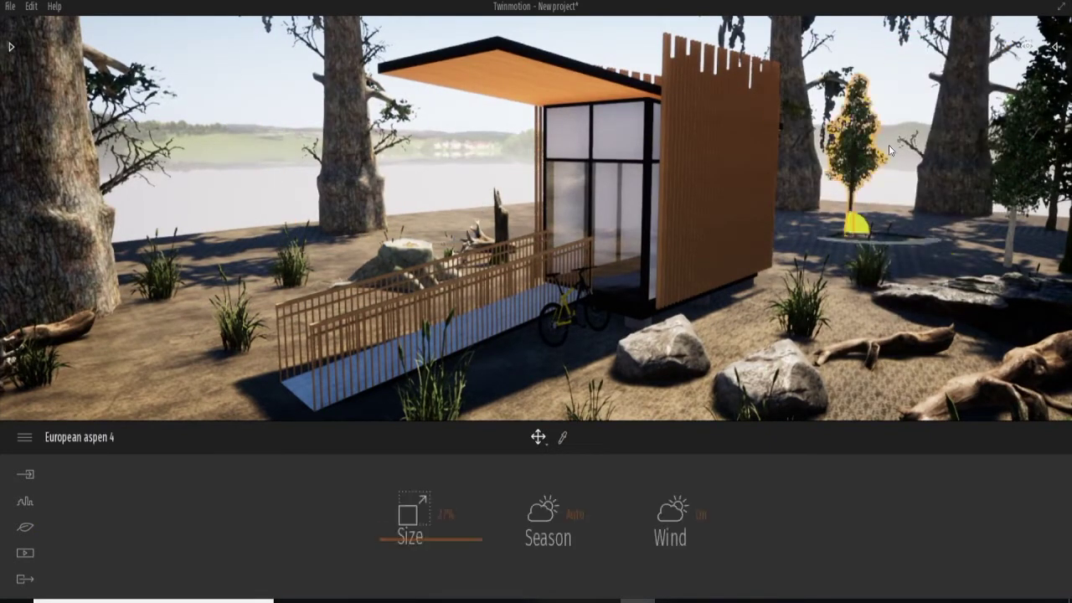
key(Delete)
click(1055, 142)
key(Delete)
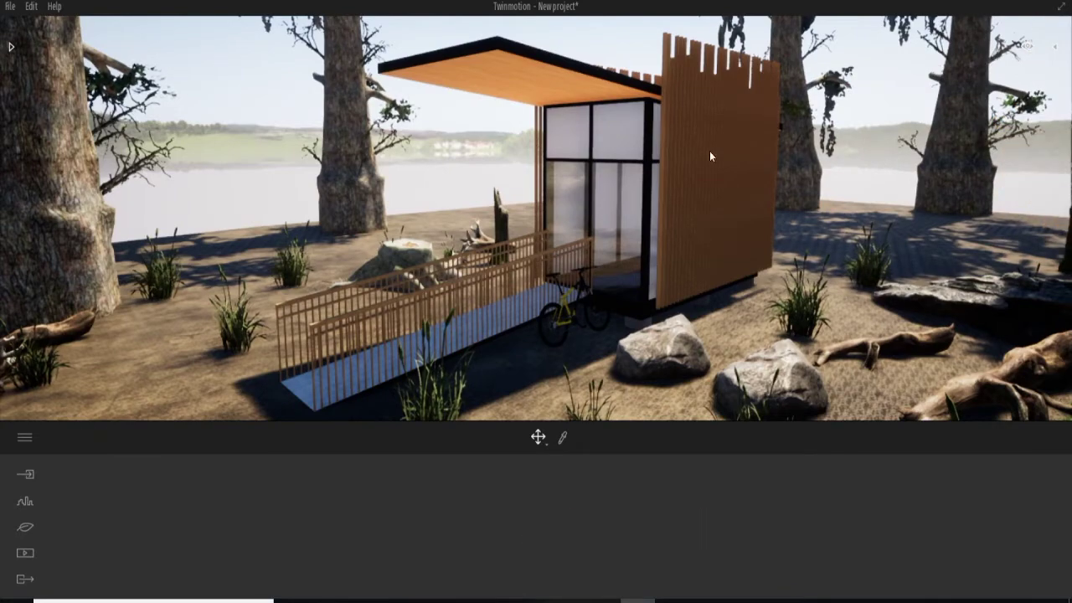
Zoom and pan the view to review the cleared cabin site.
scroll(352, 226, down, 3)
scroll(368, 235, up, 2)
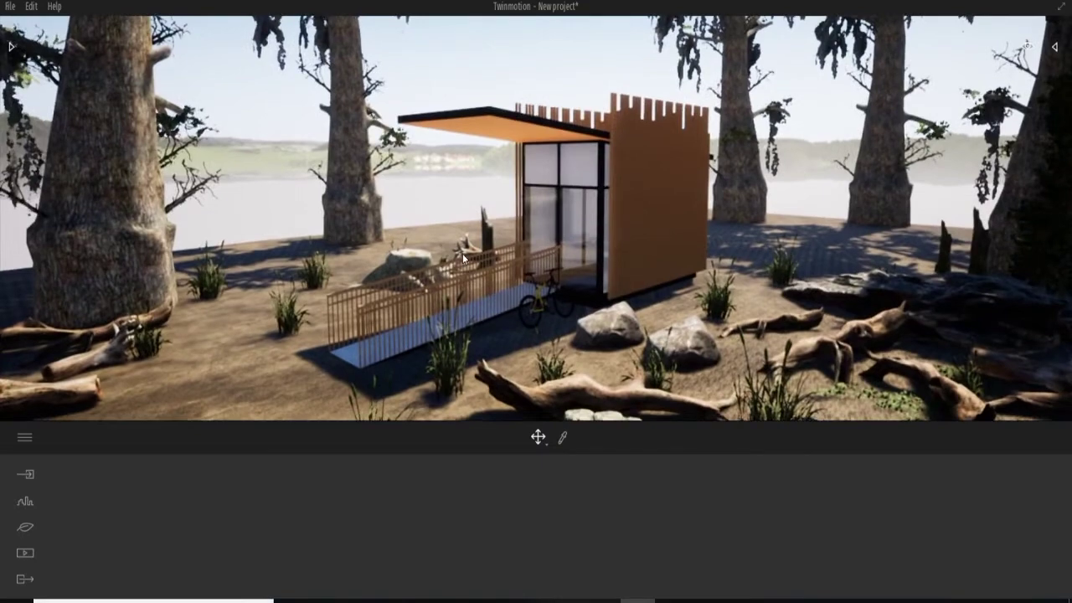
scroll(462, 252, up, 2)
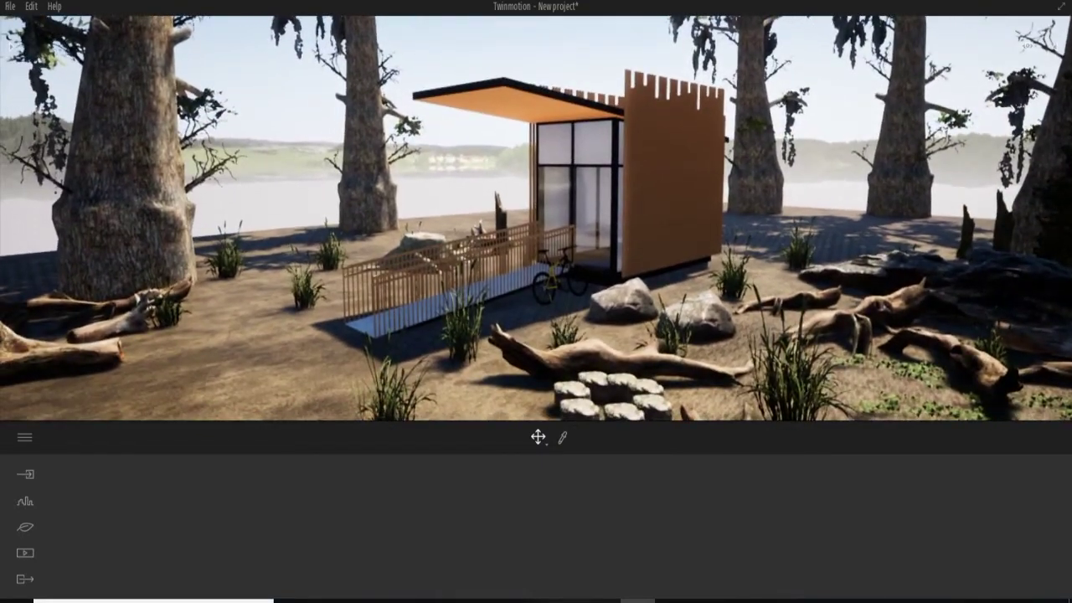
drag(459, 236, 437, 240)
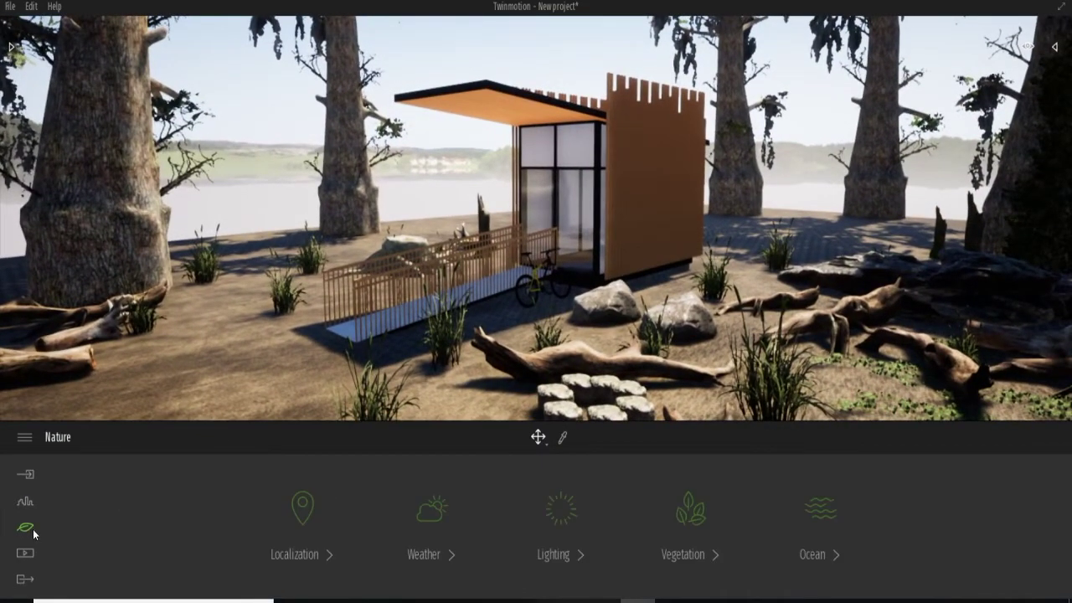
click(687, 520)
Find Bald cypress 1 in the Trees library and drag one into the scene.
scroll(113, 226, down, 2)
scroll(117, 239, down, 2)
scroll(117, 240, down, 2)
scroll(117, 243, down, 2)
scroll(117, 244, down, 2)
scroll(117, 246, down, 2)
scroll(117, 247, down, 2)
scroll(117, 248, down, 2)
scroll(117, 247, down, 2)
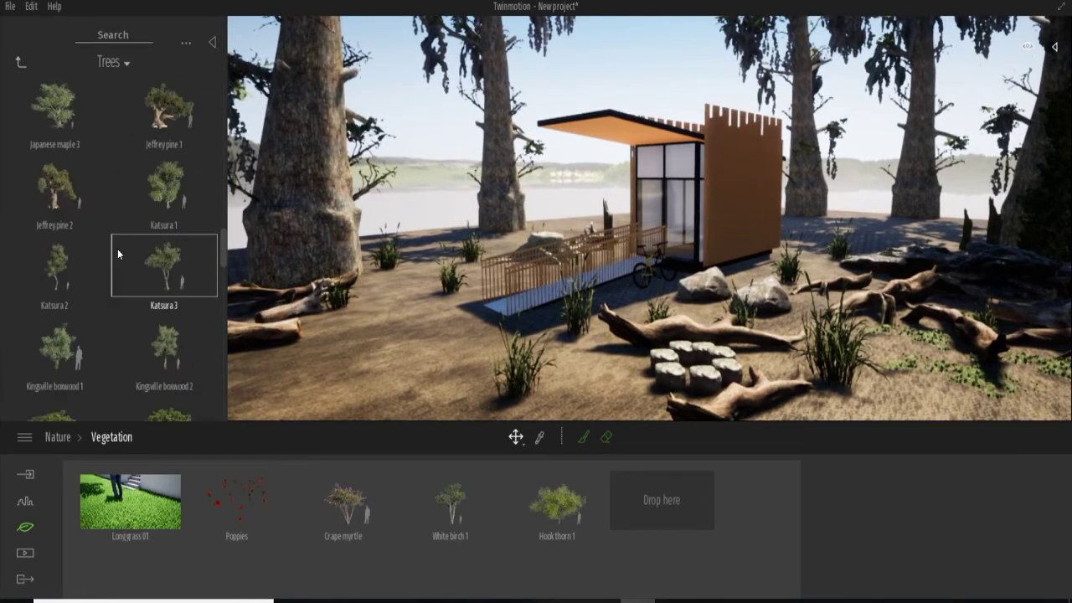
scroll(117, 248, down, 2)
mouse_move(223, 258)
mouse_down()
mouse_move(215, 420)
mouse_move(233, 162)
mouse_up()
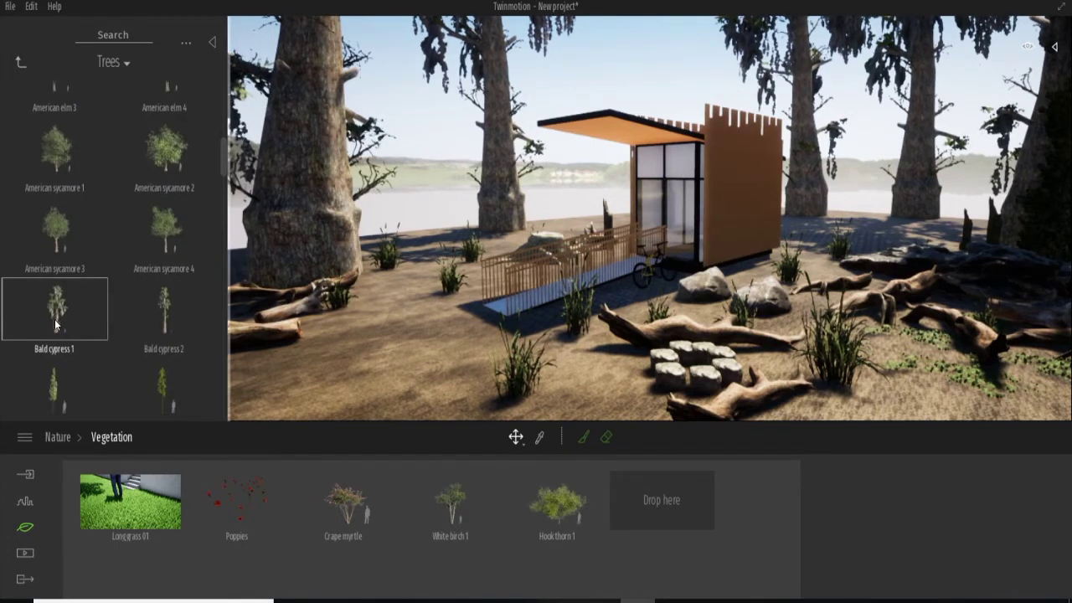
drag(54, 319, 436, 273)
Plant two more Bald cypress 1 trees, one near the cabin and one at the far right.
scroll(437, 273, up, 3)
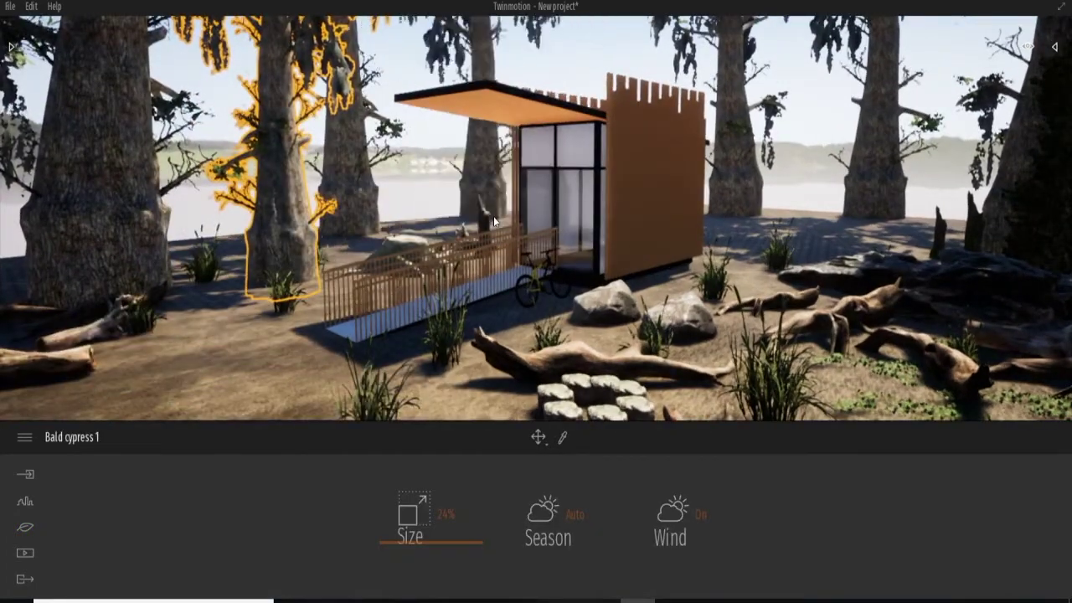
click(804, 236)
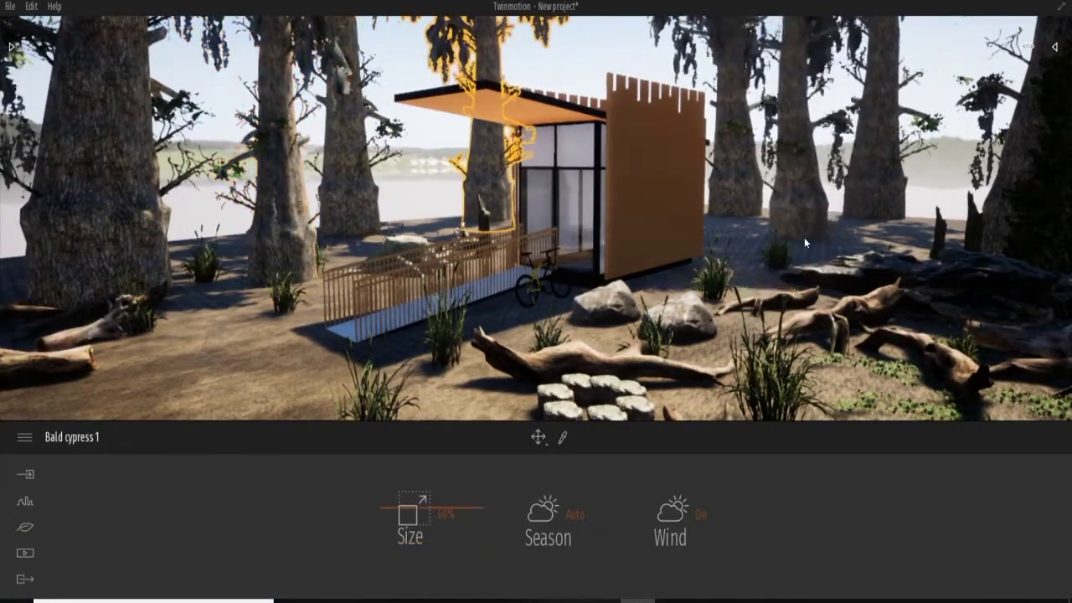
click(912, 231)
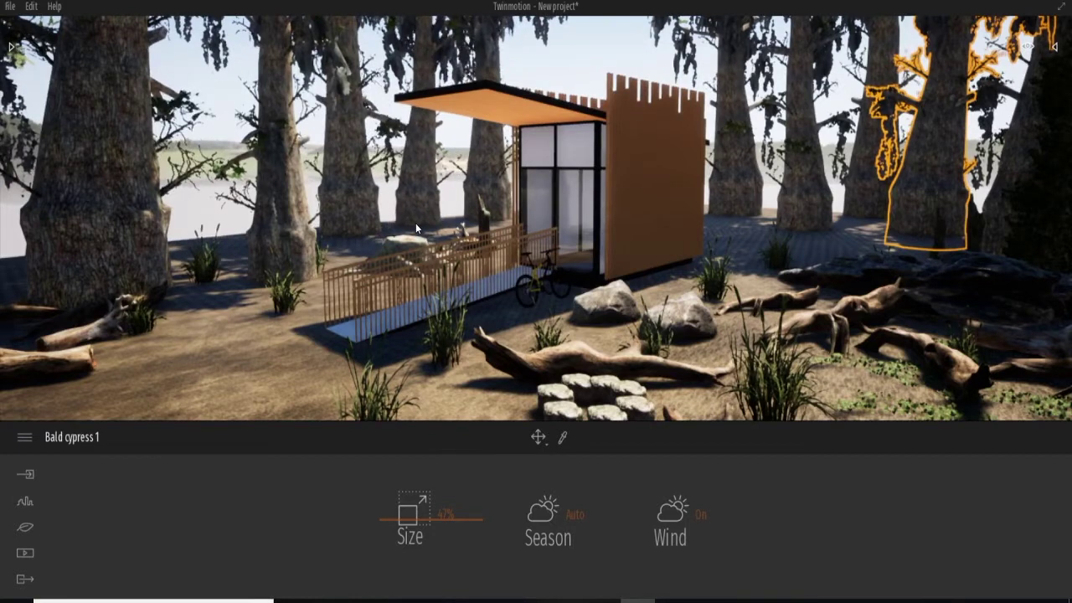
Switch the weather to overcast and raise the Smog effect to 100%.
key(Escape)
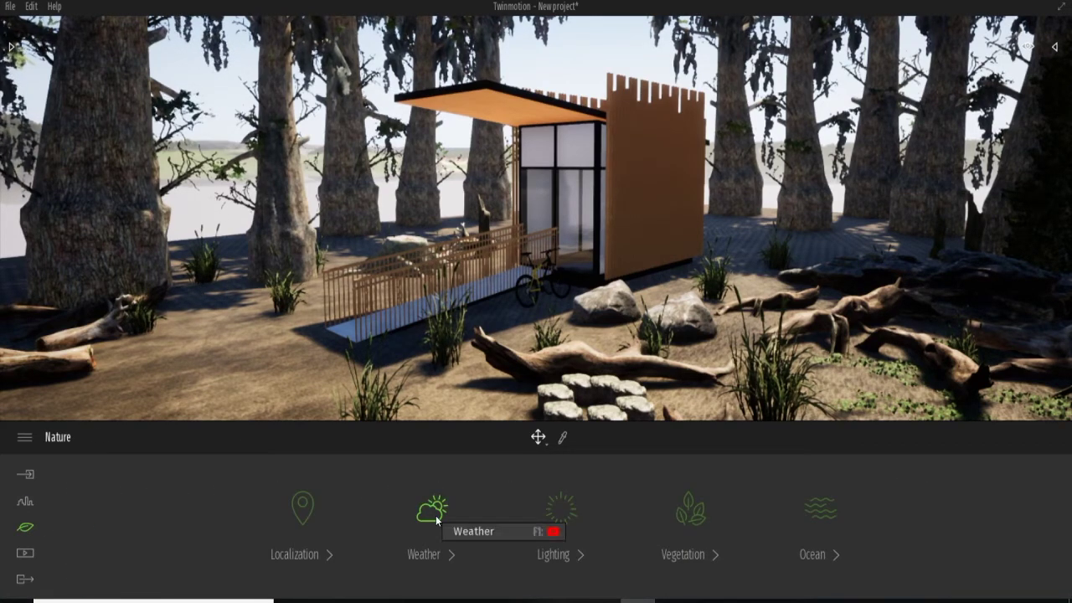
click(434, 513)
mouse_move(83, 512)
mouse_down()
mouse_move(344, 511)
mouse_move(64, 522)
mouse_up()
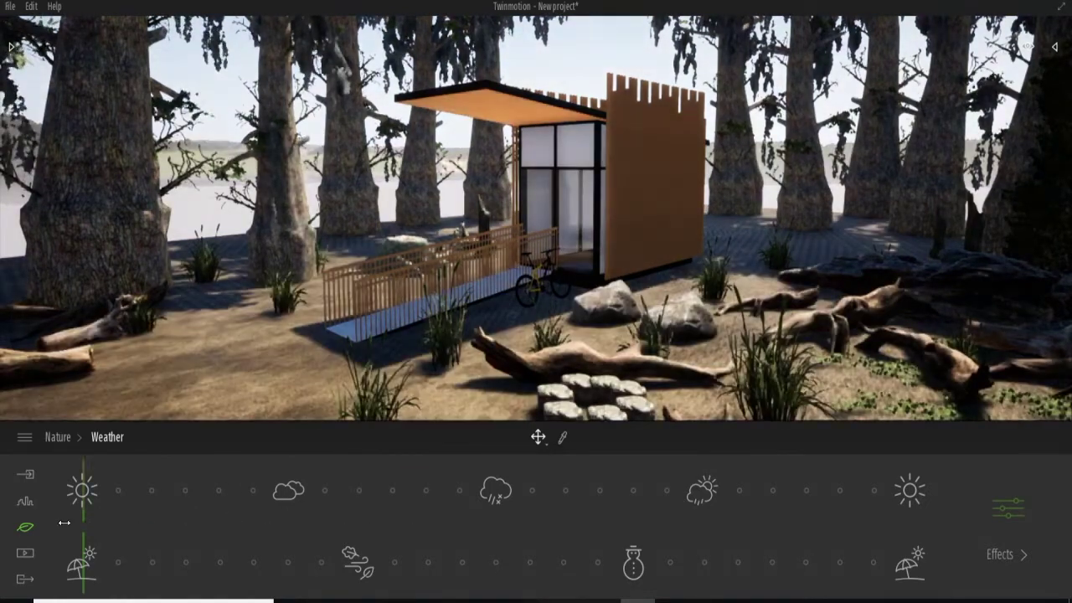
click(1014, 513)
drag(684, 501, 687, 439)
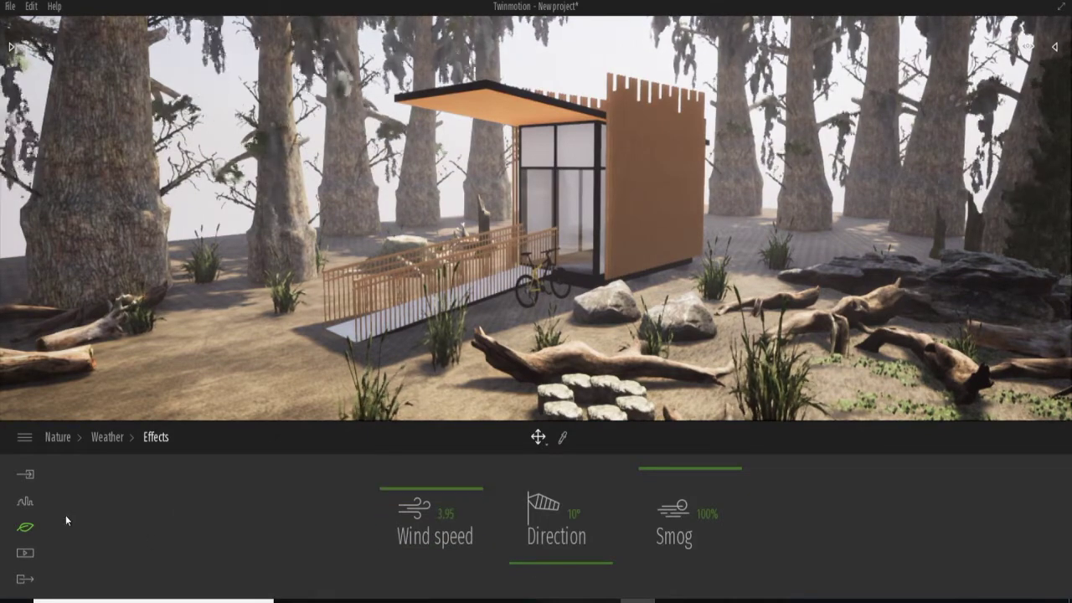
click(25, 501)
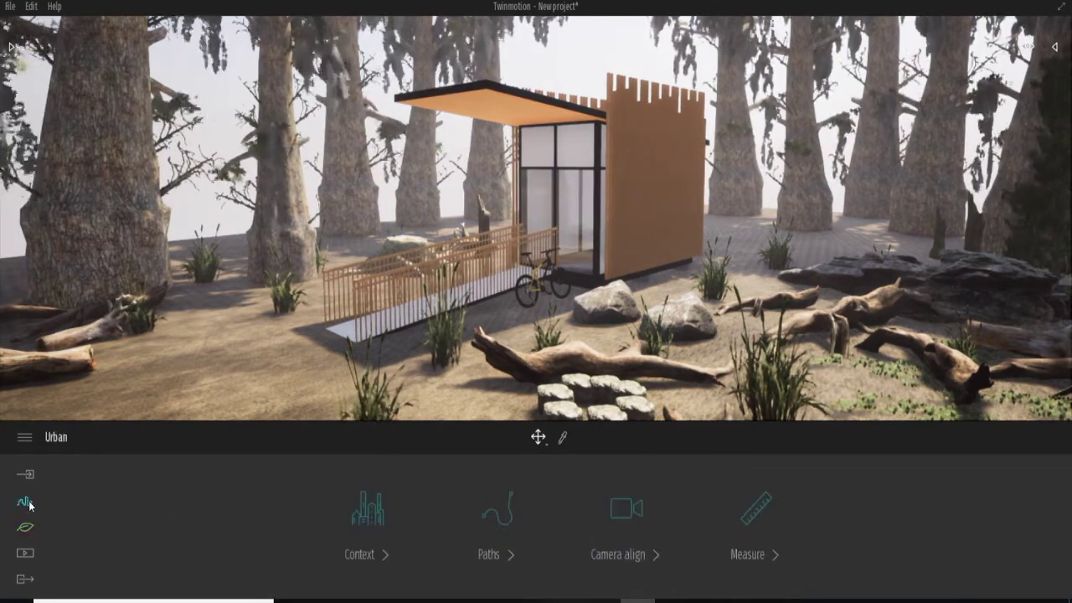
click(25, 527)
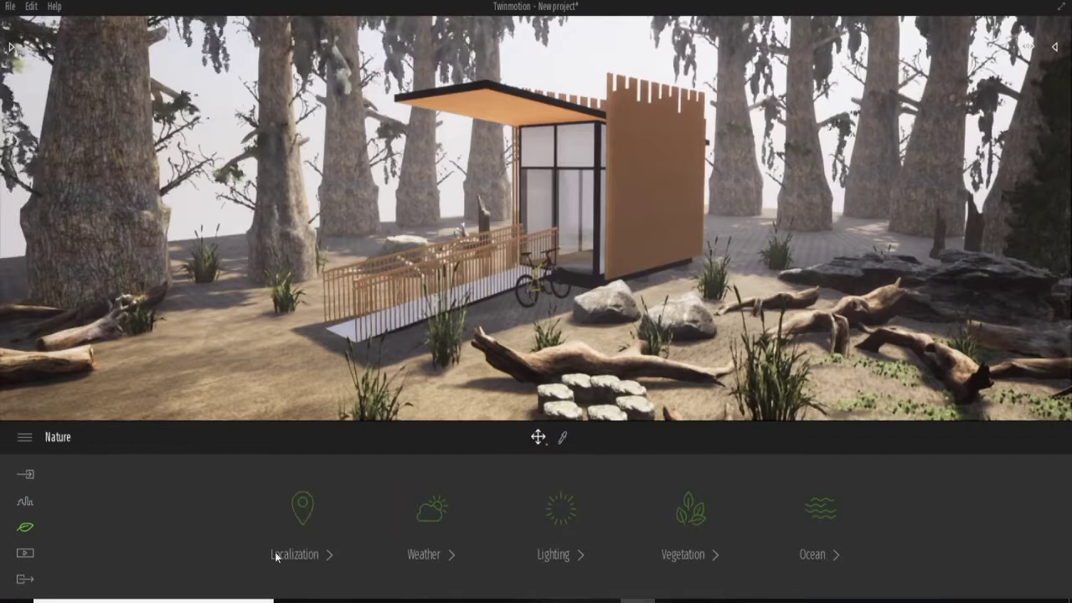
click(431, 519)
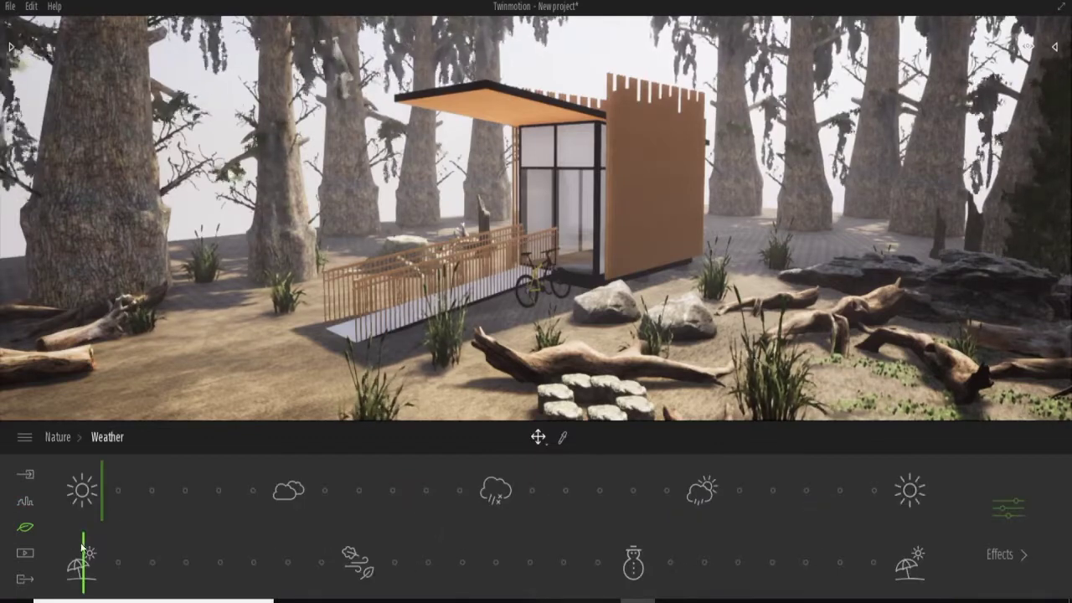
Set the season to winter with an overcast, snowing sky, then fly to a new cabin view.
drag(245, 545, 602, 562)
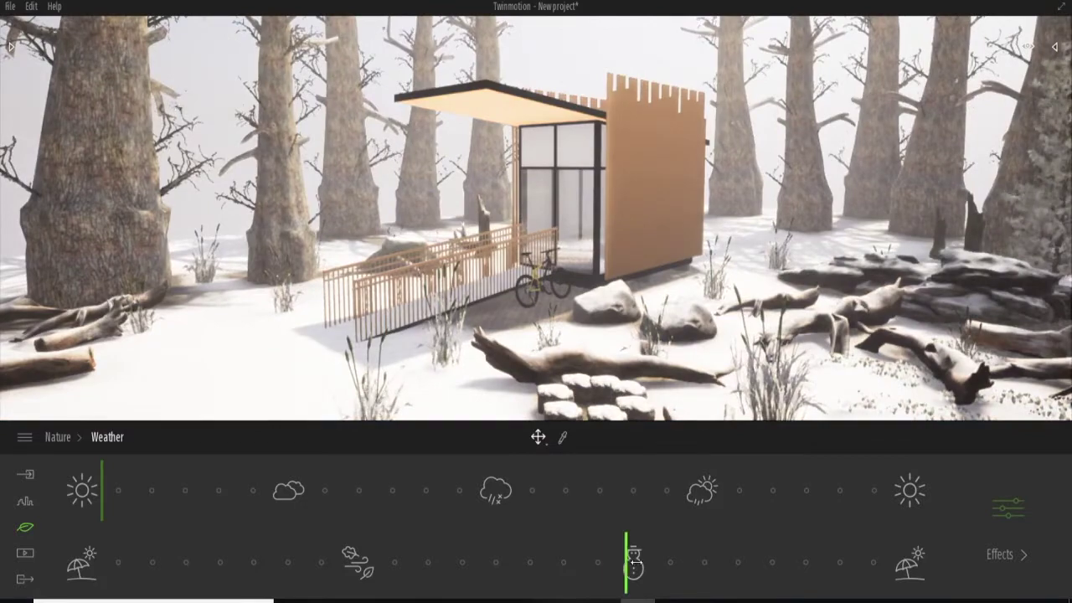
drag(758, 569, 614, 574)
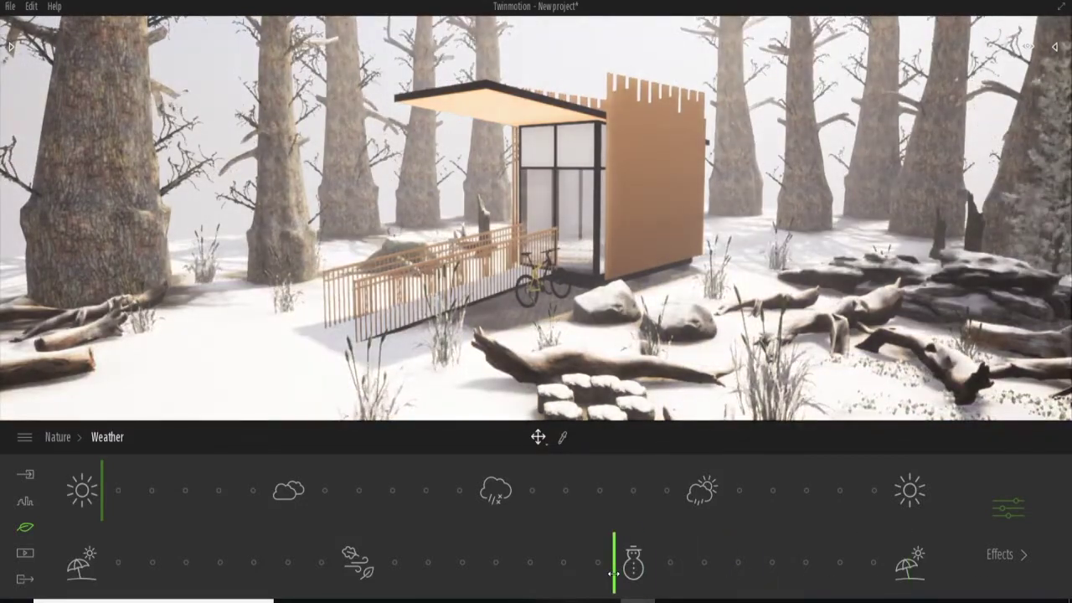
mouse_move(100, 494)
mouse_down()
mouse_move(491, 502)
mouse_move(565, 517)
mouse_up()
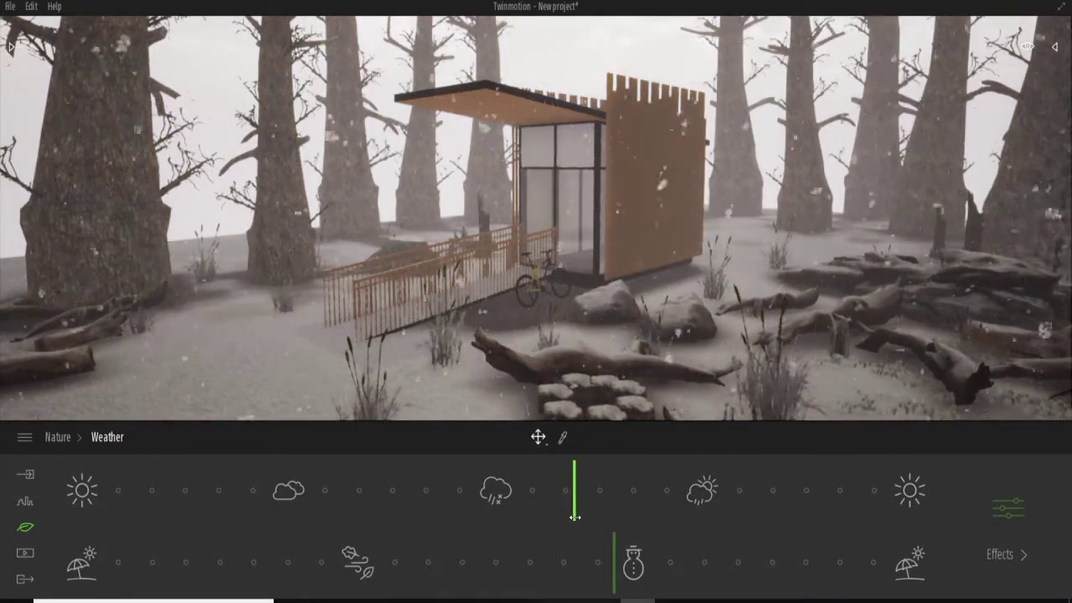
mouse_move(573, 518)
mouse_down()
mouse_move(974, 507)
mouse_move(435, 517)
mouse_move(567, 519)
mouse_move(550, 530)
mouse_up()
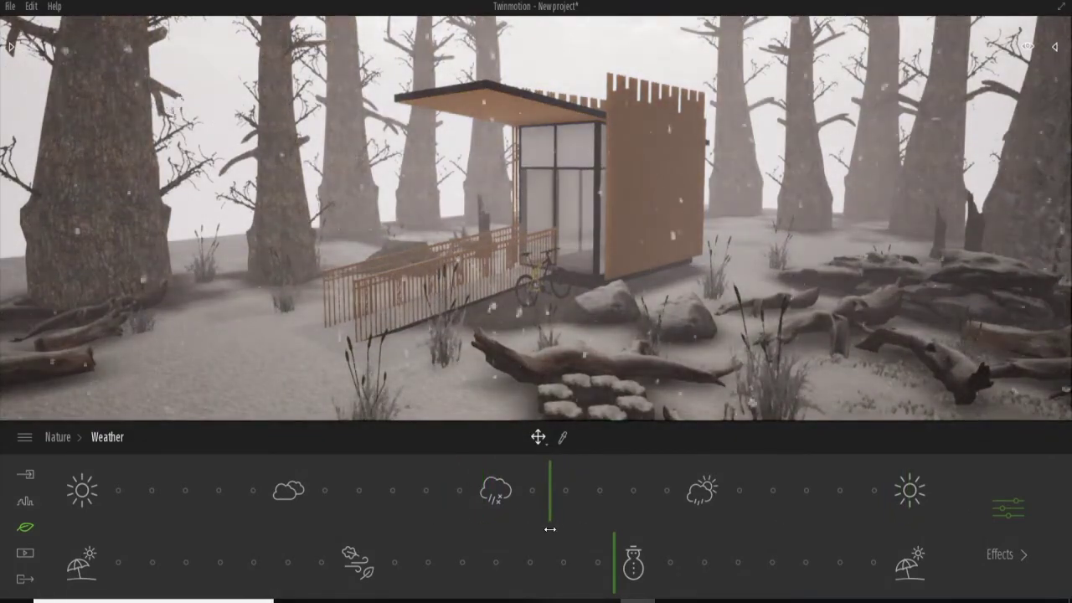
drag(616, 569, 374, 559)
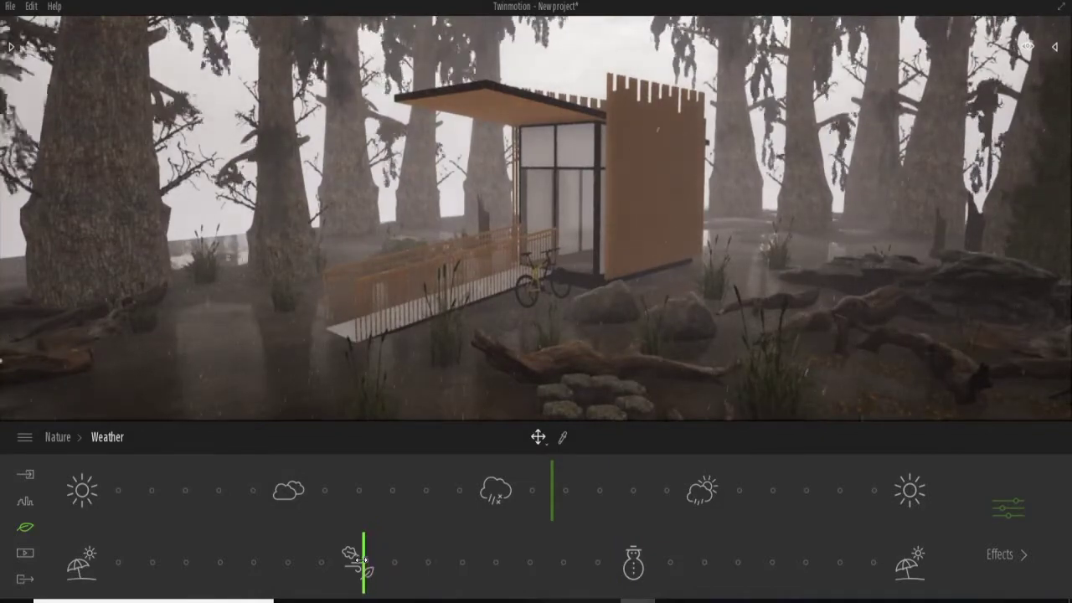
drag(541, 567, 920, 568)
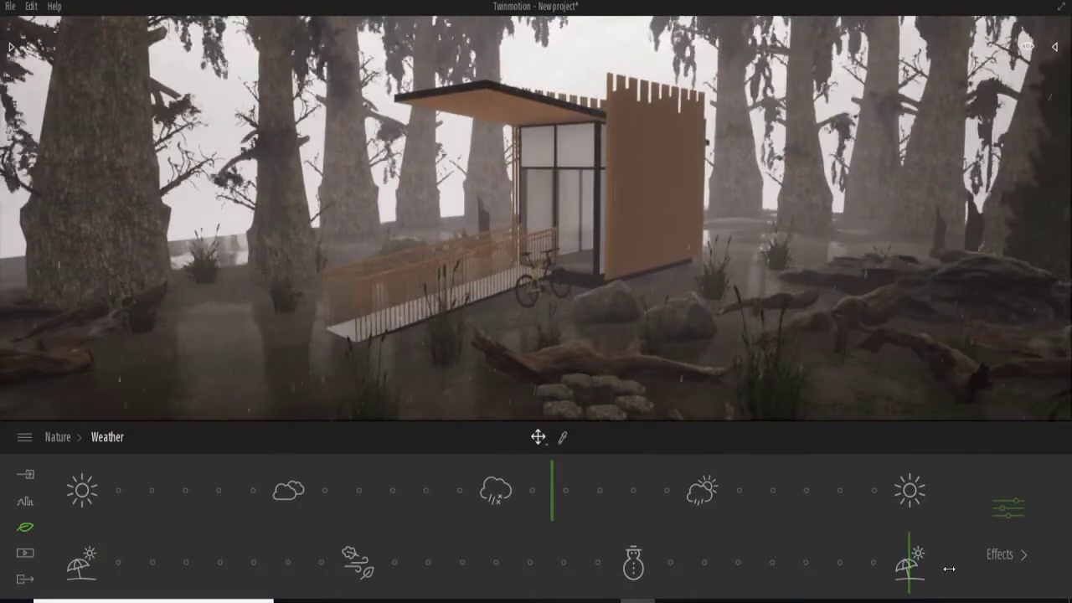
drag(928, 569, 633, 567)
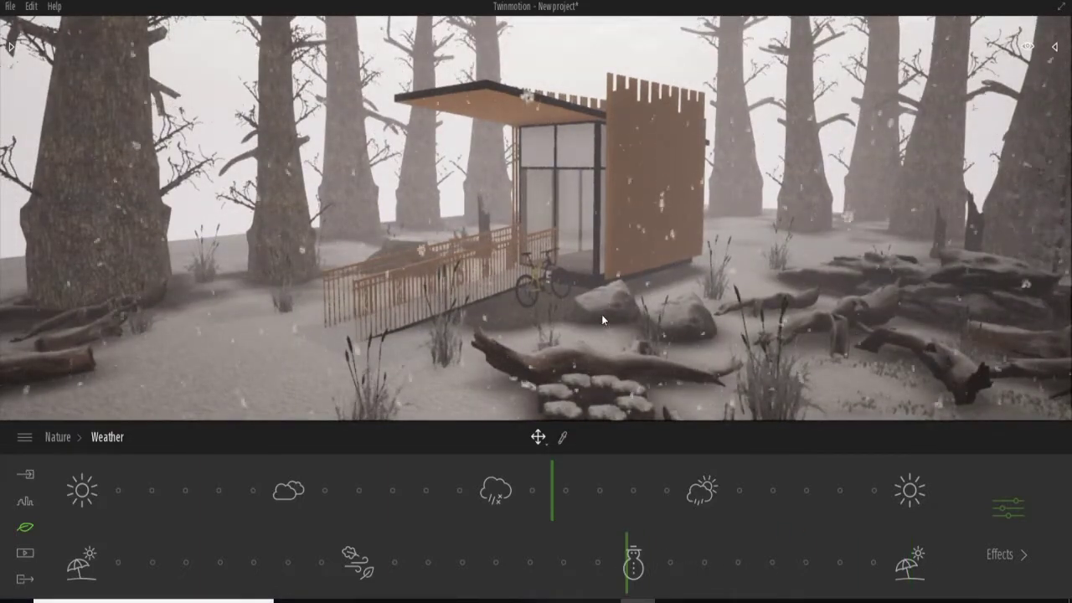
right_drag(602, 315, 602, 251)
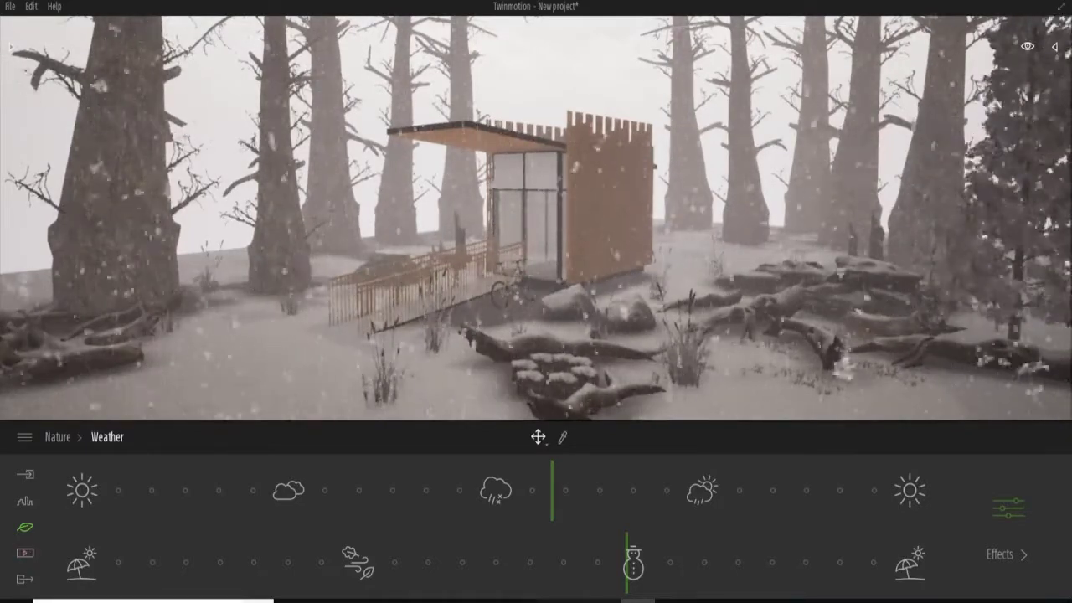
Launch Snipping Tool and capture the entire Twinmotion screen.
key(super)
text(s)
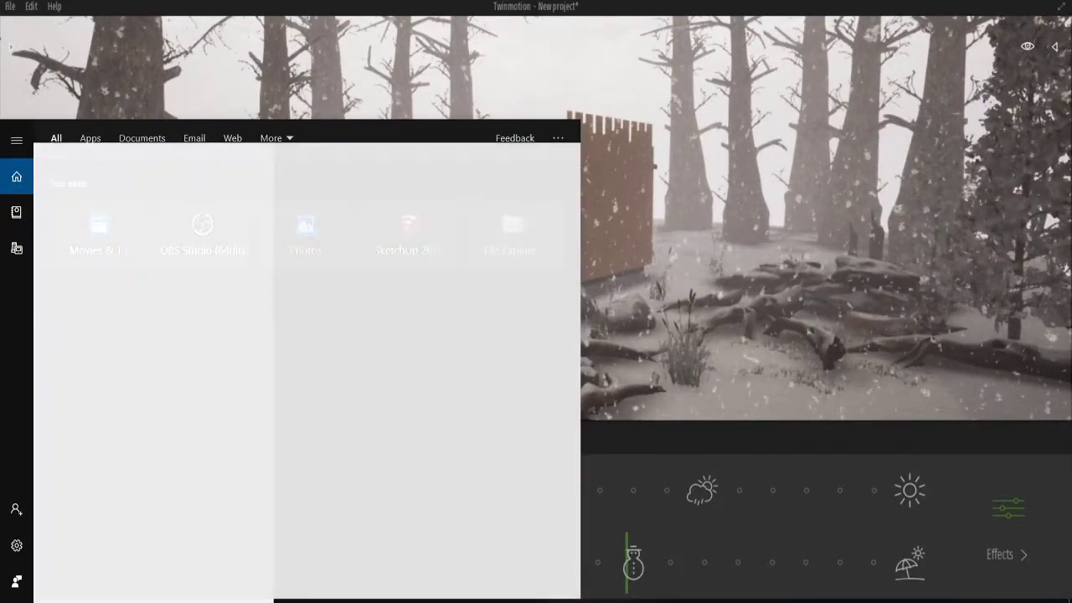
key(Return)
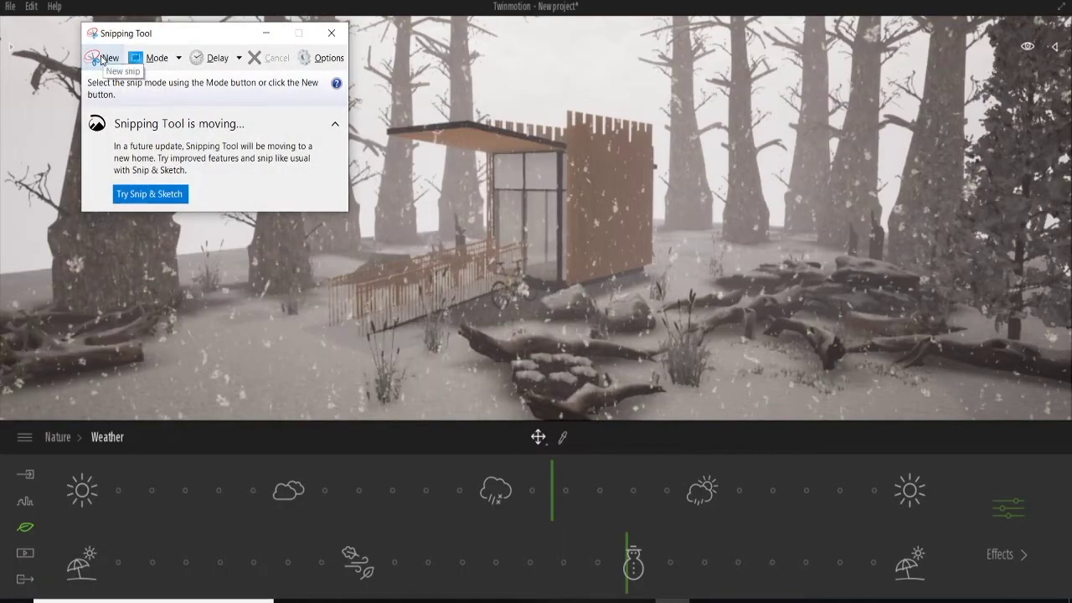
click(102, 60)
drag(1, 1, 1070, 601)
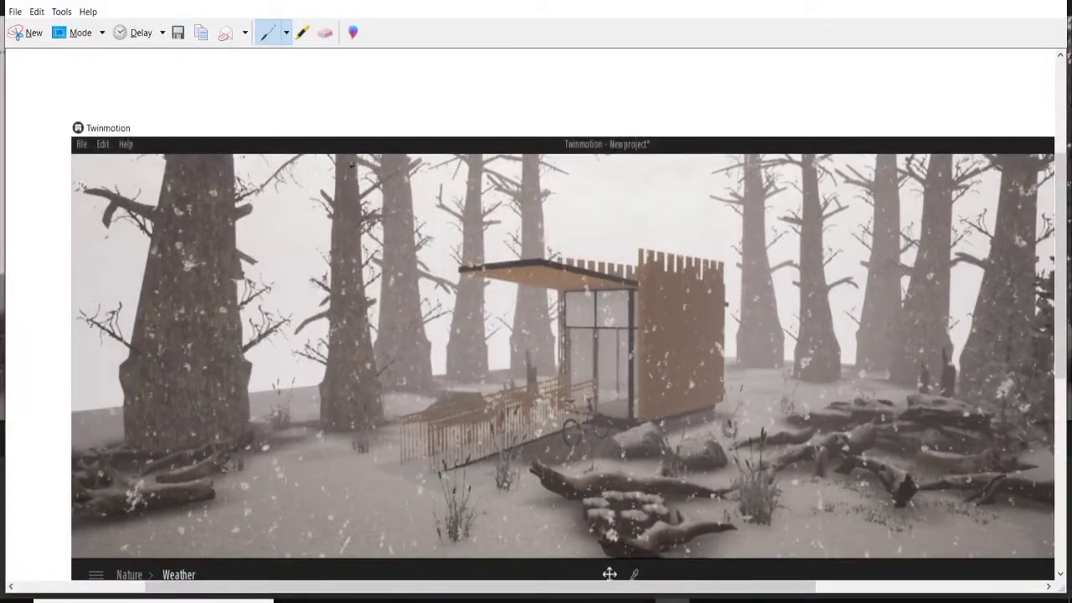
Save the capture as the PNG 'snow' and close the snip editor.
click(178, 34)
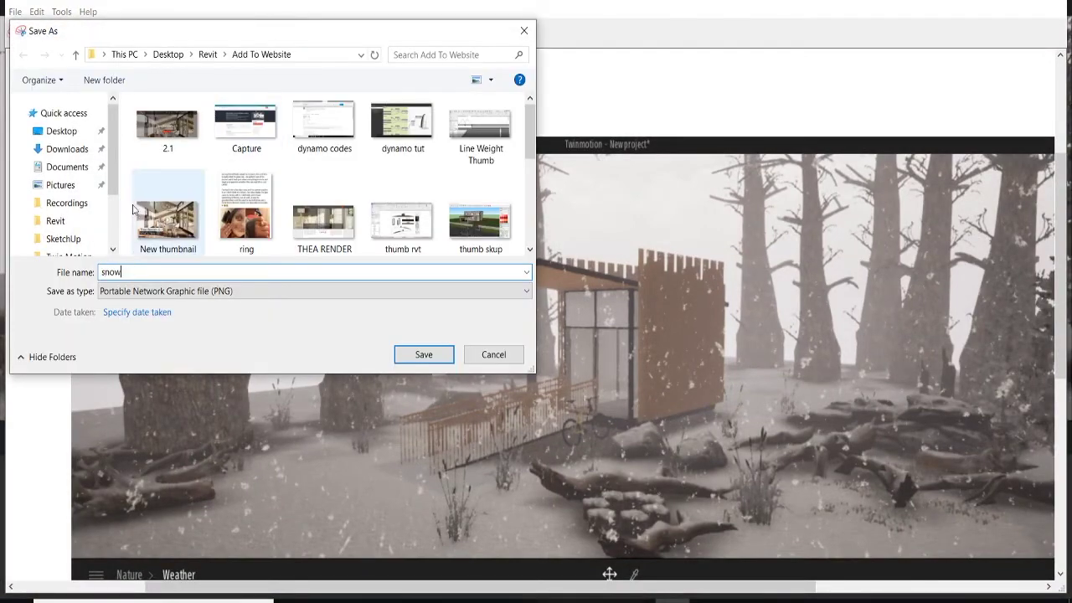
click(73, 130)
click(406, 351)
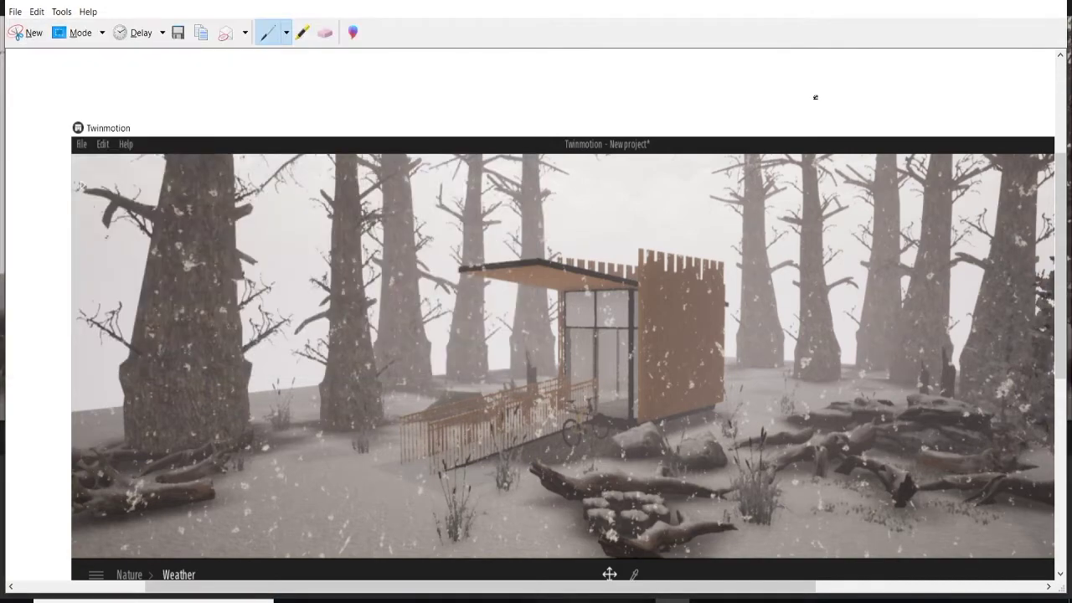
click(1053, 1)
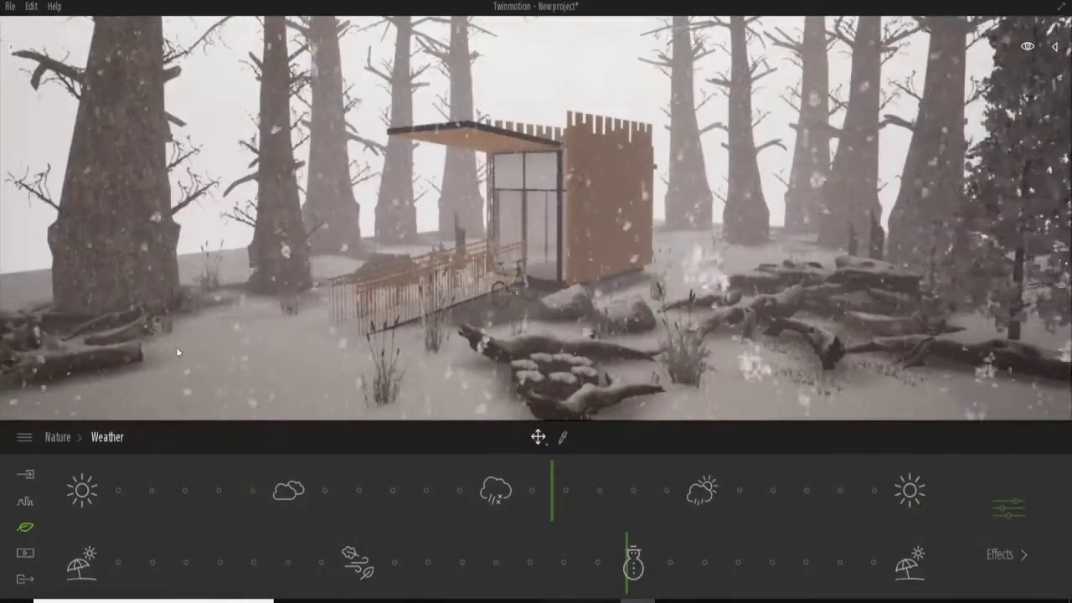
Create a new video clip from the wide view and move the camera to the cabin's side.
click(39, 554)
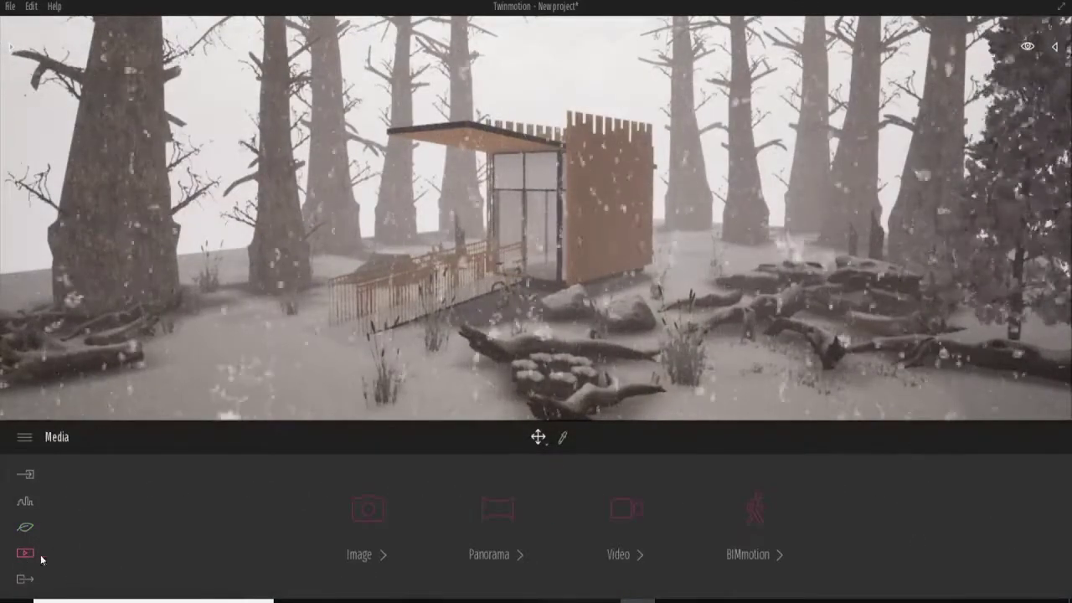
click(621, 508)
click(493, 512)
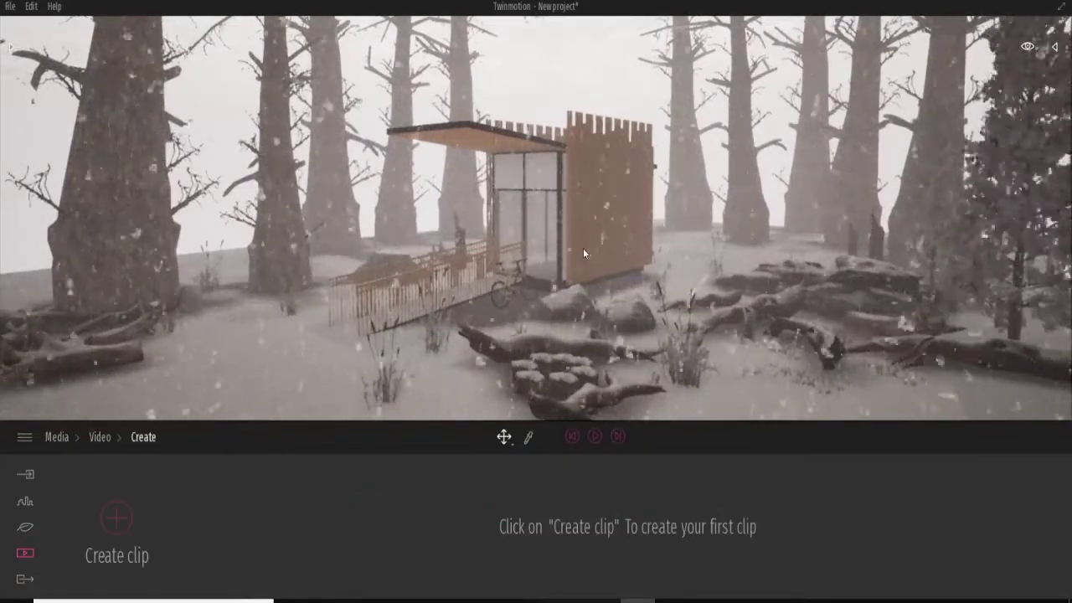
click(118, 524)
drag(593, 183, 554, 178)
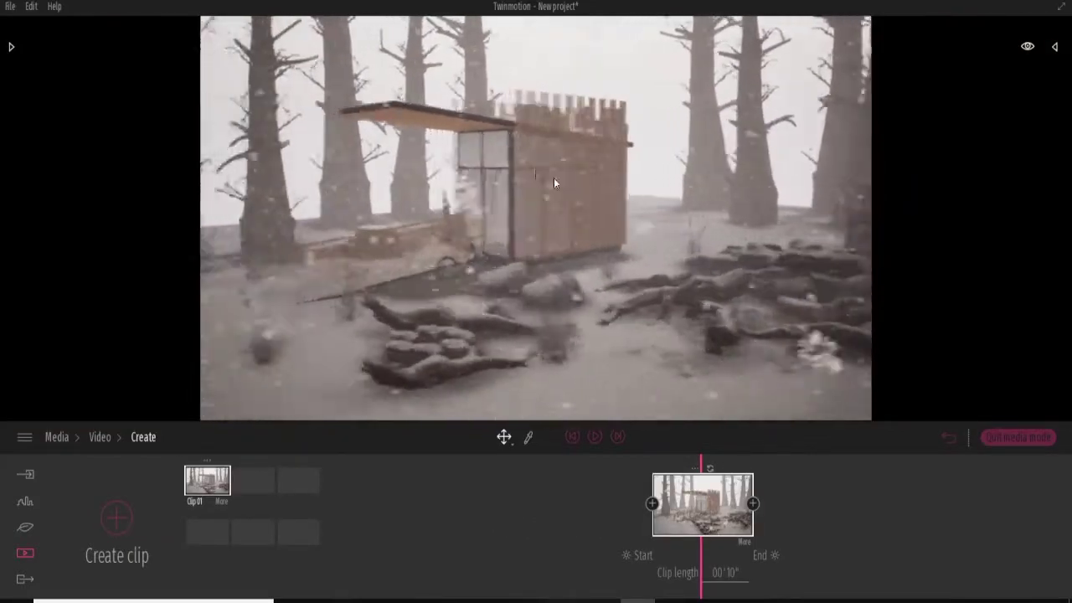
mouse_move(600, 116)
mouse_down()
mouse_move(671, 105)
mouse_move(656, 119)
mouse_move(517, 101)
mouse_move(712, 95)
mouse_move(595, 79)
mouse_move(769, 48)
mouse_move(635, 116)
mouse_move(700, 120)
mouse_move(621, 117)
mouse_move(680, 101)
mouse_move(601, 173)
mouse_up()
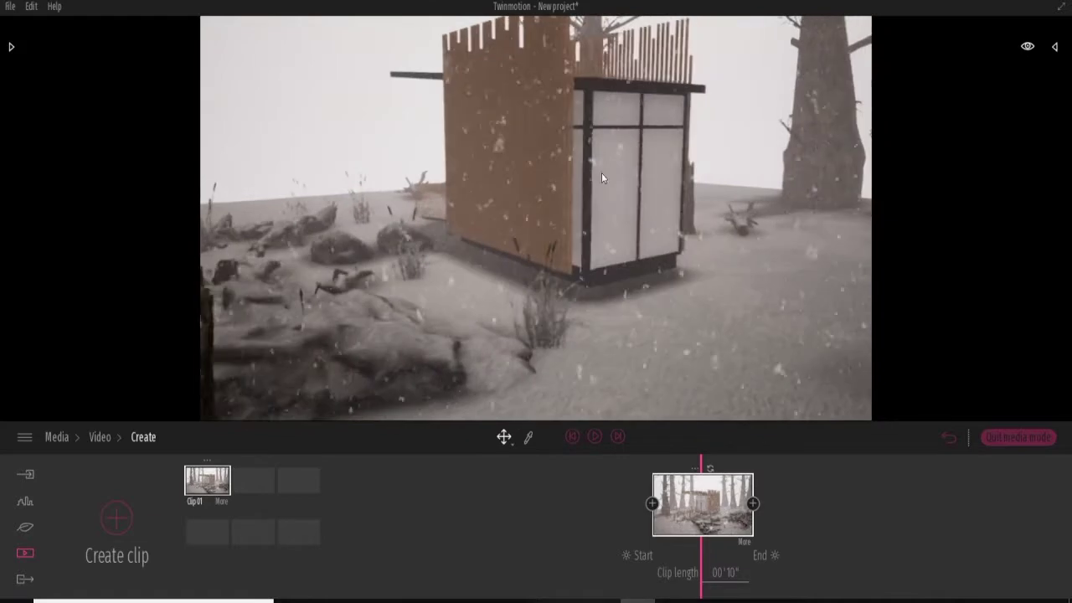
Add the side view as a second keyframe and play Clip 01 to preview it.
click(753, 503)
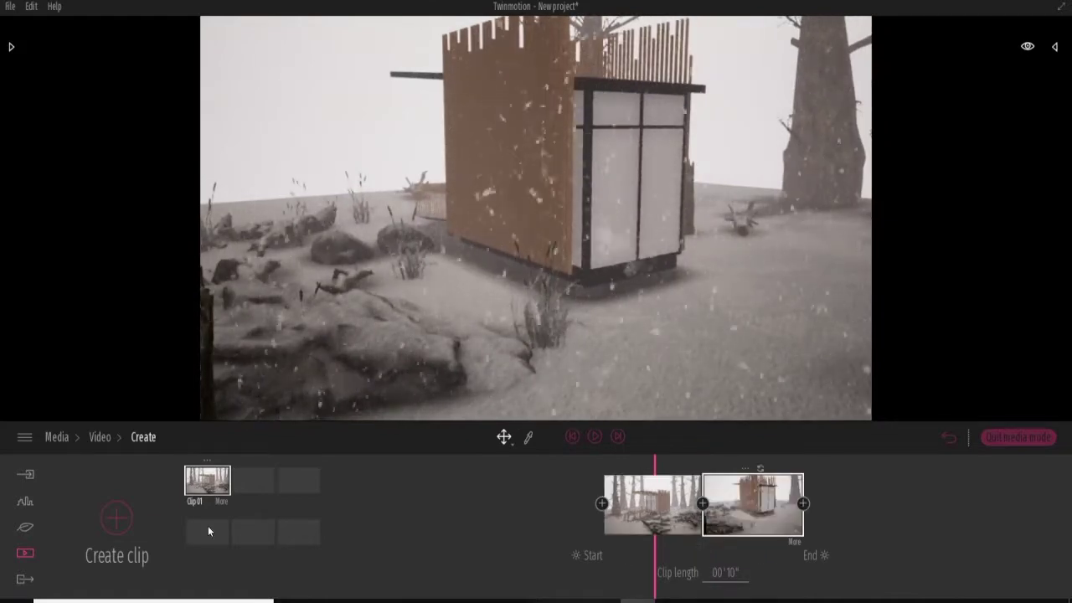
click(118, 518)
click(207, 483)
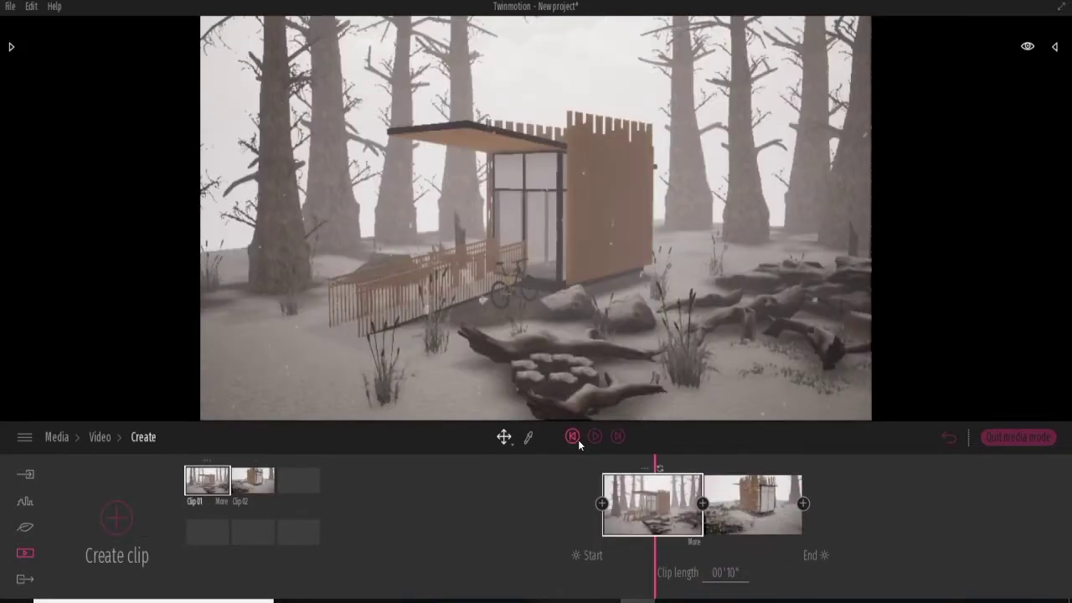
click(593, 435)
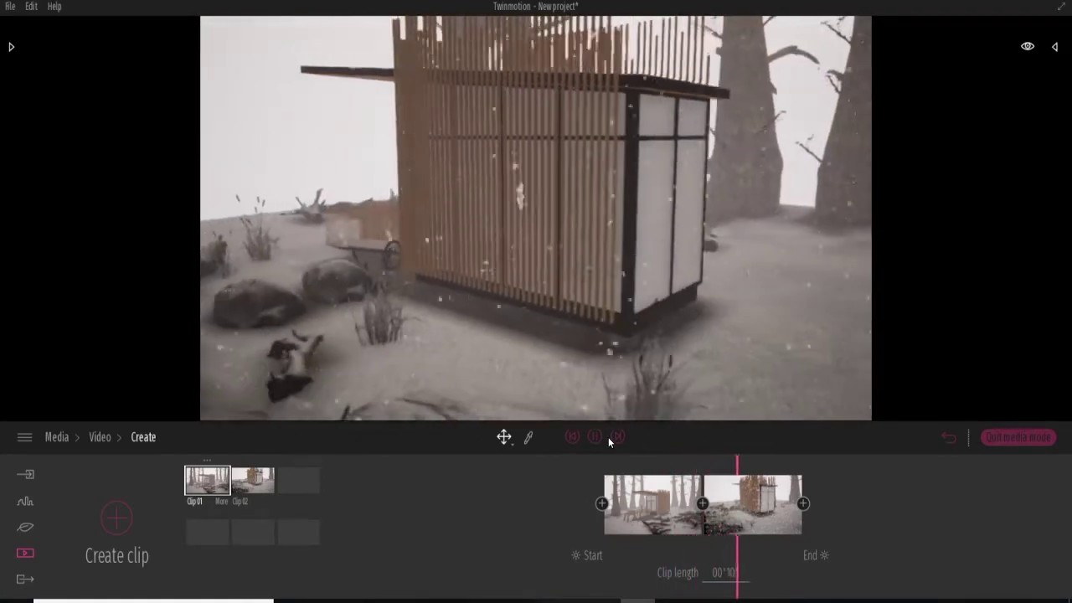
click(593, 433)
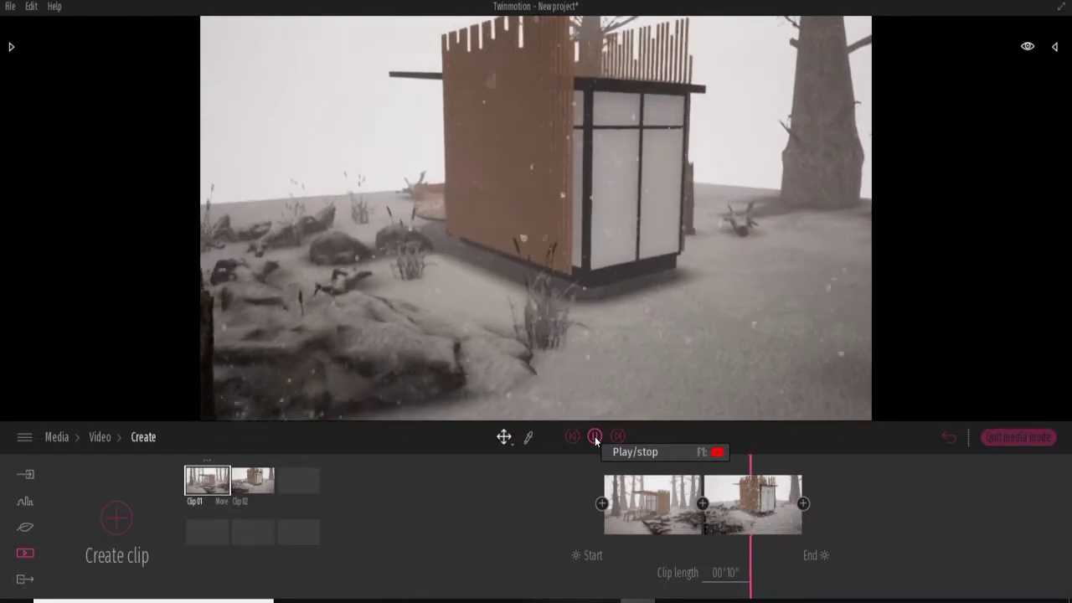
click(594, 436)
click(22, 581)
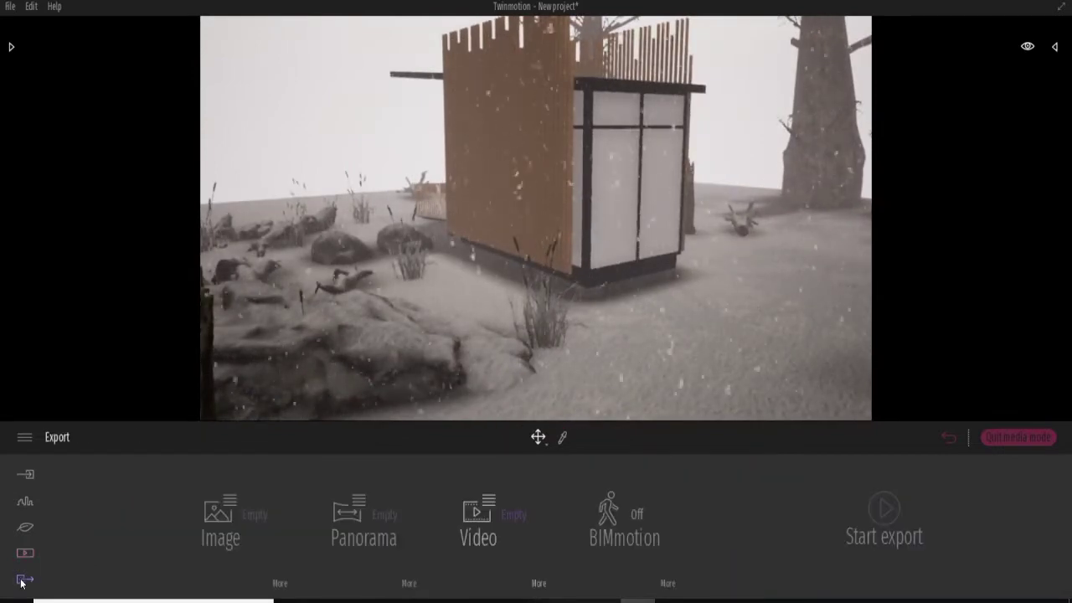
Export Clip 01 as a video into the TwinMotion folder.
click(513, 515)
click(478, 444)
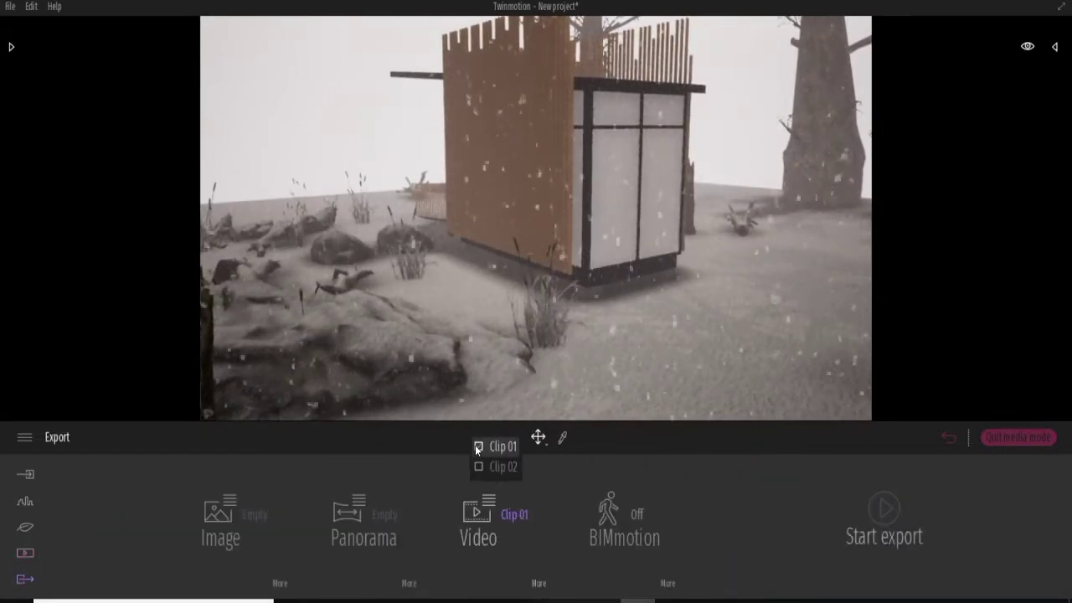
click(885, 508)
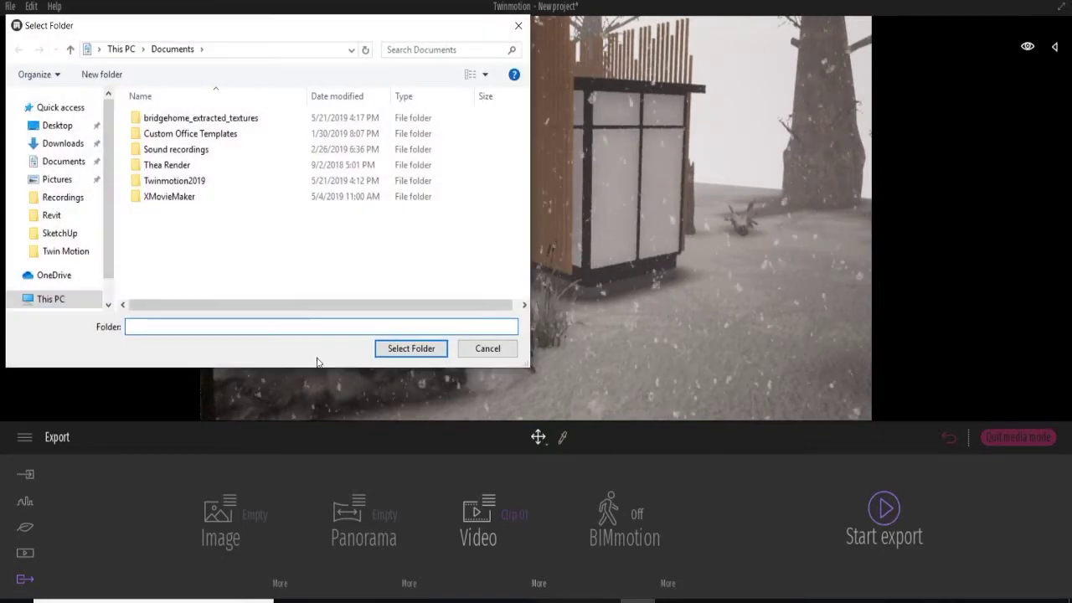
click(60, 251)
click(404, 350)
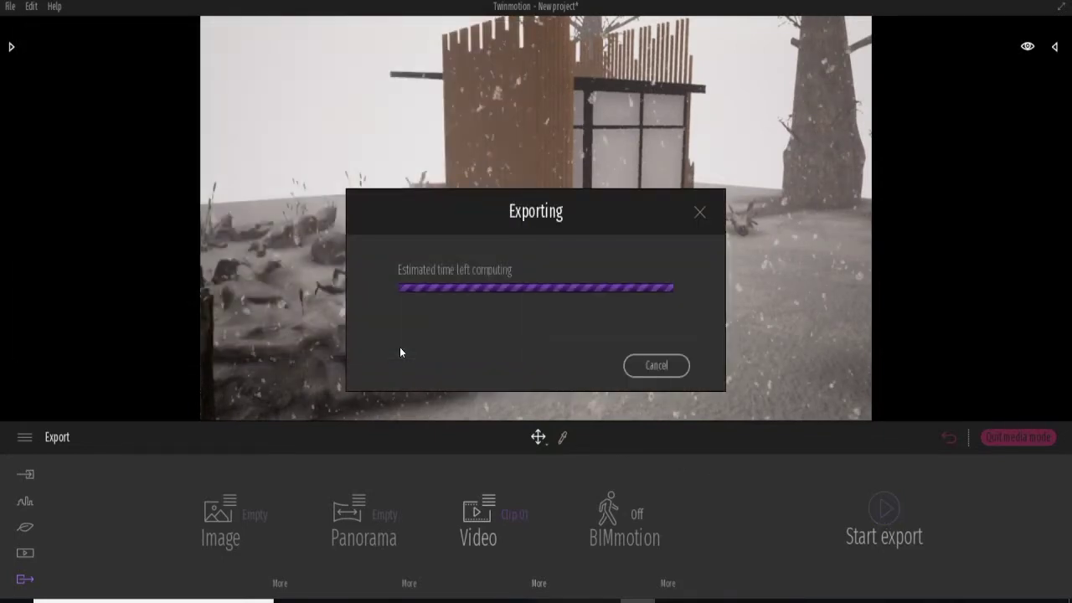